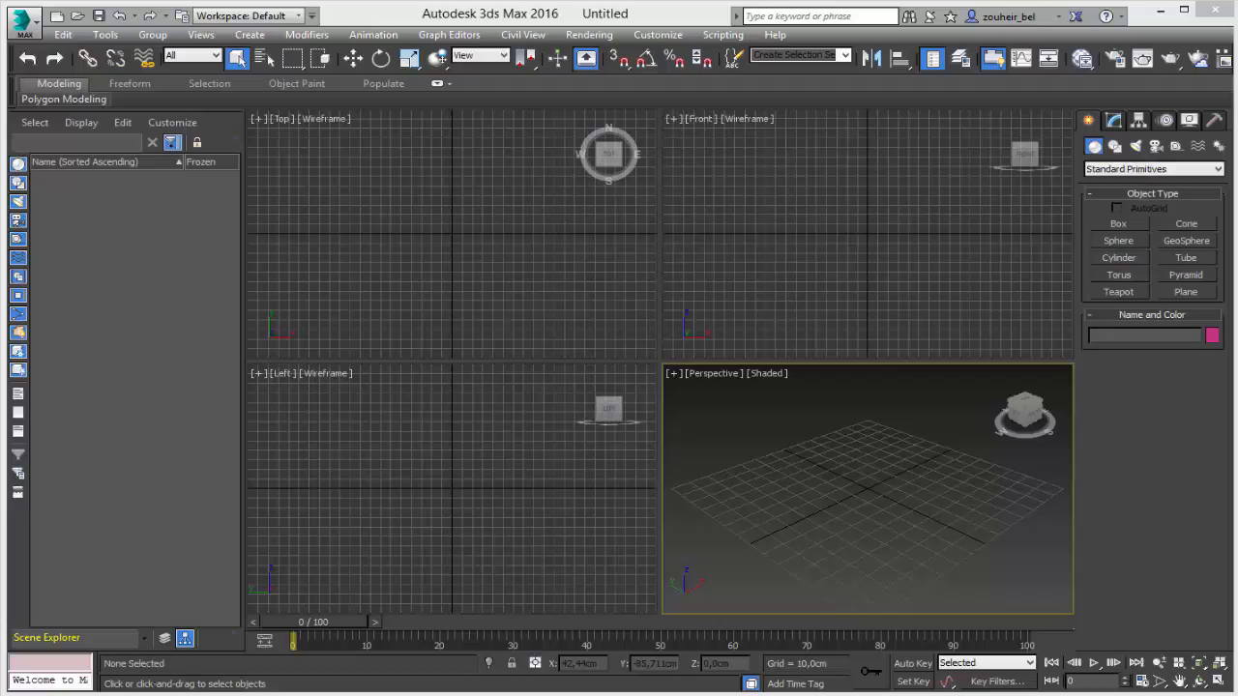
# Maximize the Perspective viewport and create a box about 45 cm long, 46 cm wide and 41 cm high near the grid's centre
pyautogui.click(873, 330)
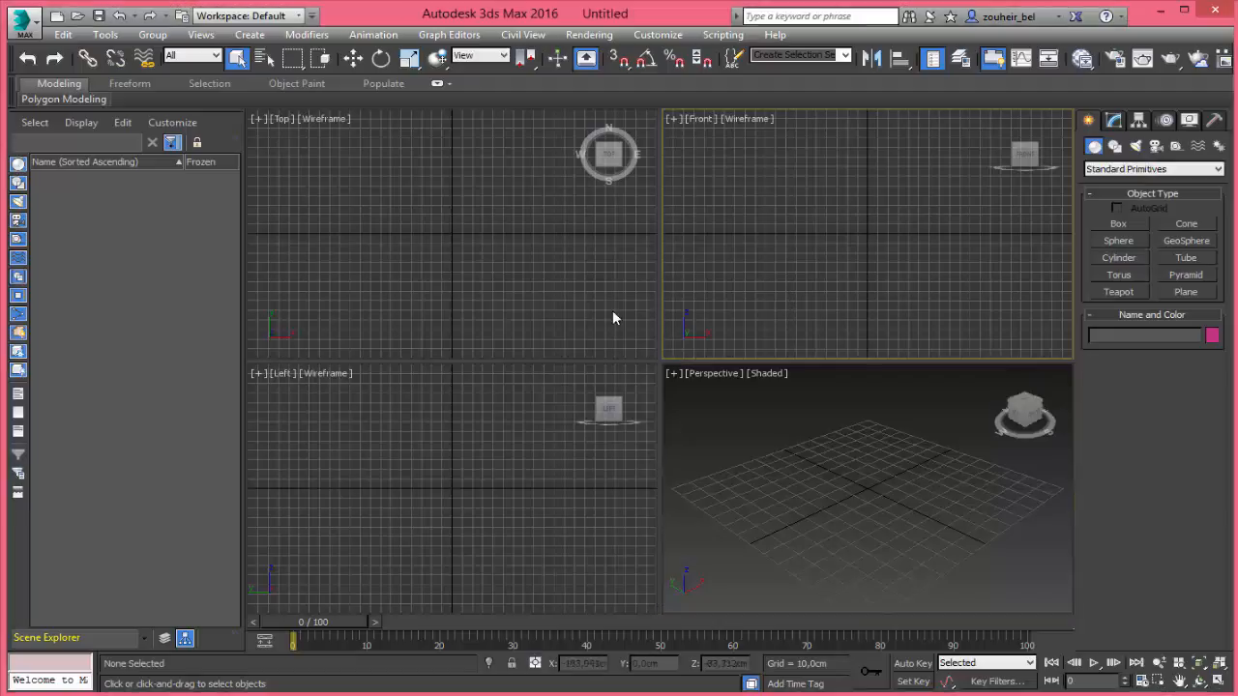
pyautogui.click(612, 312)
pyautogui.click(779, 441)
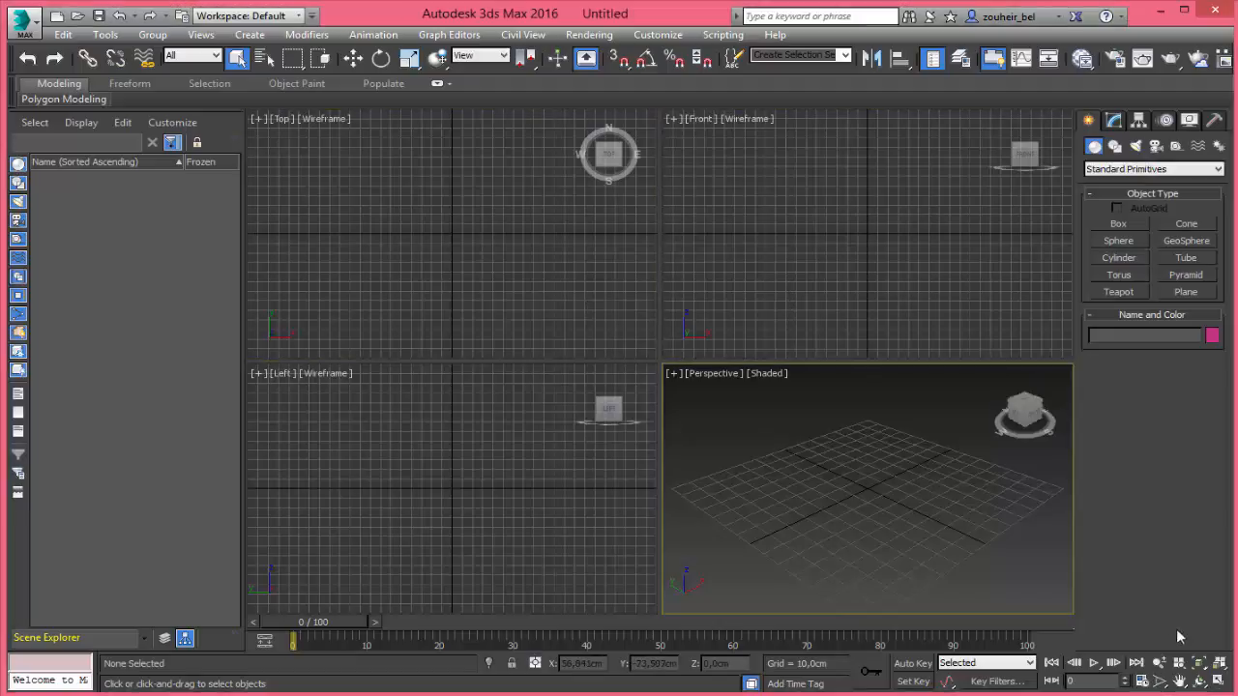
pyautogui.click(1218, 682)
pyautogui.click(1118, 223)
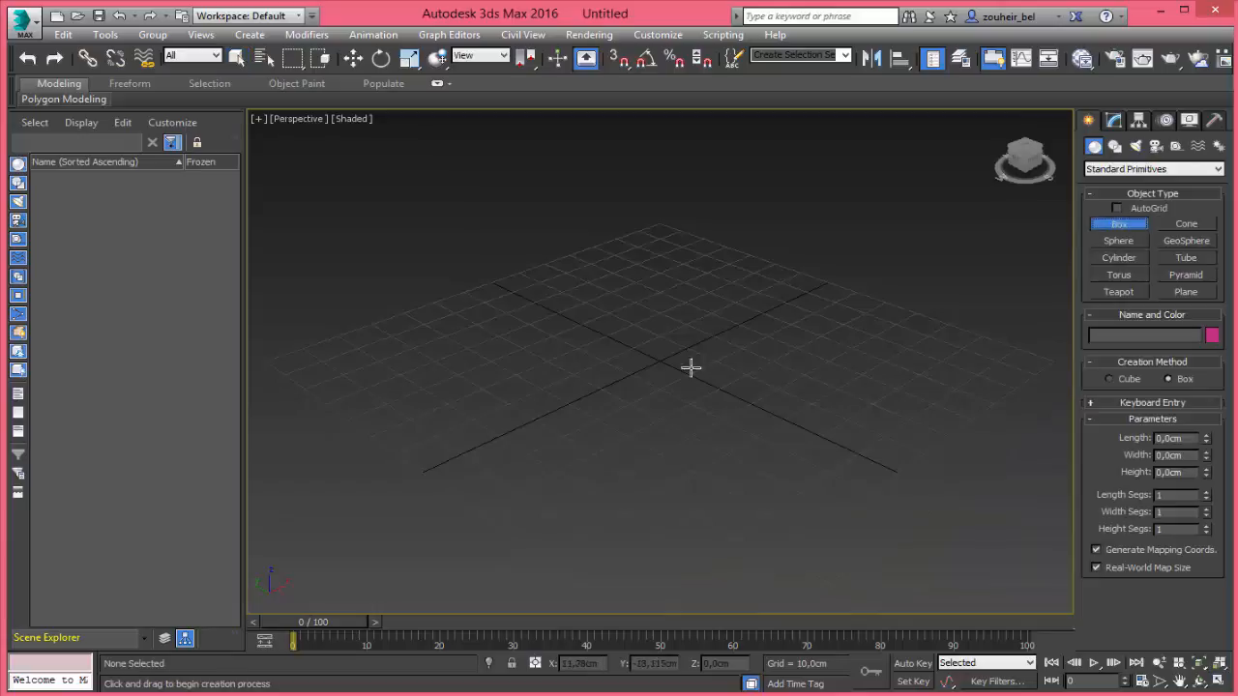
pyautogui.moveTo(658, 318); pyautogui.dragTo(655, 447)
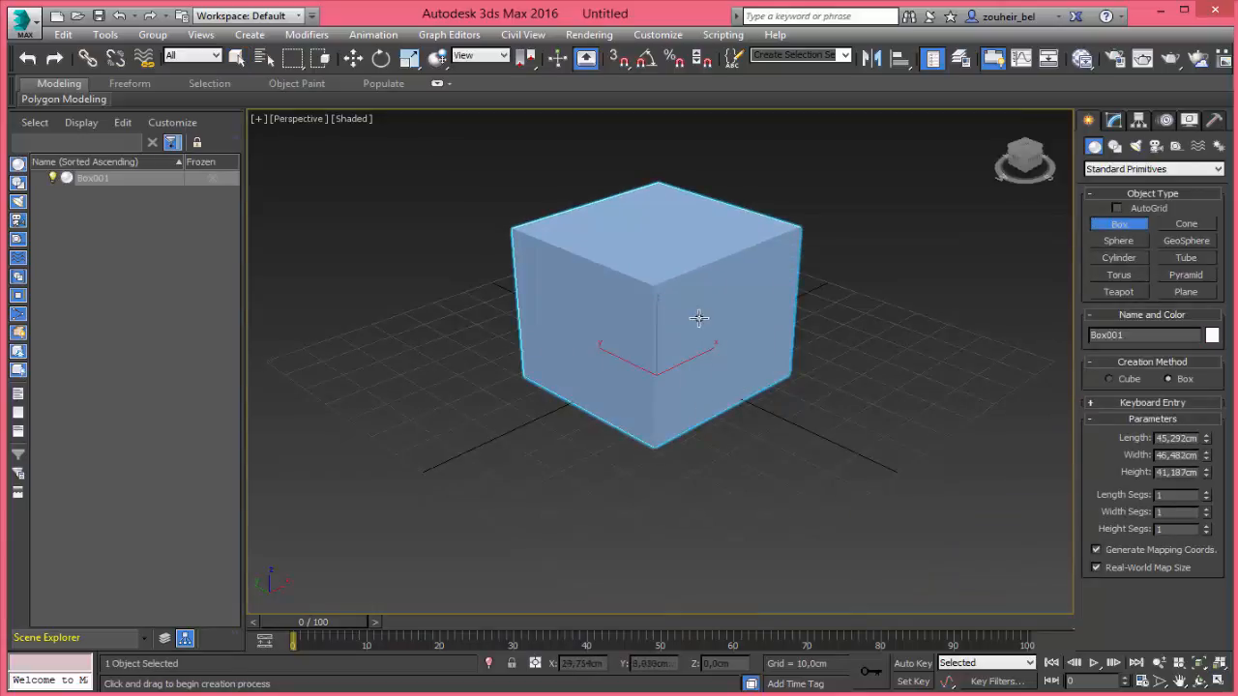
# Turn on Edged Faces for the shaded Perspective view and leave box creation
pyautogui.moveTo(705, 331); pyautogui.dragTo(736, 382, button='middle')
pyautogui.keyDown('alt'); pyautogui.moveTo(481, 148); pyautogui.dragTo(471, 130, button='middle'); pyautogui.keyUp('alt')
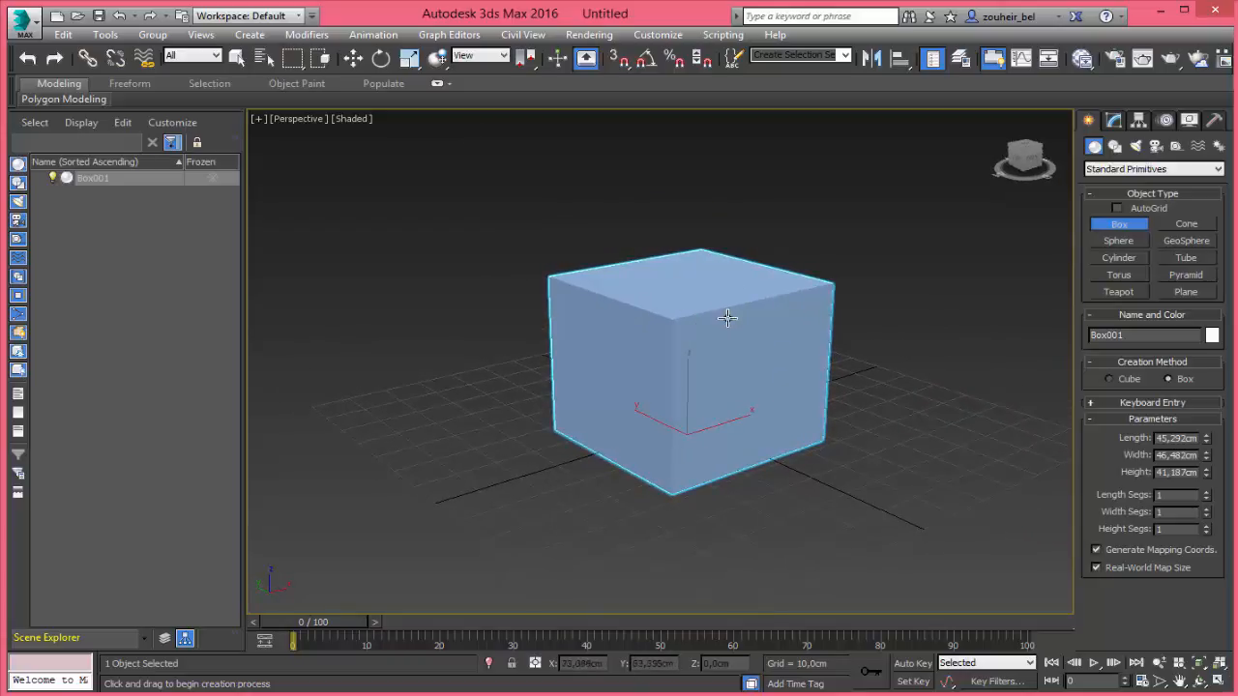
pyautogui.moveTo(726, 318)
pyautogui.keyDown('alt'); pyautogui.mouseDown(button='middle')
pyautogui.moveTo(707, 307)
pyautogui.moveTo(649, 332)
pyautogui.moveTo(765, 346)
pyautogui.moveTo(691, 318)
pyautogui.moveTo(723, 325)
pyautogui.mouseUp(button='middle'); pyautogui.keyUp('alt')
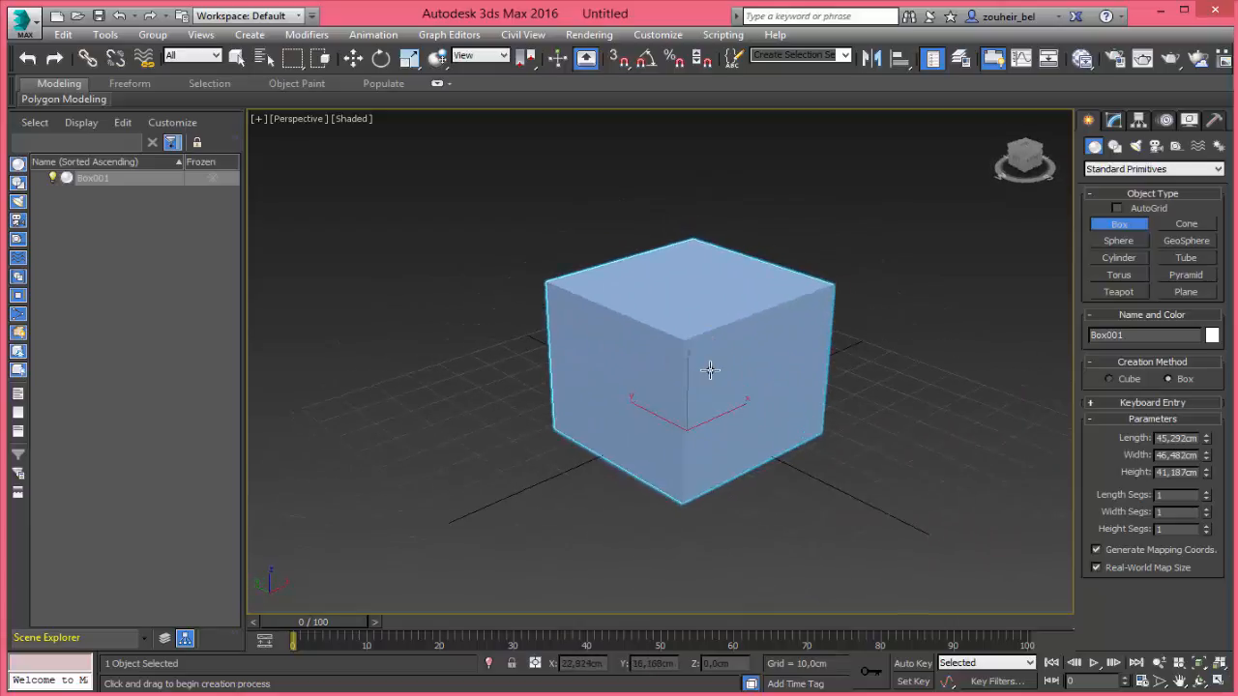
pyautogui.click(352, 117)
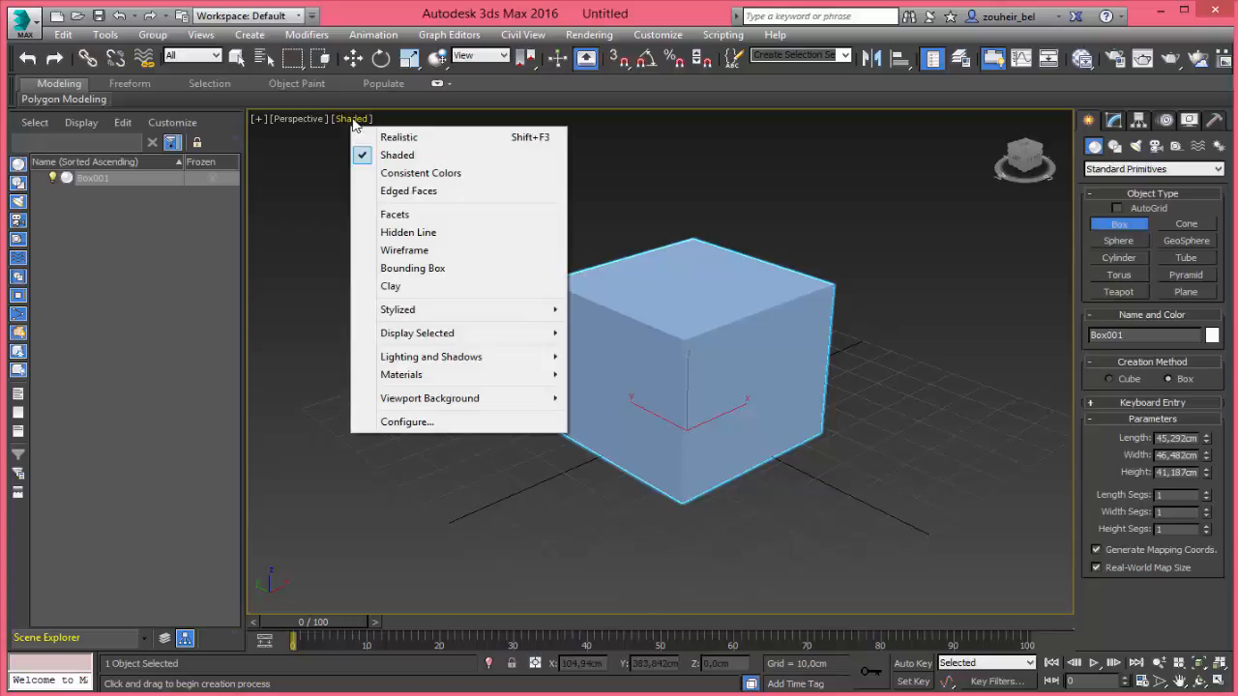
pyautogui.click(407, 193)
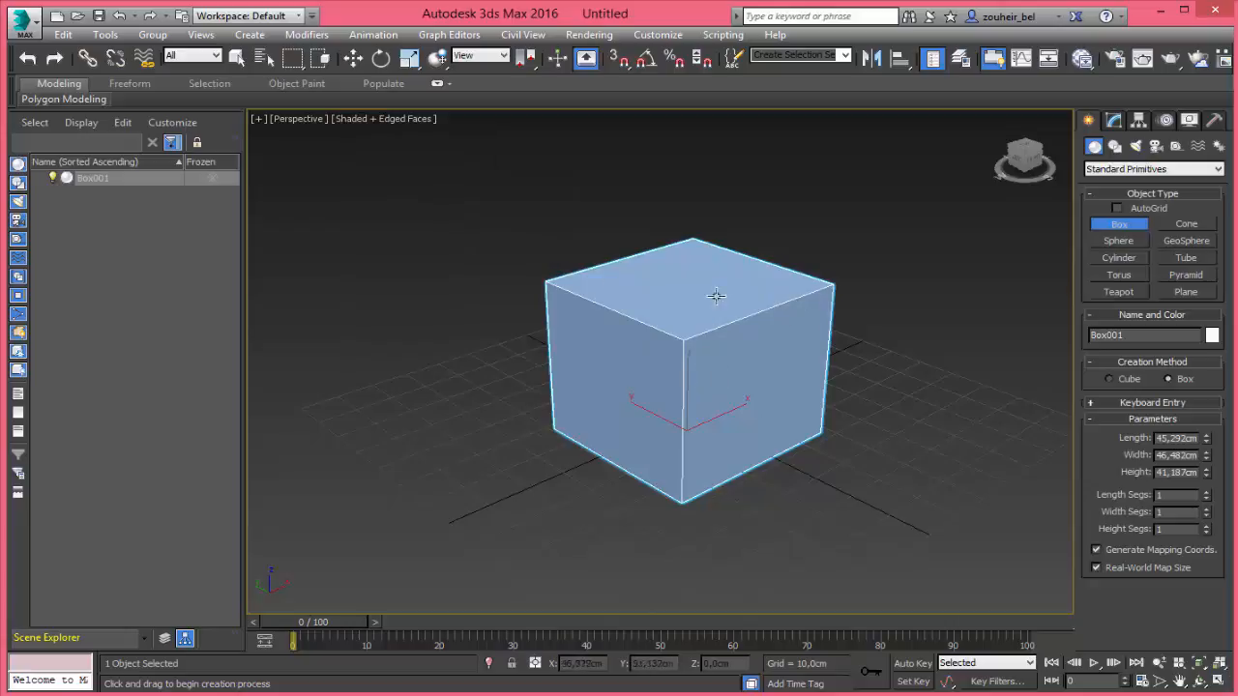
pyautogui.rightClick(787, 373)
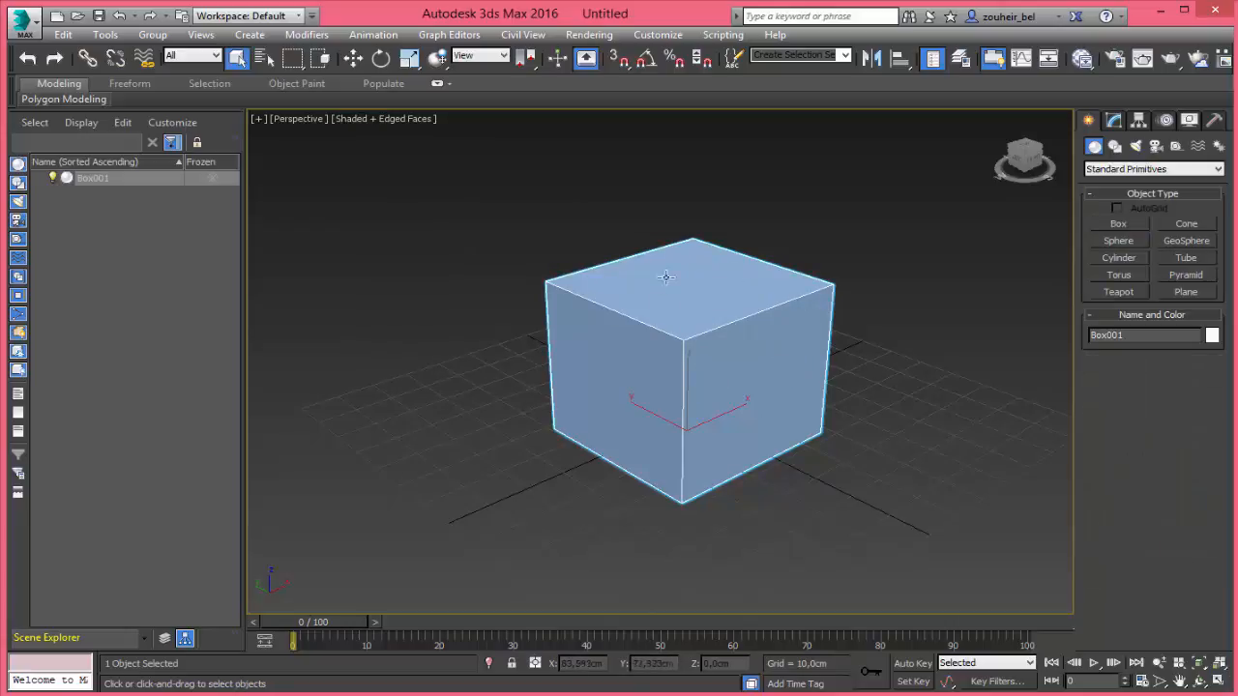
pyautogui.keyDown('alt'); pyautogui.moveTo(774, 380); pyautogui.dragTo(801, 381, button='middle'); pyautogui.keyUp('alt')
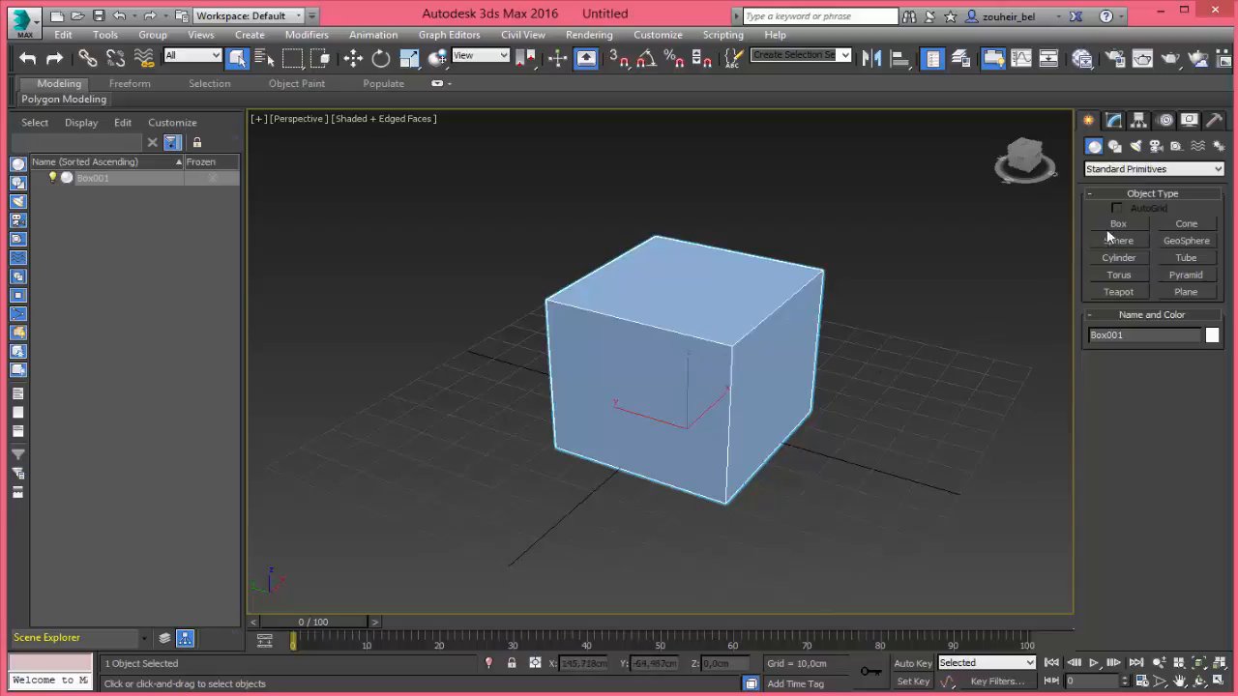
# Set the box's length, width and height to 50 cm each
pyautogui.click(1115, 120)
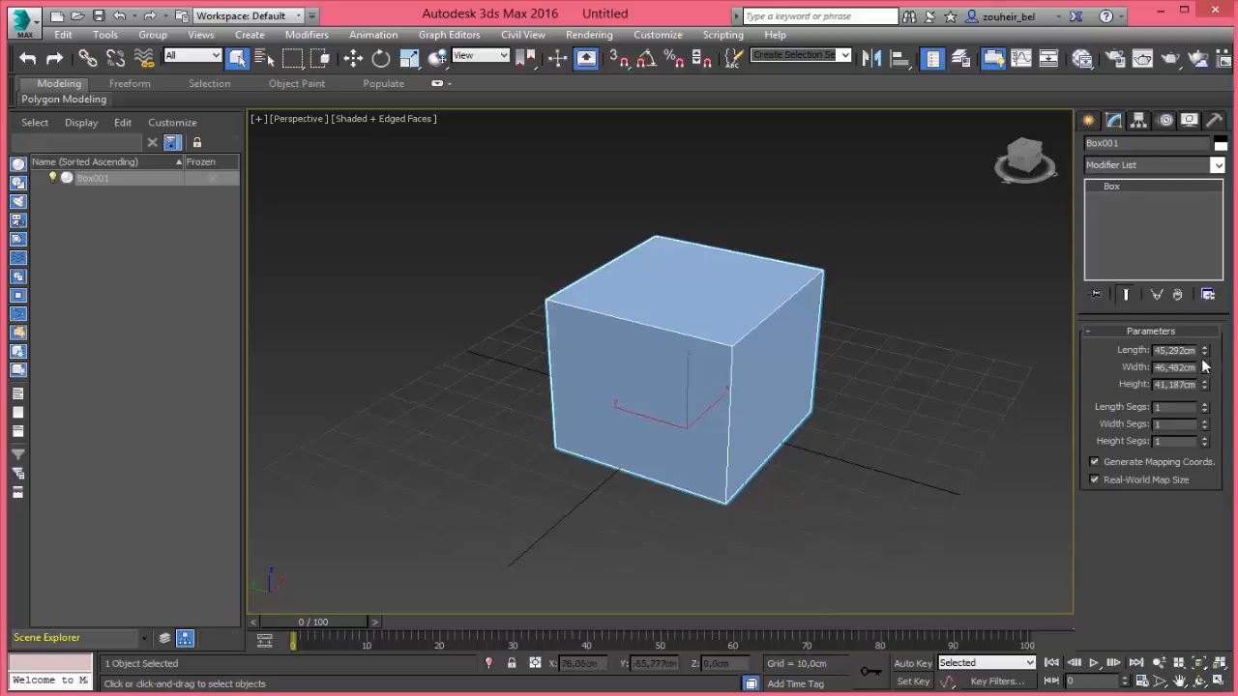
pyautogui.doubleClick(1175, 350)
pyautogui.write('50')
pyautogui.press('Tab')
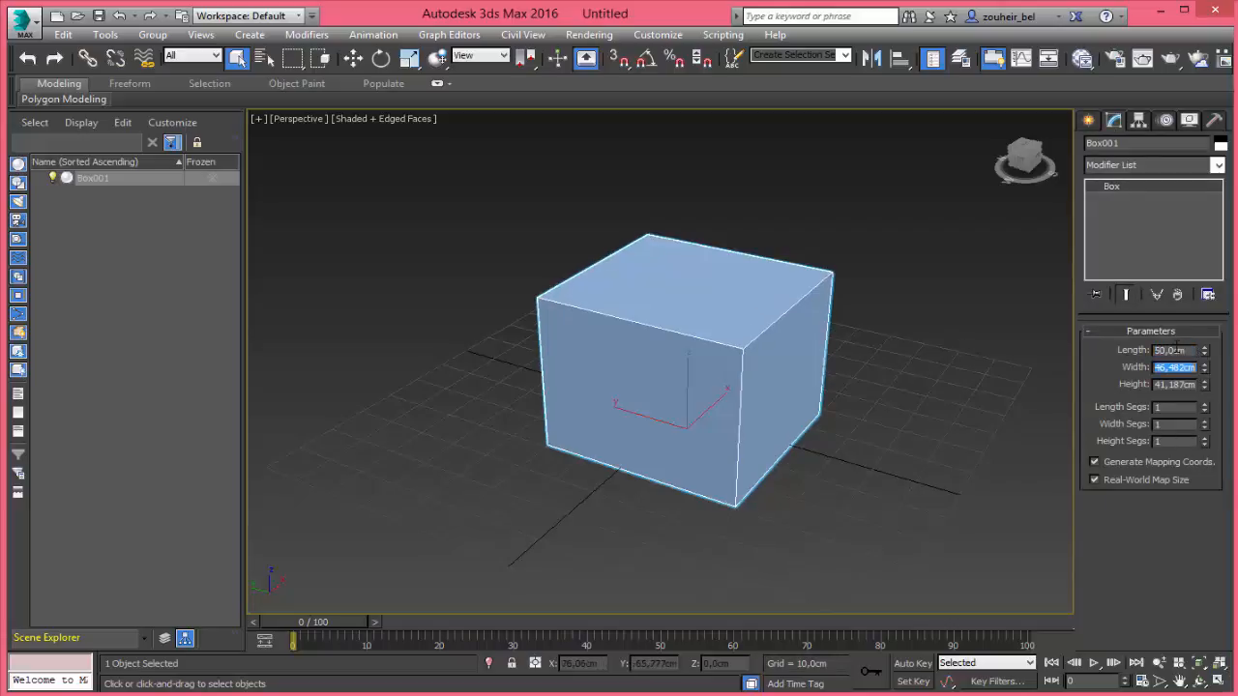
pyautogui.write('50')
pyautogui.press('Tab')
pyautogui.write('50')
pyautogui.press('Return')
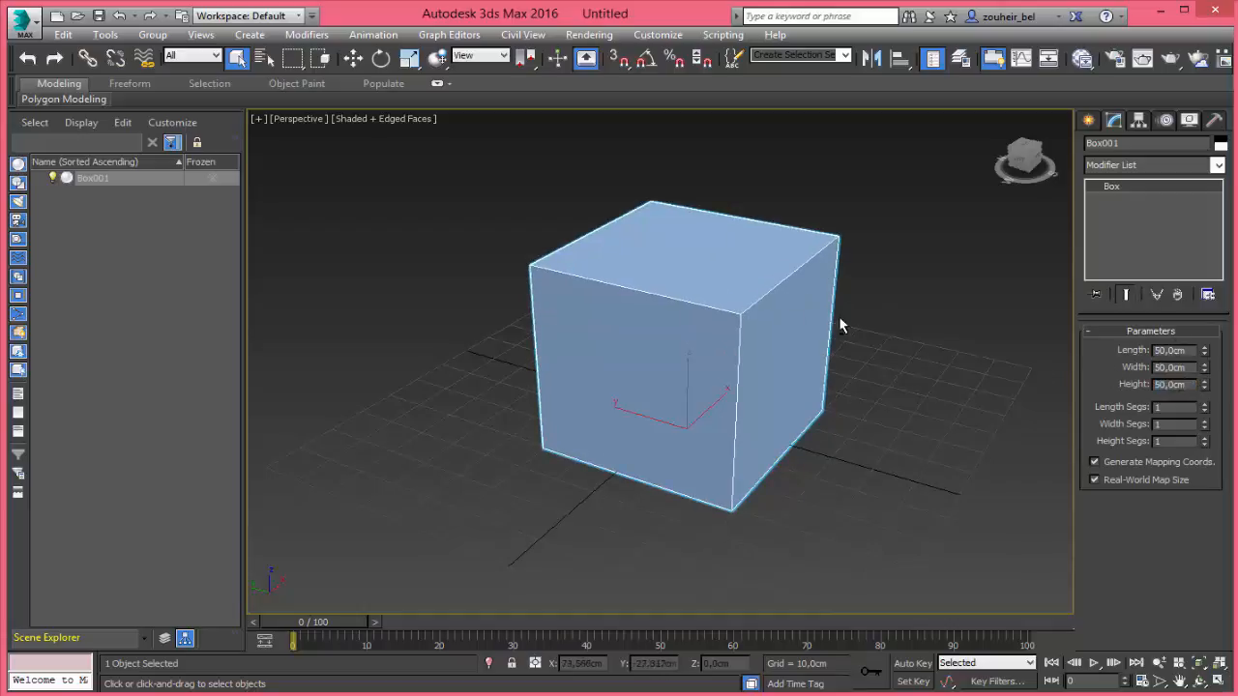
# Move the box to the world origin by resetting its X and Y positions to 0 cm
pyautogui.keyDown('alt'); pyautogui.moveTo(841, 319); pyautogui.dragTo(811, 305, button='middle'); pyautogui.keyUp('alt')
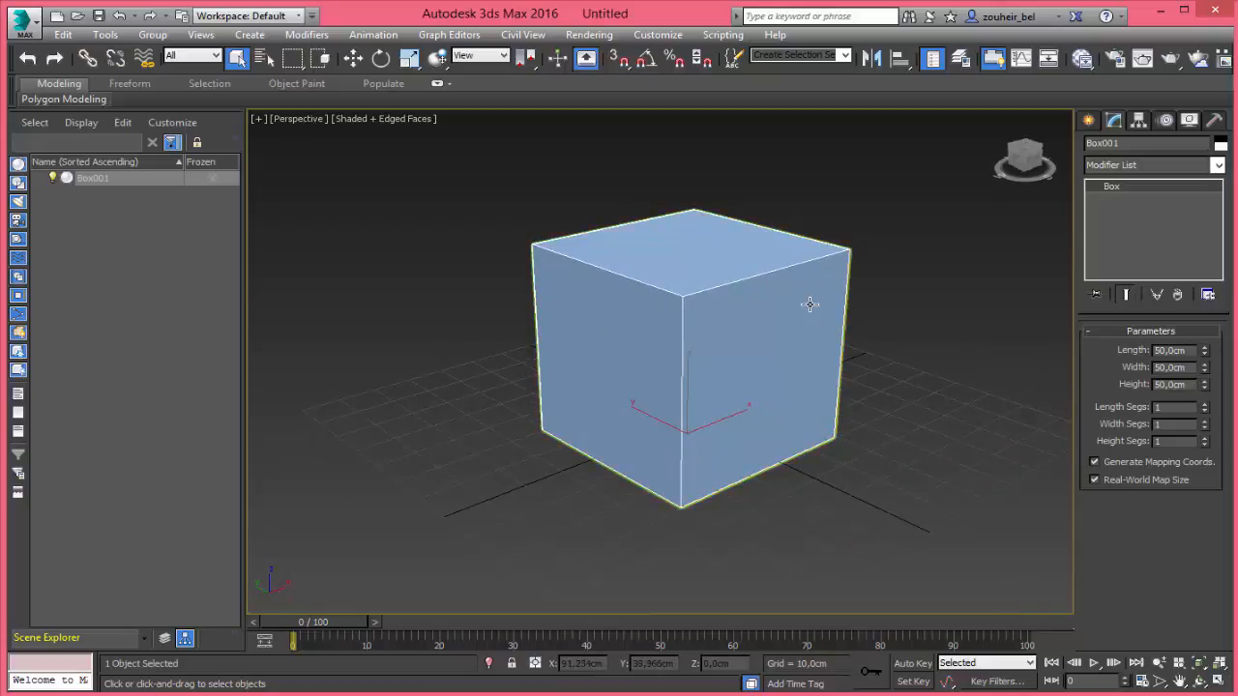
pyautogui.click(354, 60)
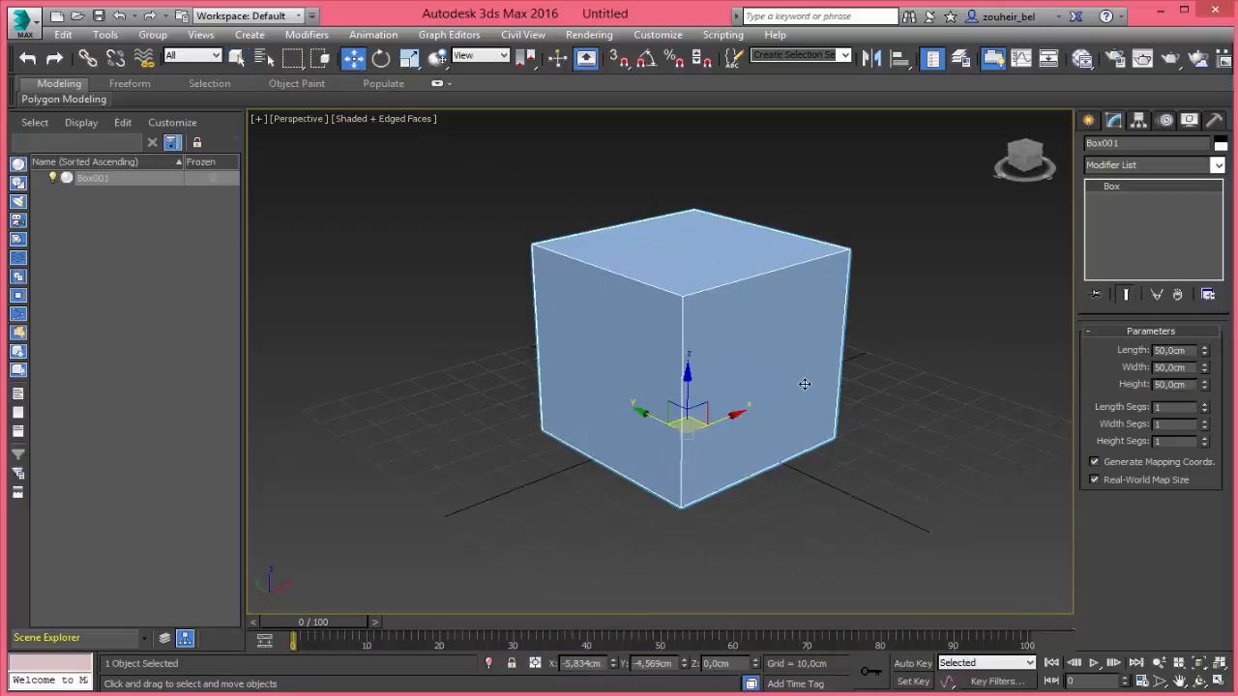
pyautogui.keyDown('alt'); pyautogui.moveTo(804, 387); pyautogui.dragTo(749, 347, button='middle'); pyautogui.keyUp('alt')
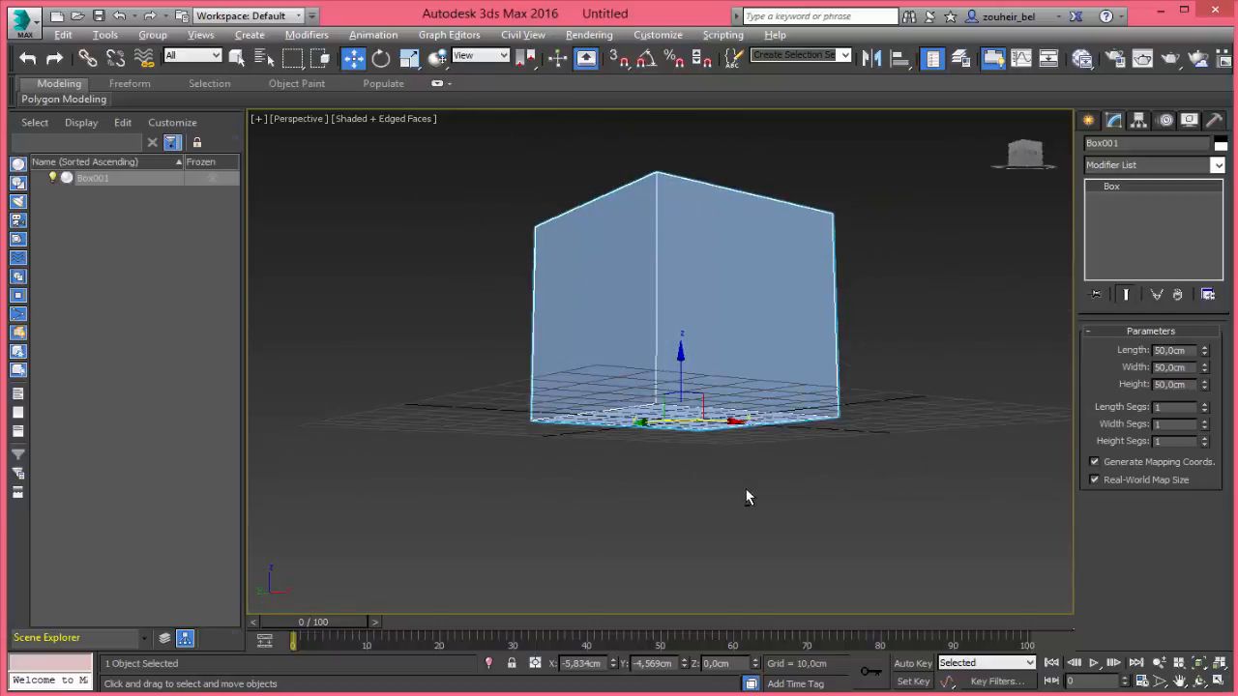
pyautogui.keyDown('alt'); pyautogui.moveTo(745, 487); pyautogui.dragTo(638, 599, button='middle'); pyautogui.keyUp('alt')
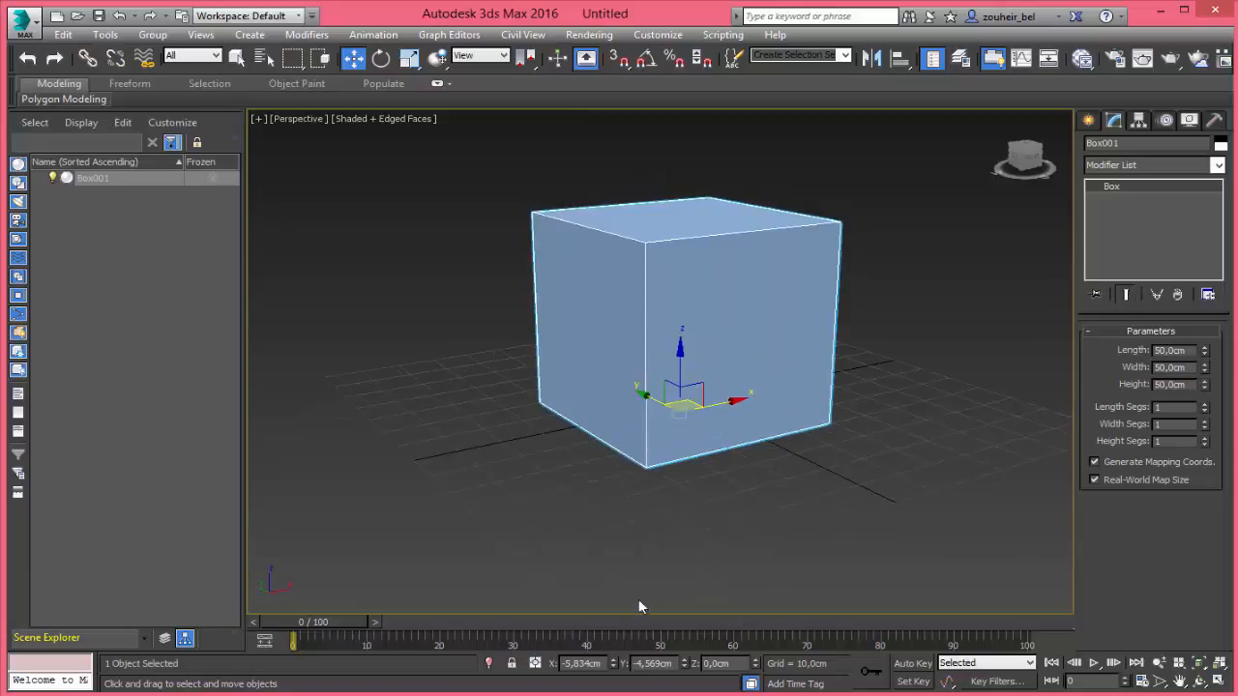
pyautogui.rightClick(613, 664)
pyautogui.rightClick(683, 663)
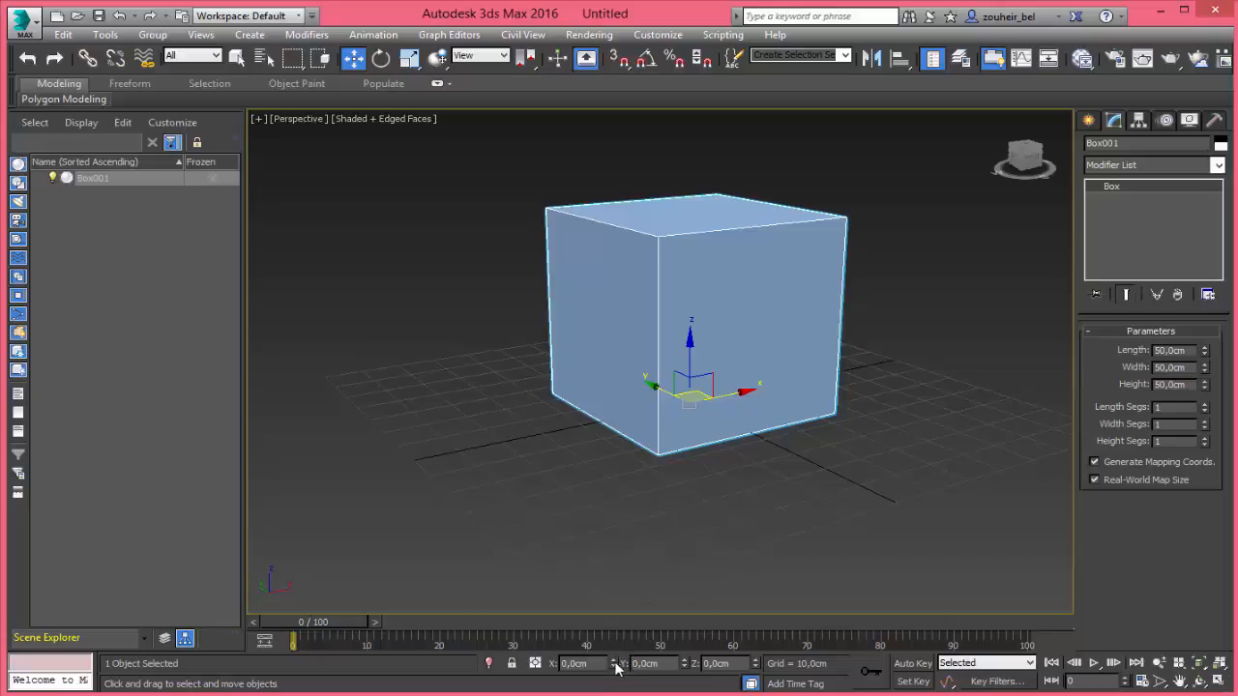
pyautogui.keyDown('alt'); pyautogui.moveTo(838, 399); pyautogui.dragTo(806, 528, button='middle'); pyautogui.keyUp('alt')
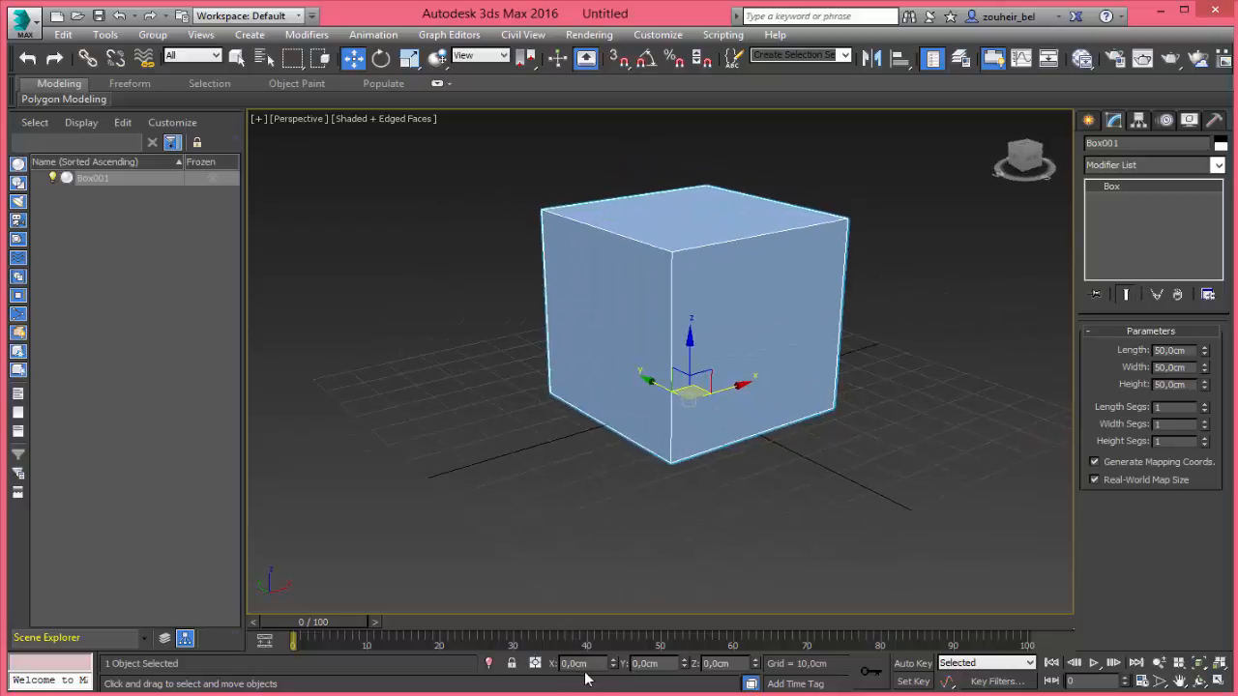
# Divide the box into 3 length segments, 3 width segments and 3 height segments
pyautogui.moveTo(922, 296); pyautogui.dragTo(933, 333, button='middle')
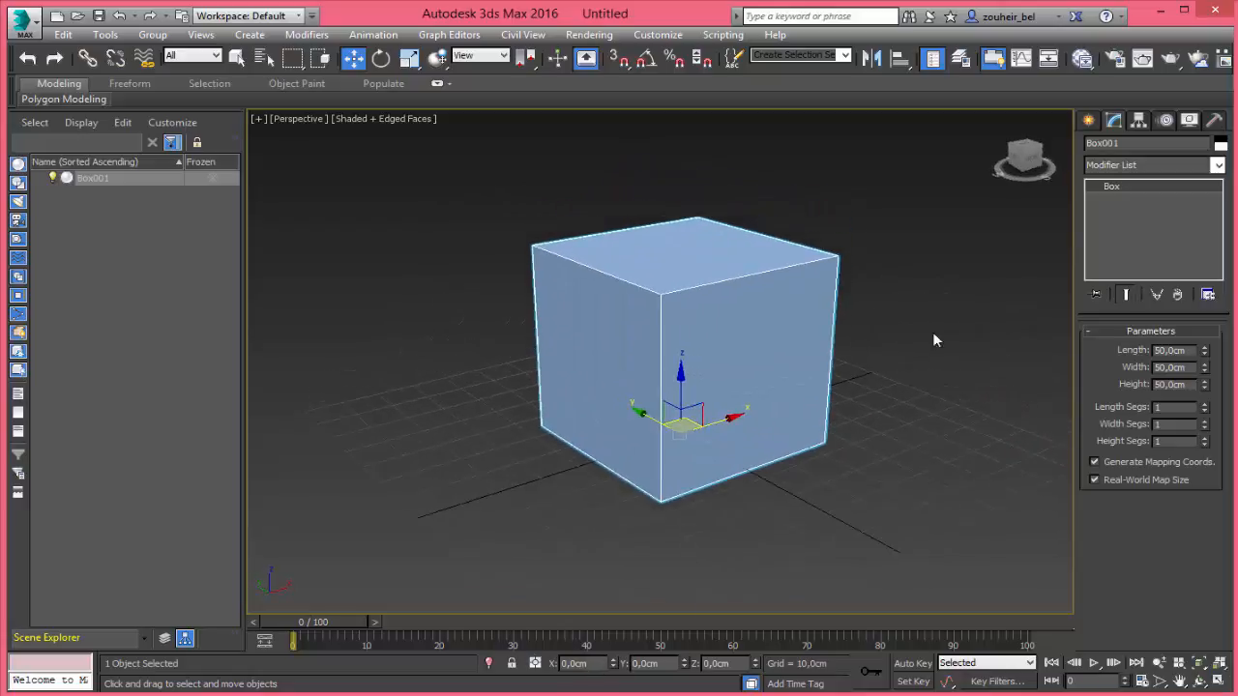
pyautogui.moveTo(1177, 408); pyautogui.dragTo(1109, 405)
pyautogui.moveTo(1177, 423); pyautogui.dragTo(1124, 440)
pyautogui.click(1205, 405)
pyautogui.click(1205, 404)
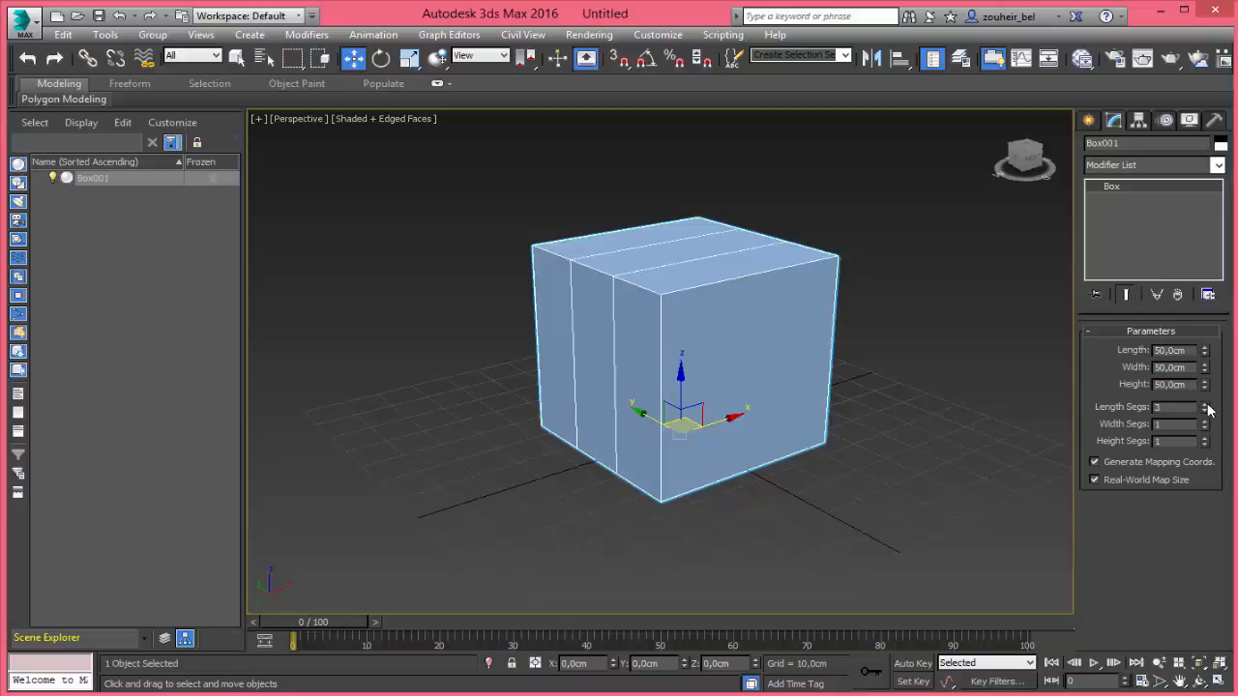
pyautogui.keyDown('alt'); pyautogui.moveTo(718, 337); pyautogui.dragTo(615, 298, button='middle'); pyautogui.keyUp('alt')
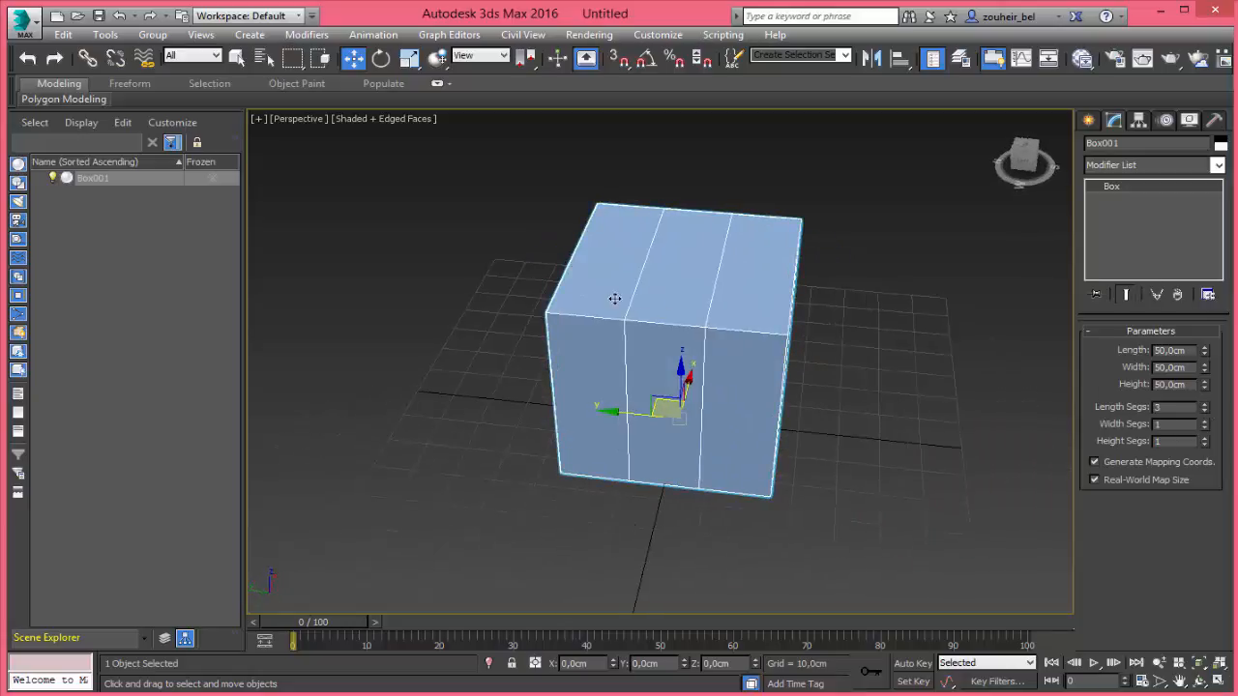
pyautogui.click(1205, 421)
pyautogui.click(1205, 420)
pyautogui.keyDown('alt'); pyautogui.moveTo(922, 388); pyautogui.dragTo(797, 325, button='middle'); pyautogui.keyUp('alt')
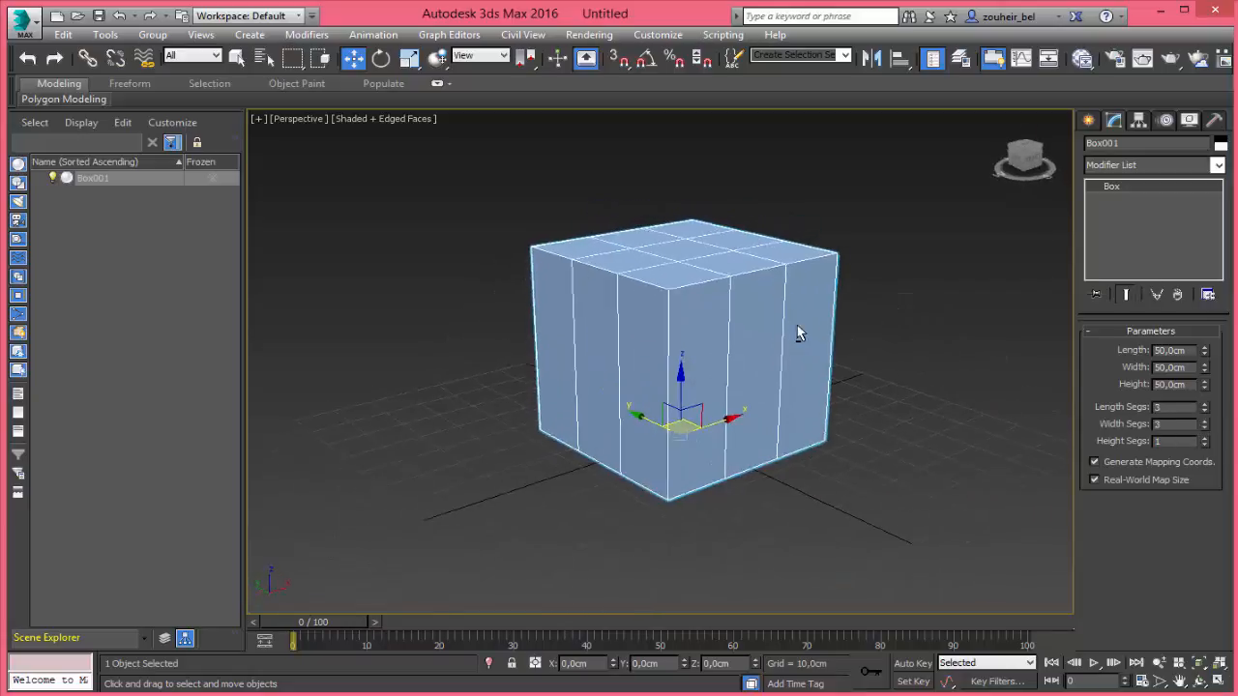
pyautogui.click(1205, 438)
pyautogui.click(1205, 438)
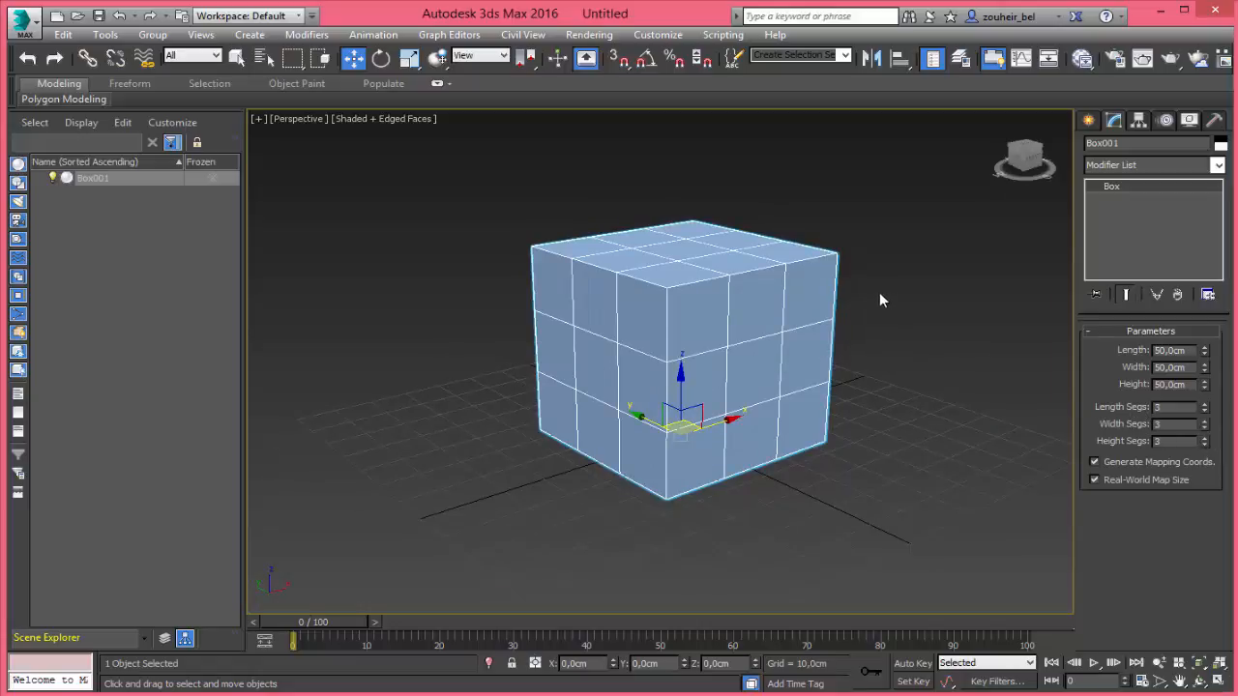
pyautogui.keyDown('alt'); pyautogui.moveTo(878, 315); pyautogui.dragTo(881, 349, button='middle'); pyautogui.keyUp('alt')
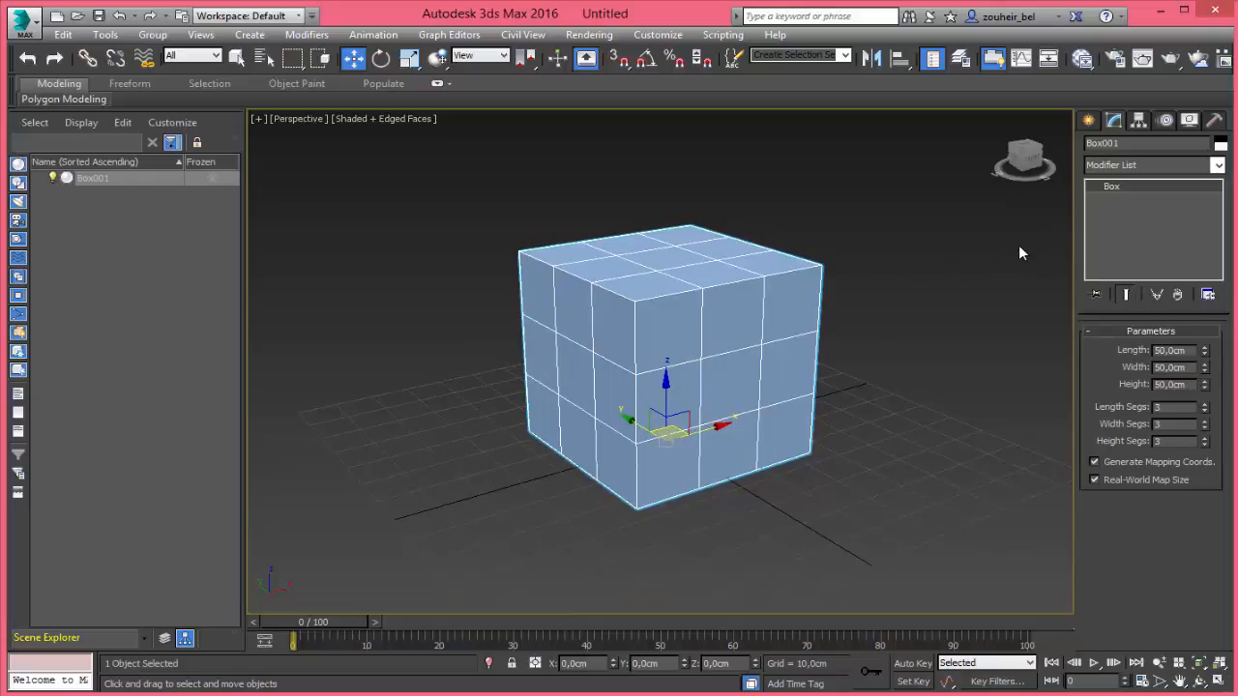
pyautogui.rightClick(1108, 187)
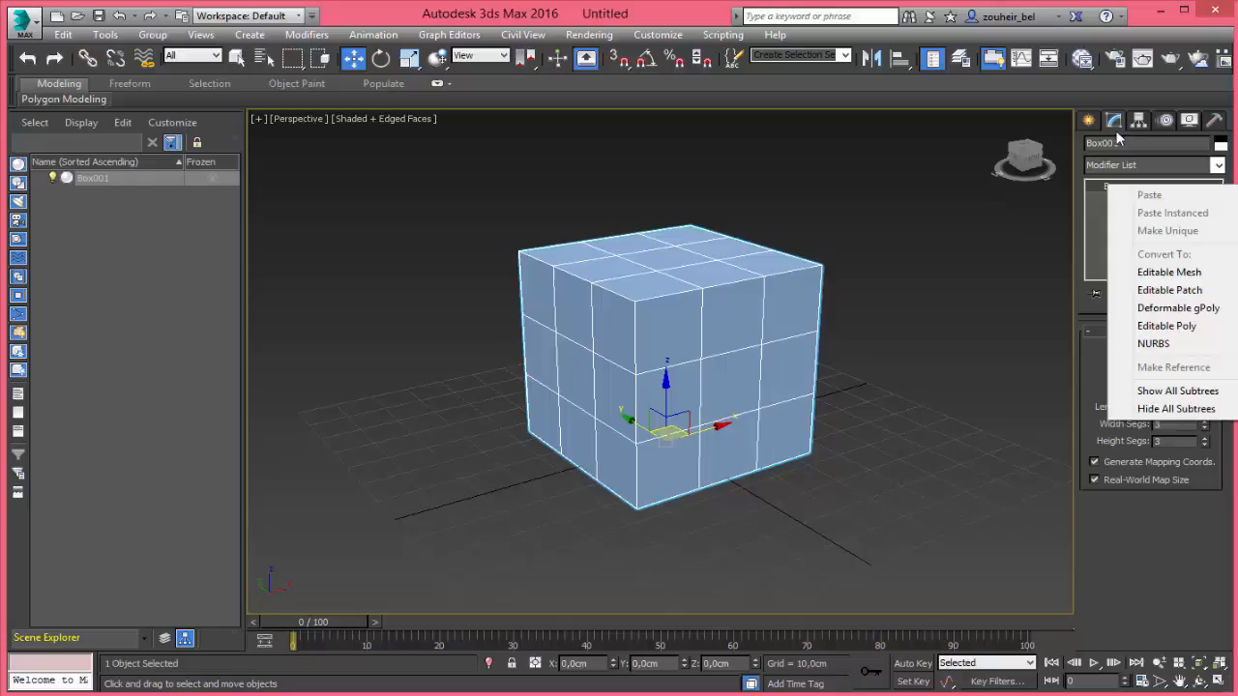
pyautogui.rightClick(1107, 193)
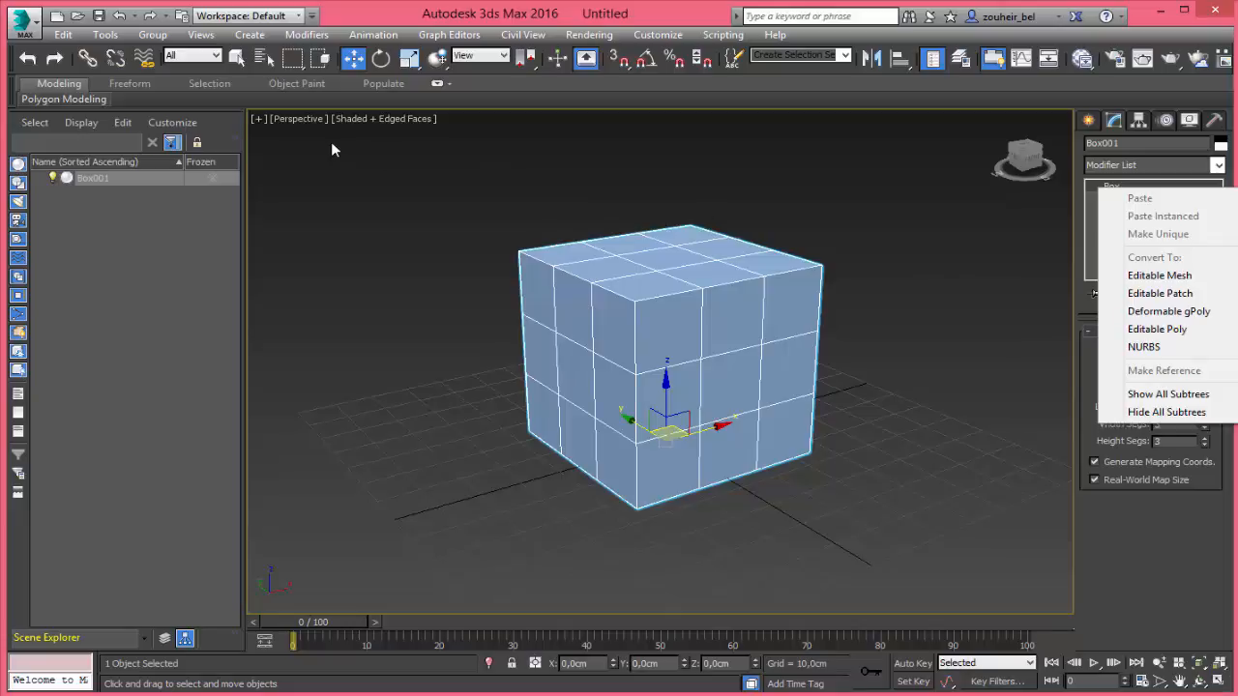
pyautogui.click(196, 94)
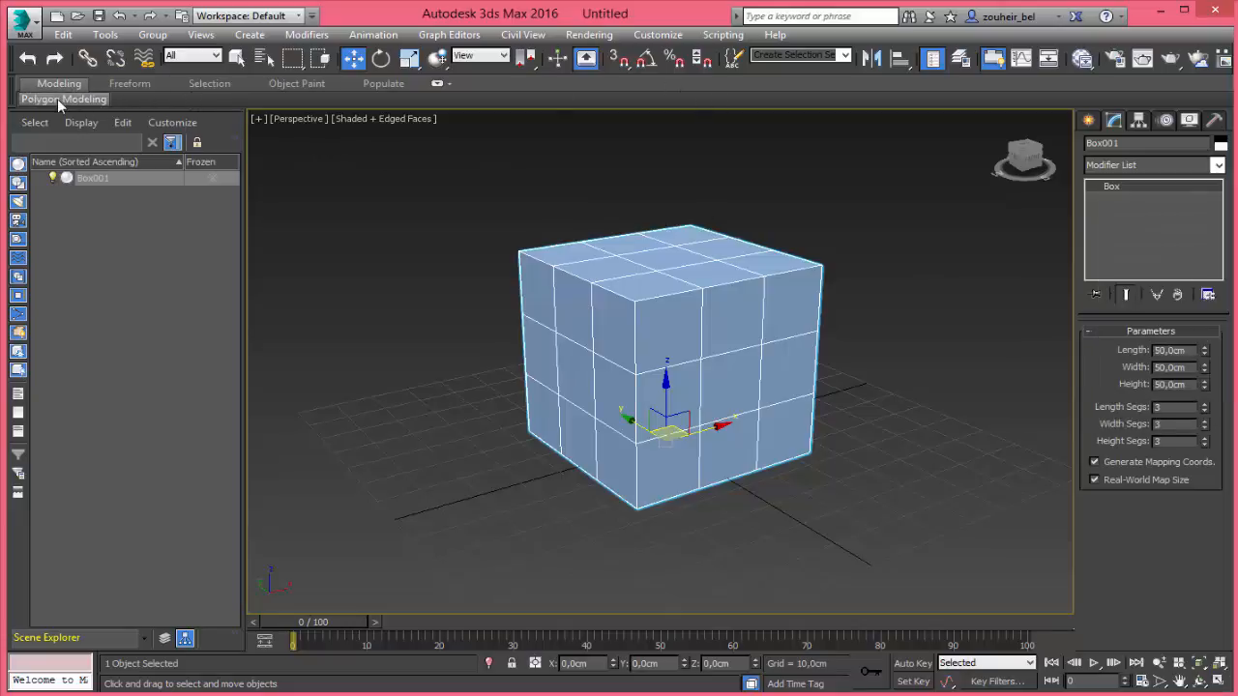
# Expand the modeling ribbon to its full display with the Polygon Modeling tools shown
pyautogui.moveTo(57, 98)
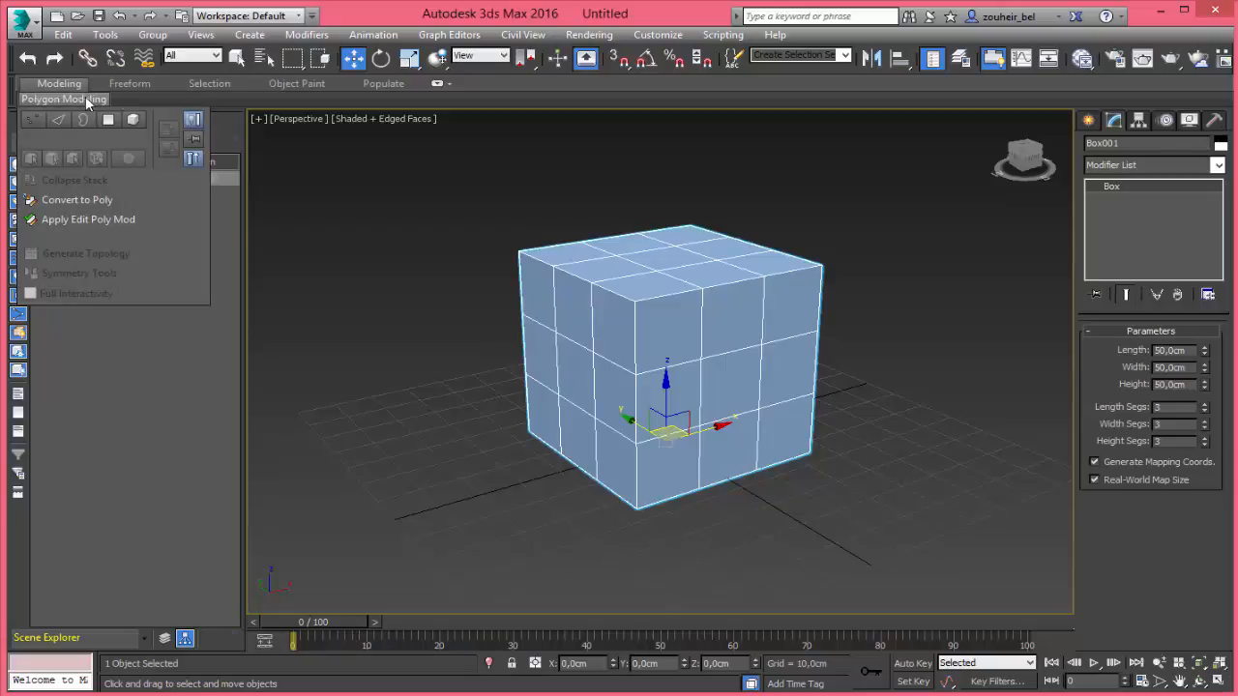
pyautogui.click(150, 84)
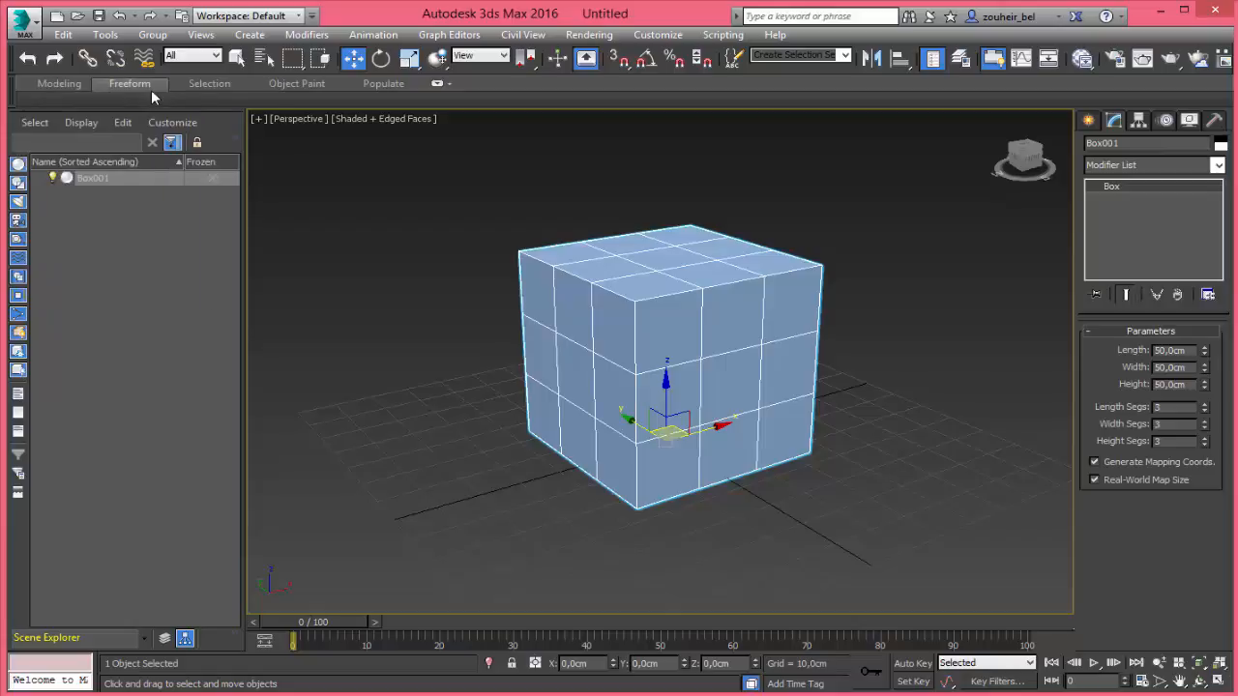
pyautogui.click(437, 84)
pyautogui.click(436, 84)
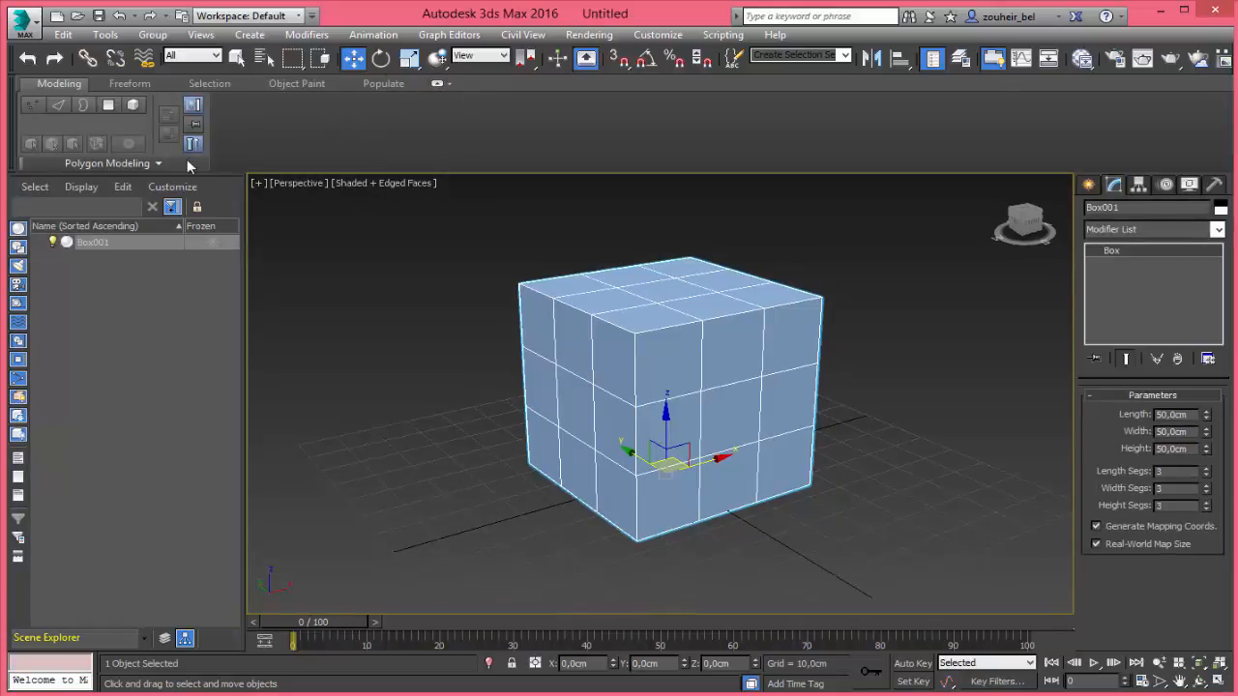
pyautogui.click(157, 165)
# Convert the segmented box to an Editable Poly
pyautogui.rightClick(677, 310)
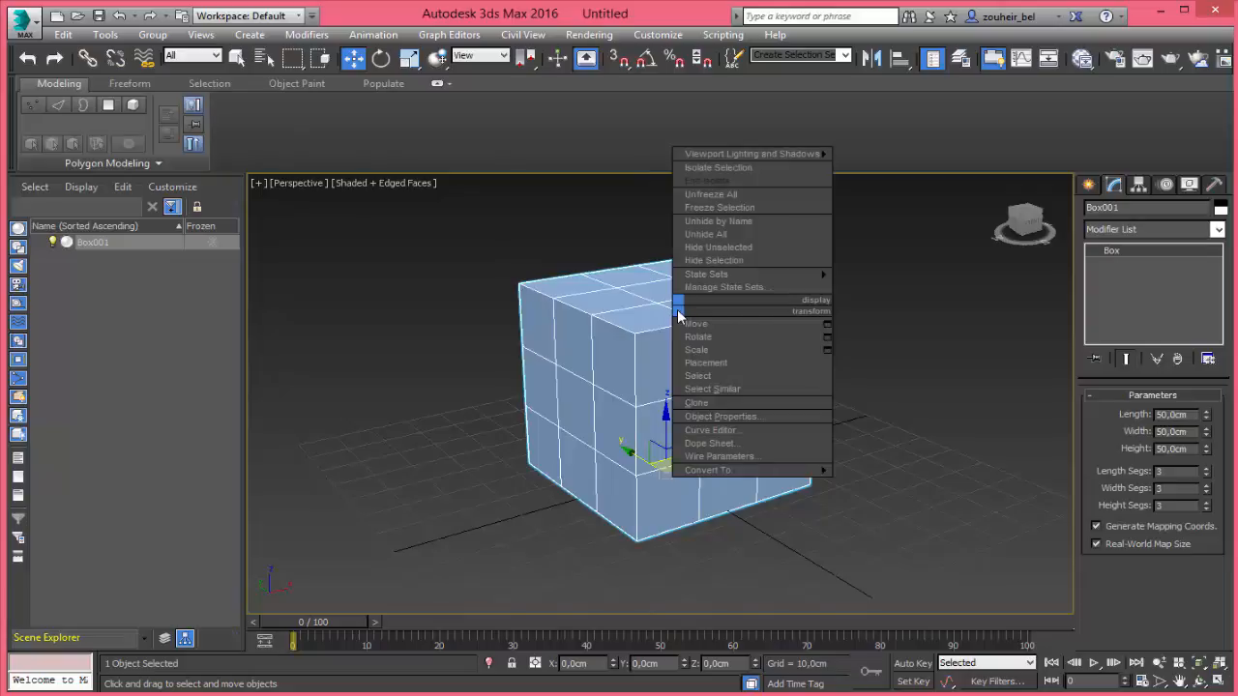
pyautogui.moveTo(828, 471)
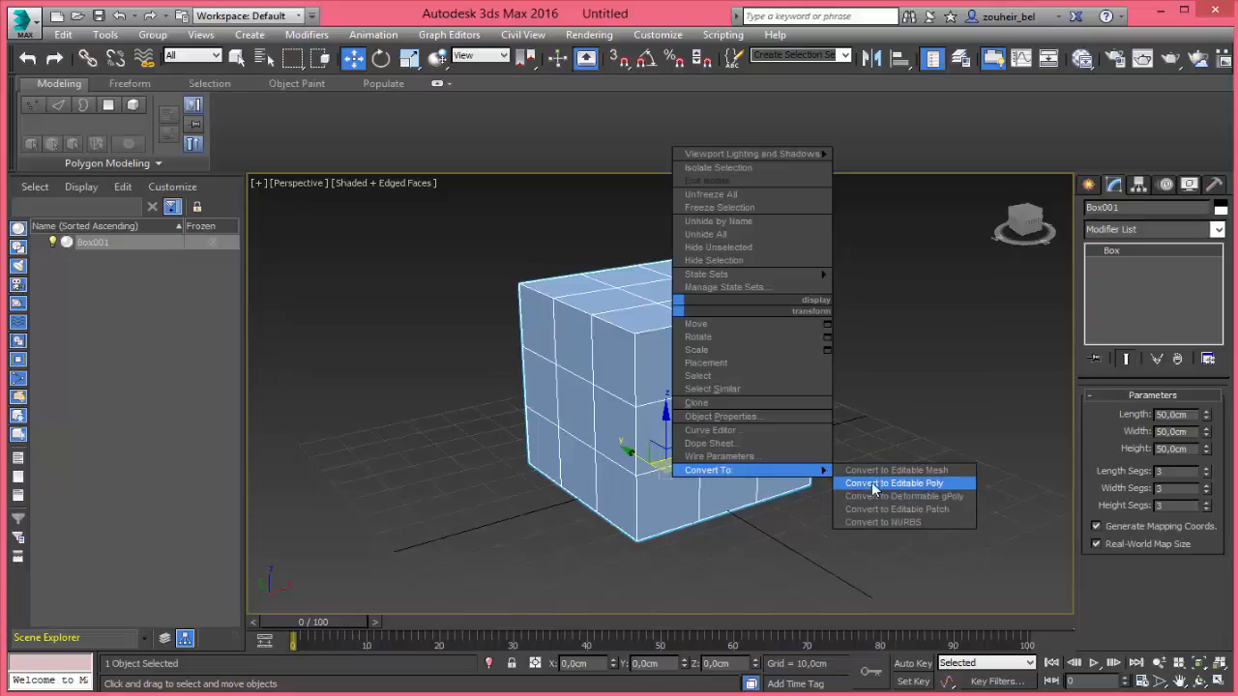
pyautogui.click(944, 483)
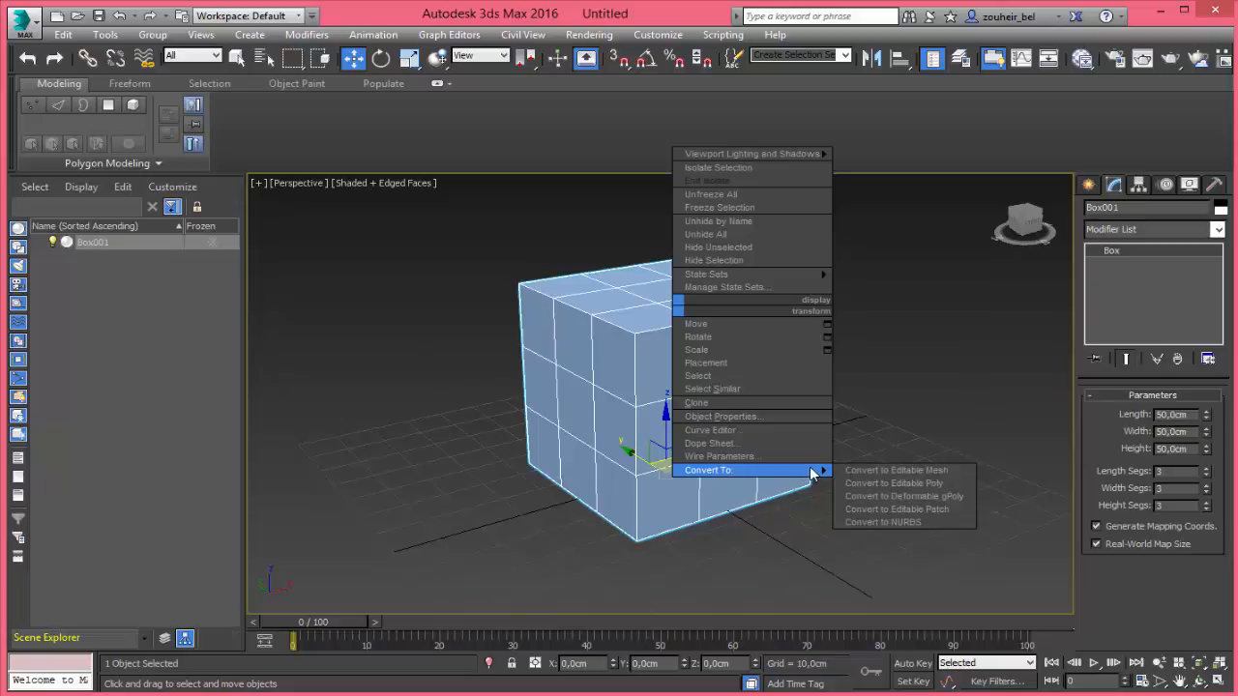
pyautogui.click(887, 483)
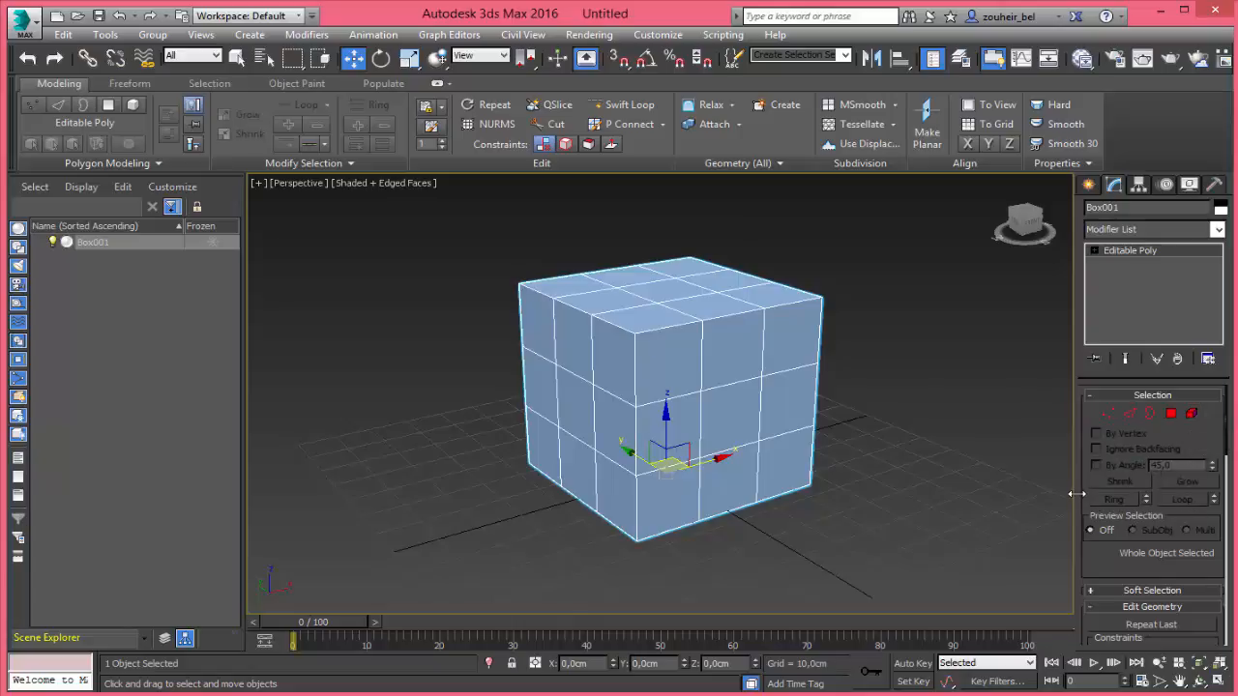
# Widen the command panel to two columns and bring the Edit Geometry options into view
pyautogui.moveTo(1077, 494); pyautogui.dragTo(1027, 491)
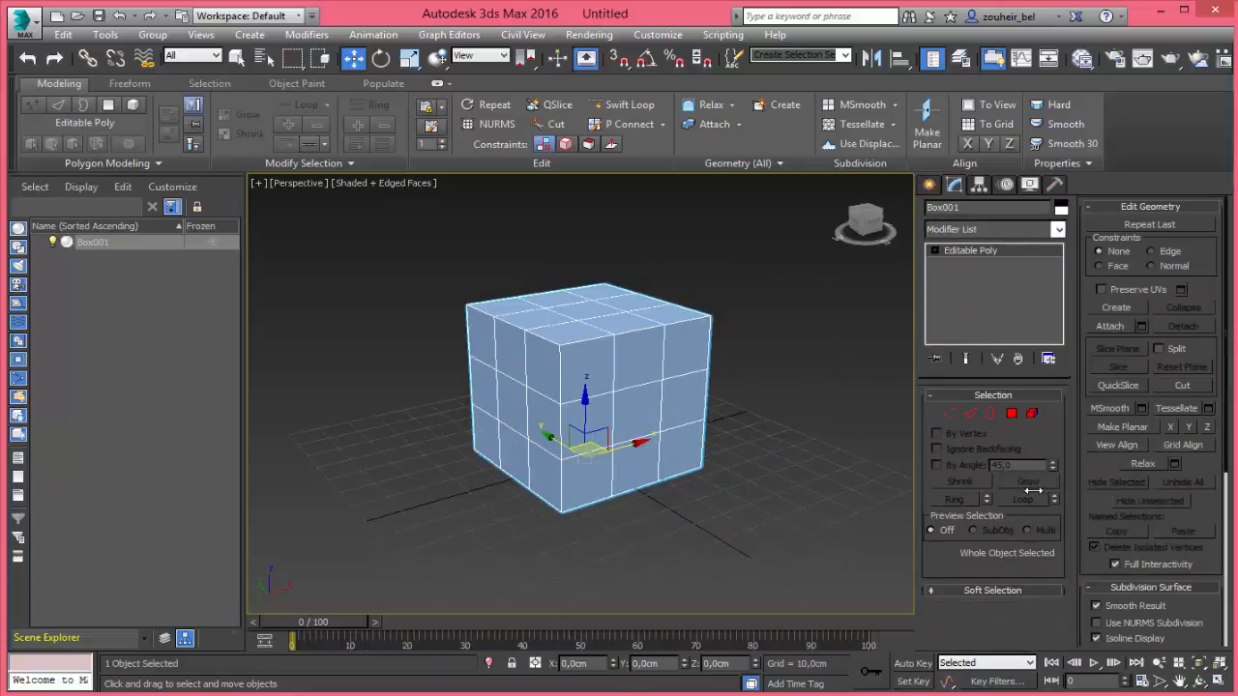
pyautogui.moveTo(1088, 467); pyautogui.dragTo(1120, 503)
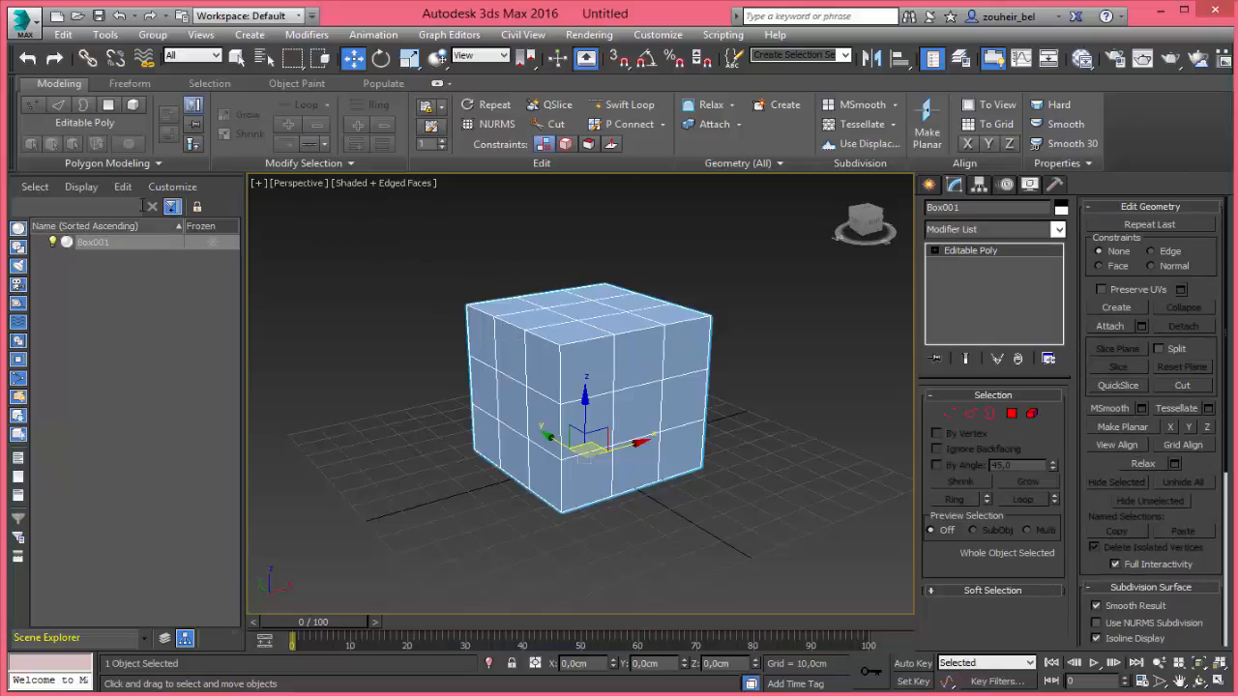
# Undock the Scene Explorer and close it to enlarge the viewport
pyautogui.moveTo(143, 179); pyautogui.dragTo(503, 244)
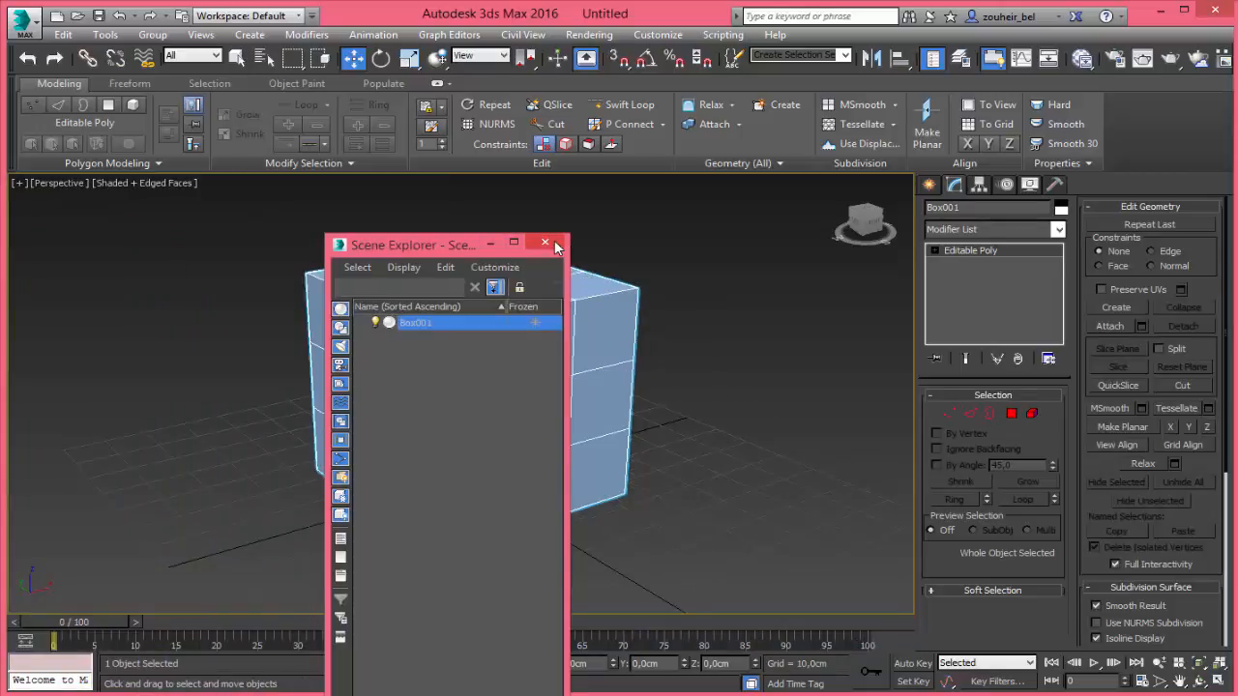
pyautogui.click(553, 244)
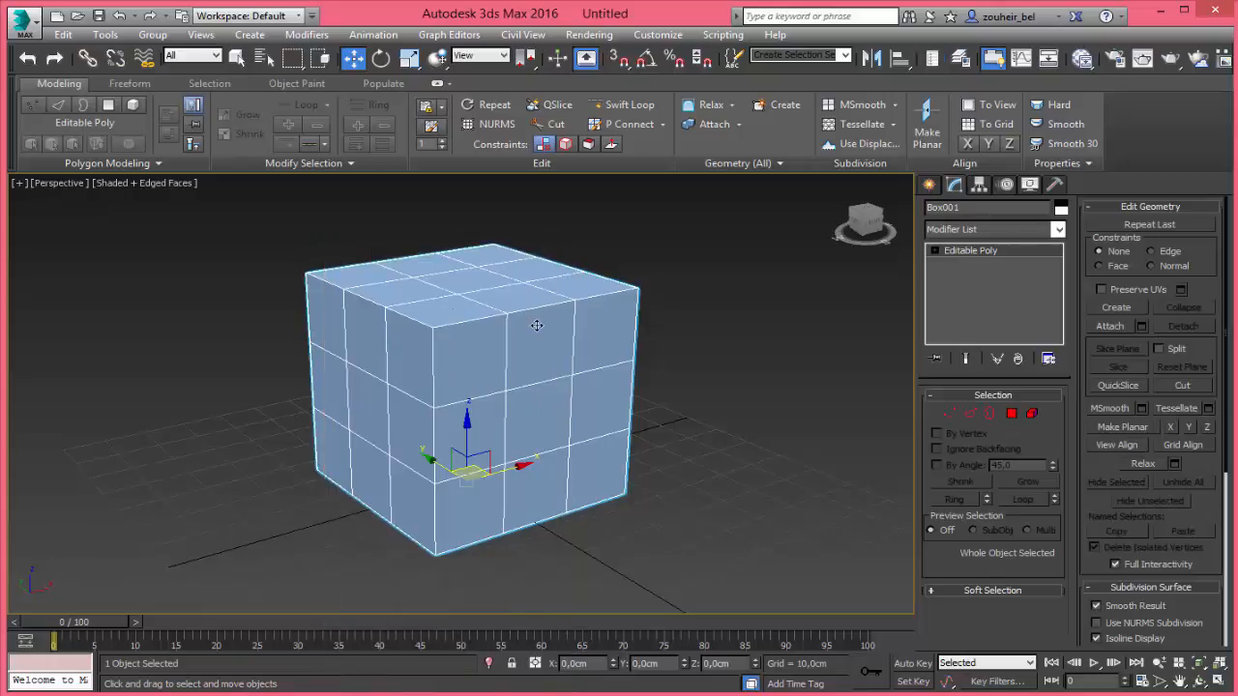
# Reopen the Scene Explorer, dock it beside the viewport, and close it again
pyautogui.click(104, 35)
pyautogui.click(126, 51)
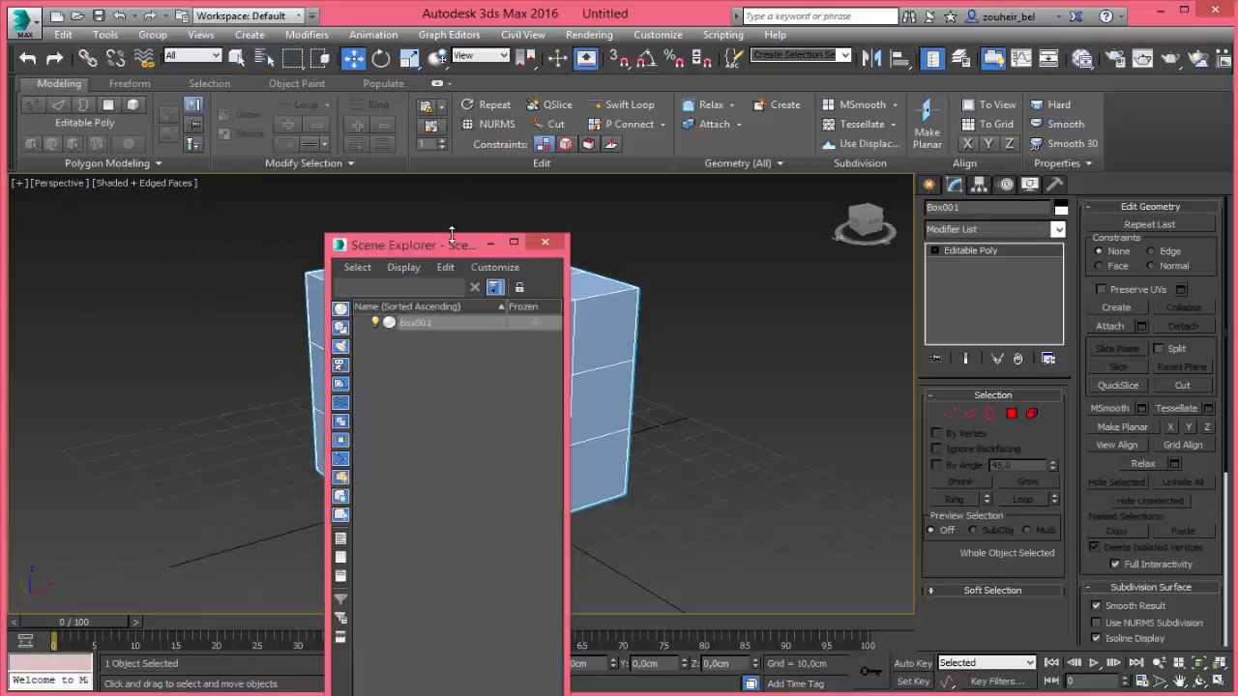
pyautogui.moveTo(435, 247); pyautogui.dragTo(10, 240)
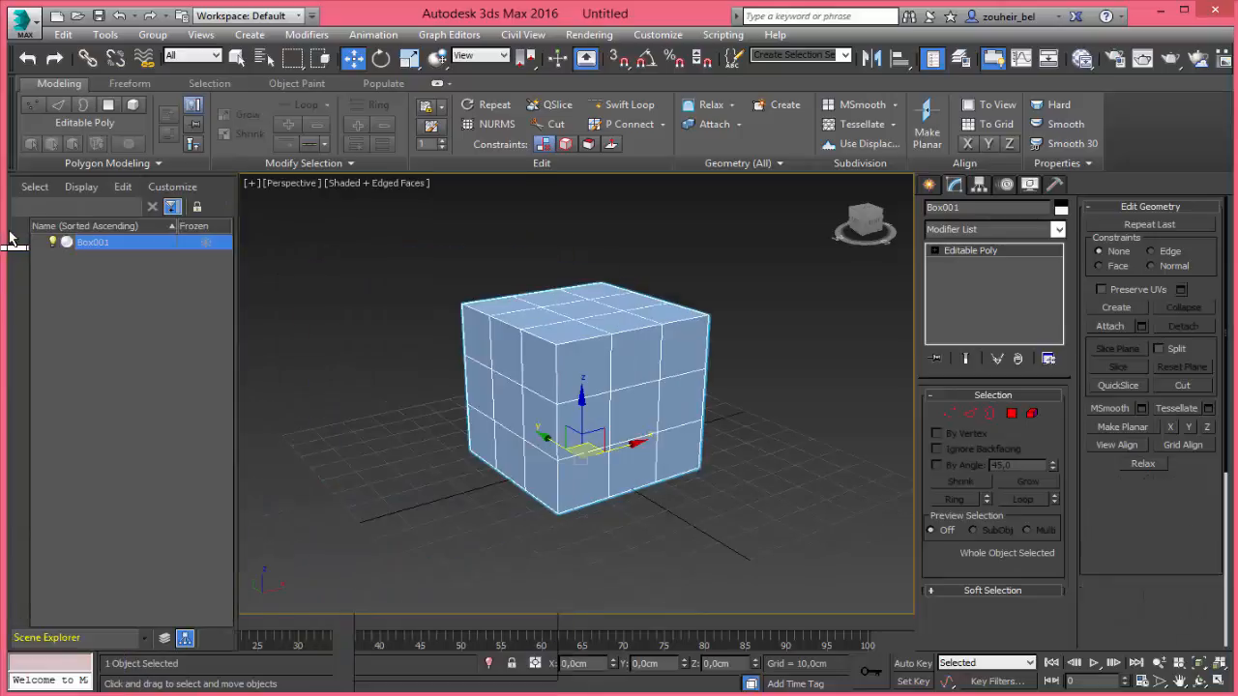
pyautogui.moveTo(222, 185); pyautogui.dragTo(546, 236)
pyautogui.click(551, 240)
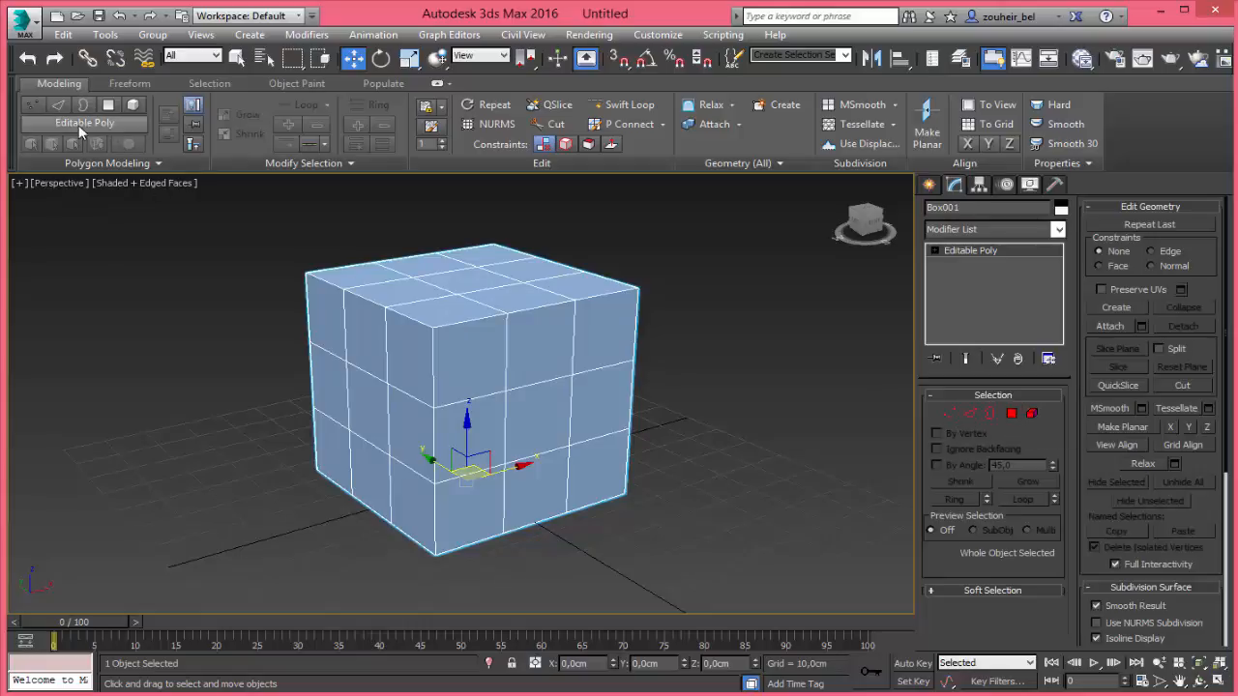
# Expand the Editable Poly's sub-object list, activate Vertex level, and collapse the list
pyautogui.click(933, 251)
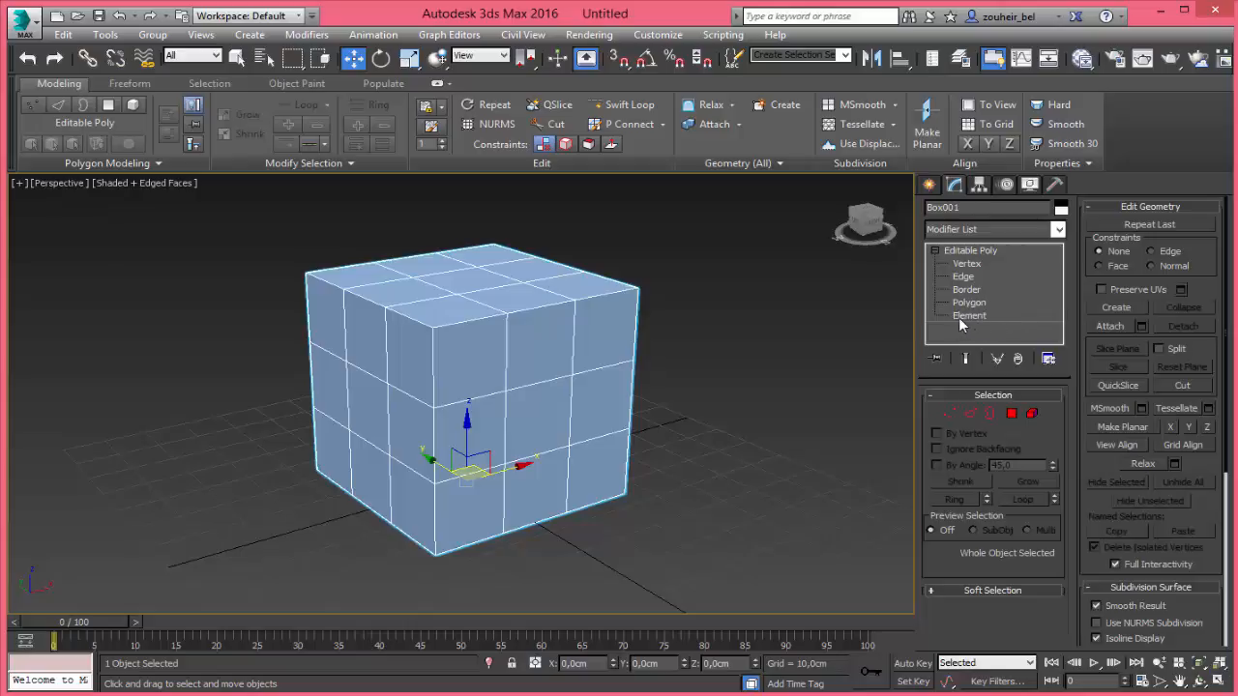
pyautogui.click(964, 264)
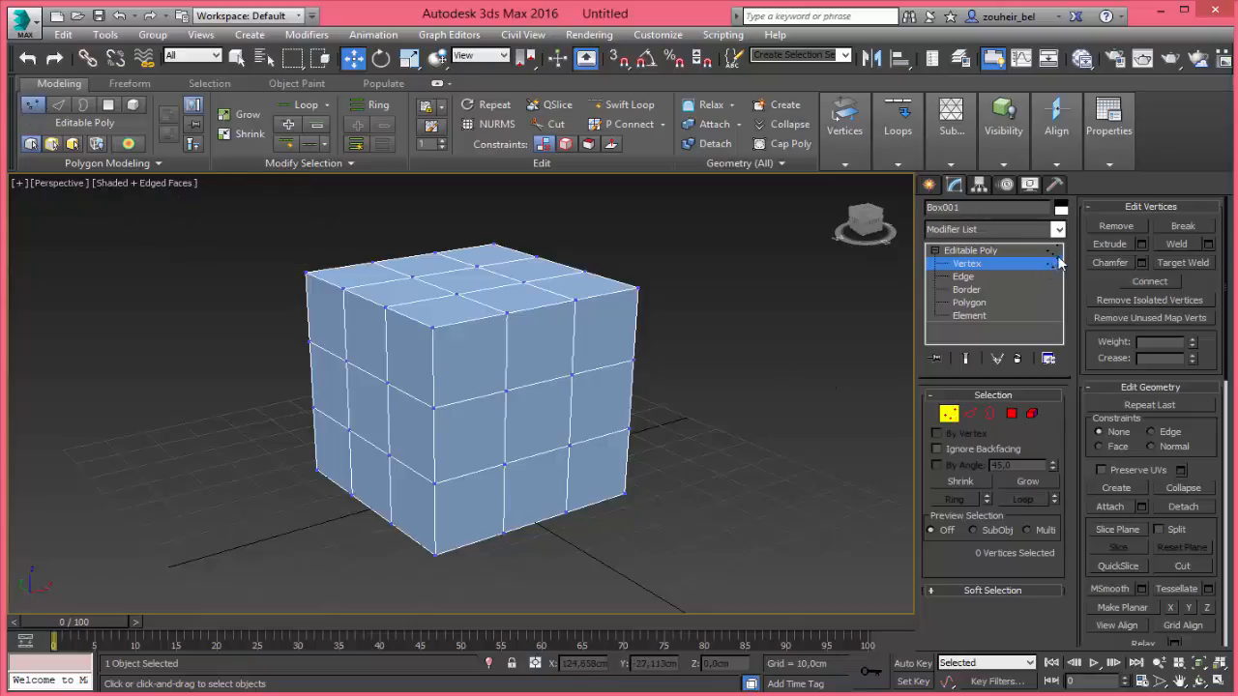
pyautogui.click(934, 252)
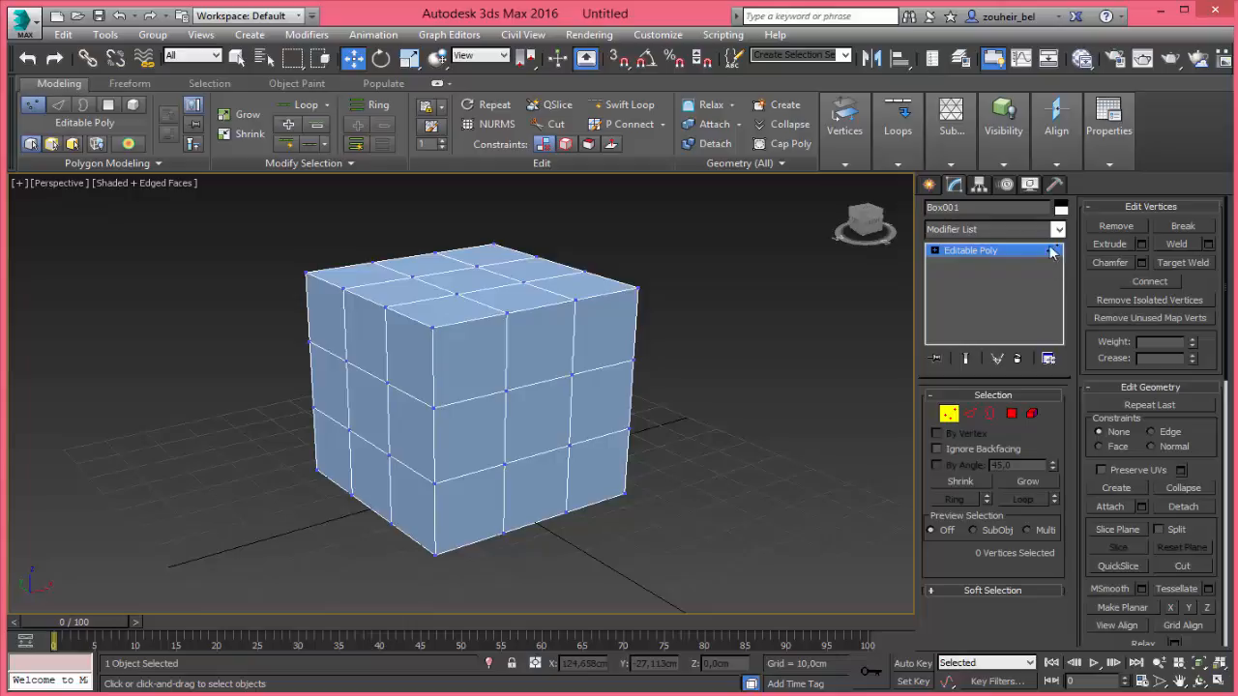
# Switch through the Edge, Border and Polygon levels and return to Vertex level
pyautogui.click(974, 416)
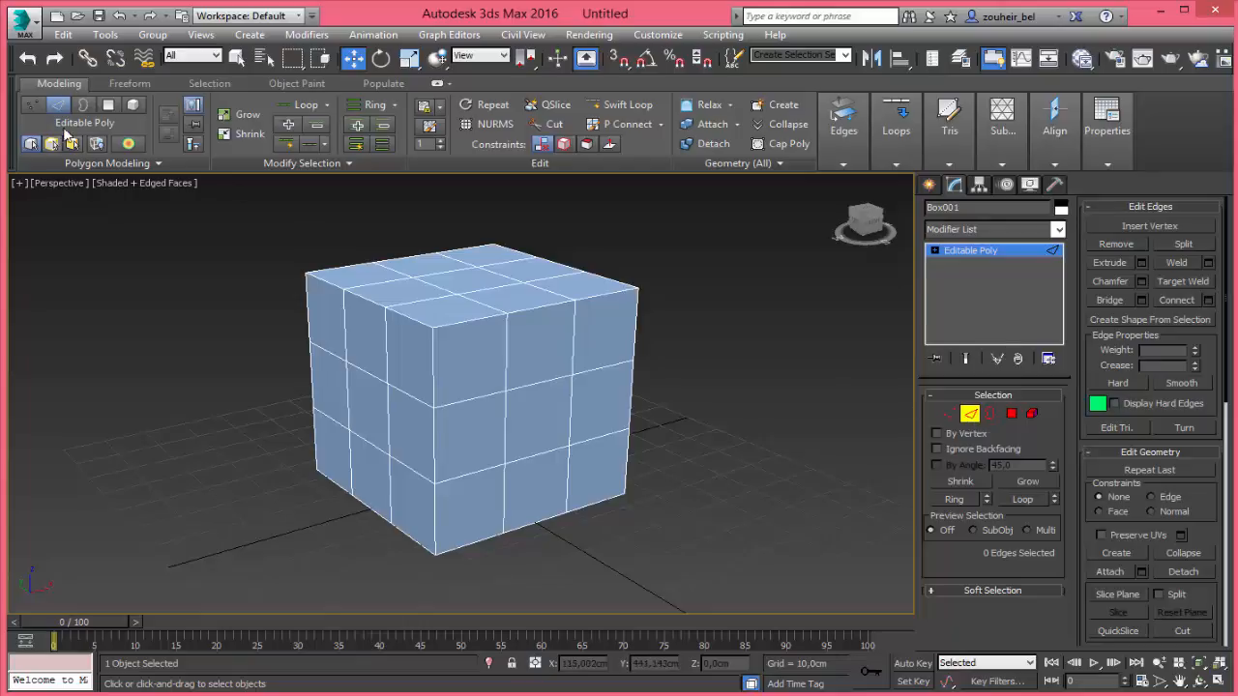
pyautogui.click(83, 104)
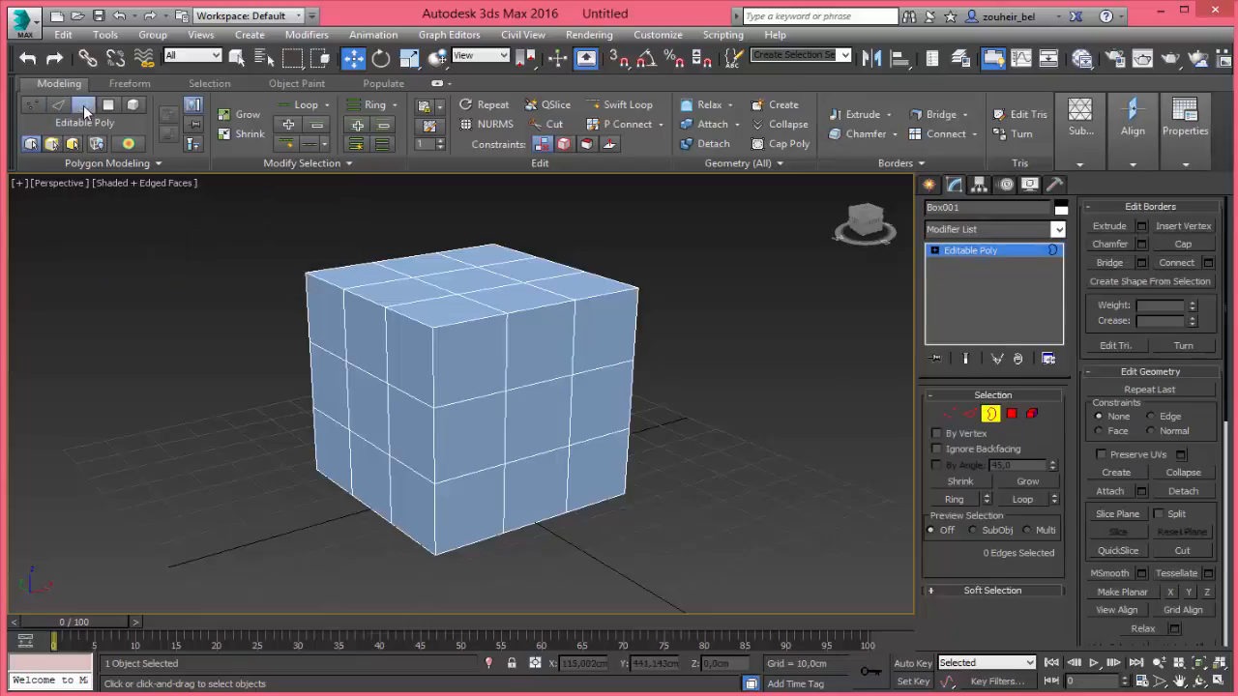
pyautogui.click(110, 106)
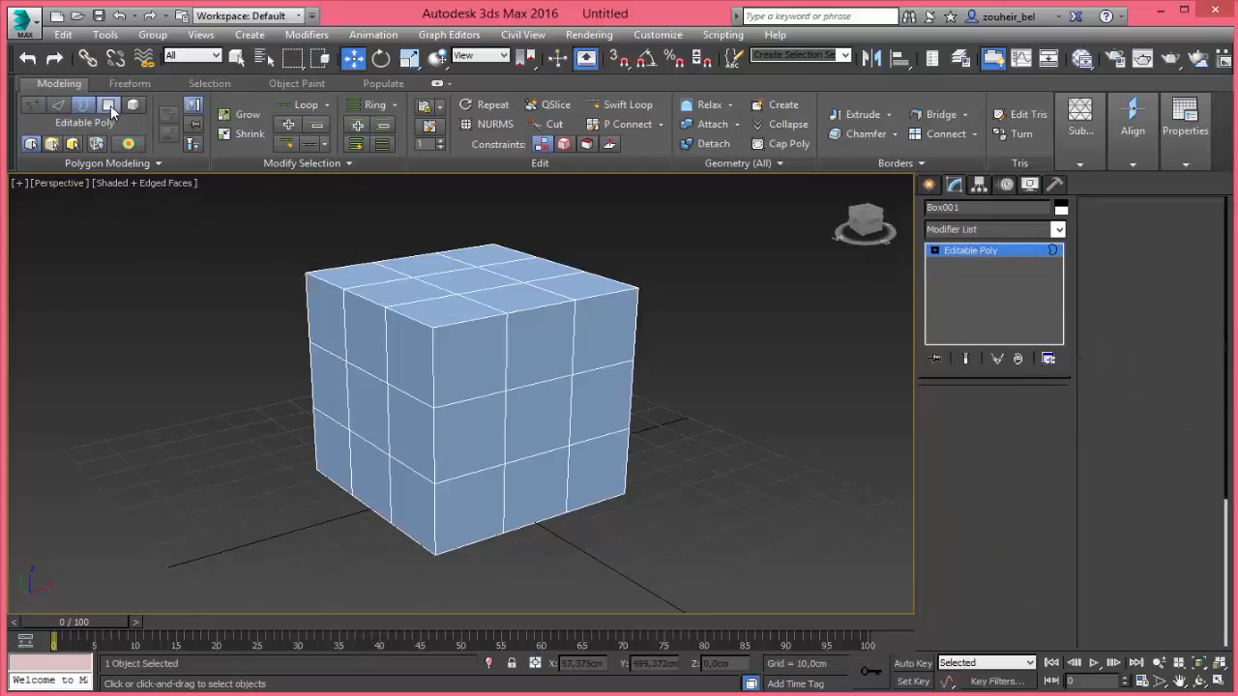
pyautogui.click(33, 106)
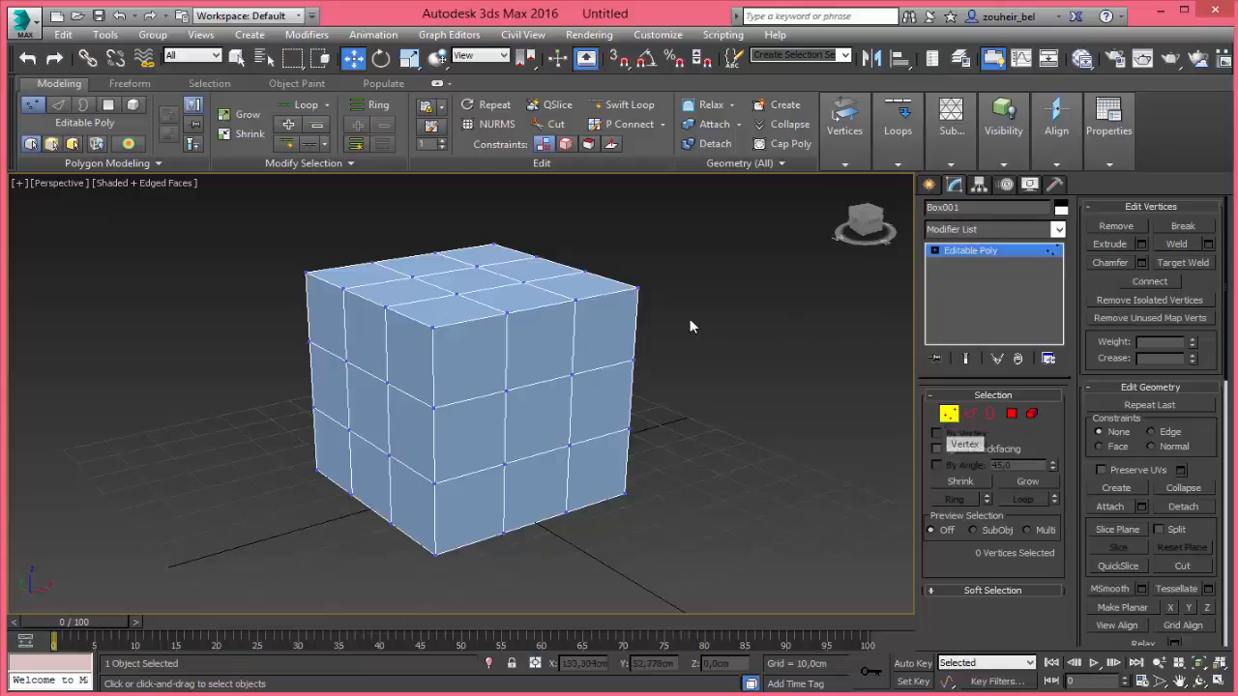
# Try to move the cube's upper corner vertex at X 25 cm, Y -25 cm outward in the XZ plane
pyautogui.click(634, 298)
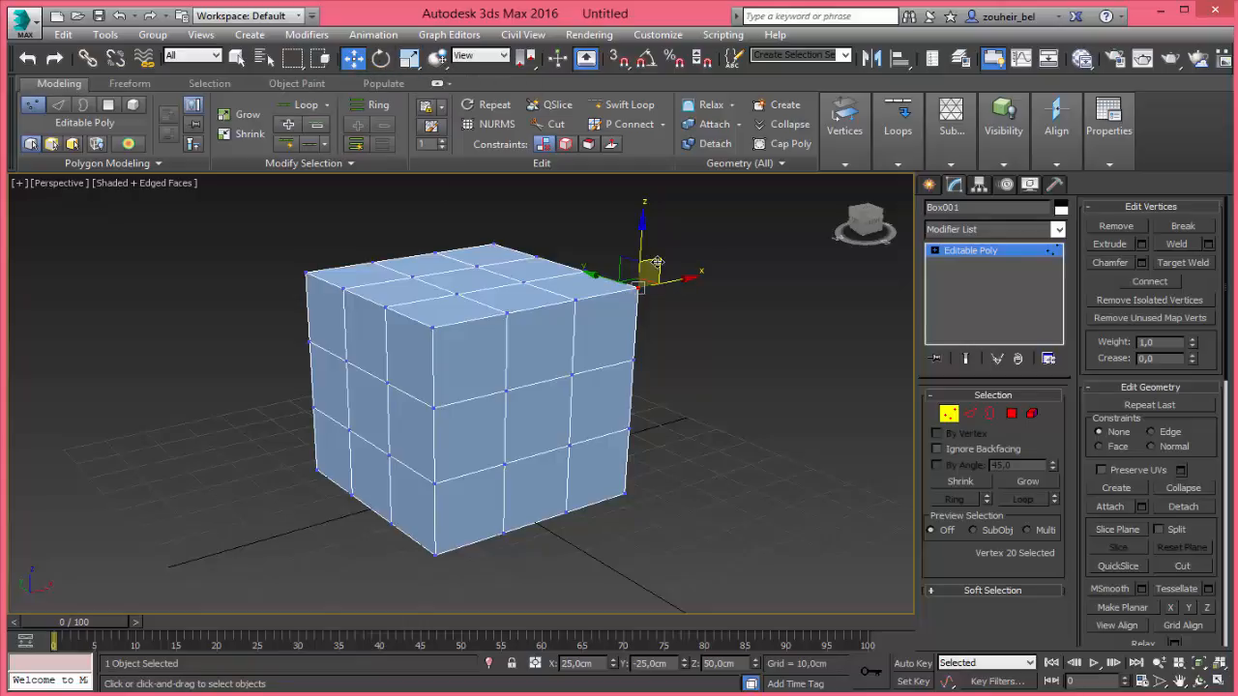
pyautogui.moveTo(656, 263); pyautogui.dragTo(689, 272)
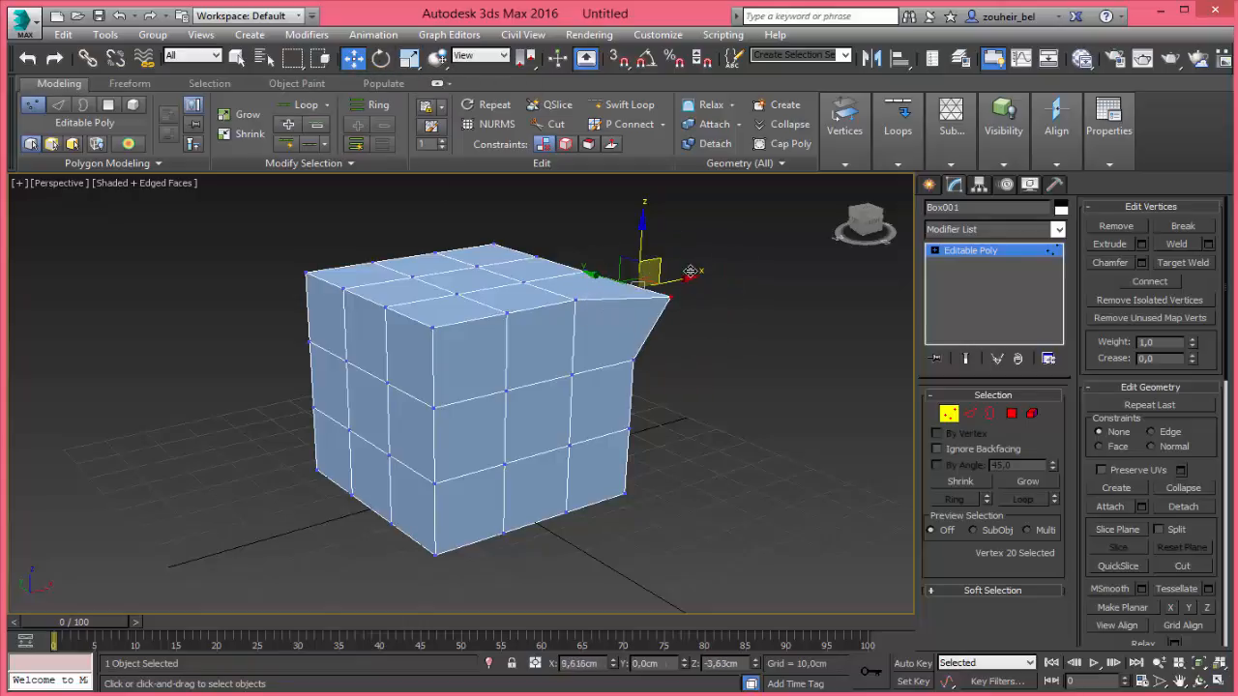
pyautogui.rightClick(690, 272)
# Select the four vertices along the cube's top +X edge and move them to about X 49.8 cm, Z 66.5 cm
pyautogui.keyDown('alt'); pyautogui.moveTo(629, 362); pyautogui.dragTo(543, 391, button='middle'); pyautogui.keyUp('alt')
pyautogui.moveTo(647, 291); pyautogui.dragTo(732, 271)
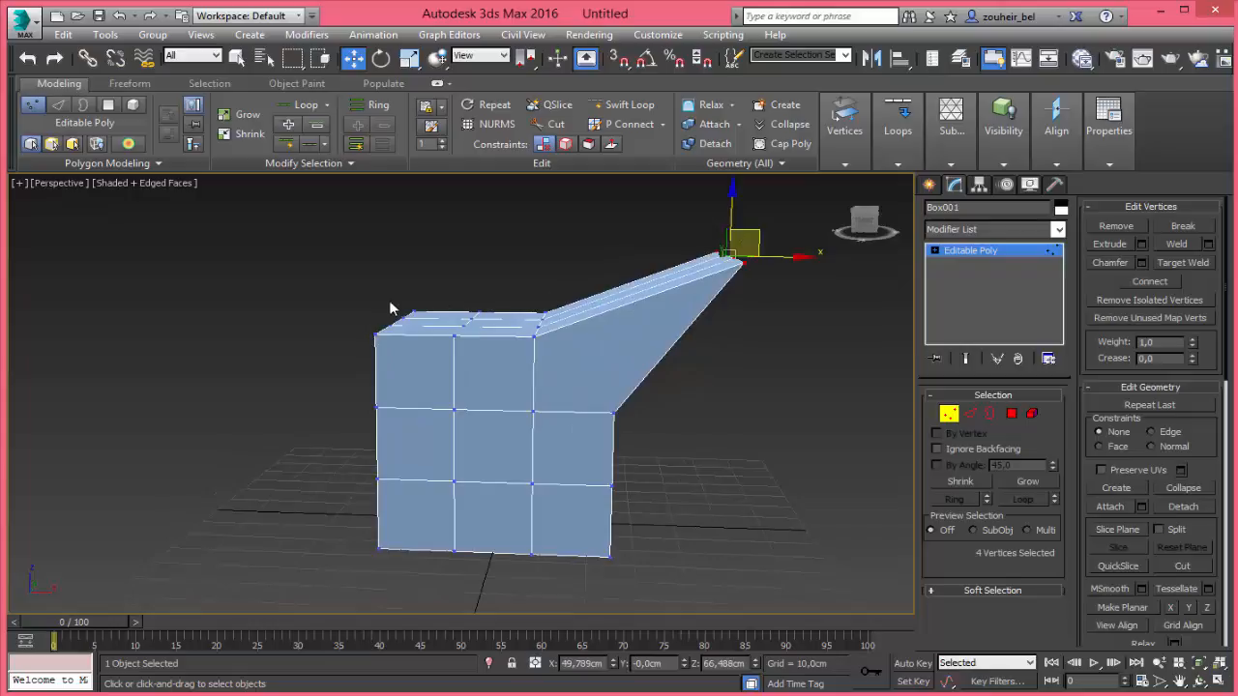
pyautogui.moveTo(426, 342)
pyautogui.keyDown('alt'); pyautogui.mouseDown(button='middle')
pyautogui.moveTo(477, 358)
pyautogui.moveTo(441, 345)
pyautogui.mouseUp(button='middle'); pyautogui.keyUp('alt')
pyautogui.moveTo(652, 247); pyautogui.dragTo(632, 321, button='middle')
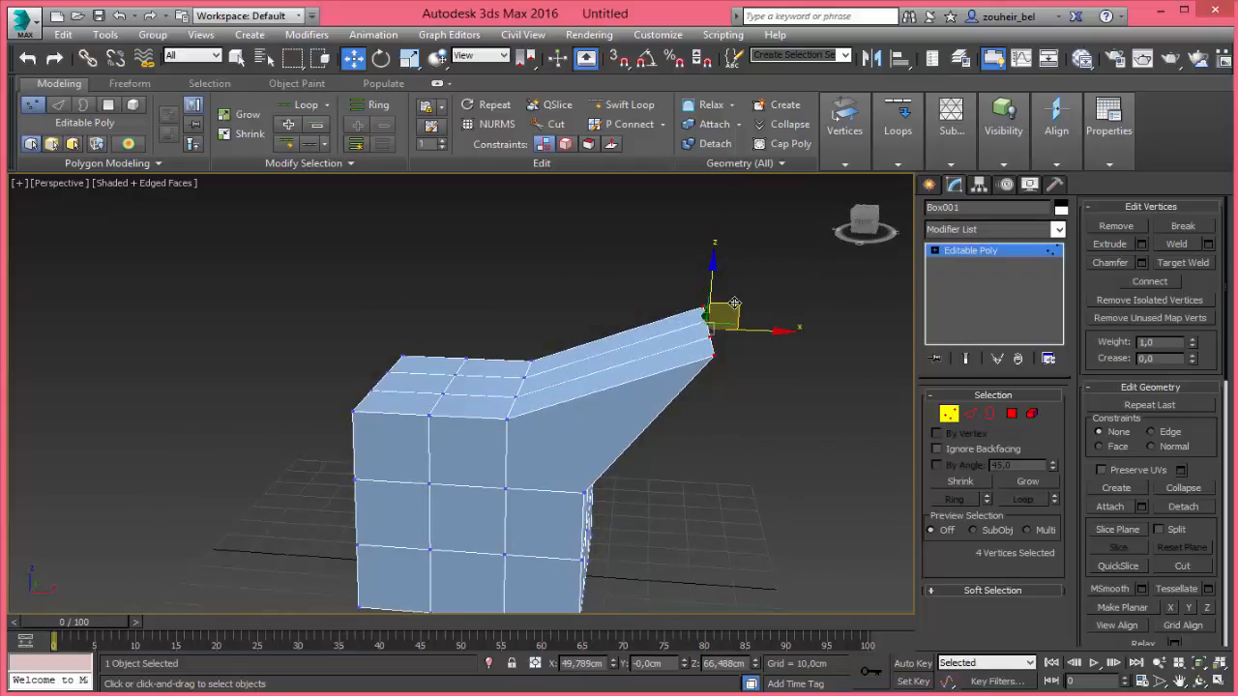
# Move the four selected vertices back and upward to about X 10.2 cm, Z 92.1 cm
pyautogui.moveTo(735, 304); pyautogui.dragTo(558, 195)
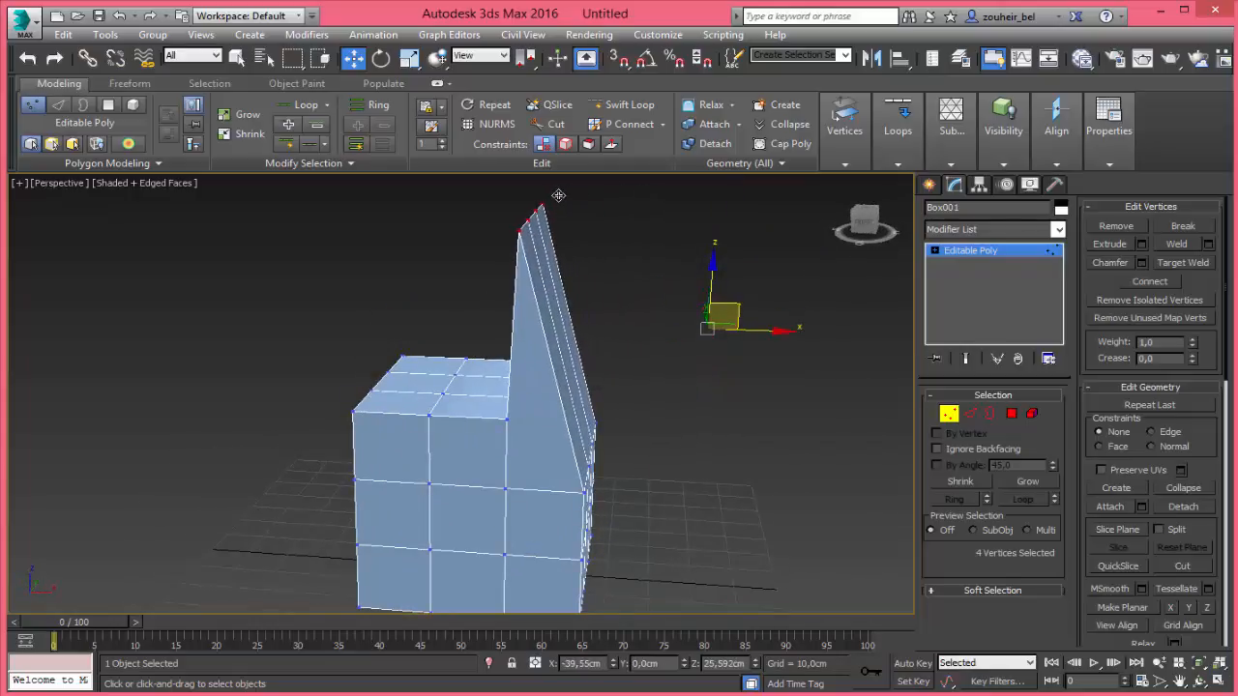
pyautogui.keyDown('alt'); pyautogui.moveTo(558, 195); pyautogui.dragTo(579, 414, button='middle'); pyautogui.keyUp('alt')
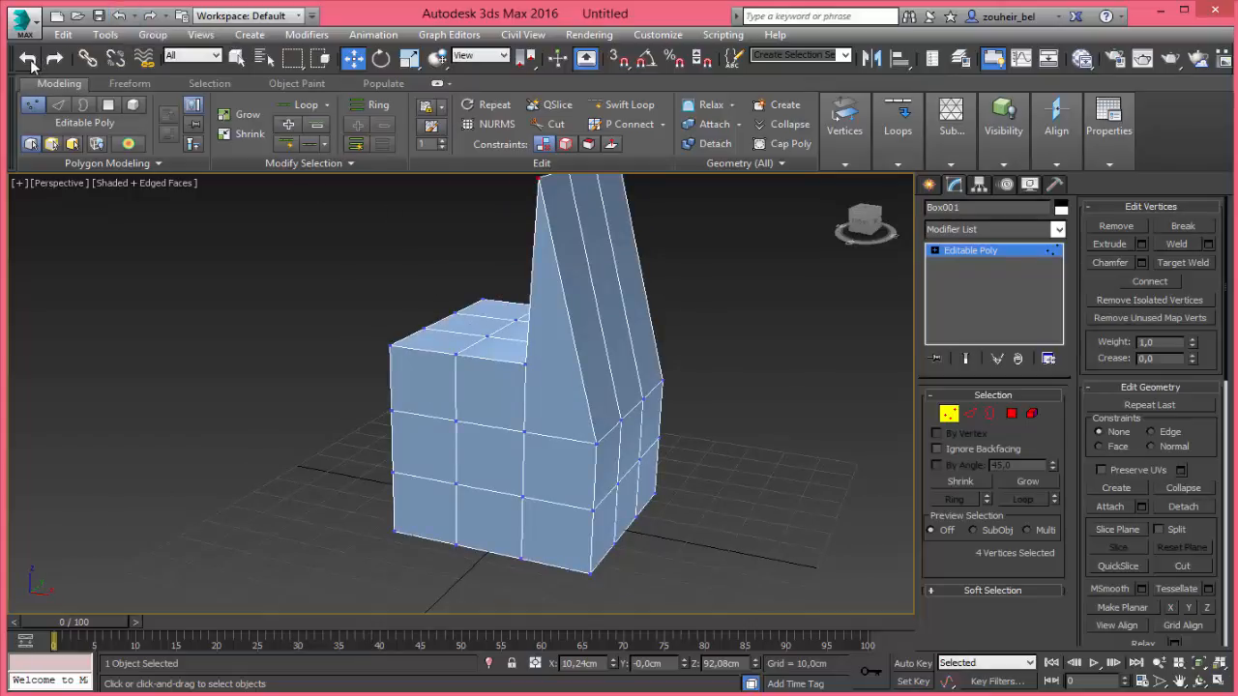
pyautogui.keyDown('alt'); pyautogui.moveTo(711, 344); pyautogui.dragTo(732, 392, button='middle'); pyautogui.keyUp('alt')
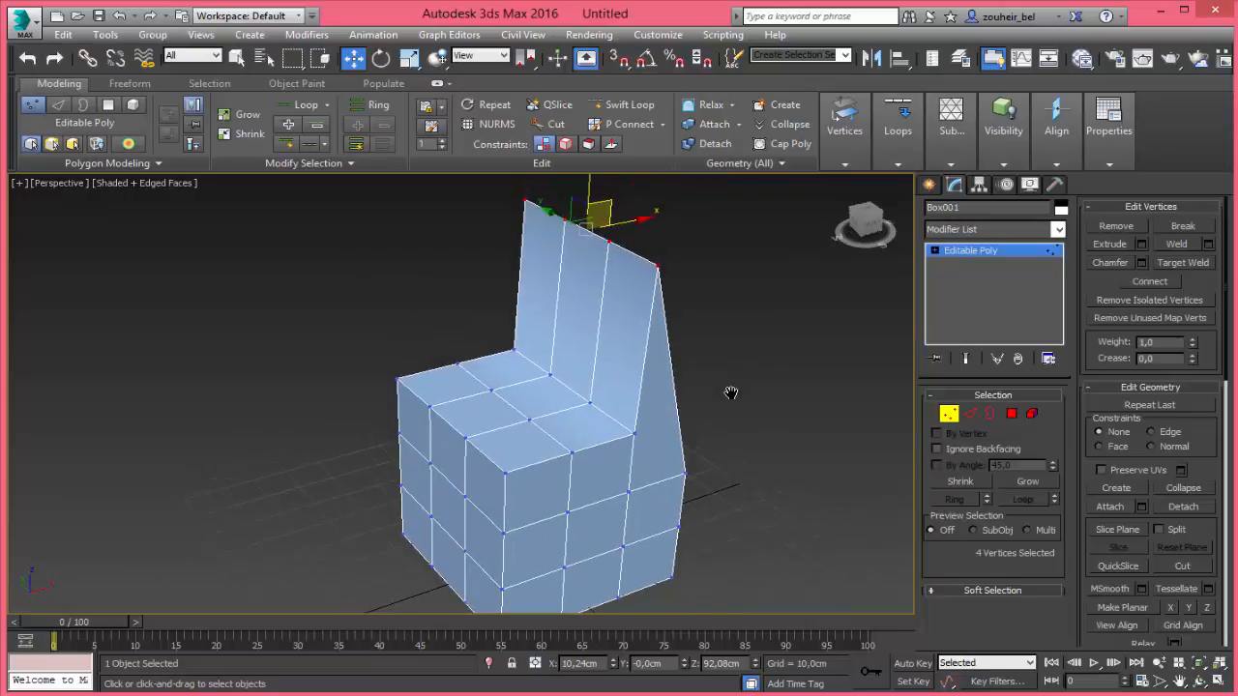
# Undo both moves of the four top vertices
pyautogui.hotkey('ctrl', 'z')
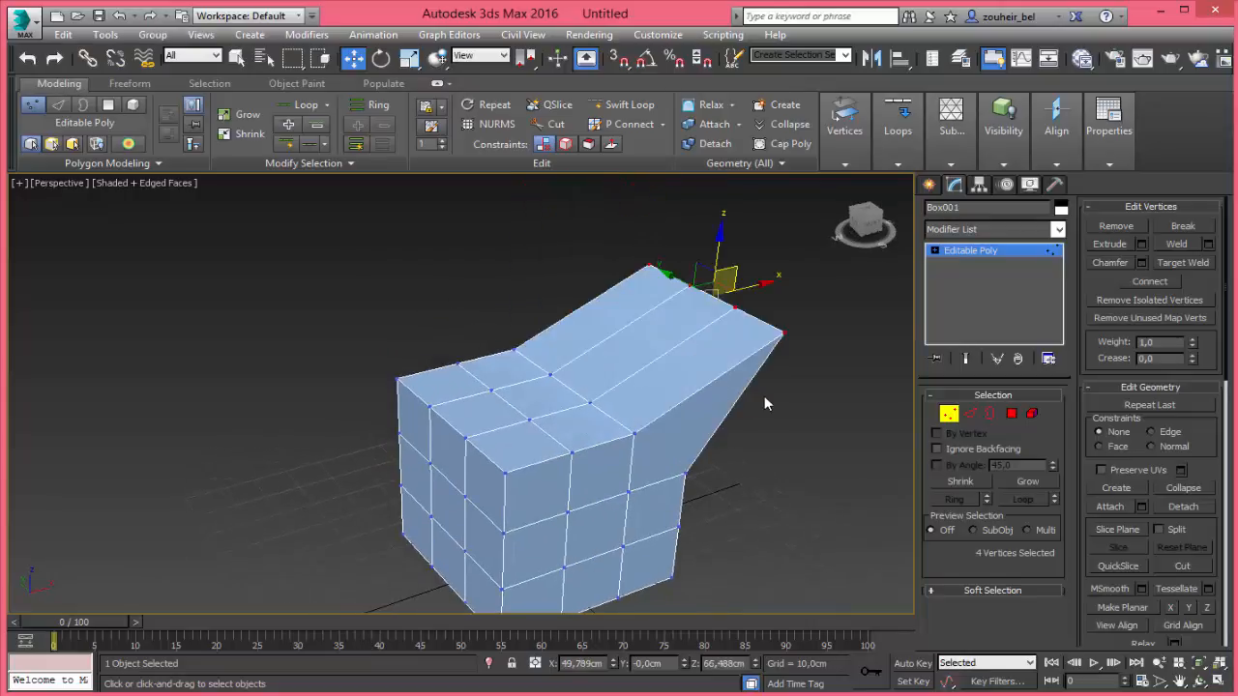
pyautogui.hotkey('ctrl', 'z')
pyautogui.keyDown('alt'); pyautogui.moveTo(763, 379); pyautogui.dragTo(970, 442, button='middle'); pyautogui.keyUp('alt')
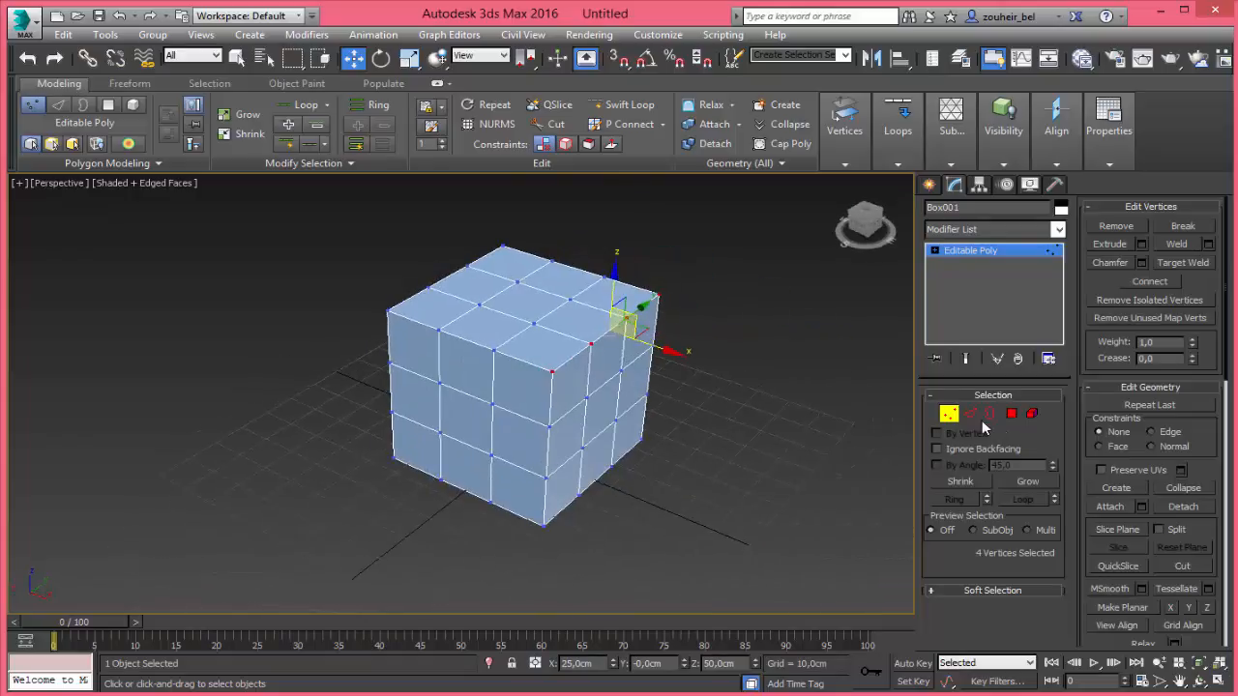
# Switch to Edge level and select individual edges along the cube's top +X side, ending with the middle one
pyautogui.click(970, 416)
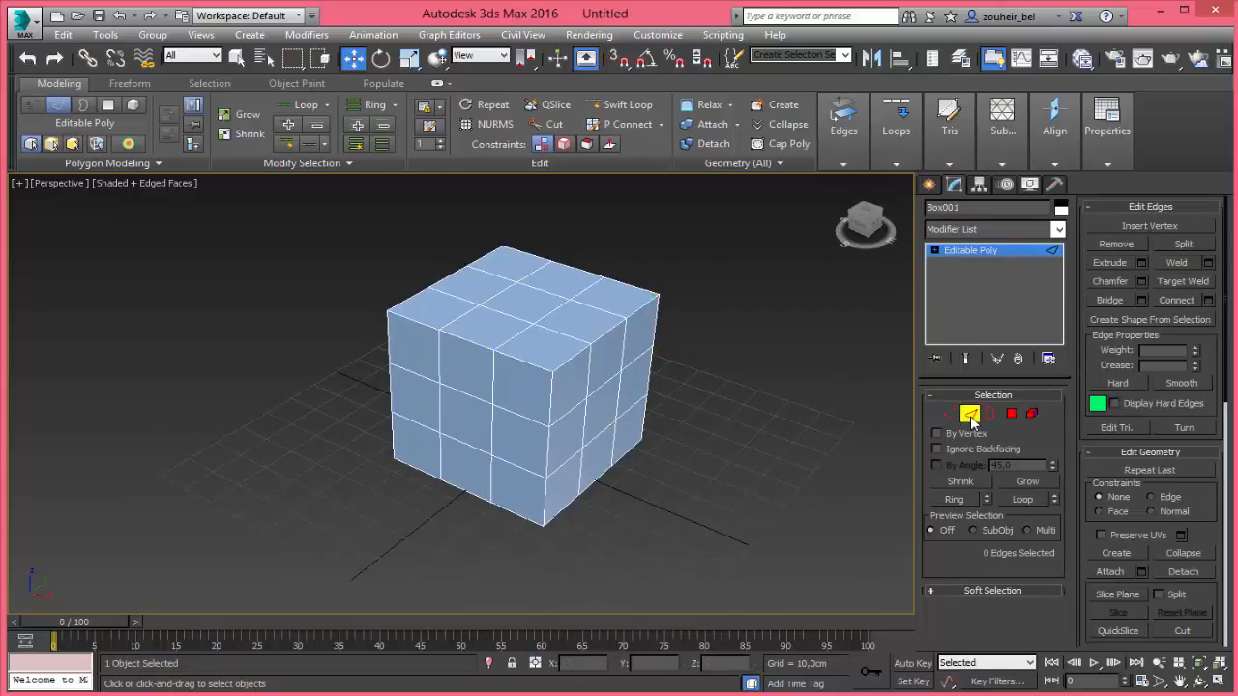
pyautogui.click(607, 332)
pyautogui.keyDown('alt'); pyautogui.moveTo(641, 387); pyautogui.dragTo(595, 414, button='middle'); pyautogui.keyUp('alt')
pyautogui.scroll(3, 597, 413)
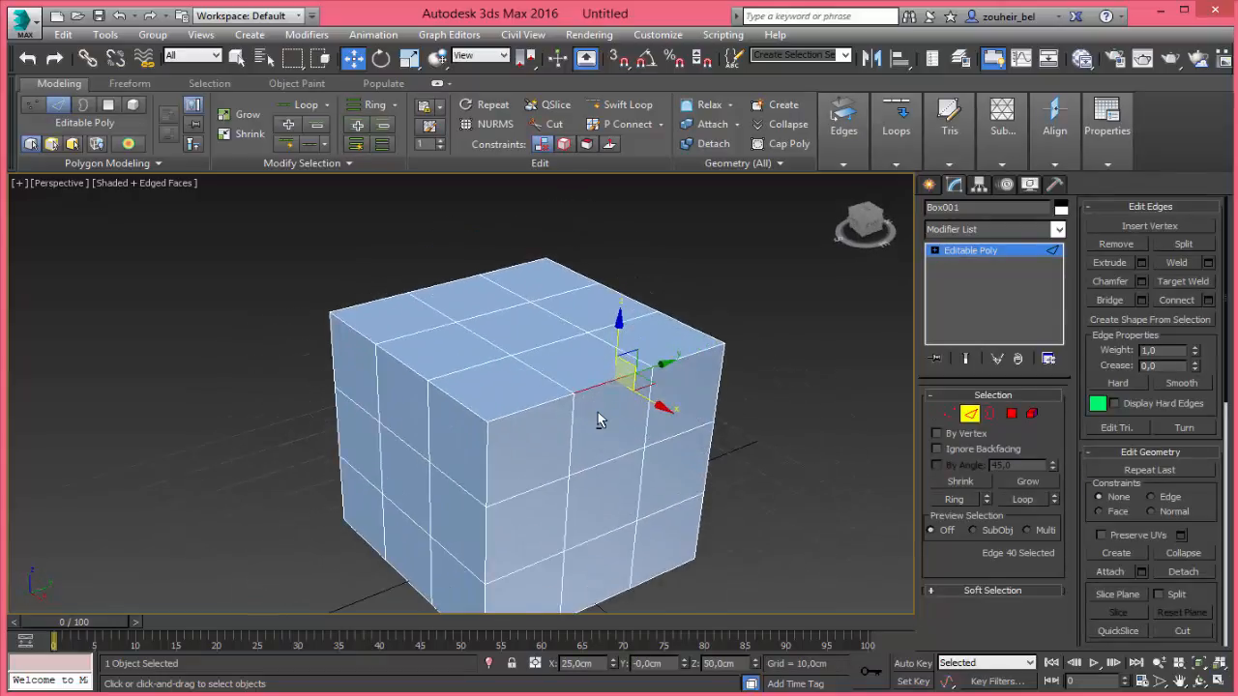
pyautogui.scroll(3, 598, 415)
pyautogui.click(538, 414)
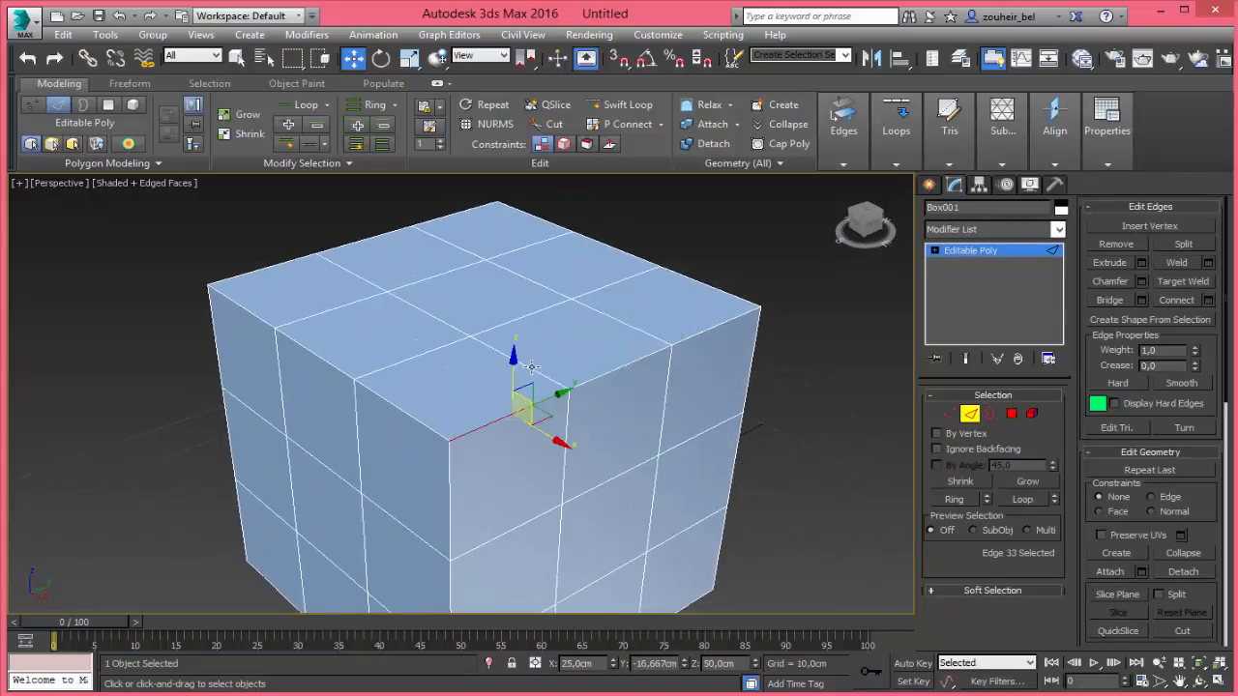
pyautogui.click(610, 373)
# Try moving the middle top edge inward about 4.4 cm and down about 4.1 cm, and undo the move
pyautogui.keyDown('alt'); pyautogui.moveTo(603, 407); pyautogui.dragTo(652, 350, button='middle'); pyautogui.keyUp('alt')
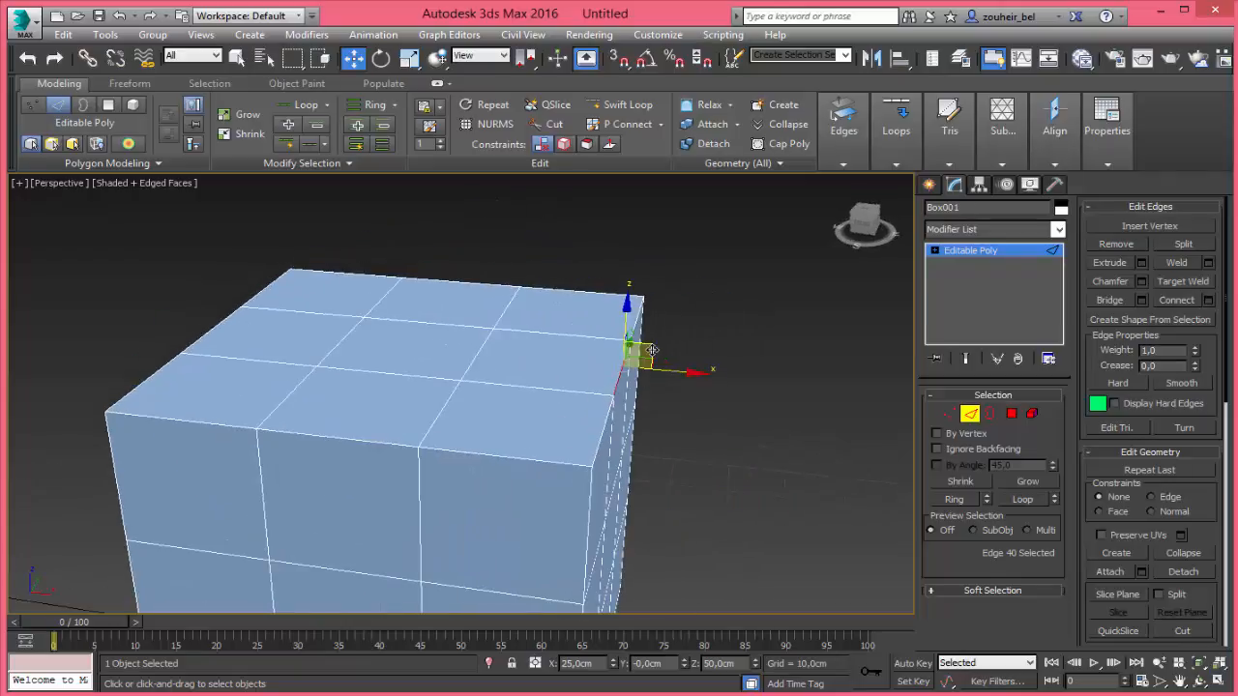
pyautogui.moveTo(652, 350); pyautogui.dragTo(611, 376)
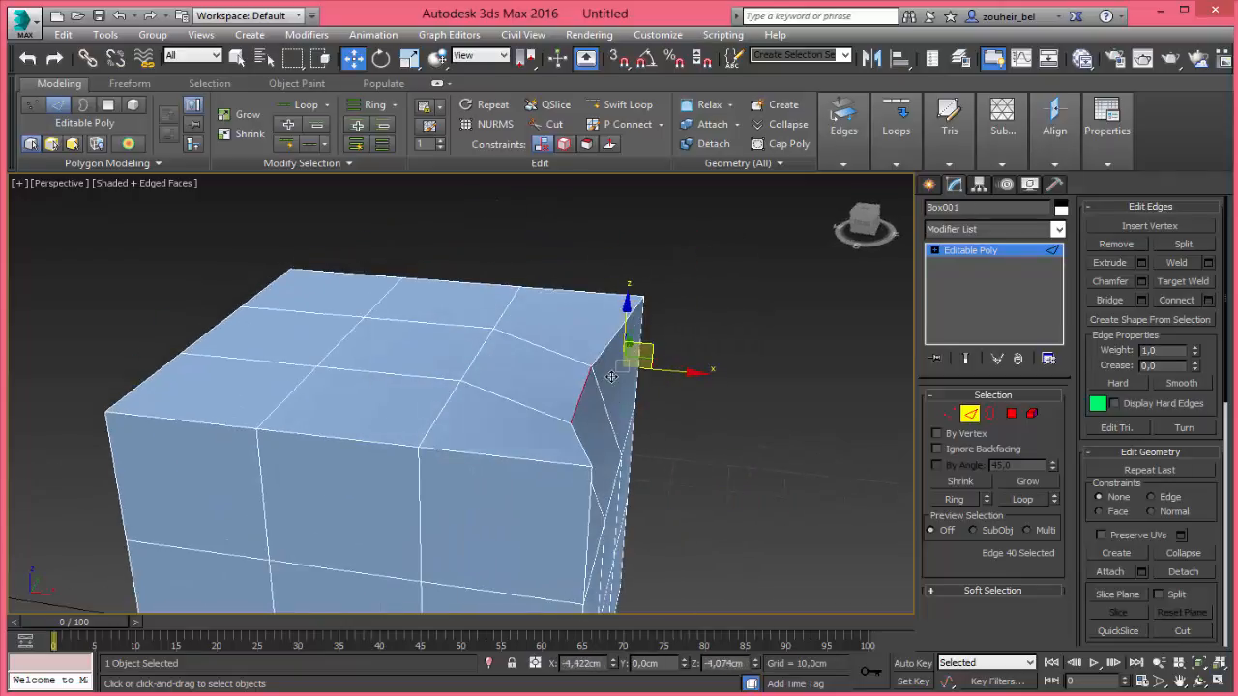
pyautogui.hotkey('ctrl', 'z')
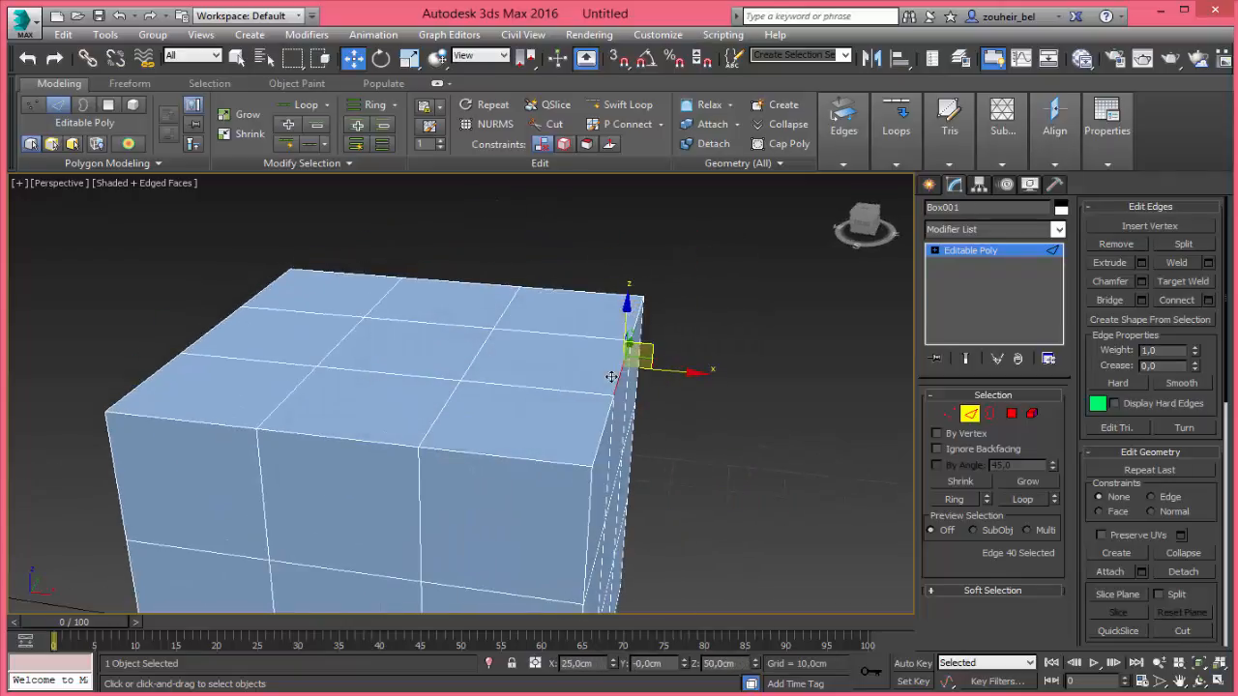
# Switch to Polygon level, select the central polygon of the cube's top face, and try to move it
pyautogui.click(1014, 418)
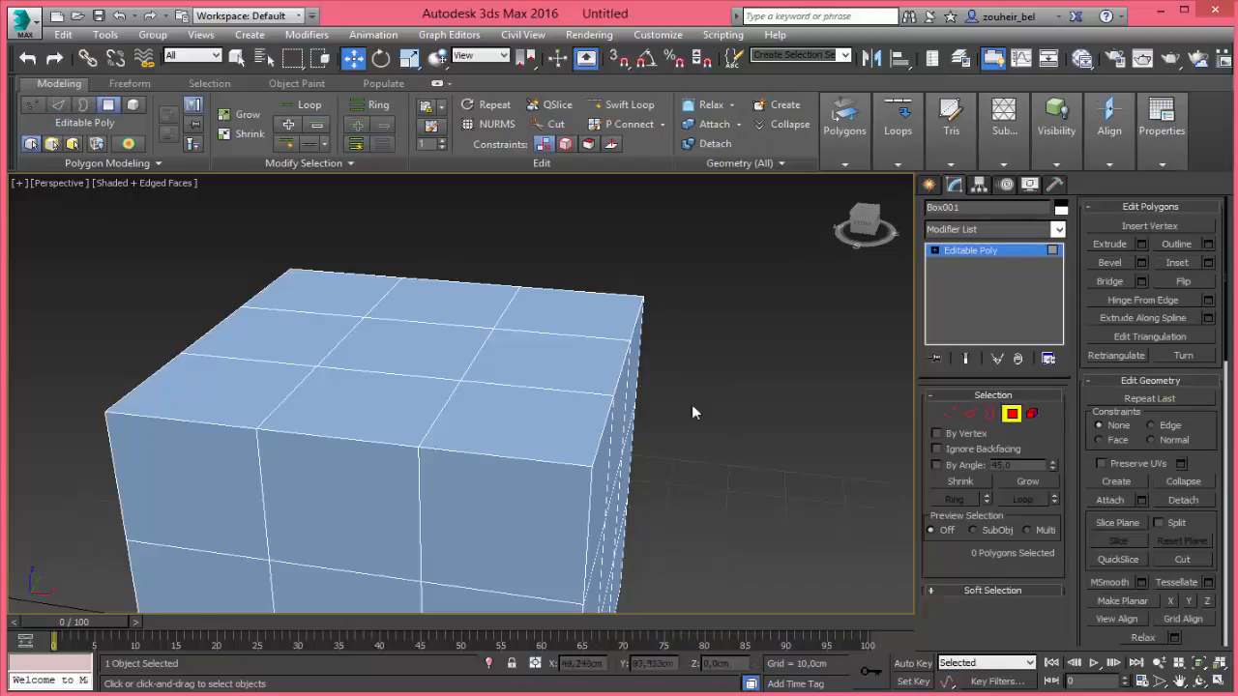
pyautogui.click(426, 350)
pyautogui.moveTo(519, 370); pyautogui.dragTo(677, 406, button='middle')
pyautogui.moveTo(566, 336); pyautogui.dragTo(630, 395)
pyautogui.rightClick(631, 394)
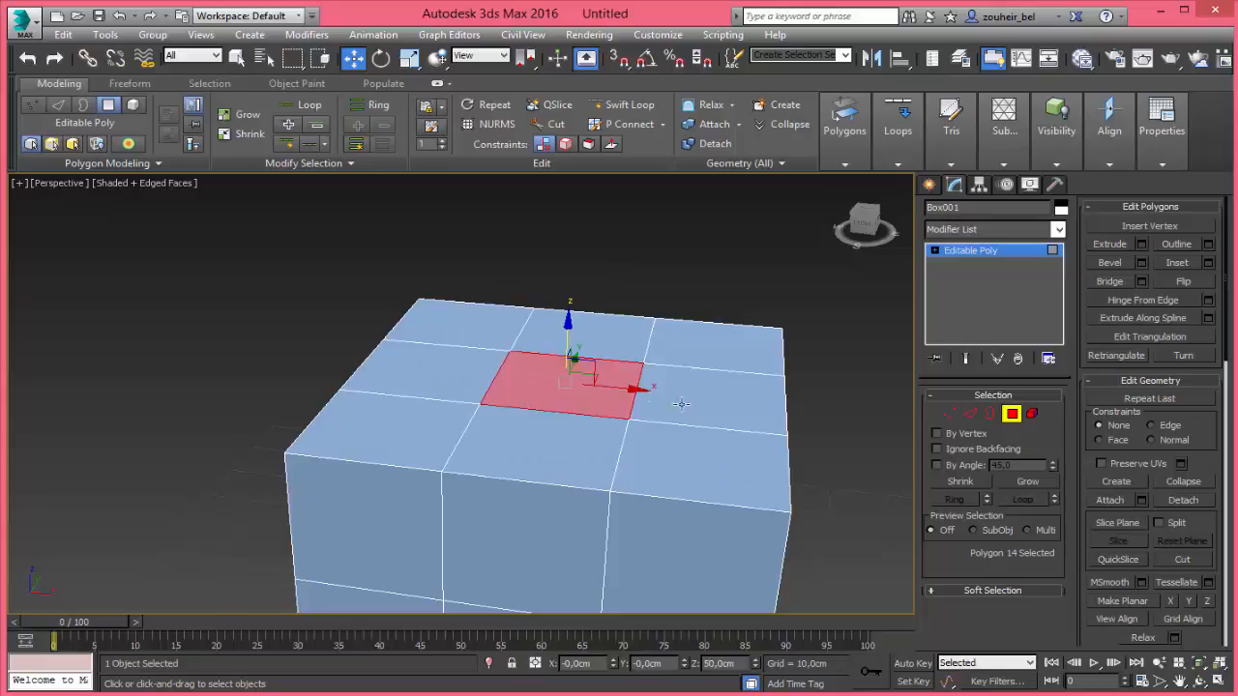
# Select the three polygons of the upper row on the cube's +X side and clear the selection
pyautogui.moveTo(682, 404); pyautogui.dragTo(670, 364, button='middle')
pyautogui.keyDown('alt'); pyautogui.moveTo(732, 412); pyautogui.dragTo(667, 409, button='middle'); pyautogui.keyUp('alt')
pyautogui.click(687, 446)
pyautogui.keyDown('ctrl'); pyautogui.click(775, 440); pyautogui.keyUp('ctrl')
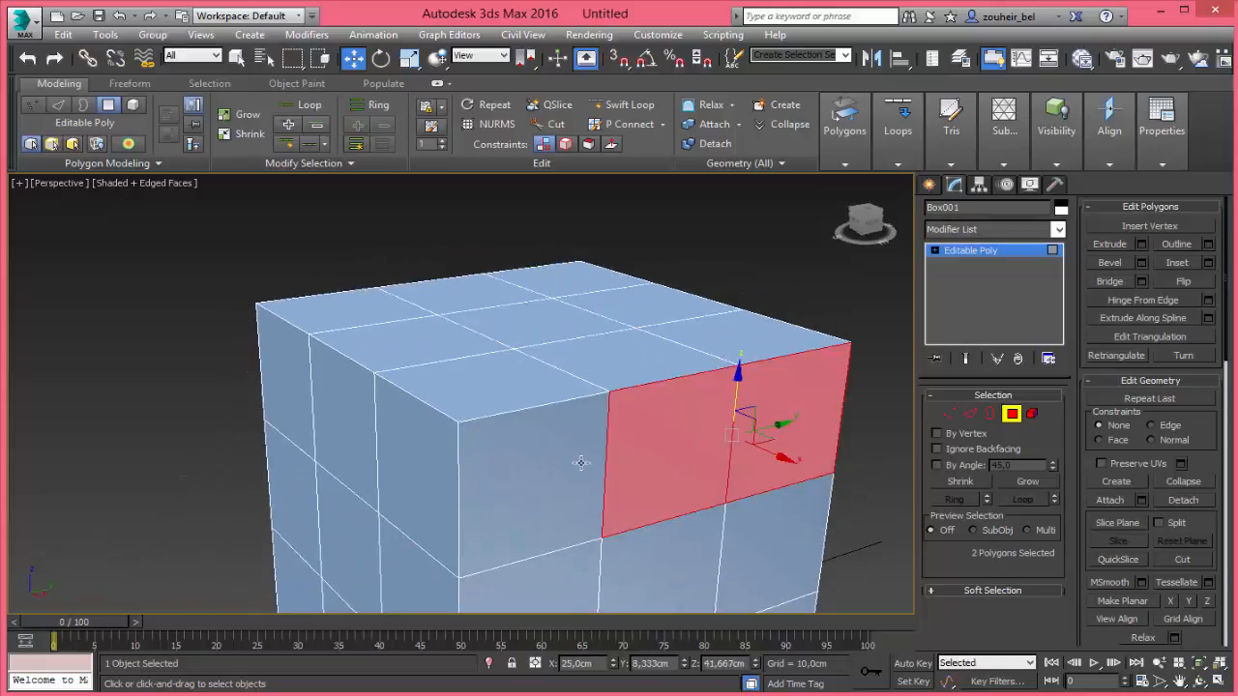
pyautogui.keyDown('ctrl'); pyautogui.click(581, 463); pyautogui.keyUp('ctrl')
pyautogui.keyDown('alt'); pyautogui.moveTo(633, 464); pyautogui.dragTo(631, 455, button='middle'); pyautogui.keyUp('alt')
pyautogui.click(834, 403)
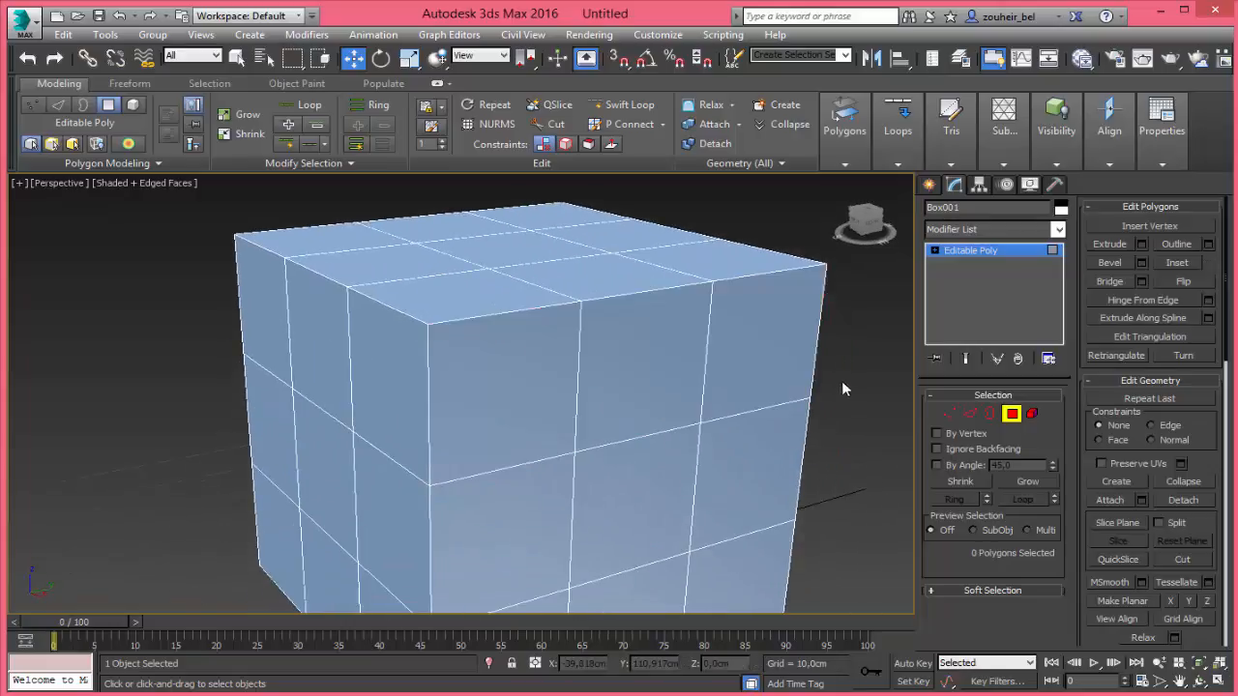
# Select the far corner polygon and the adjacent middle polygon in the +X side's upper row
pyautogui.click(774, 362)
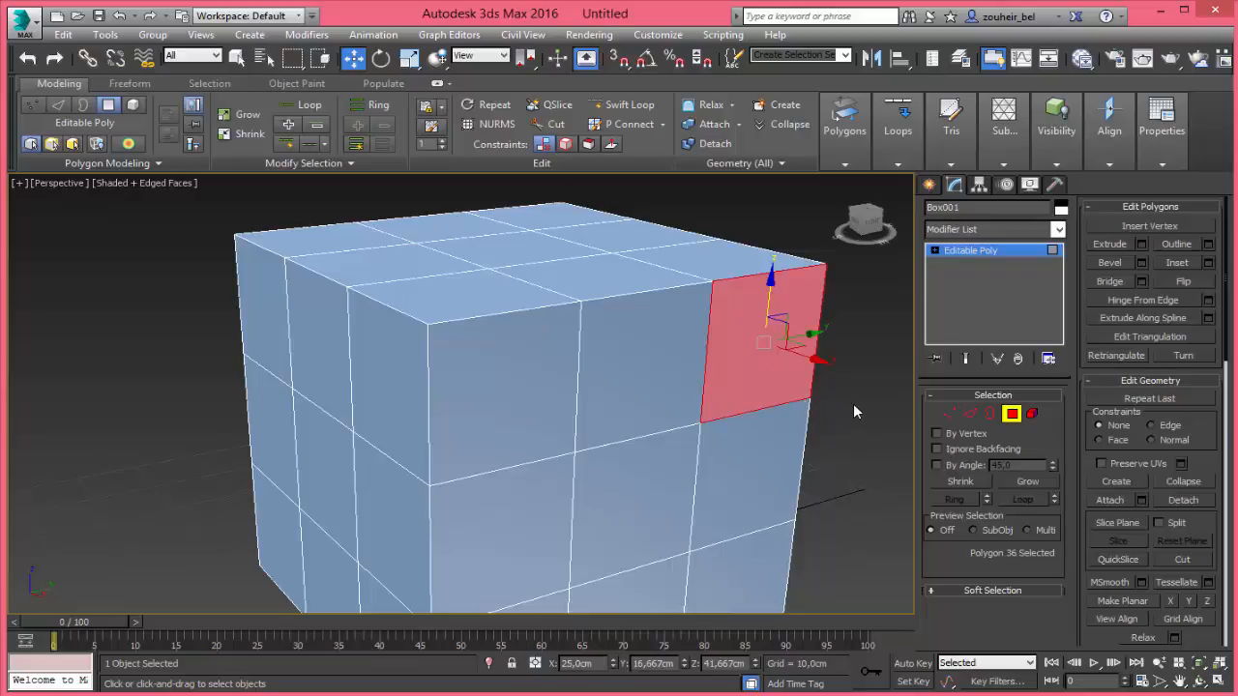
pyautogui.keyDown('ctrl'); pyautogui.click(627, 367); pyautogui.keyUp('ctrl')
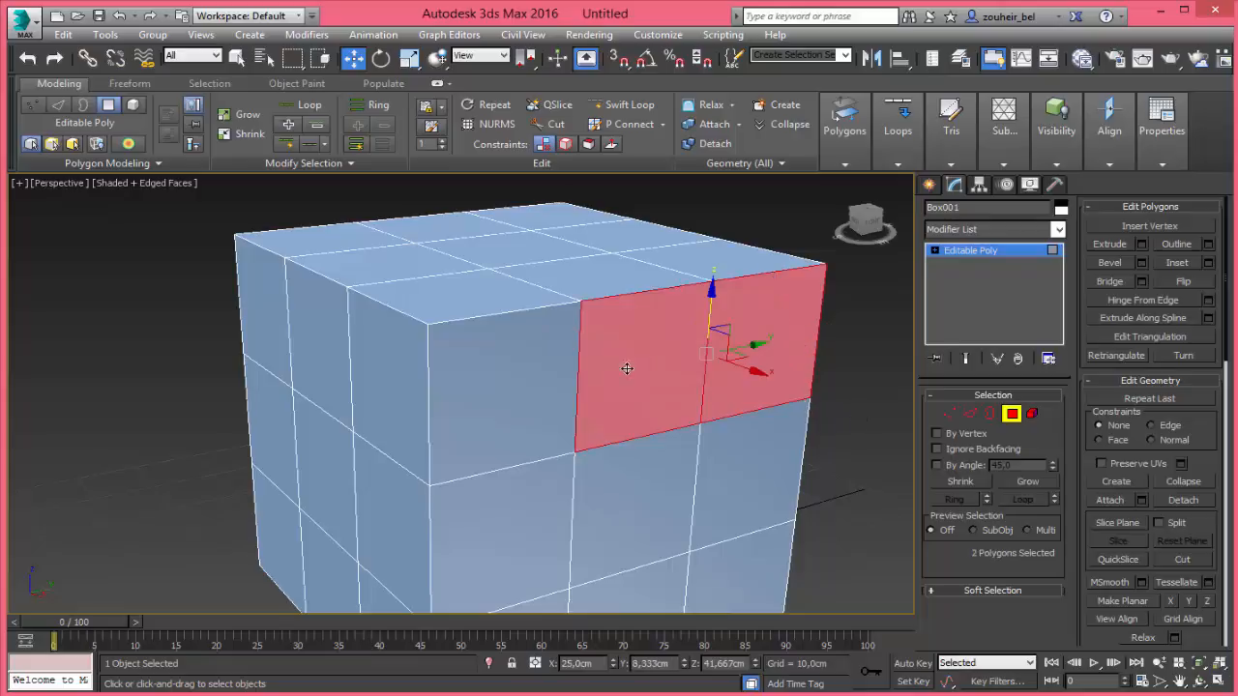
# Add the near corner polygon to the +X side's upper-row selection and move the three polygons about 10.8 cm inward along X
pyautogui.keyDown('ctrl'); pyautogui.click(528, 373); pyautogui.keyUp('ctrl')
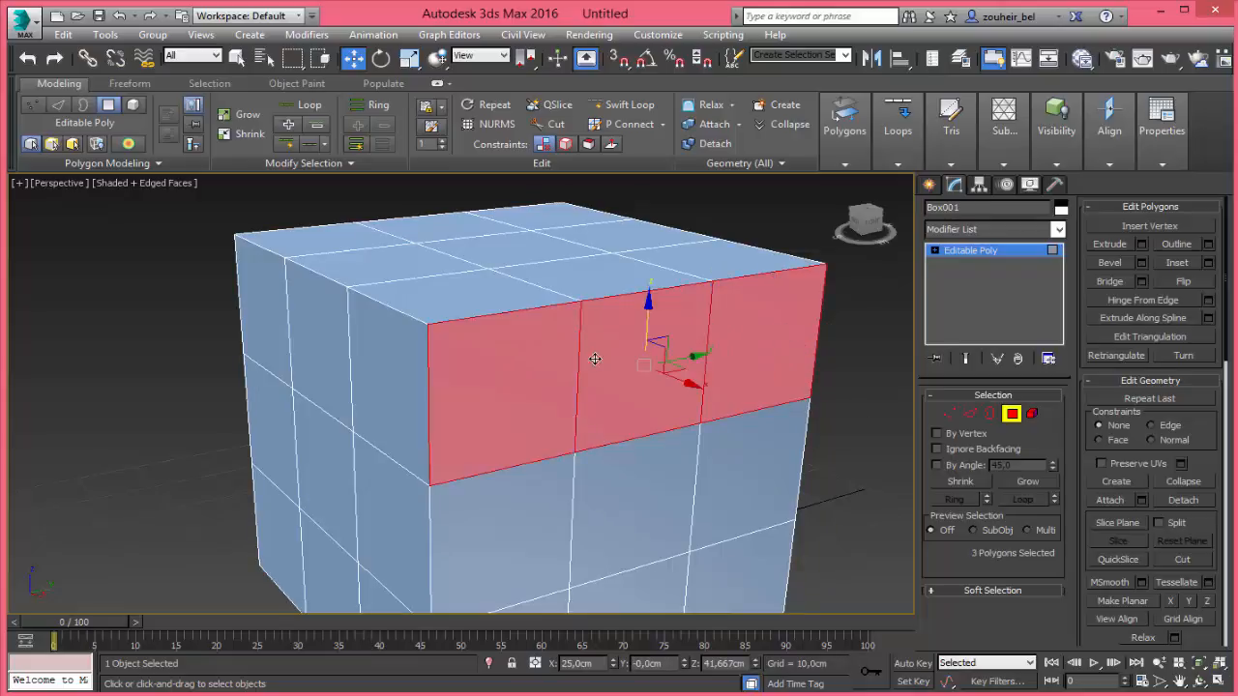
pyautogui.keyDown('alt'); pyautogui.moveTo(535, 391); pyautogui.dragTo(588, 409, button='middle'); pyautogui.keyUp('alt')
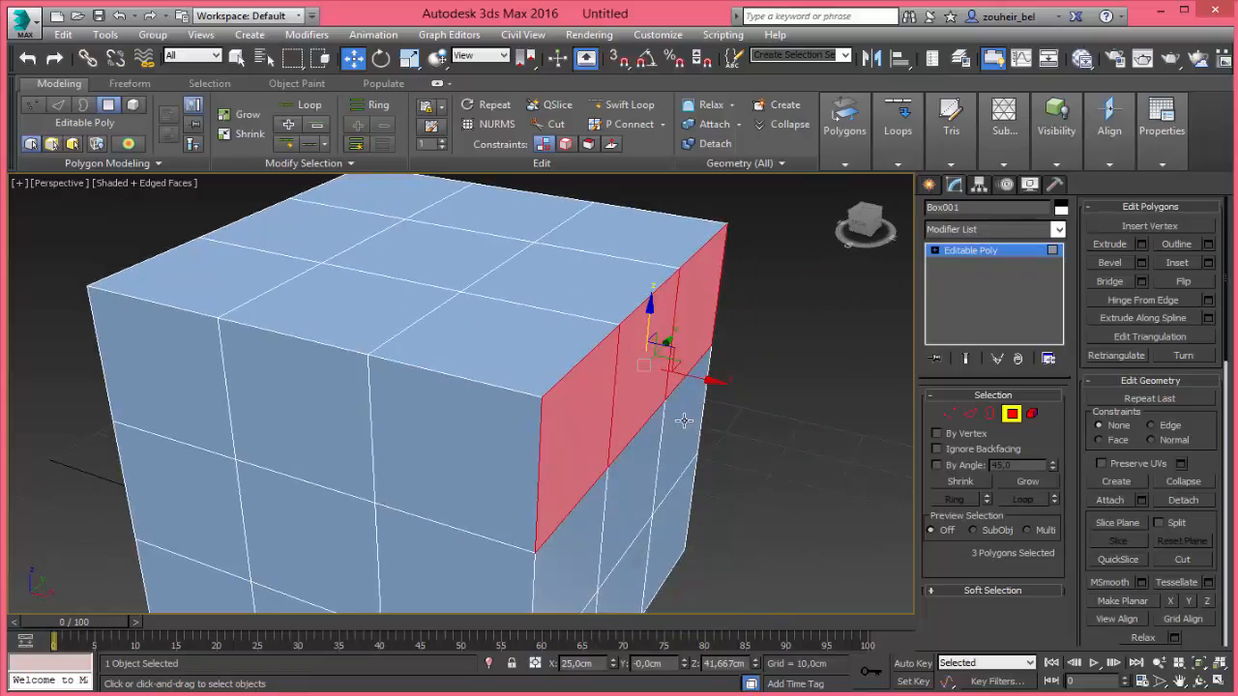
pyautogui.moveTo(658, 345); pyautogui.dragTo(595, 382)
pyautogui.keyDown('alt'); pyautogui.moveTo(662, 436); pyautogui.dragTo(639, 461, button='middle'); pyautogui.keyUp('alt')
pyautogui.scroll(-5, 596, 411)
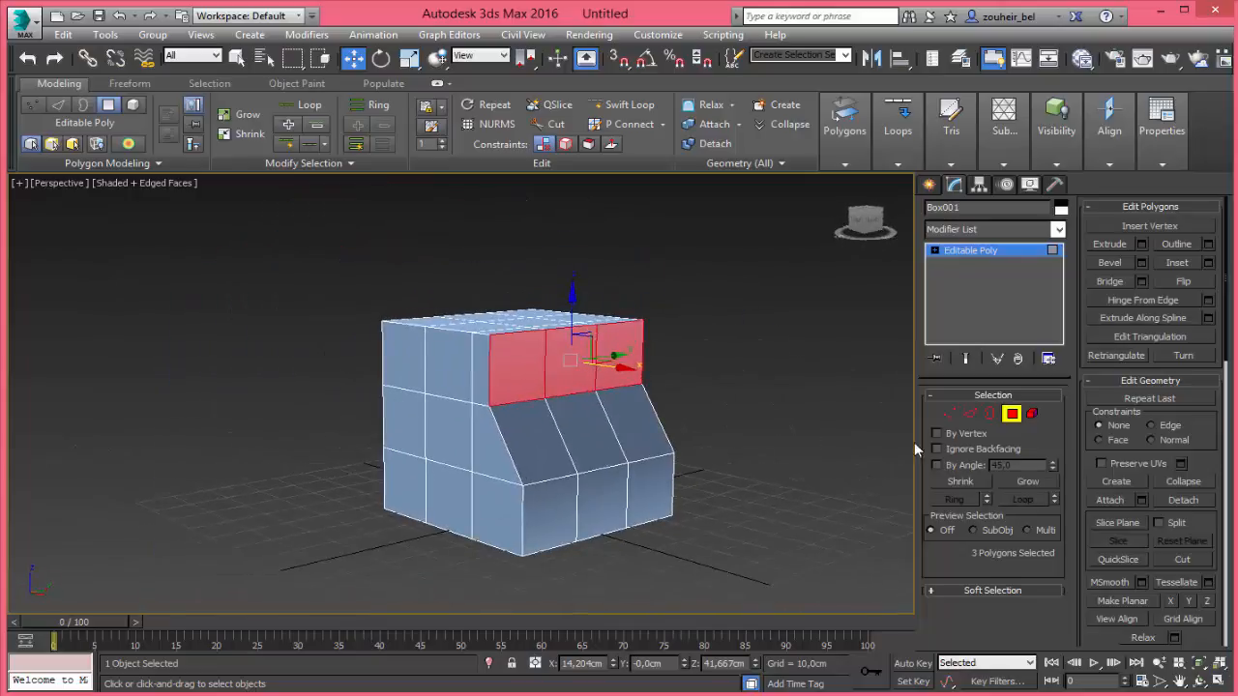
# Select the whole cube at Element level, and try to select a border around the closed mesh at Border level
pyautogui.click(1032, 414)
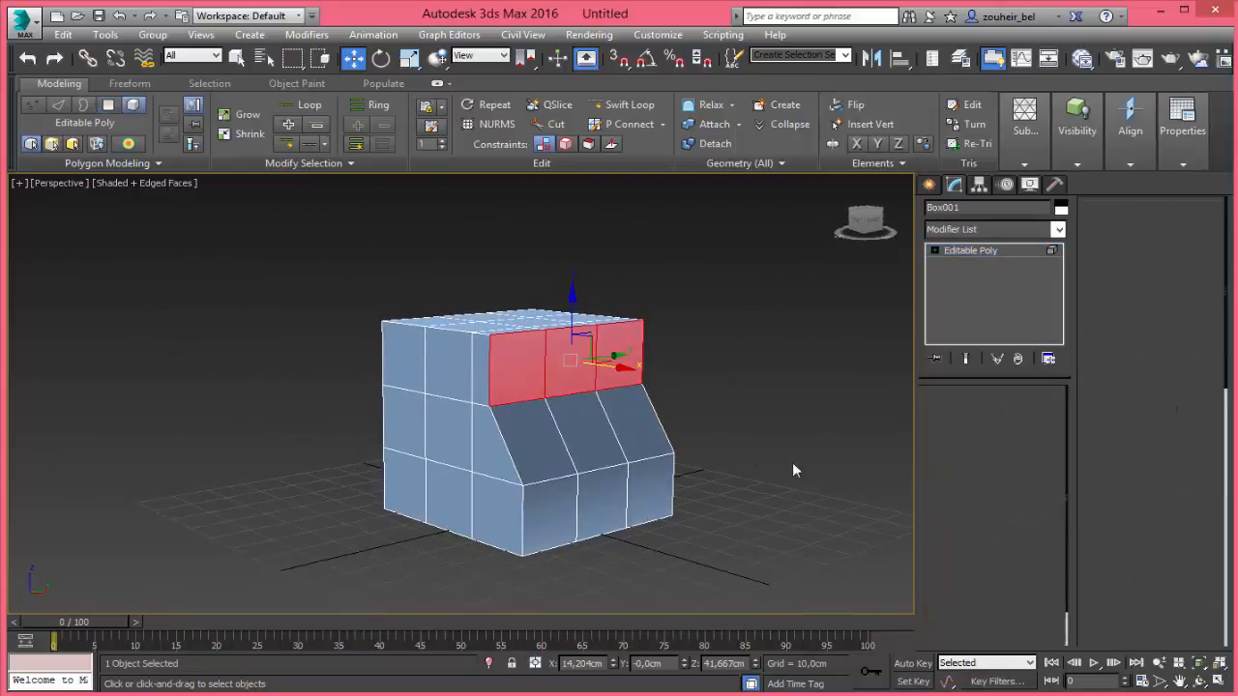
pyautogui.click(492, 360)
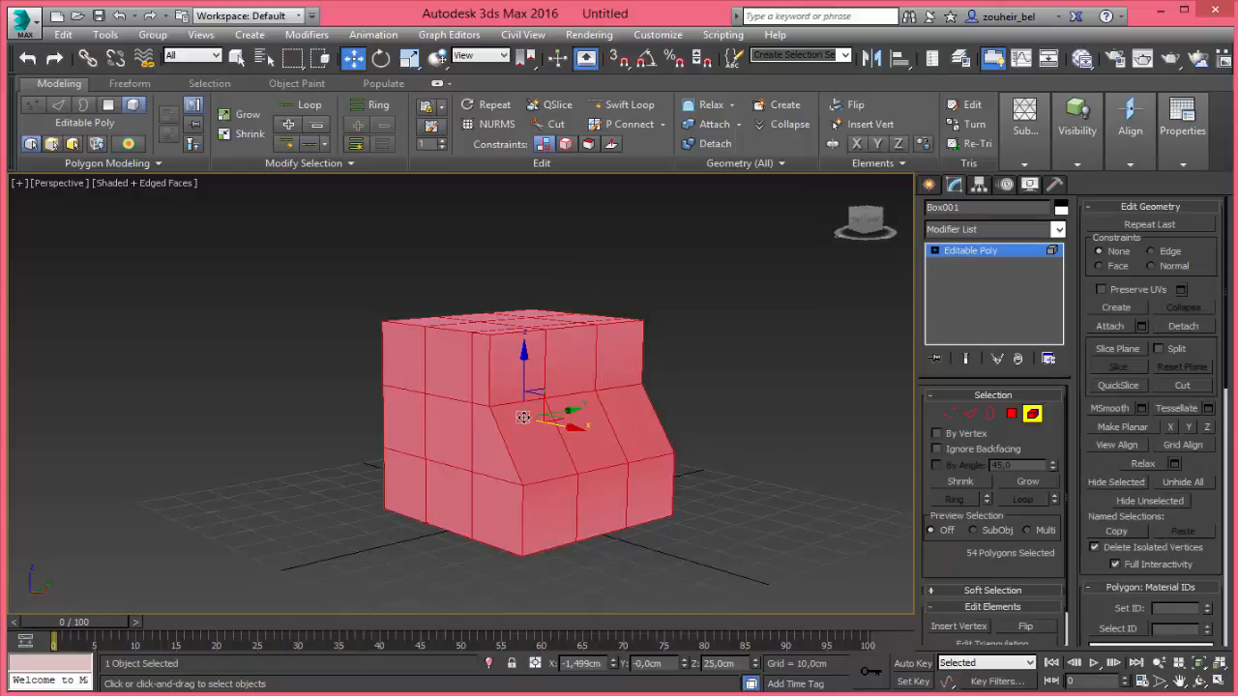
pyautogui.click(990, 414)
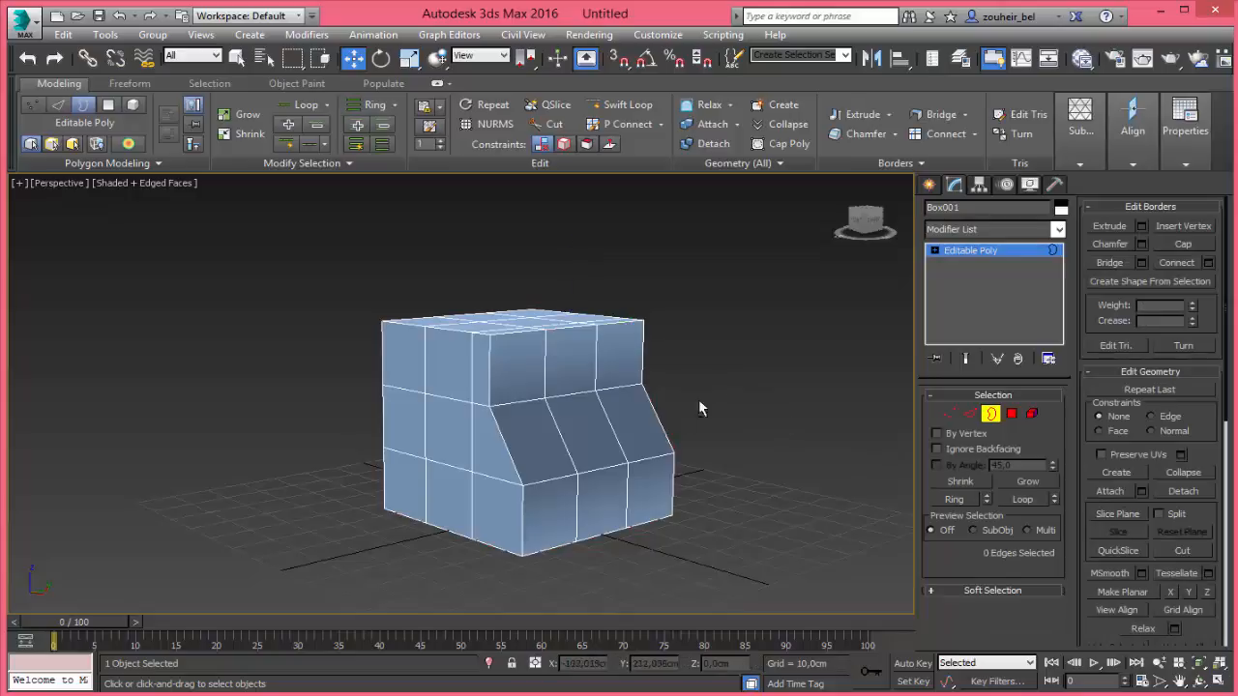
pyautogui.keyDown('alt'); pyautogui.moveTo(699, 400); pyautogui.dragTo(470, 409, button='middle'); pyautogui.keyUp('alt')
pyautogui.keyDown('alt'); pyautogui.moveTo(545, 472); pyautogui.dragTo(737, 454, button='middle'); pyautogui.keyUp('alt')
pyautogui.moveTo(319, 282); pyautogui.dragTo(761, 607)
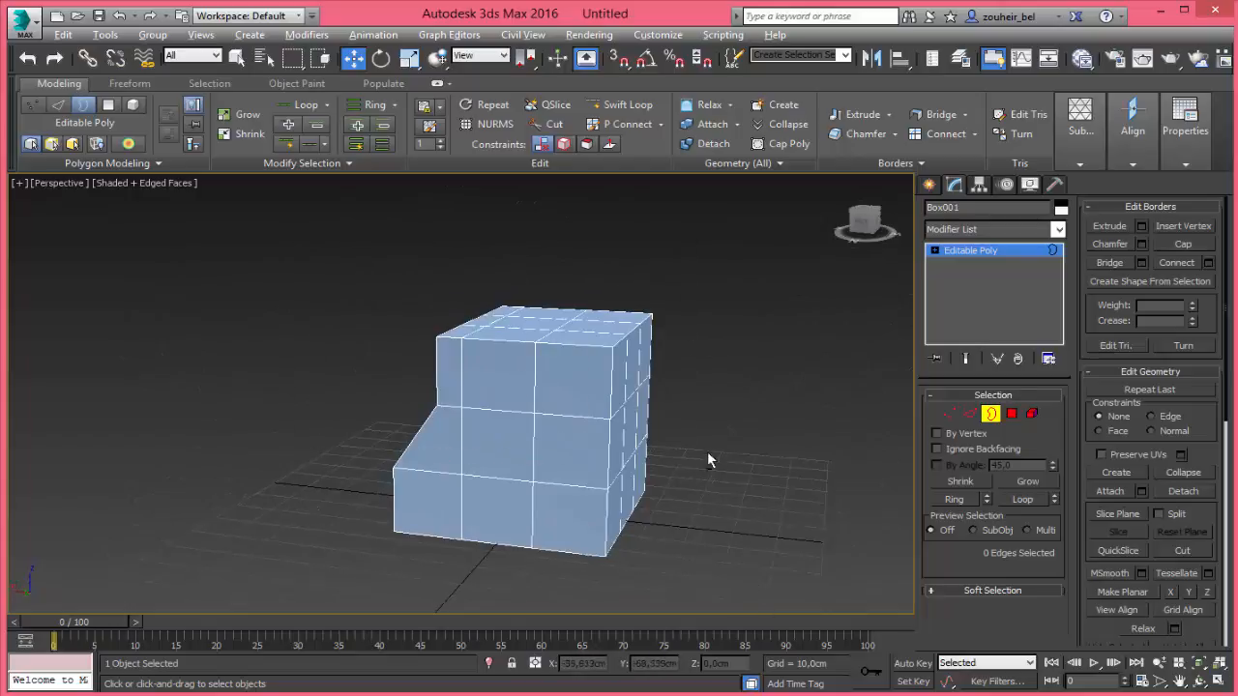
pyautogui.keyDown('alt'); pyautogui.moveTo(707, 461); pyautogui.dragTo(707, 313, button='middle'); pyautogui.keyUp('alt')
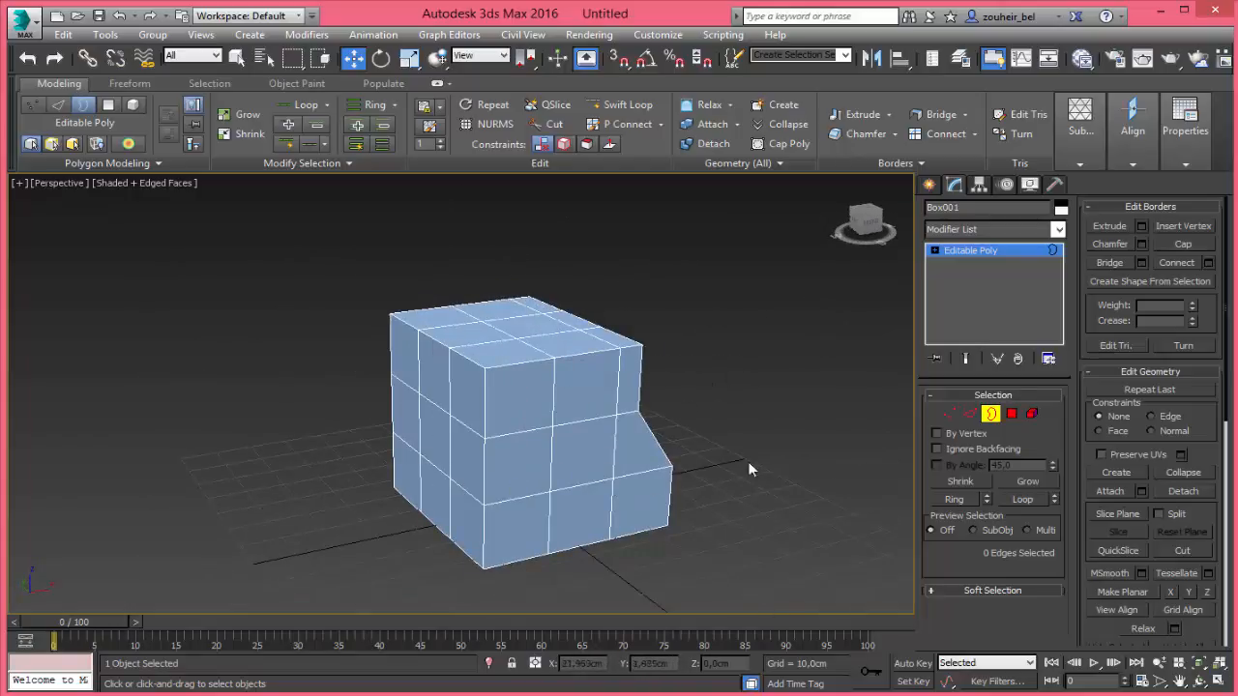
# At Polygon level, select the middle band of polygons running around the cube and delete it
pyautogui.click(1011, 414)
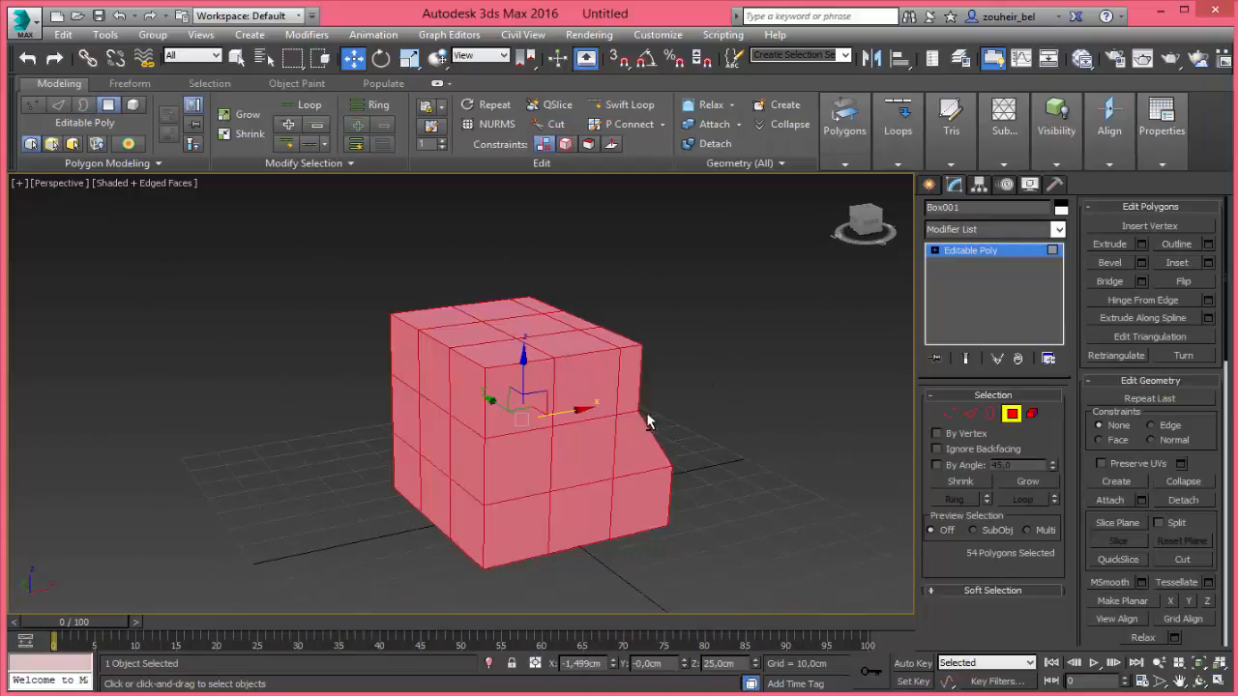
pyautogui.keyDown('alt'); pyautogui.moveTo(648, 421); pyautogui.dragTo(605, 415, button='middle'); pyautogui.keyUp('alt')
pyautogui.keyDown('alt'); pyautogui.moveTo(556, 382); pyautogui.dragTo(533, 322, button='middle'); pyautogui.keyUp('alt')
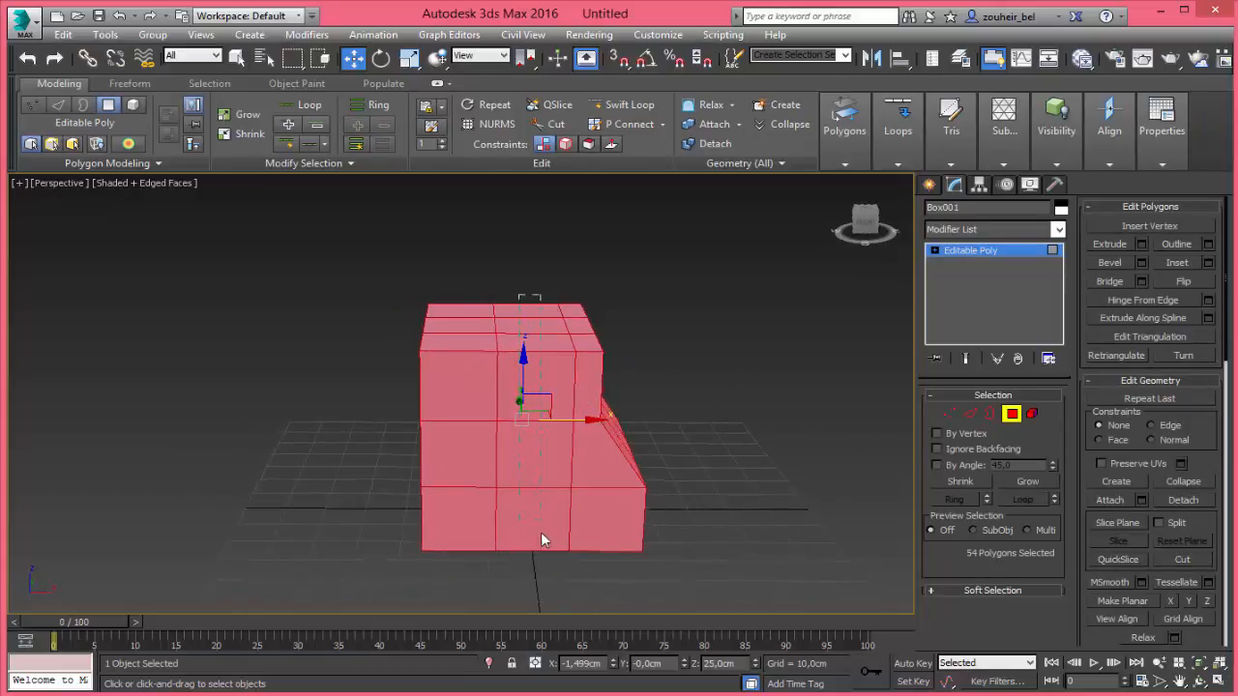
pyautogui.moveTo(520, 294); pyautogui.dragTo(536, 576)
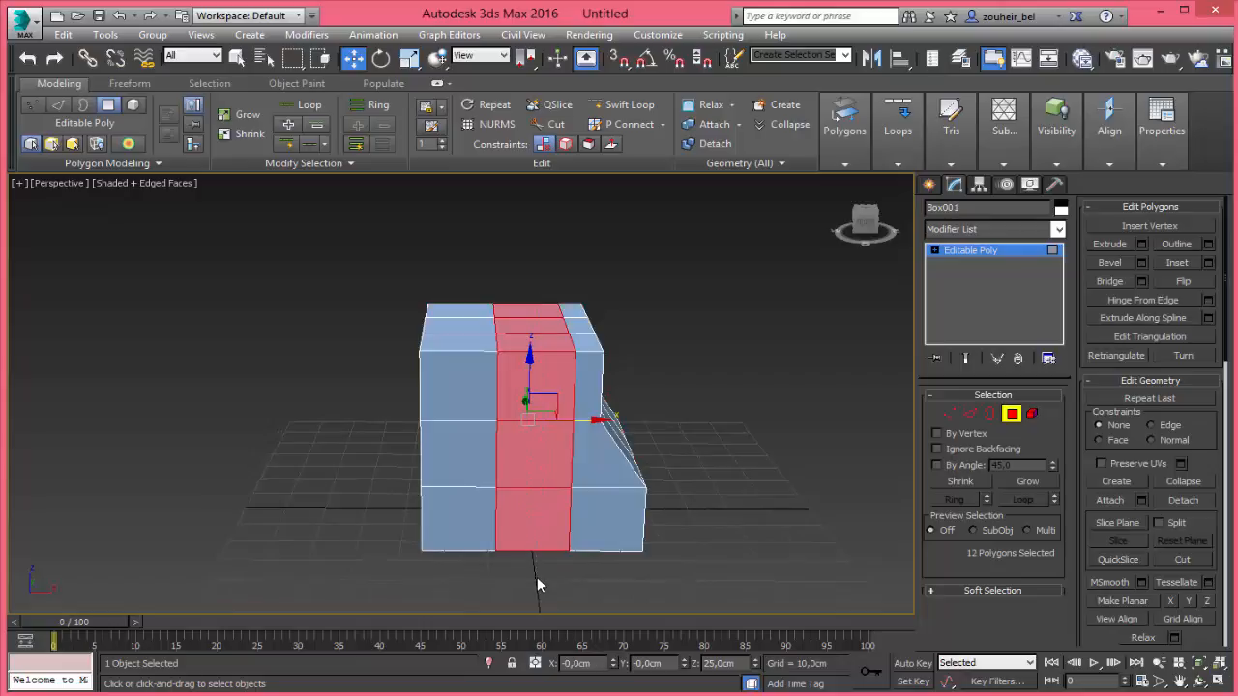
pyautogui.moveTo(506, 470)
pyautogui.keyDown('alt'); pyautogui.mouseDown(button='middle')
pyautogui.moveTo(770, 467)
pyautogui.moveTo(797, 443)
pyautogui.moveTo(499, 484)
pyautogui.moveTo(716, 516)
pyautogui.moveTo(497, 451)
pyautogui.mouseUp(button='middle'); pyautogui.keyUp('alt')
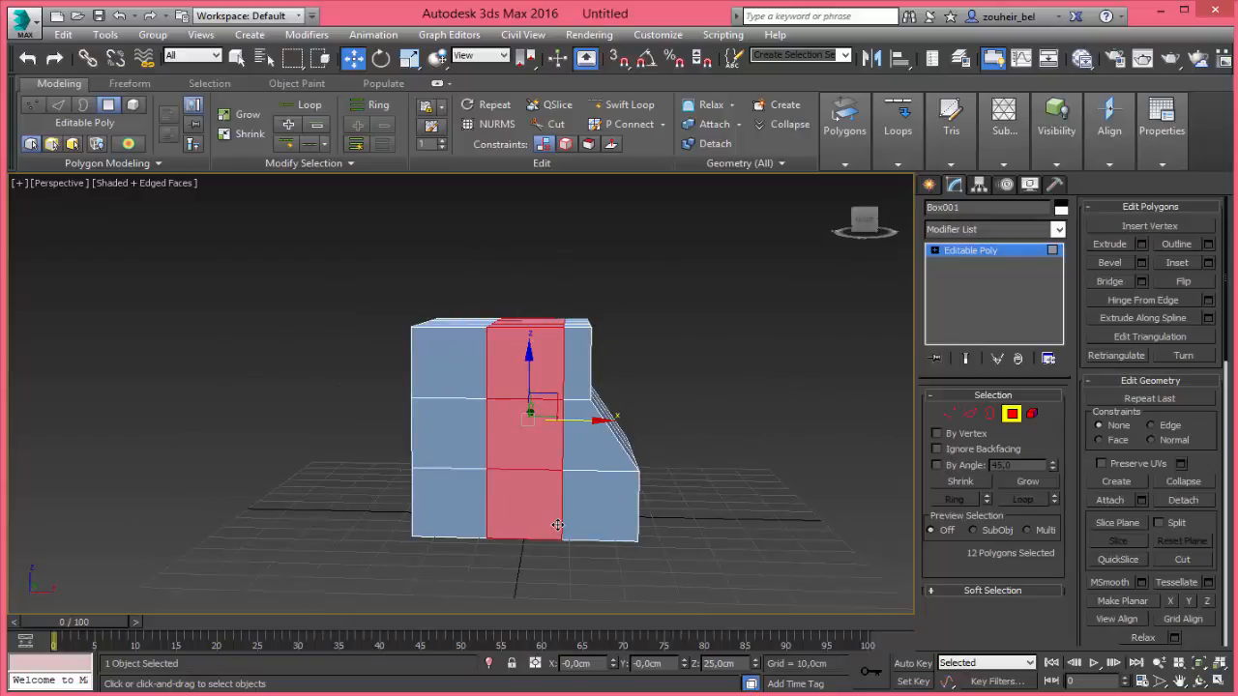
pyautogui.press('Delete')
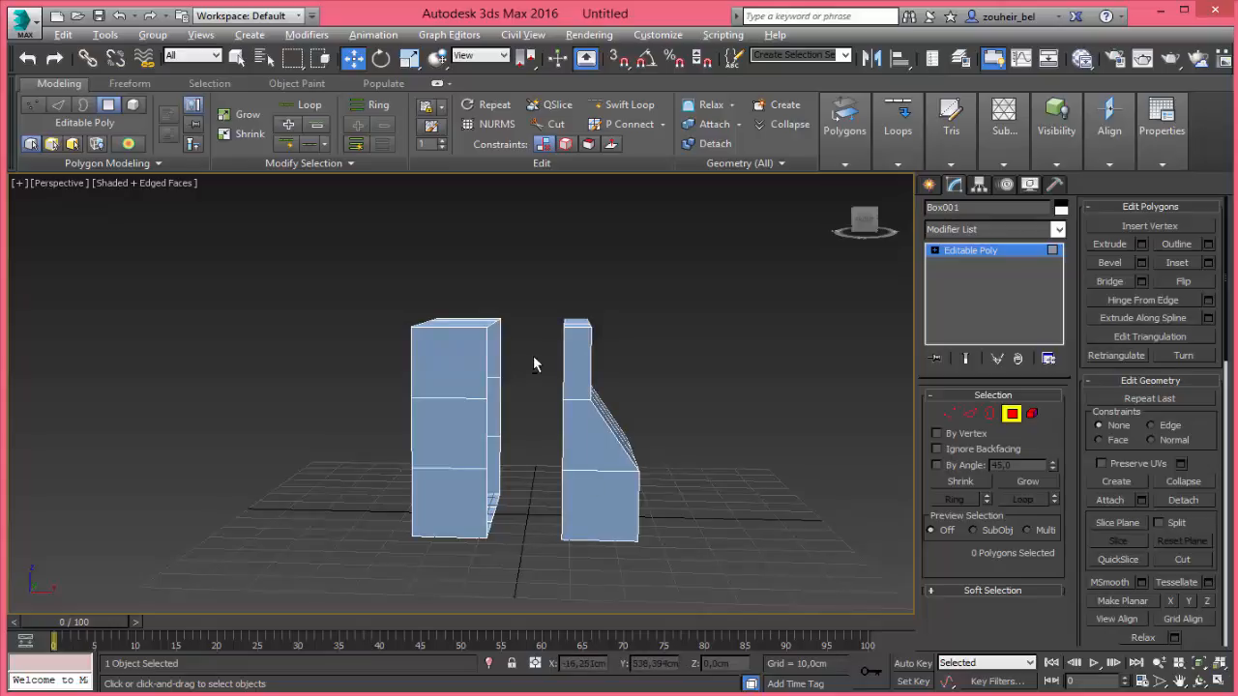
pyautogui.keyDown('alt'); pyautogui.moveTo(594, 486); pyautogui.dragTo(510, 402, button='middle'); pyautogui.keyUp('alt')
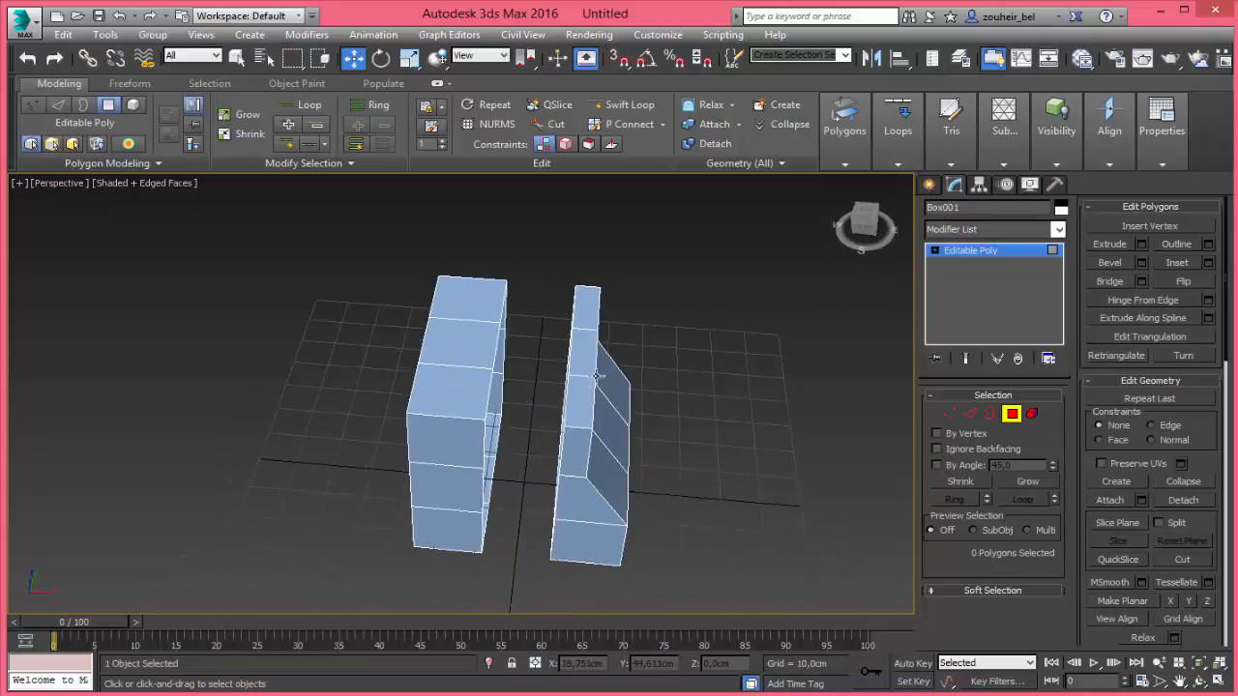
# Return to object level and pick each of the two separated halves
pyautogui.click(1012, 415)
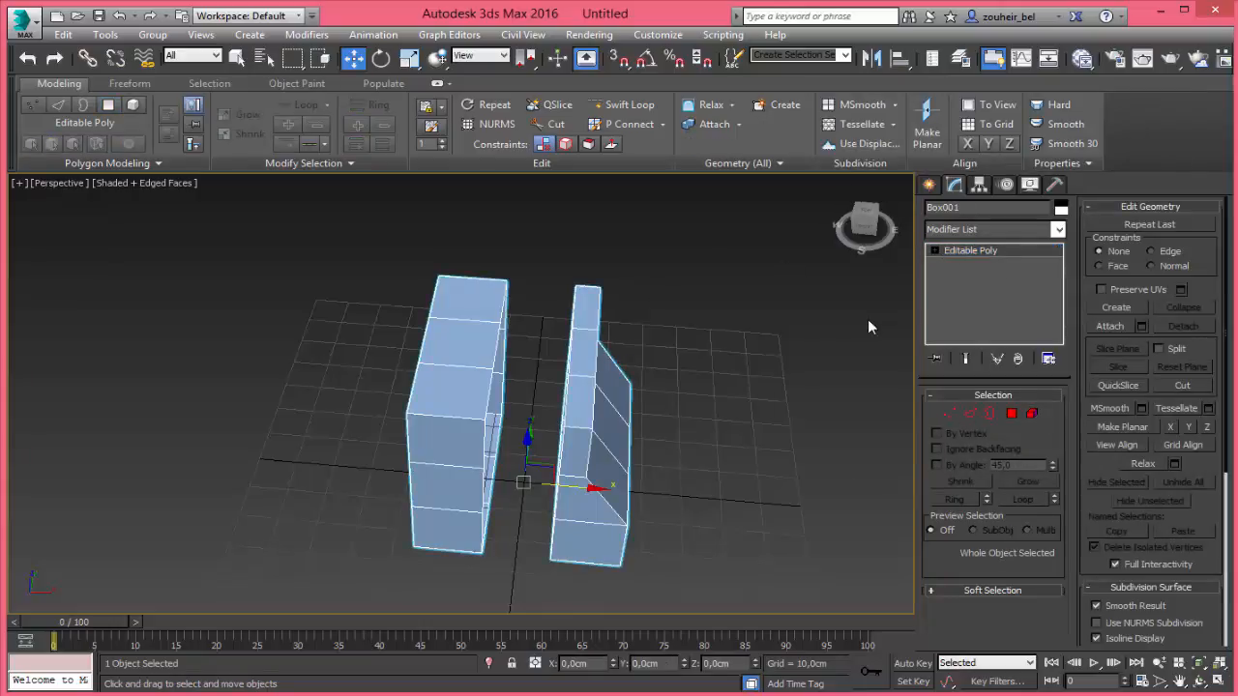
pyautogui.keyDown('alt'); pyautogui.moveTo(772, 388); pyautogui.dragTo(766, 416, button='middle'); pyautogui.keyUp('alt')
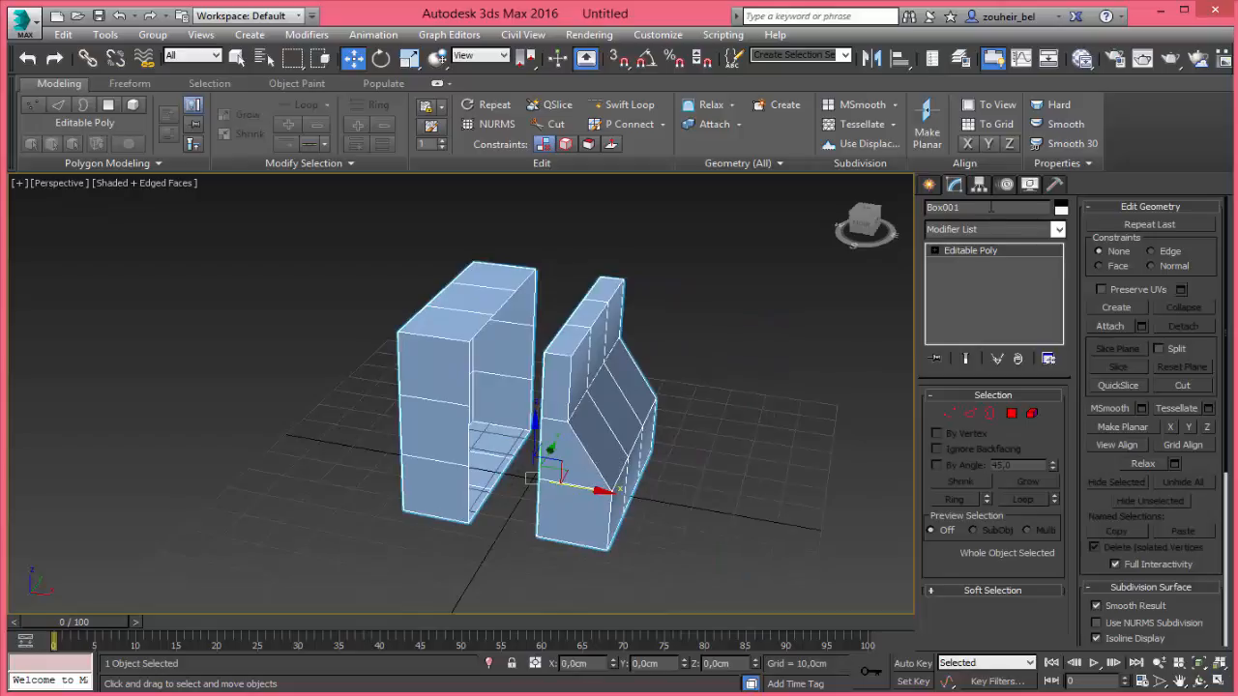
pyautogui.click(549, 299)
pyautogui.click(576, 312)
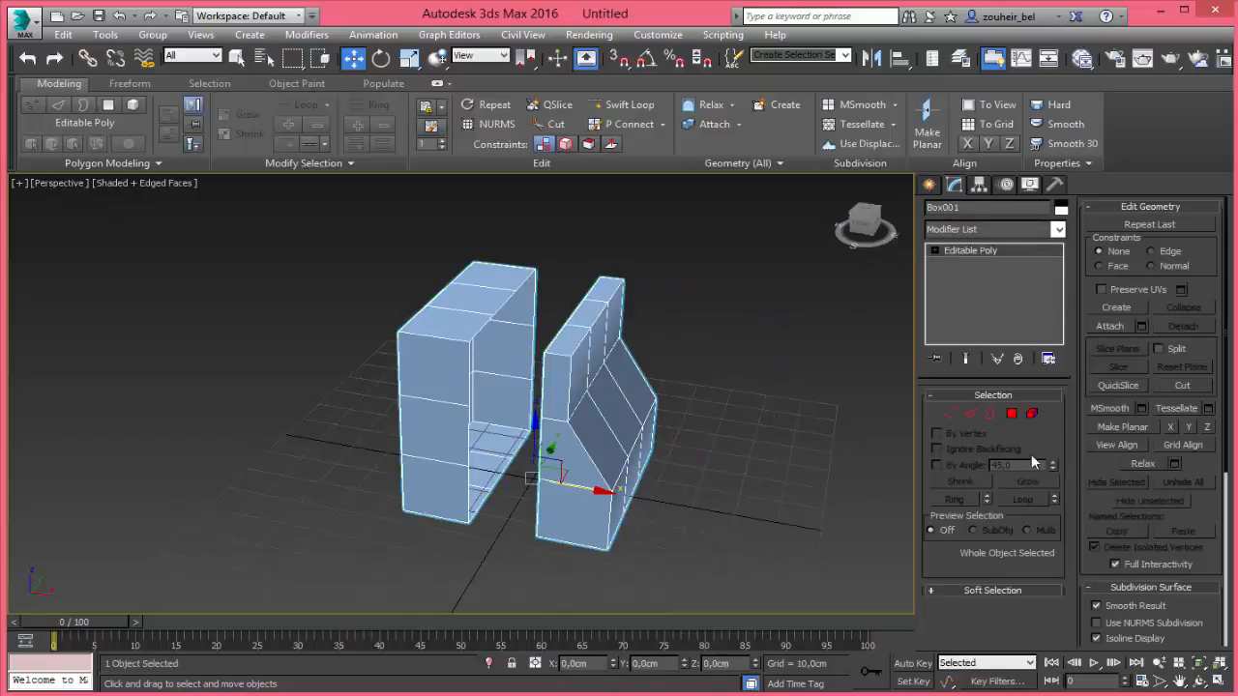
# Switch to Element level and select the straight half and the slanted half alternately
pyautogui.click(1031, 413)
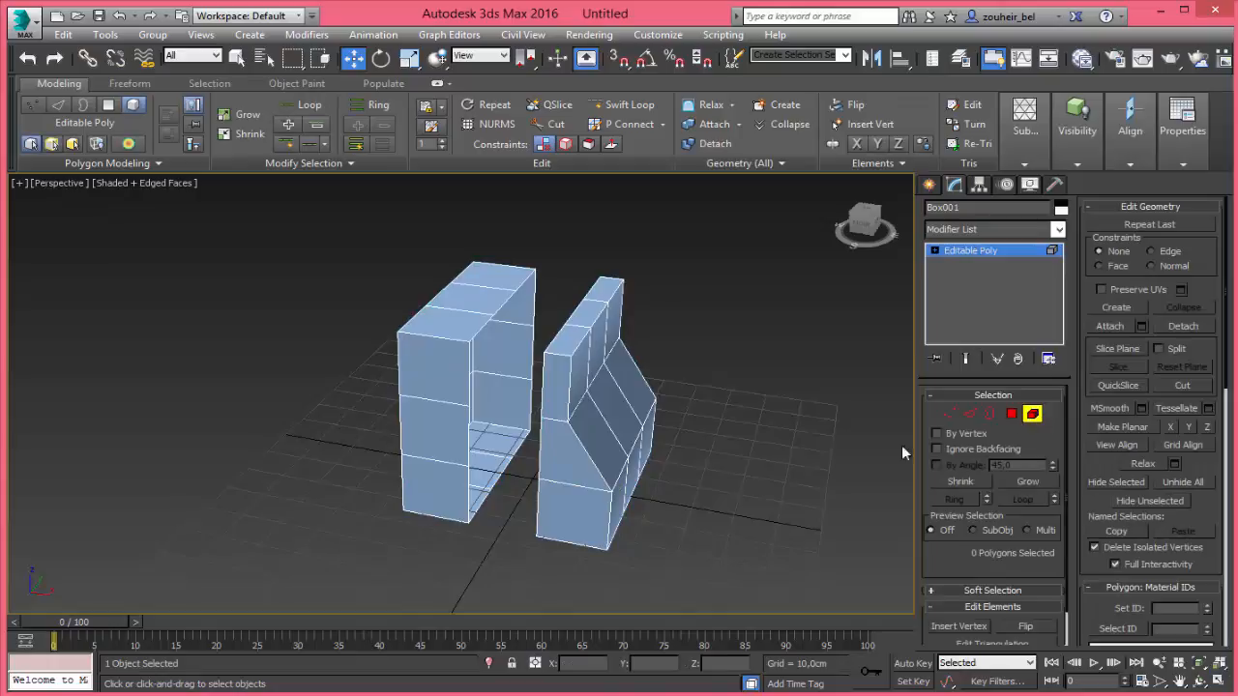
pyautogui.click(509, 303)
pyautogui.click(590, 323)
pyautogui.click(473, 305)
pyautogui.click(583, 352)
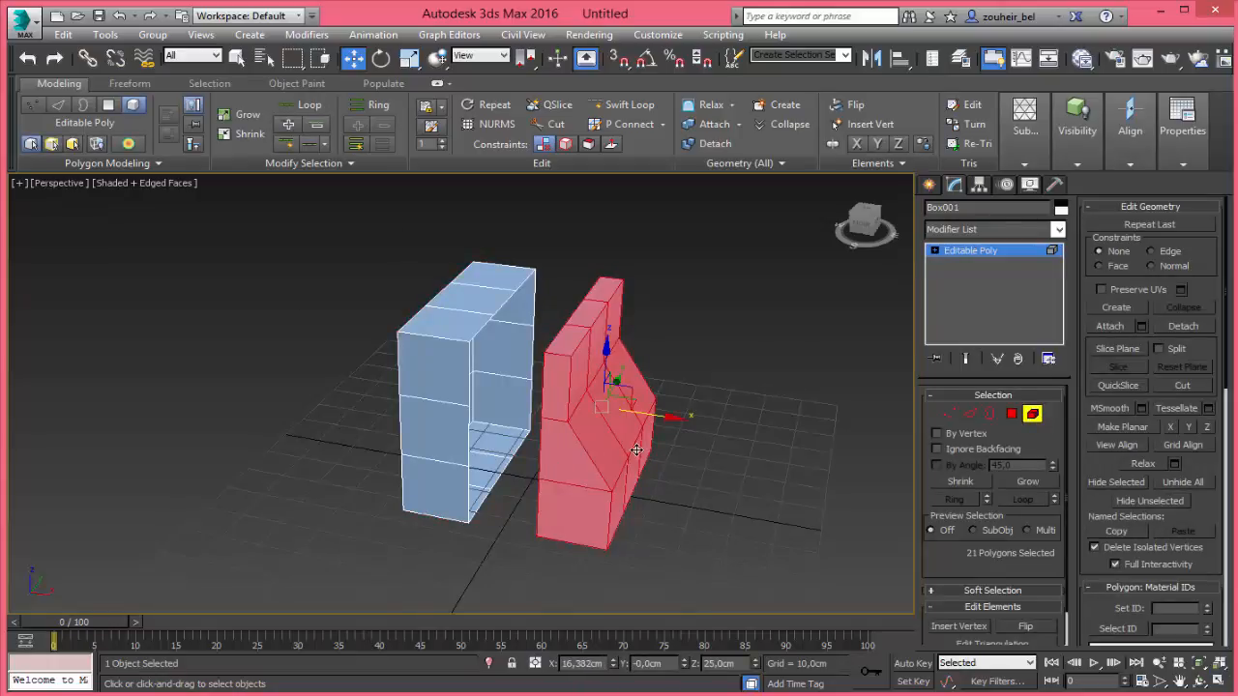
pyautogui.click(456, 329)
pyautogui.click(598, 382)
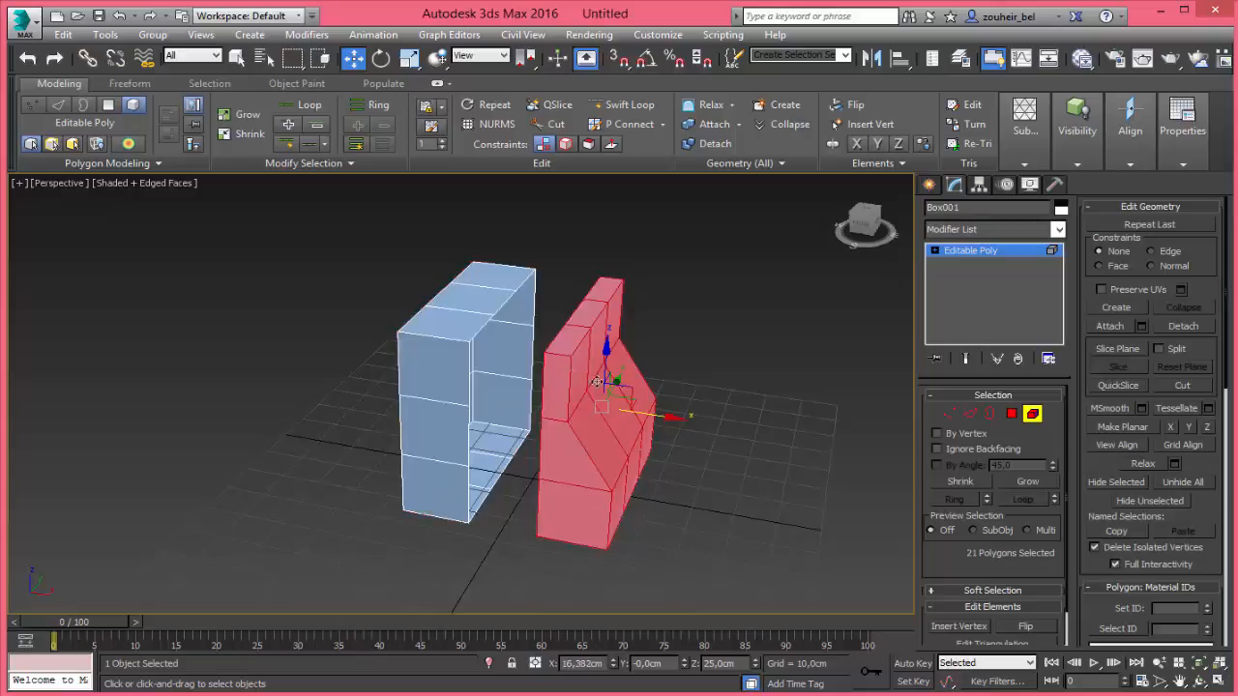
pyautogui.click(493, 322)
# At Border level, select the straight half's open border and move it about 1.3 cm along X toward the other half
pyautogui.click(989, 414)
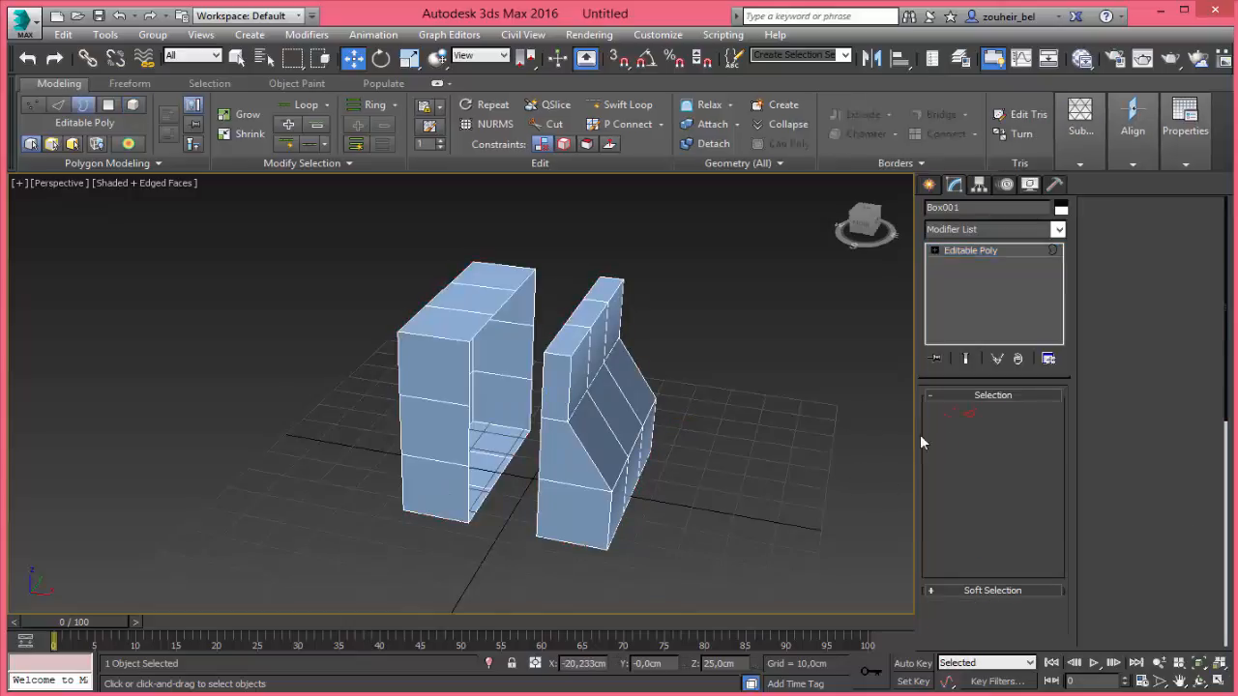
pyautogui.click(506, 303)
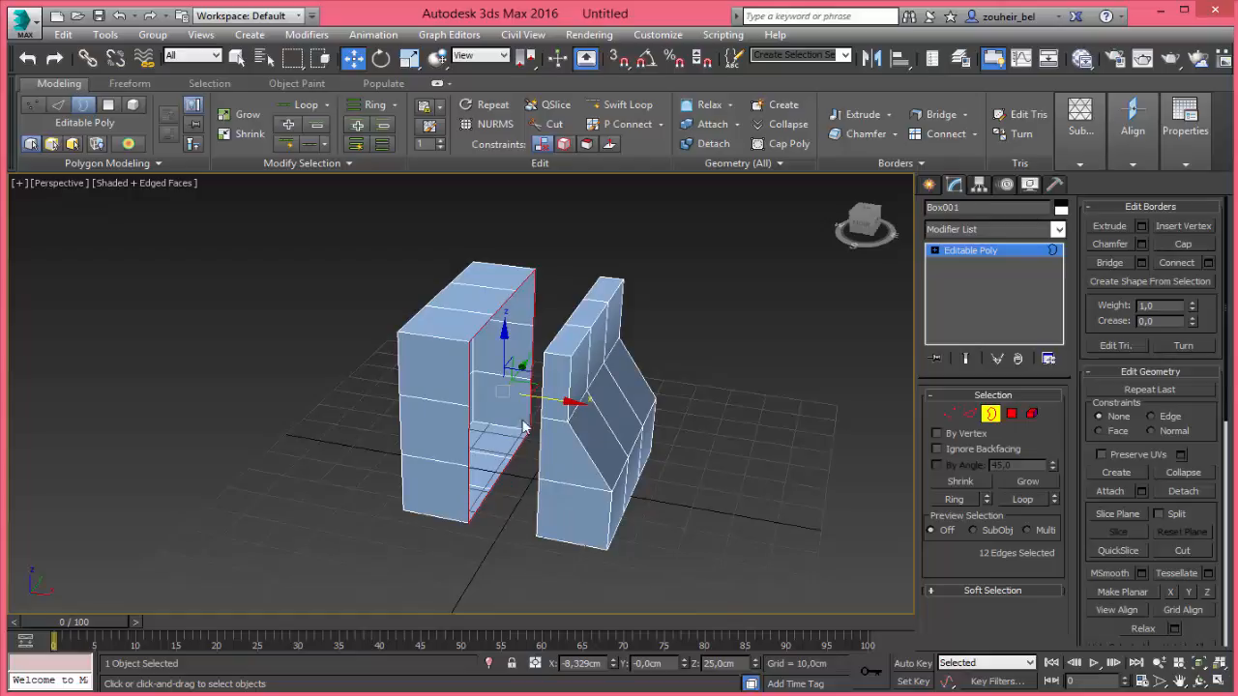
pyautogui.moveTo(539, 401)
pyautogui.mouseDown()
pyautogui.moveTo(575, 396)
pyautogui.moveTo(547, 396)
pyautogui.mouseUp()
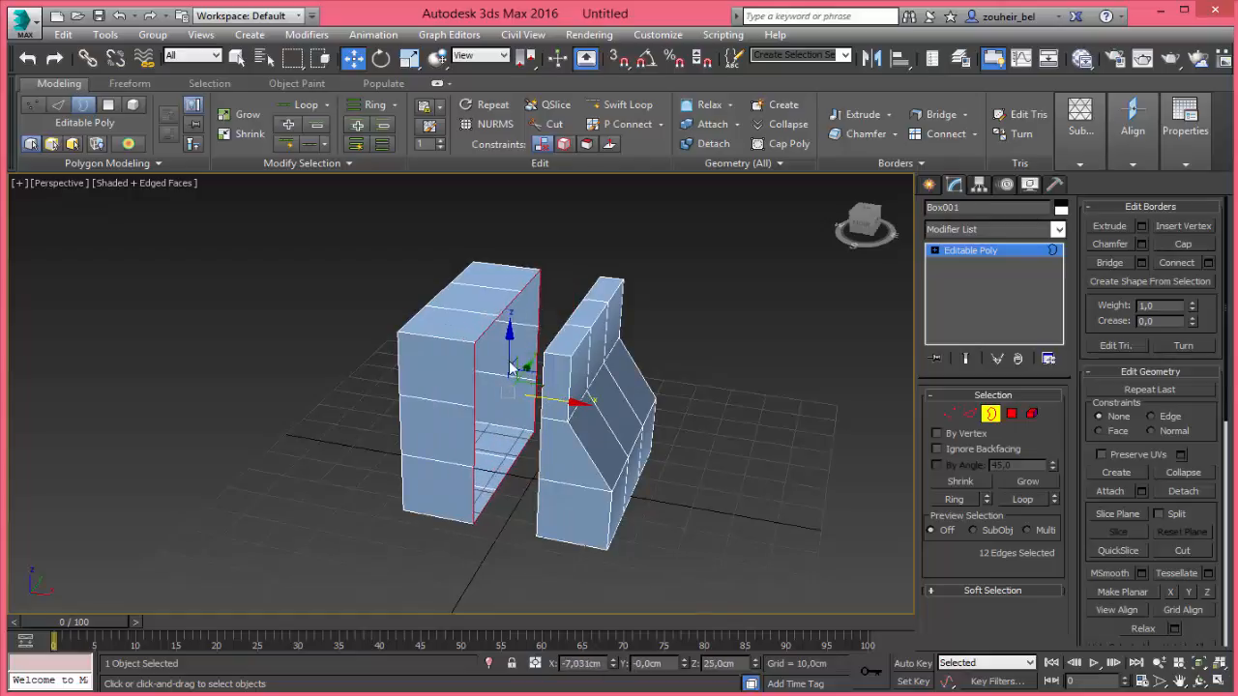
# Add the slanted half's open border to the border selection
pyautogui.keyDown('alt'); pyautogui.moveTo(544, 437); pyautogui.dragTo(533, 349, button='middle'); pyautogui.keyUp('alt')
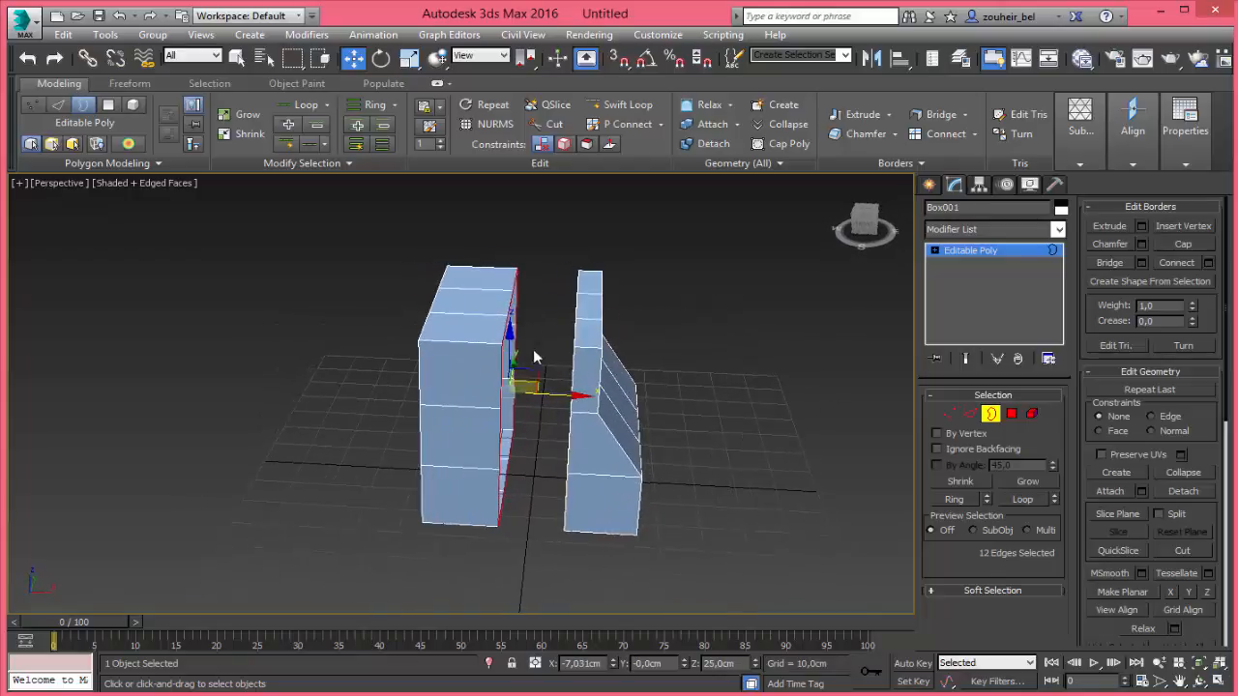
pyautogui.moveTo(552, 288); pyautogui.dragTo(588, 296)
pyautogui.keyDown('alt'); pyautogui.moveTo(552, 344); pyautogui.dragTo(522, 372, button='middle'); pyautogui.keyUp('alt')
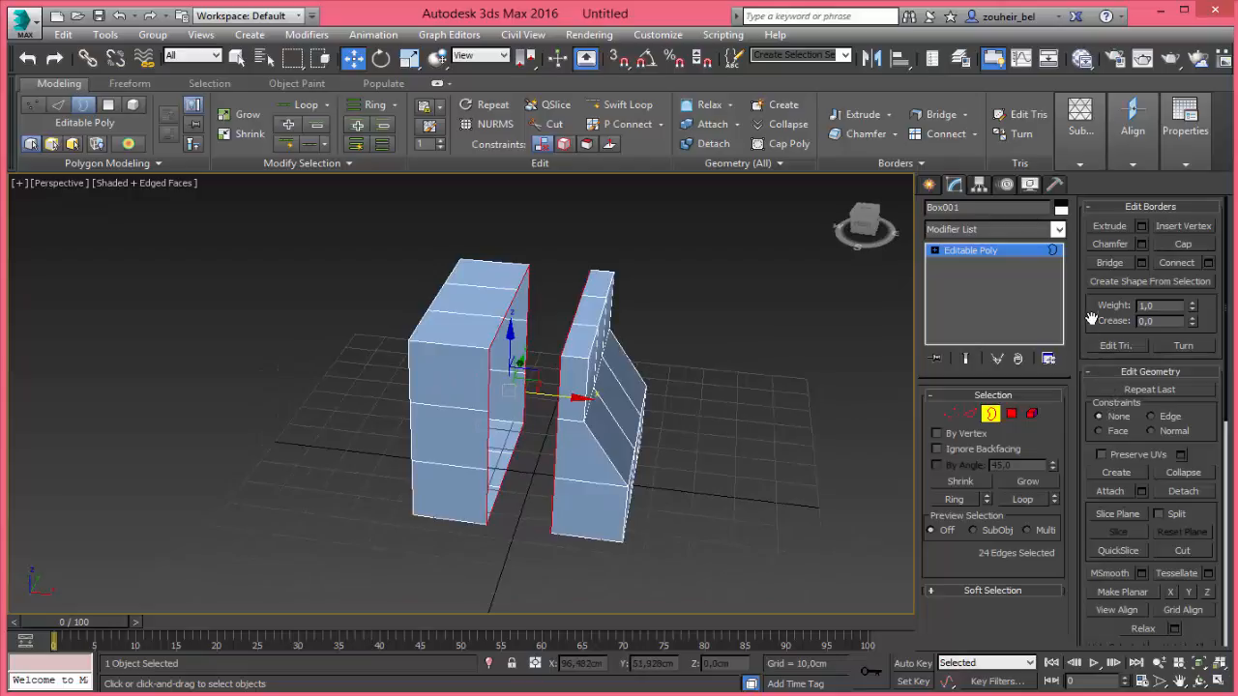
# Bridge the two selected open borders and undo the bridge
pyautogui.click(1109, 265)
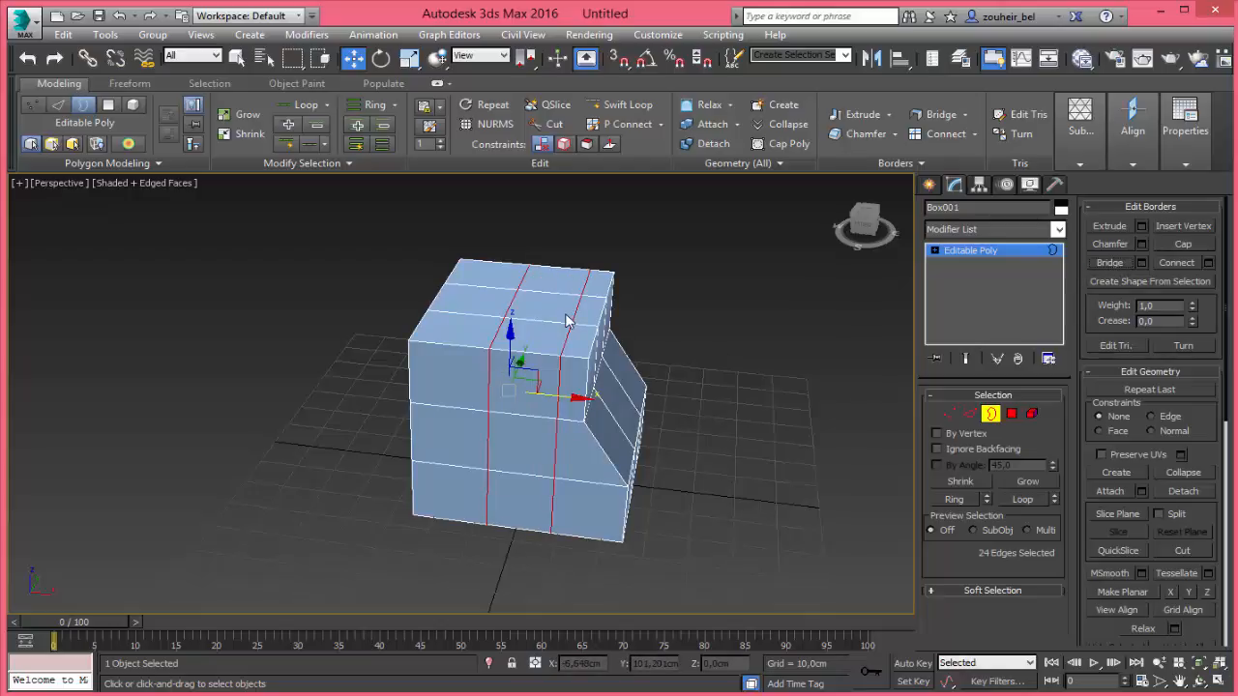
pyautogui.click(118, 16)
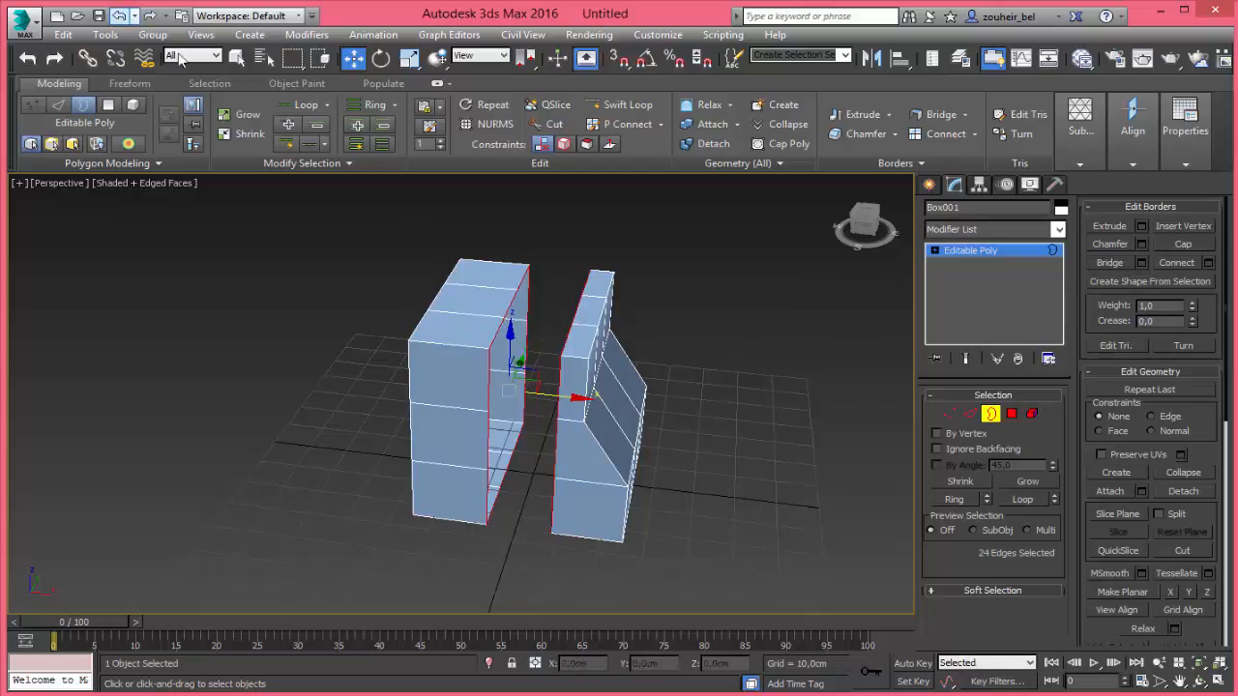
# Cap the open borders of both halves and return to object level
pyautogui.click(1164, 242)
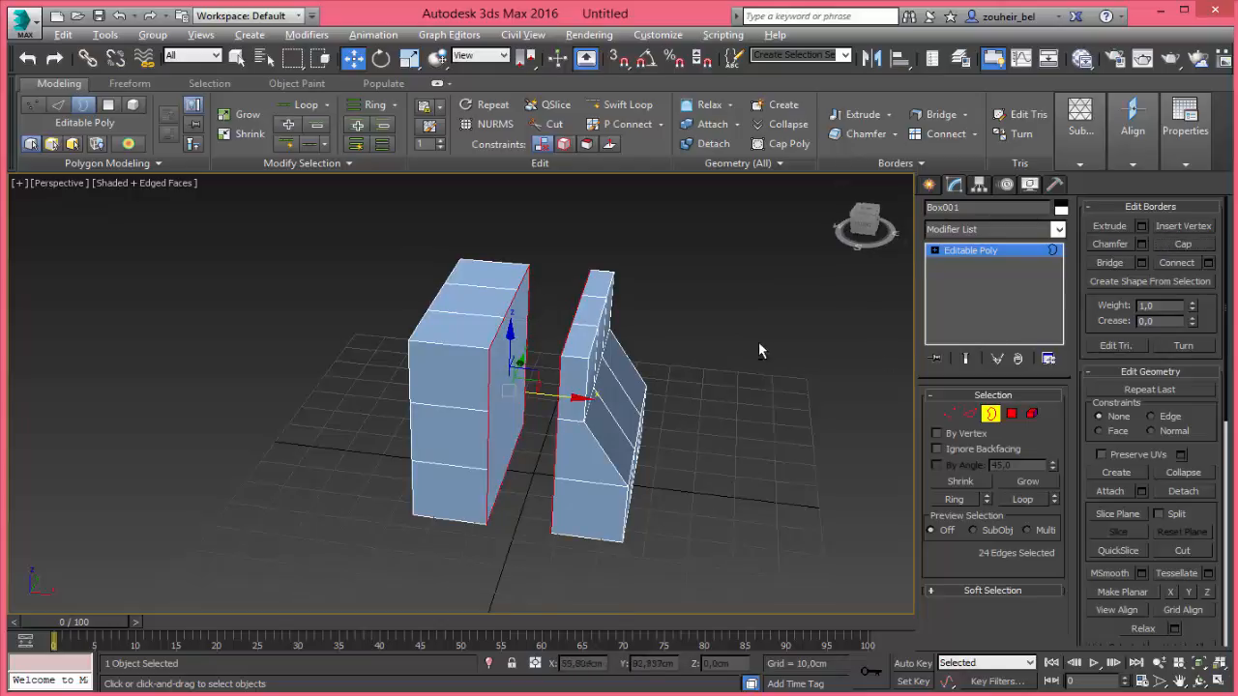
pyautogui.keyDown('alt'); pyautogui.moveTo(758, 341); pyautogui.dragTo(729, 388, button='middle'); pyautogui.keyUp('alt')
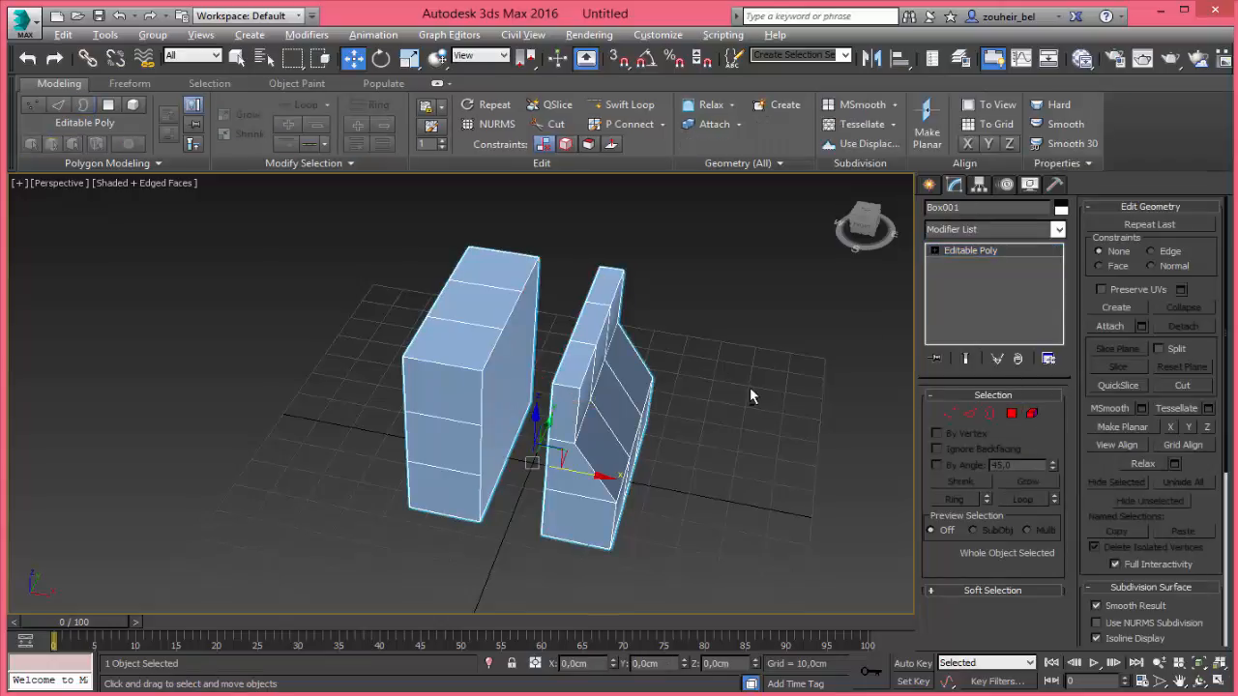
pyautogui.keyDown('alt'); pyautogui.moveTo(749, 387); pyautogui.dragTo(720, 370, button='middle'); pyautogui.keyUp('alt')
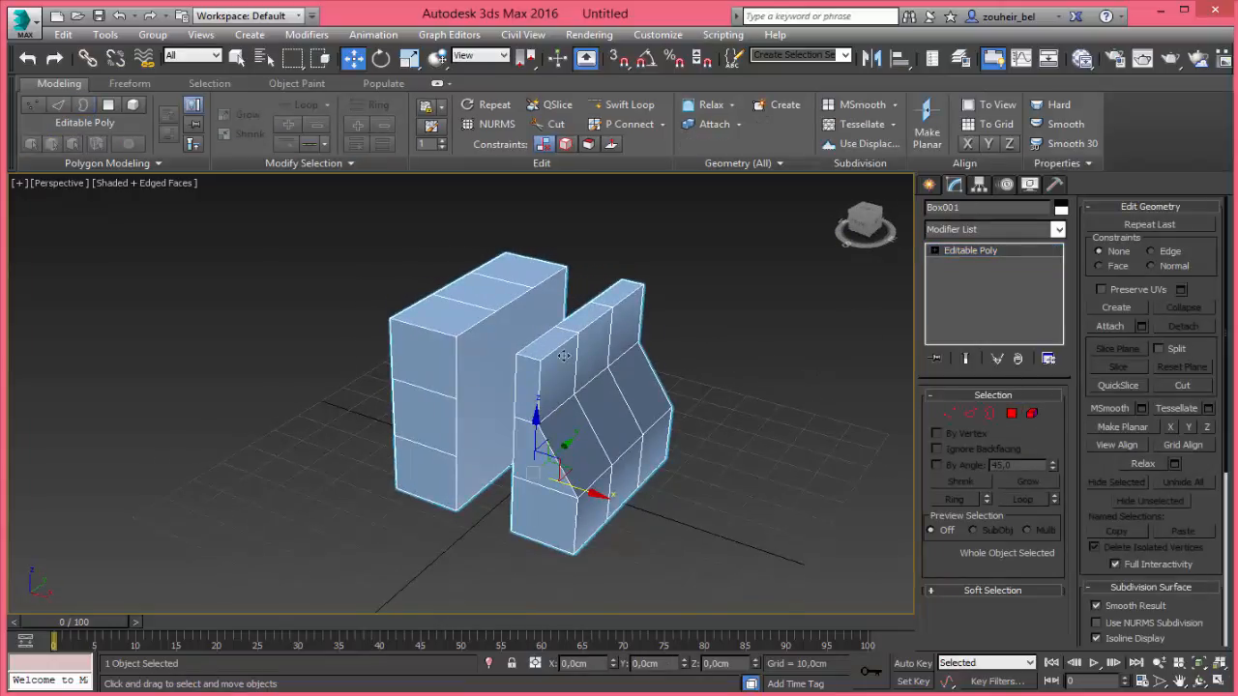
pyautogui.click(726, 351)
pyautogui.click(641, 395)
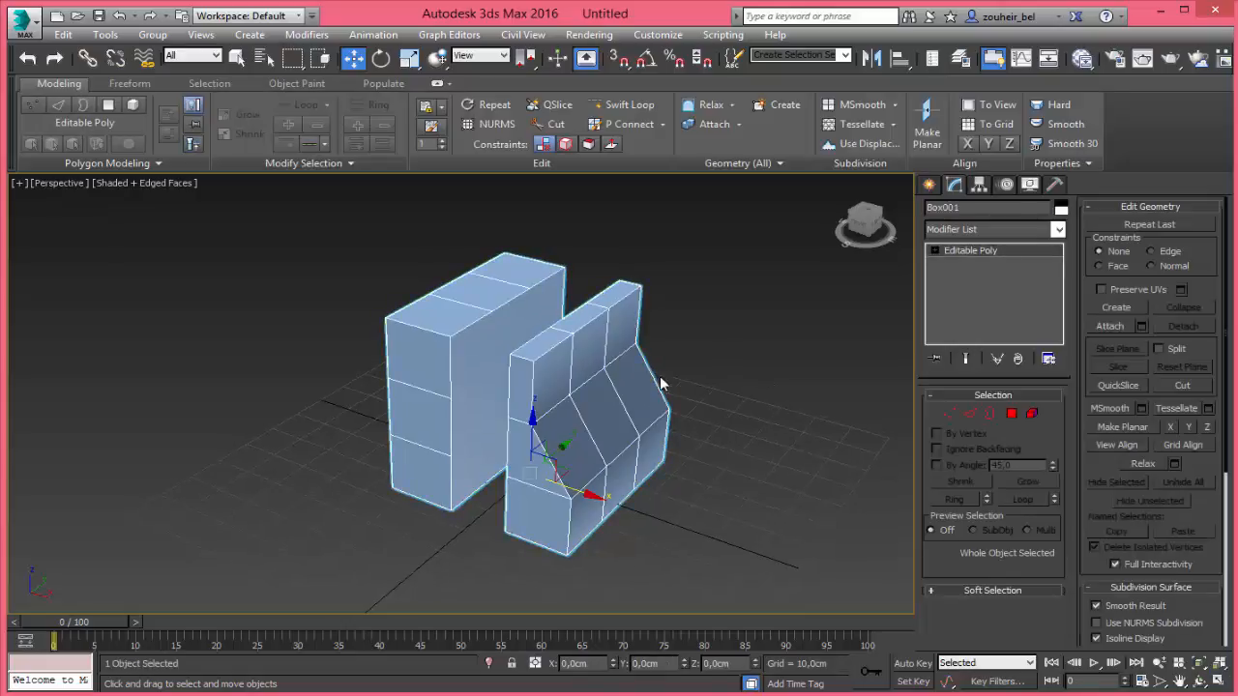
pyautogui.keyDown('alt'); pyautogui.moveTo(707, 383); pyautogui.dragTo(700, 373, button='middle'); pyautogui.keyUp('alt')
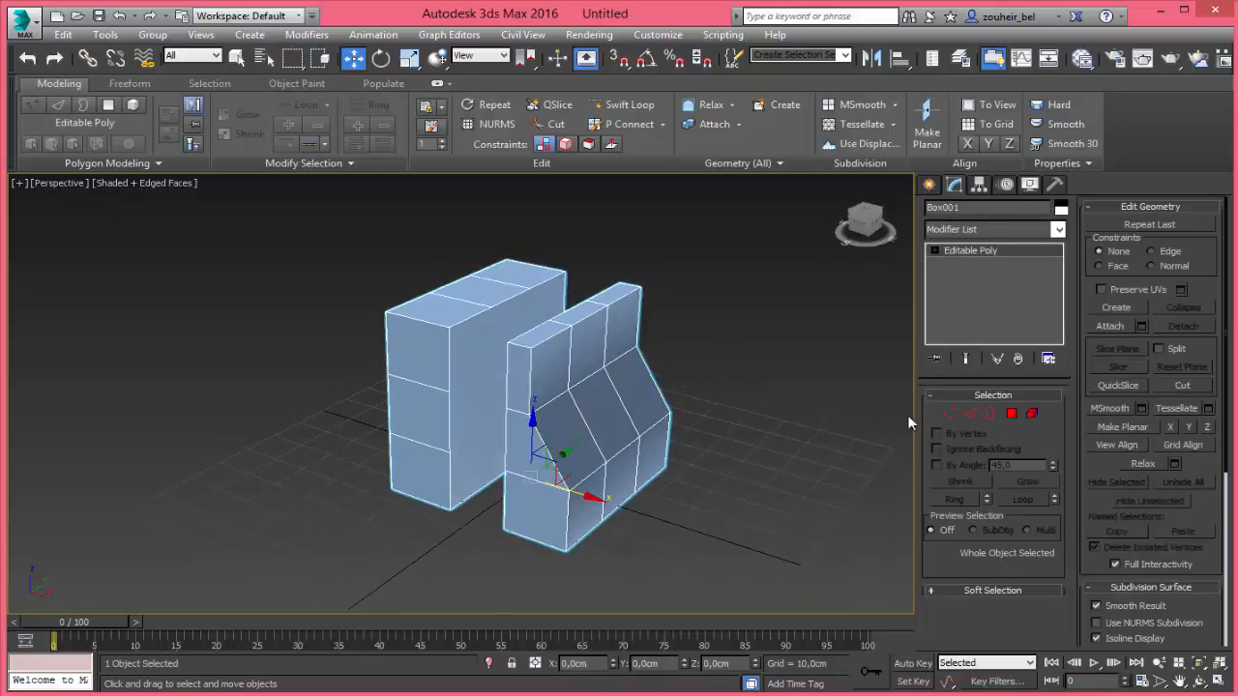
# Enter Vertex level, expand Editable Poly's sub-object levels in the modifier stack, and leave Vertex level
pyautogui.click(949, 414)
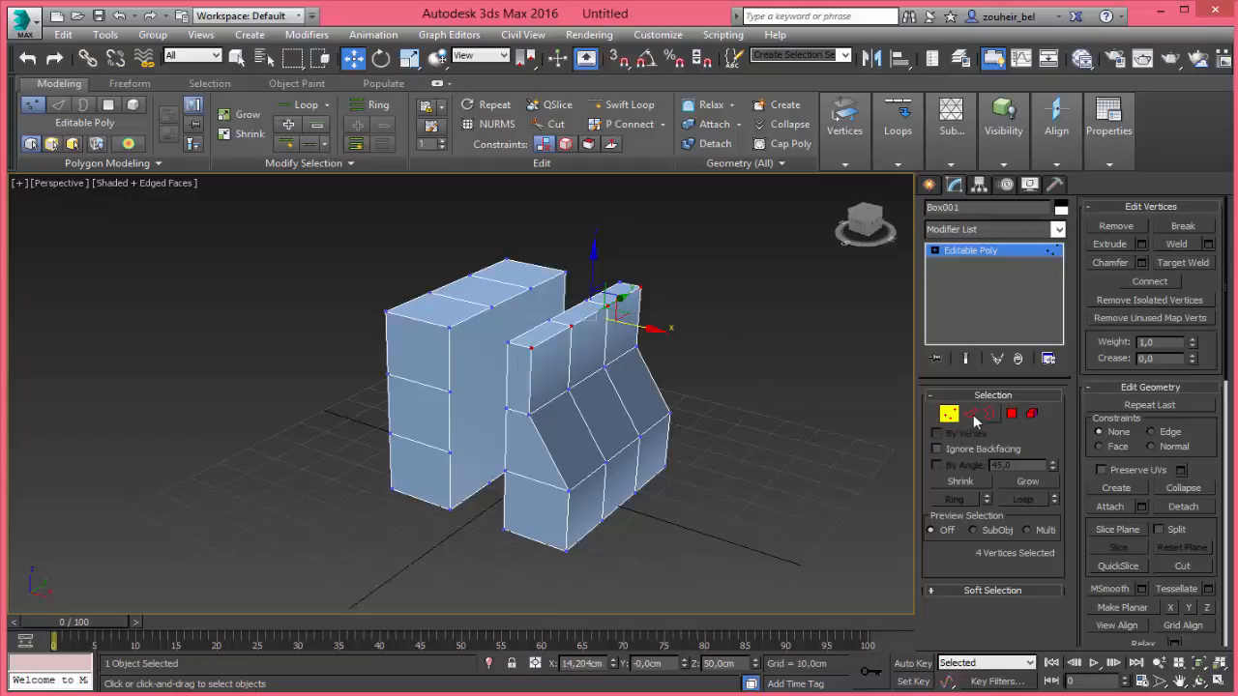
pyautogui.click(934, 250)
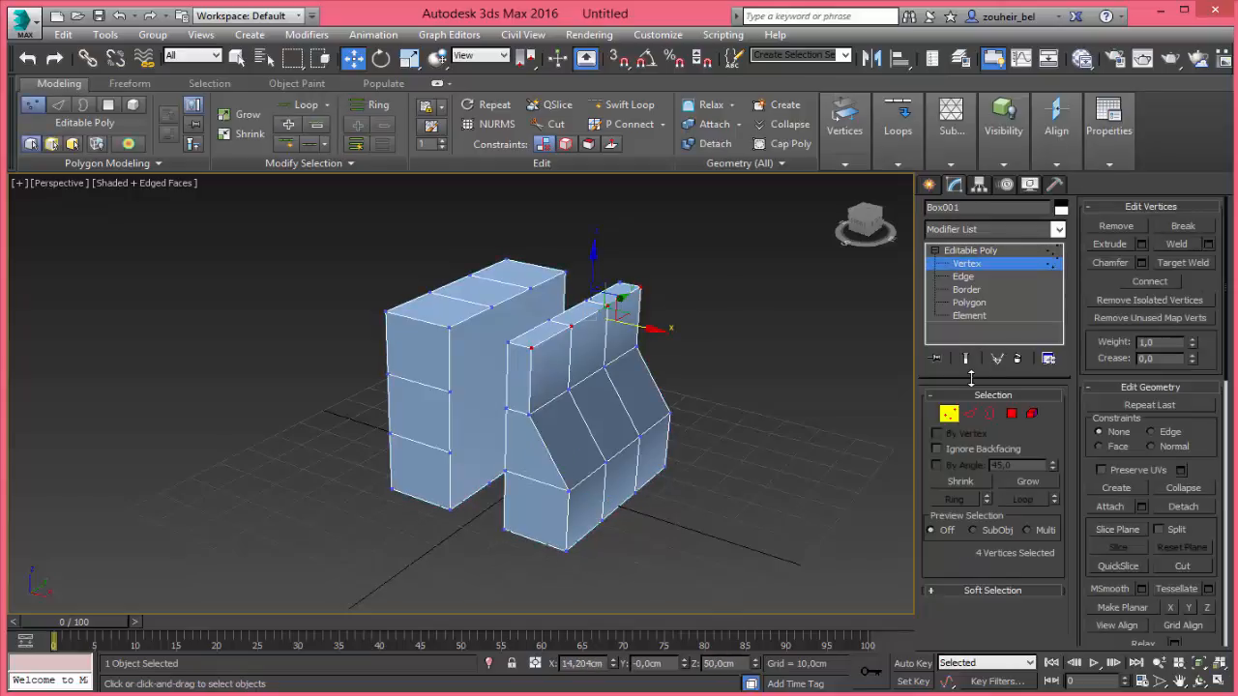
pyautogui.press('1')
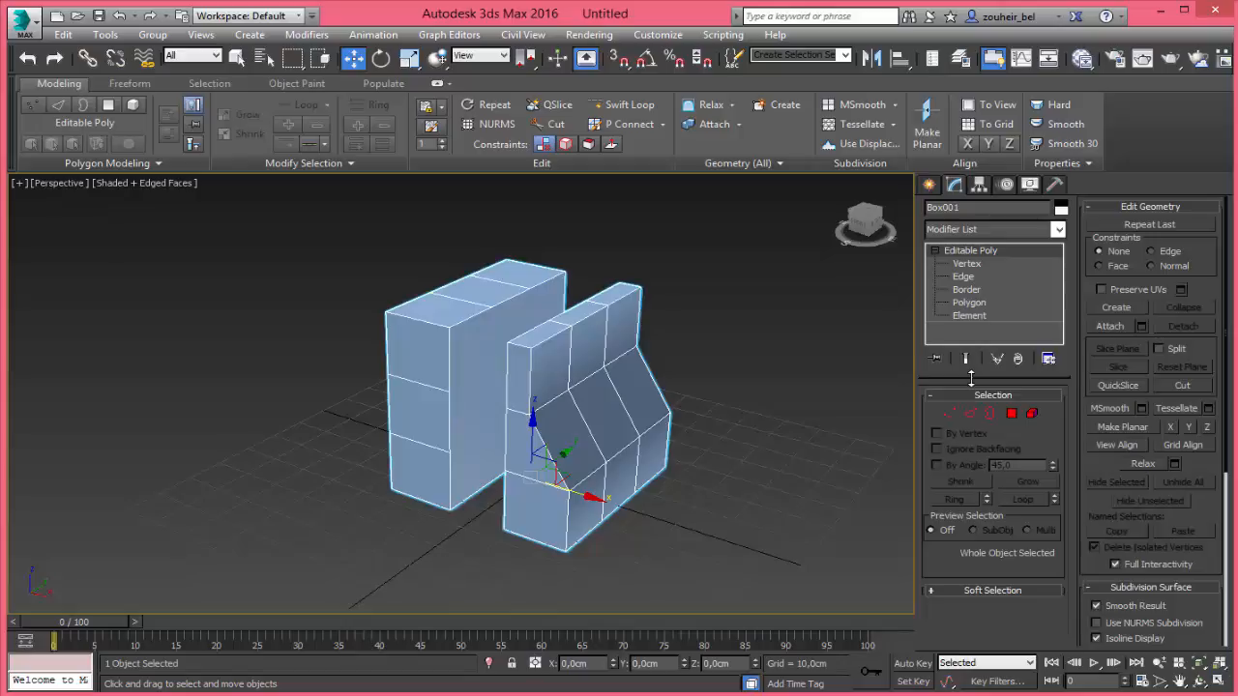
# Cycle the cube through its Edge, Border, Polygon and Element sub-object levels and finish at Vertex level
pyautogui.press('2')
pyautogui.press('3')
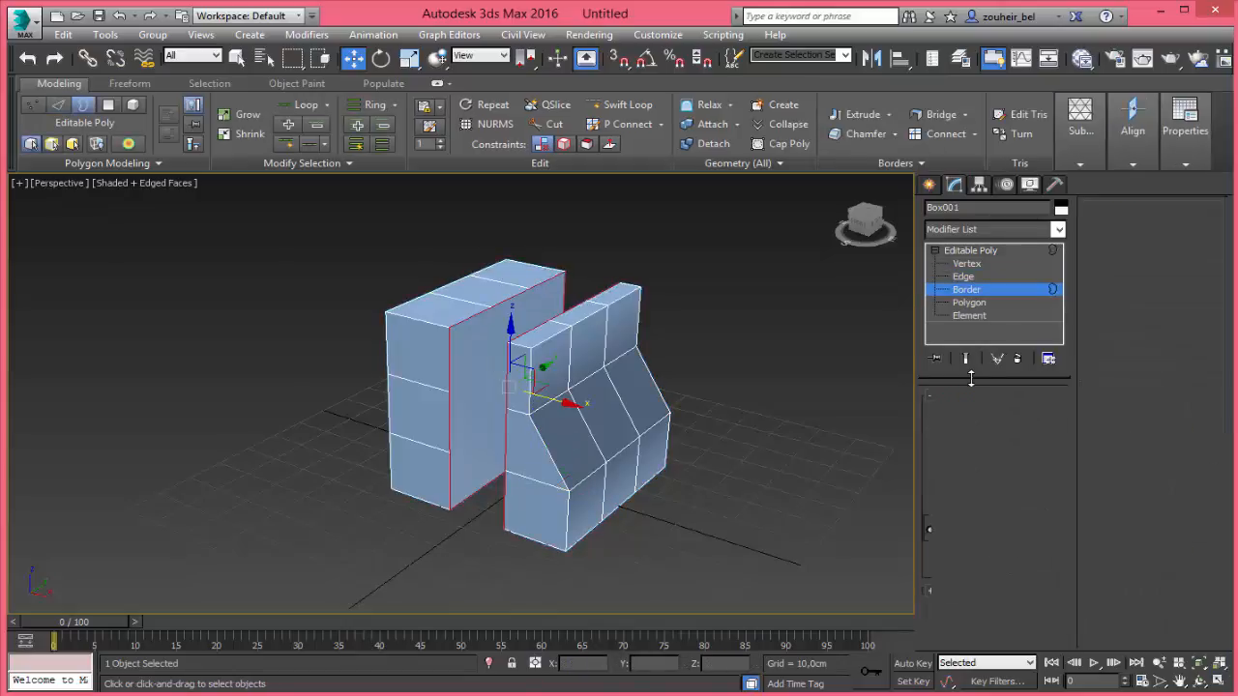
pyautogui.press('4')
pyautogui.press('5')
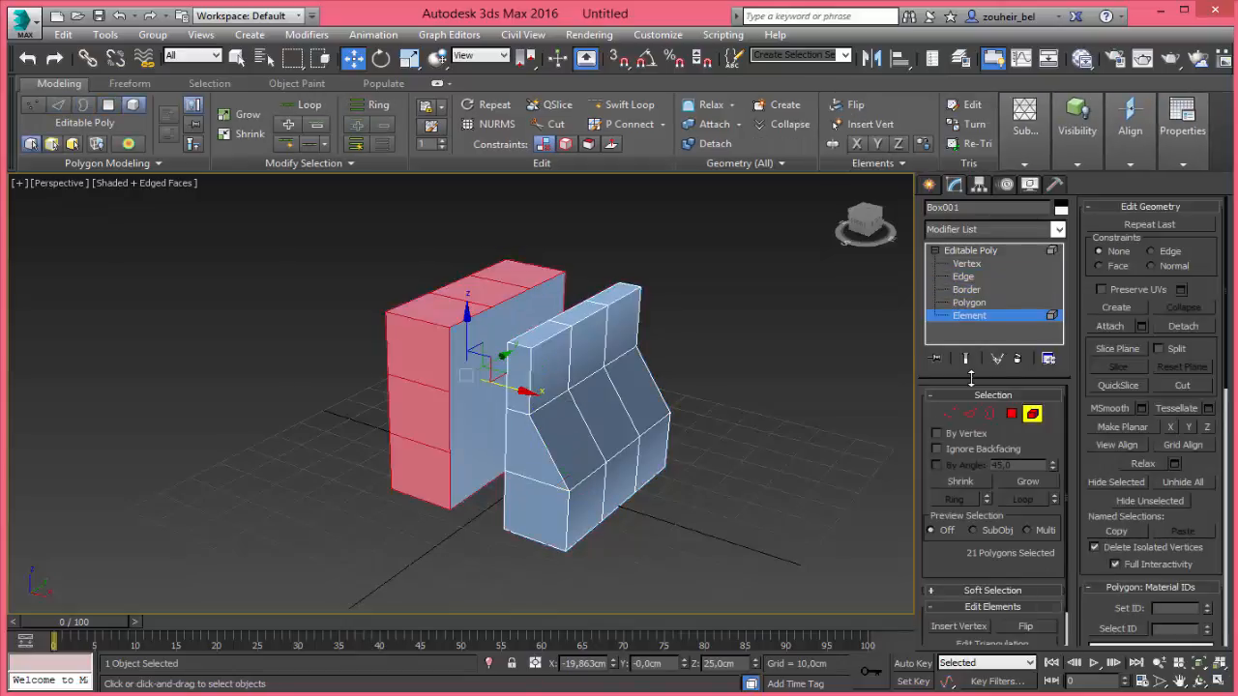
pyautogui.press('1')
pyautogui.press('2')
pyautogui.press('3')
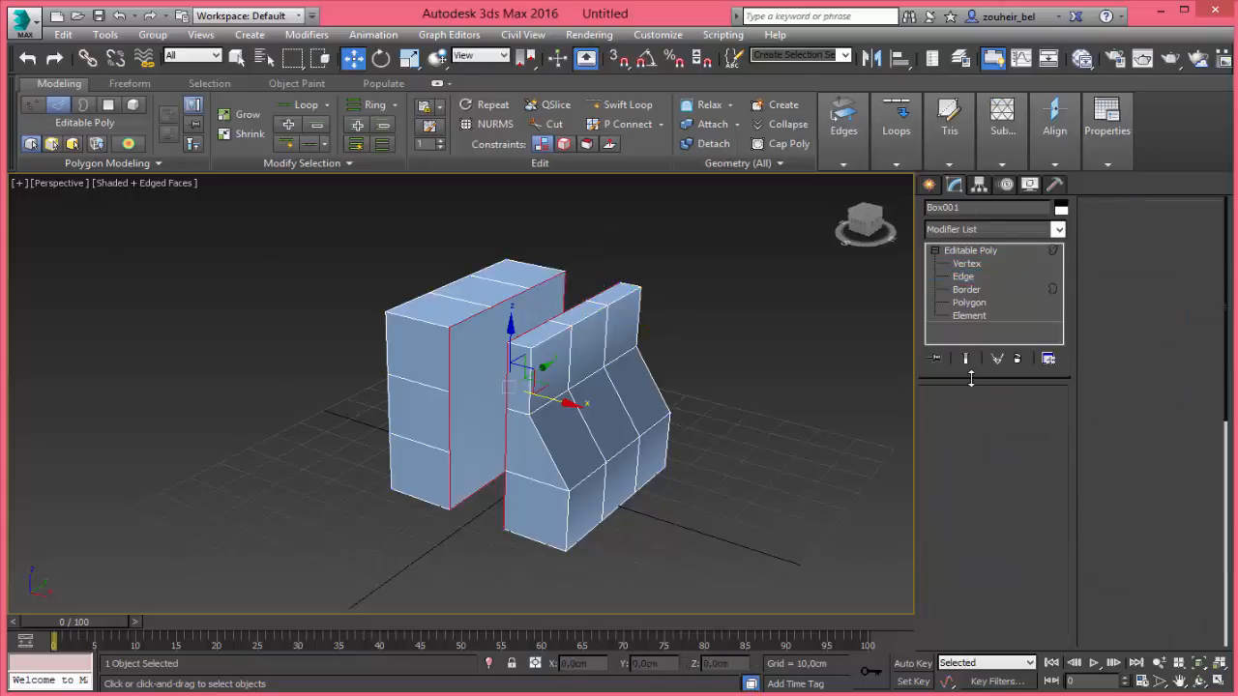
pyautogui.press('4')
pyautogui.press('5')
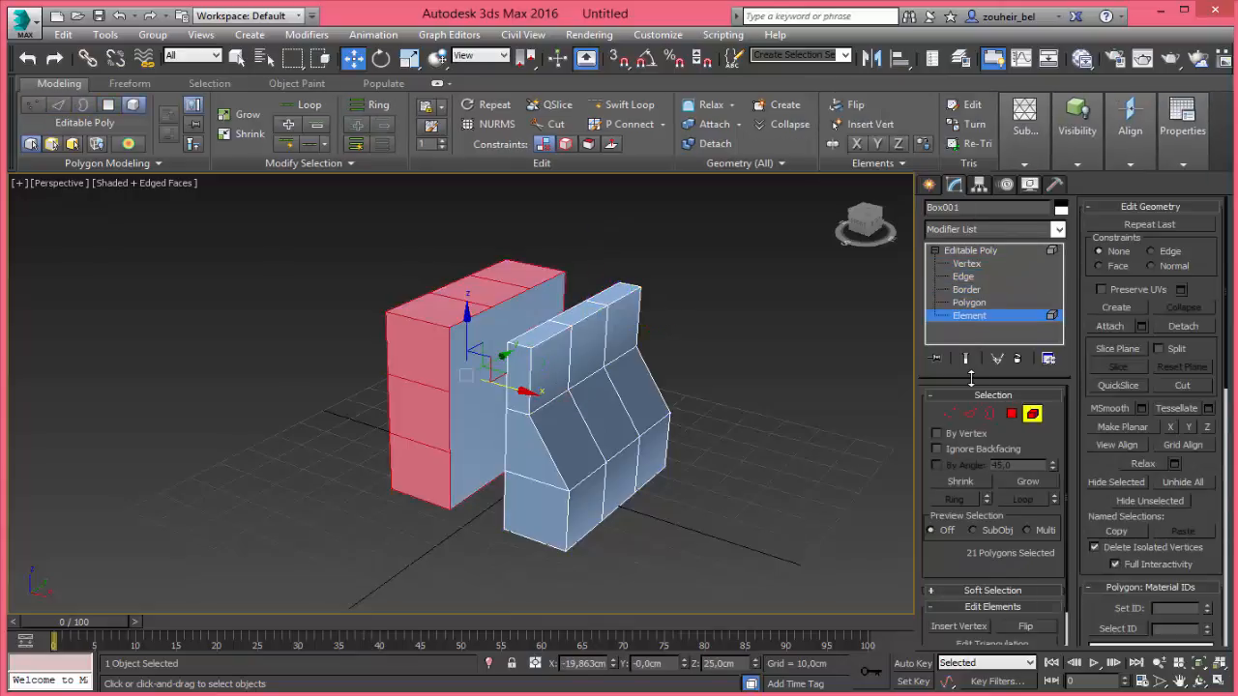
pyautogui.press('1')
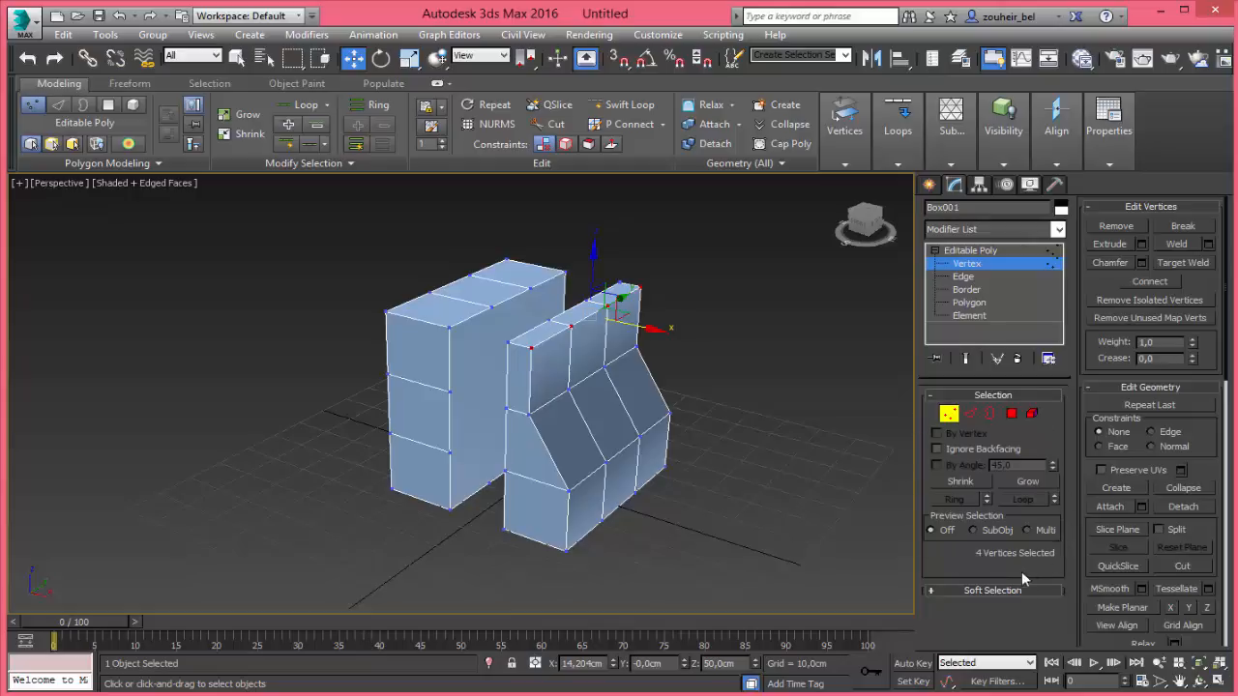
# Collapse the Vertex level's settings groups, including Edit Vertices, Edit Geometry, Vertex Properties and Subdivision Surface, keeping Selection expanded
pyautogui.click(1130, 209)
pyautogui.click(1131, 207)
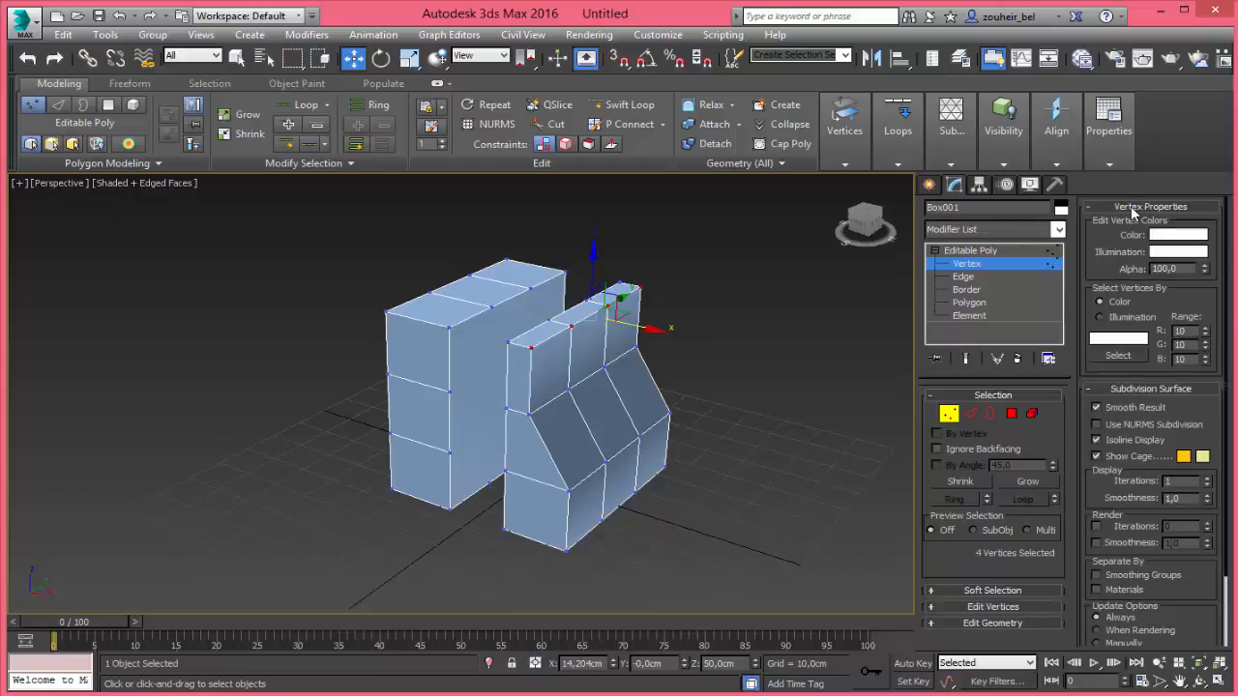
pyautogui.click(1130, 204)
pyautogui.click(1133, 205)
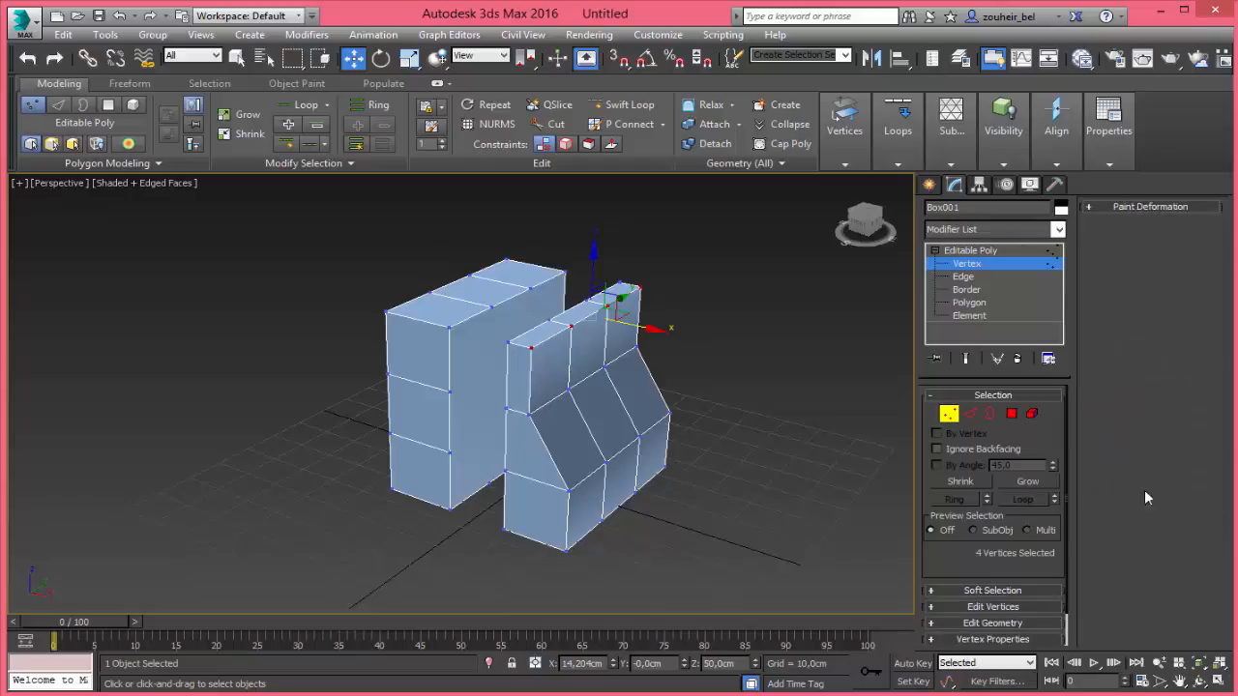
pyautogui.moveTo(957, 570)
pyautogui.mouseDown()
pyautogui.moveTo(954, 534)
pyautogui.moveTo(947, 560)
pyautogui.mouseUp()
# With the Select Object tool, window-select the four inner vertices of the slanted side together with those behind them
pyautogui.keyDown('alt'); pyautogui.moveTo(702, 384); pyautogui.dragTo(515, 417, button='middle'); pyautogui.keyUp('alt')
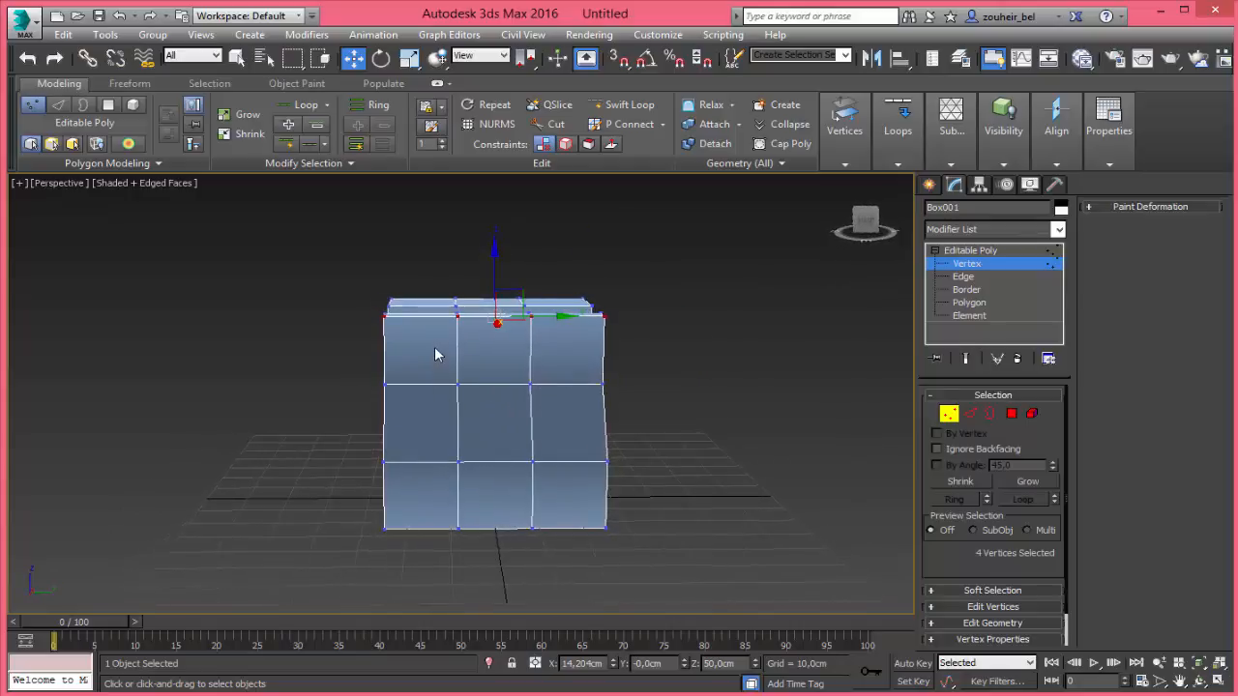
pyautogui.click(242, 61)
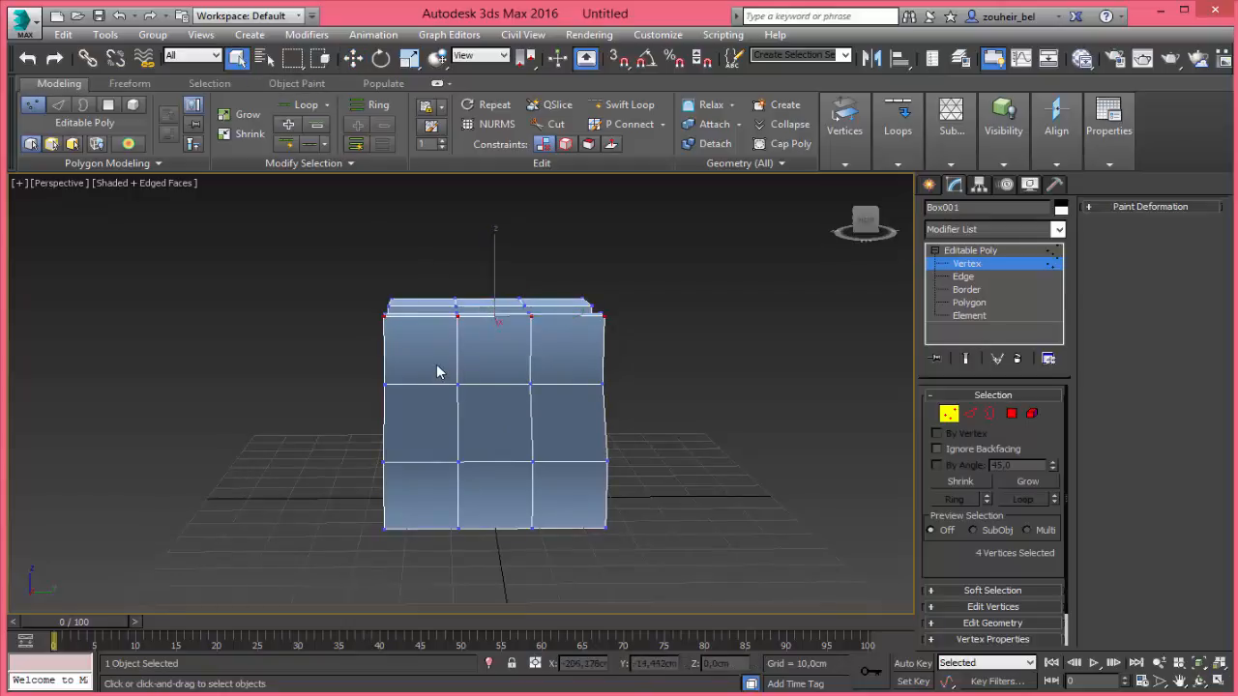
pyautogui.moveTo(437, 367); pyautogui.dragTo(561, 479)
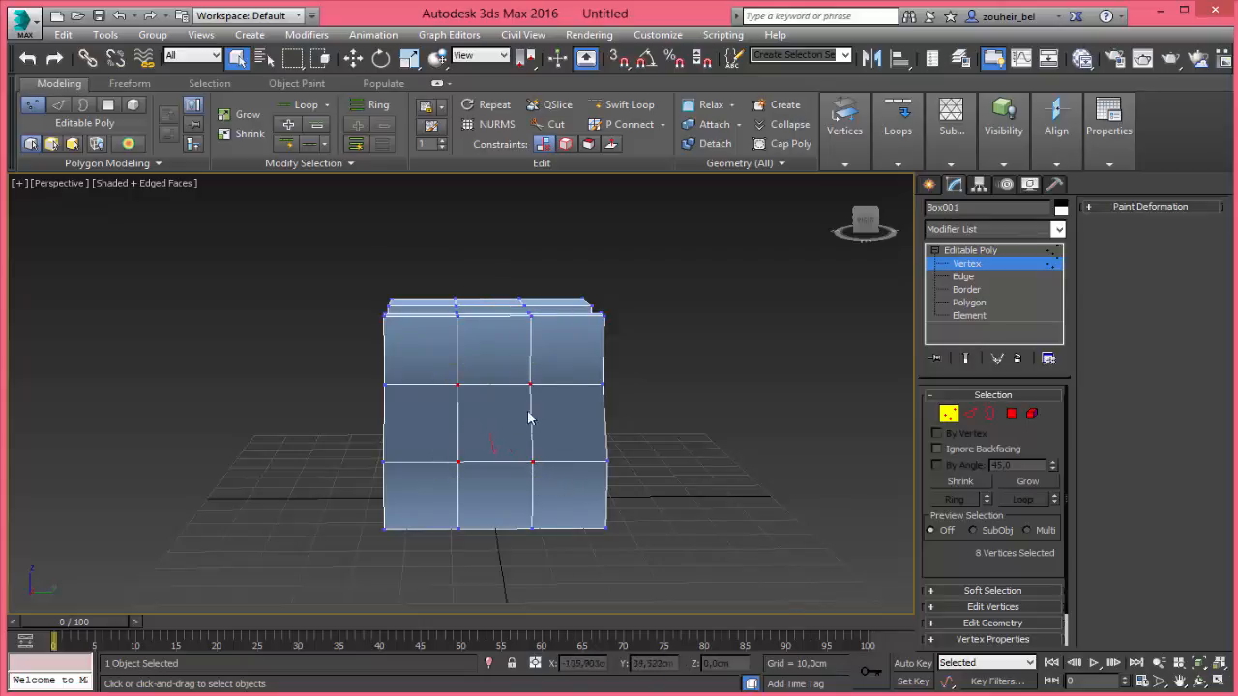
pyautogui.keyDown('alt'); pyautogui.moveTo(425, 422); pyautogui.dragTo(457, 398, button='middle'); pyautogui.keyUp('alt')
pyautogui.moveTo(440, 364); pyautogui.dragTo(586, 503)
pyautogui.keyDown('alt'); pyautogui.moveTo(376, 470); pyautogui.dragTo(341, 446, button='middle'); pyautogui.keyUp('alt')
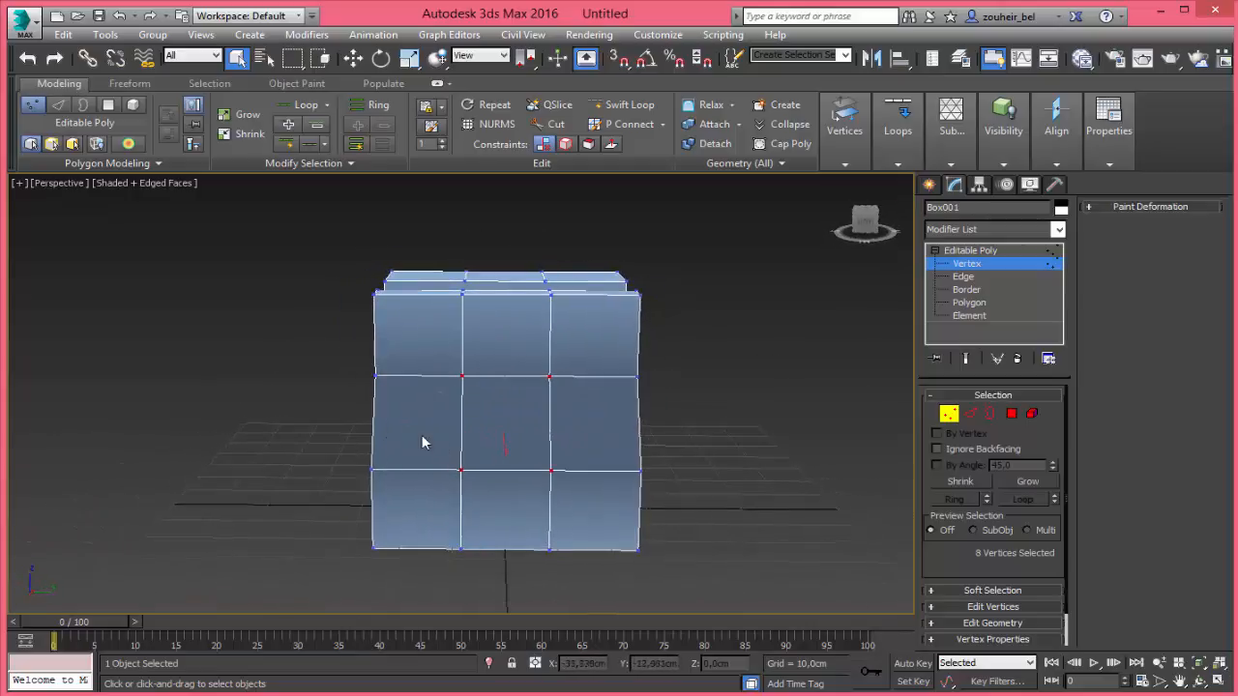
pyautogui.keyDown('alt'); pyautogui.moveTo(423, 442); pyautogui.dragTo(384, 422, button='middle'); pyautogui.keyUp('alt')
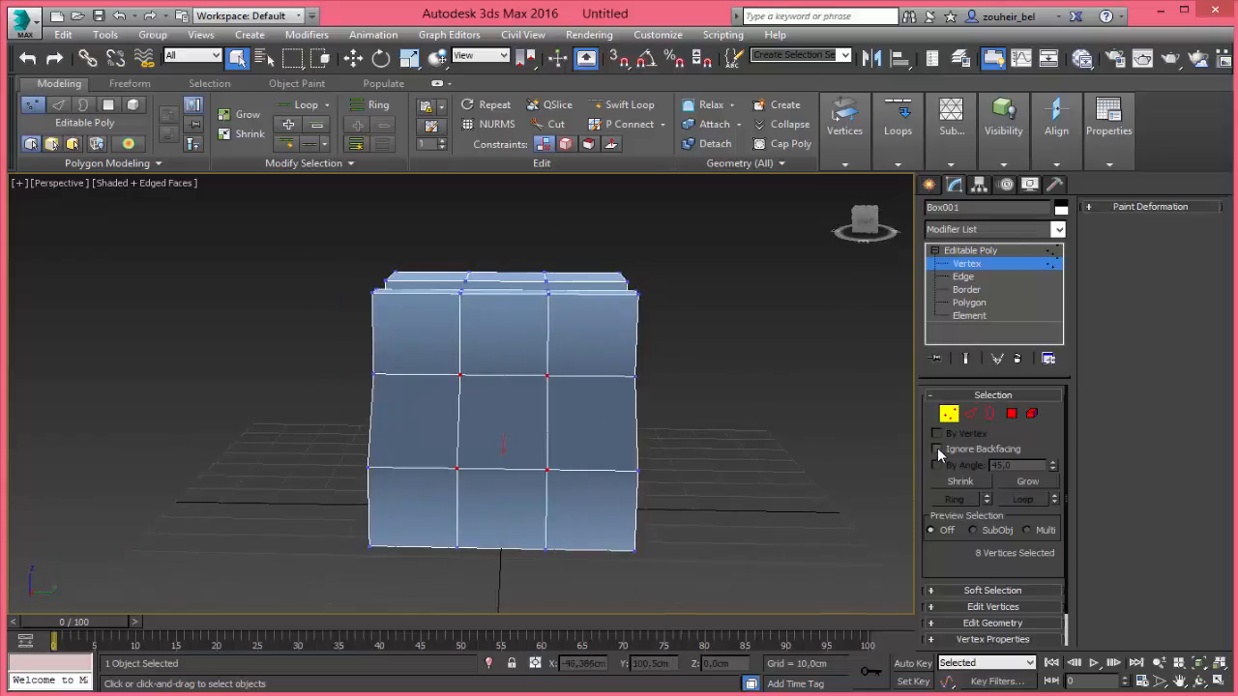
# Enable Ignore Backfacing and window-select only the four inner vertices facing the view on the slanted side
pyautogui.keyDown('alt'); pyautogui.moveTo(445, 410); pyautogui.dragTo(631, 410, button='middle'); pyautogui.keyUp('alt')
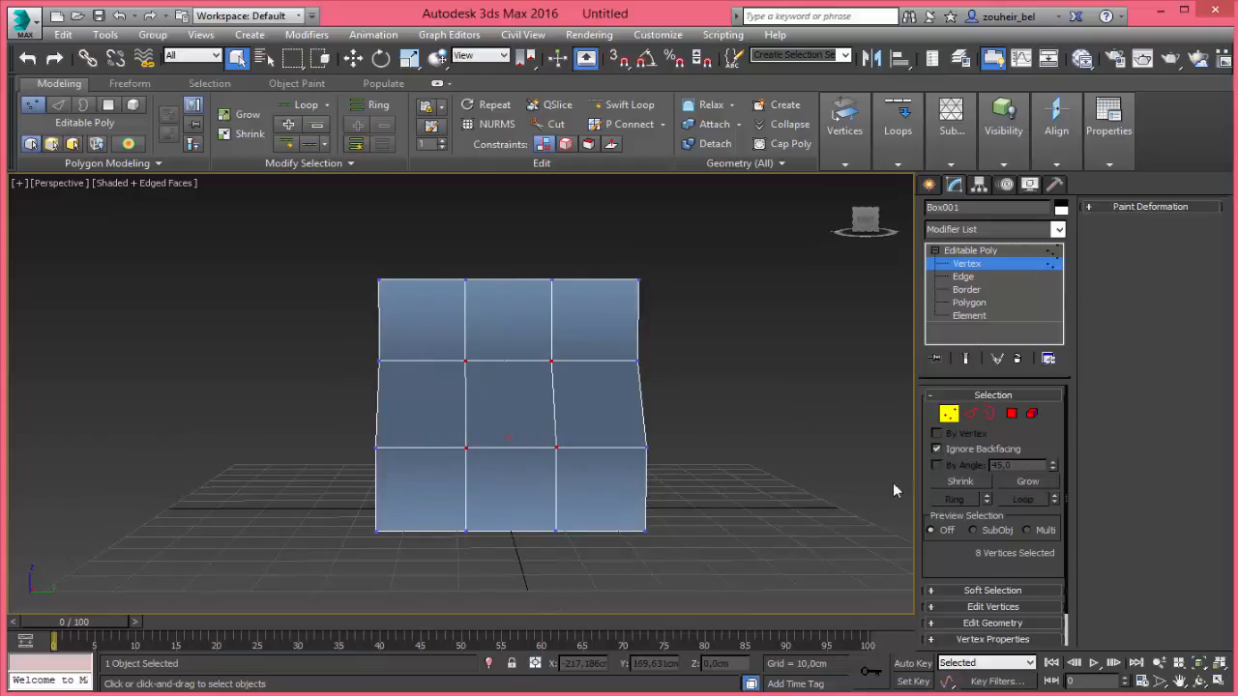
pyautogui.click(731, 422)
pyautogui.keyDown('alt'); pyautogui.moveTo(731, 422); pyautogui.dragTo(737, 412, button='middle'); pyautogui.keyUp('alt')
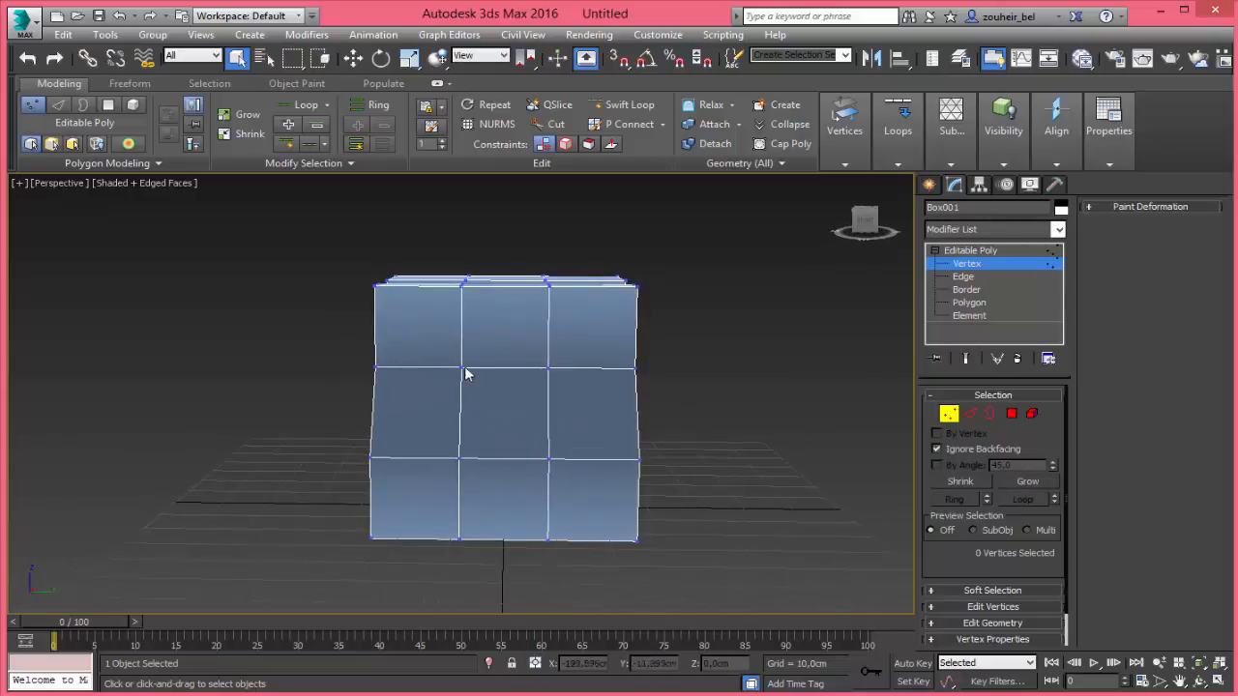
pyautogui.moveTo(446, 350); pyautogui.dragTo(576, 474)
pyautogui.keyDown('alt'); pyautogui.moveTo(400, 428); pyautogui.dragTo(643, 399, button='middle'); pyautogui.keyUp('alt')
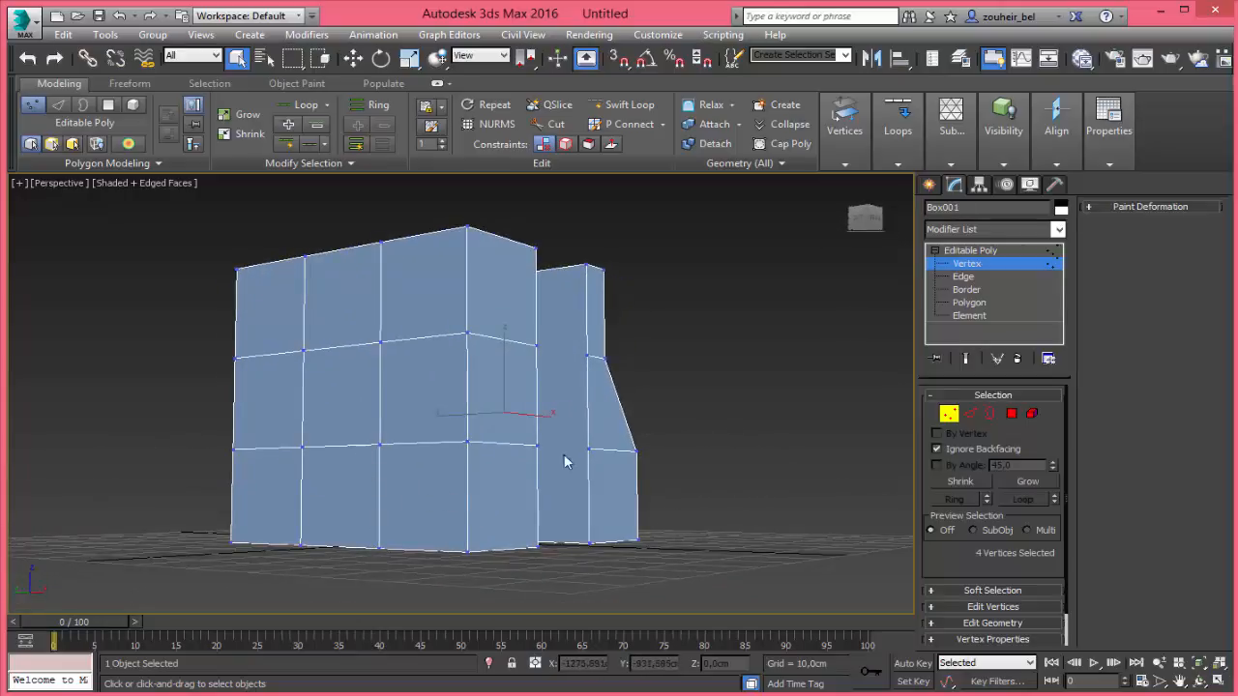
pyautogui.keyDown('alt'); pyautogui.moveTo(566, 461); pyautogui.dragTo(529, 437, button='middle'); pyautogui.keyUp('alt')
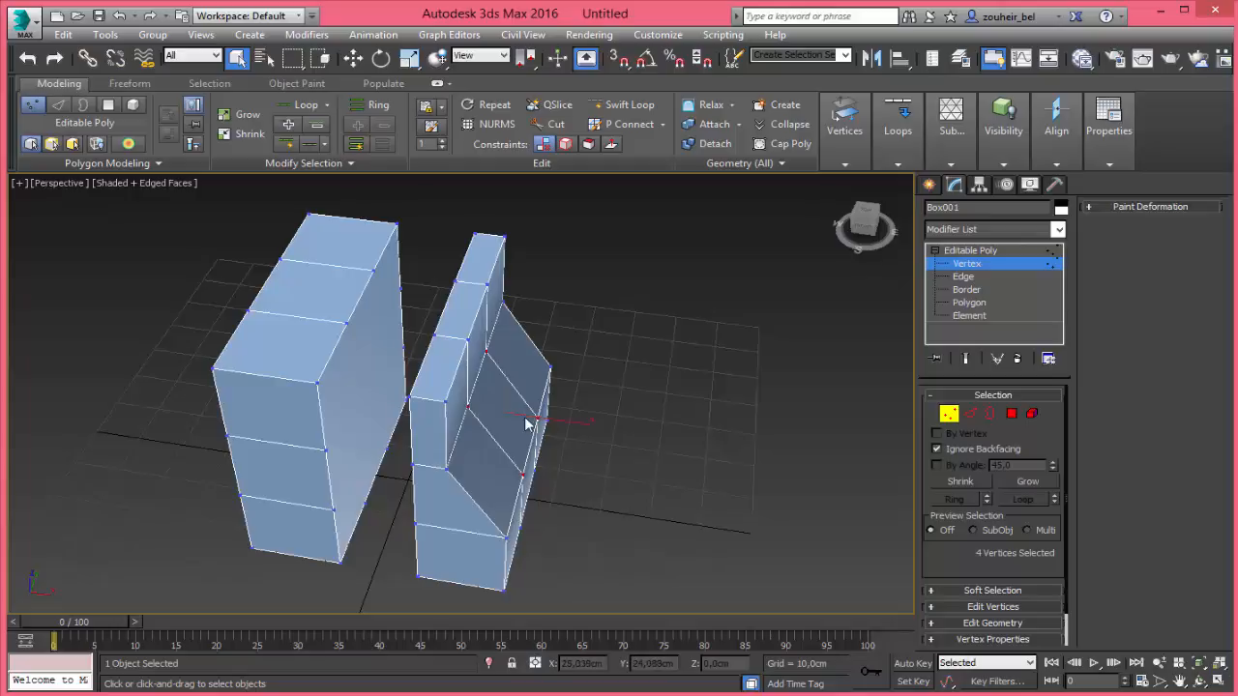
# Disable Ignore Backfacing, window-select the inner vertices through both halves again, and return to object level
pyautogui.keyDown('alt'); pyautogui.moveTo(531, 419); pyautogui.dragTo(399, 379, button='middle'); pyautogui.keyUp('alt')
pyautogui.click(936, 449)
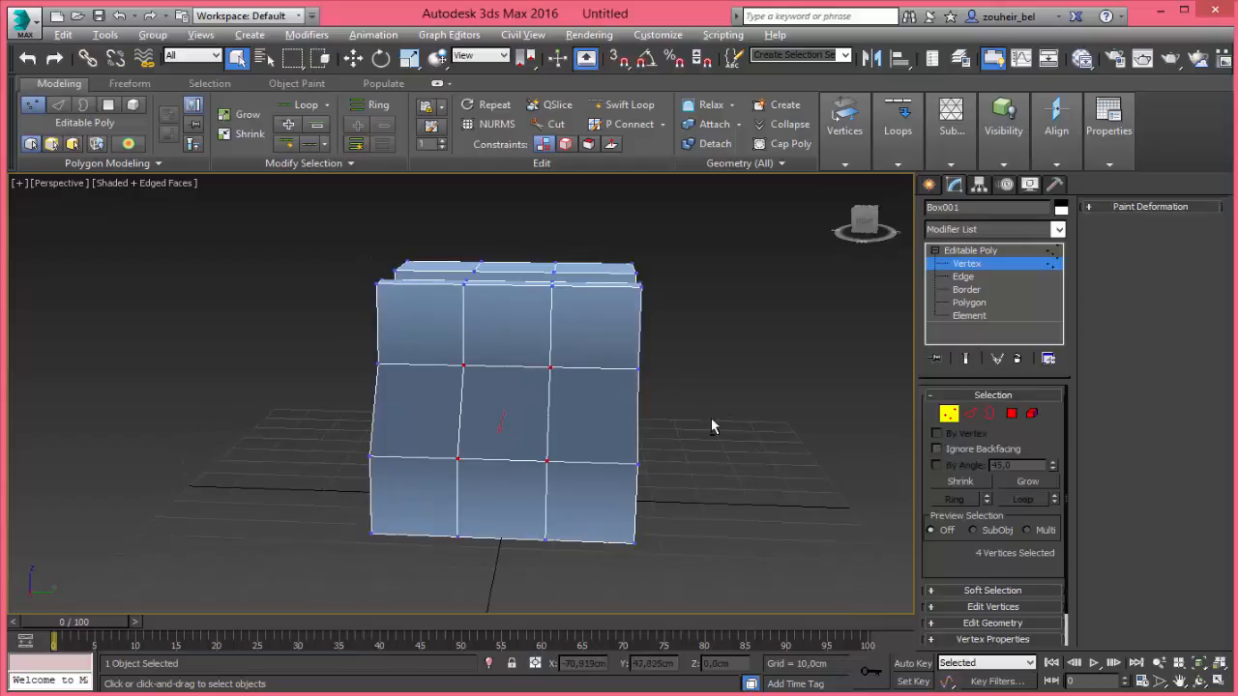
pyautogui.keyDown('alt'); pyautogui.moveTo(710, 420); pyautogui.dragTo(694, 417, button='middle'); pyautogui.keyUp('alt')
pyautogui.moveTo(430, 349); pyautogui.dragTo(570, 489)
pyautogui.keyDown('alt'); pyautogui.moveTo(406, 409); pyautogui.dragTo(624, 393, button='middle'); pyautogui.keyUp('alt')
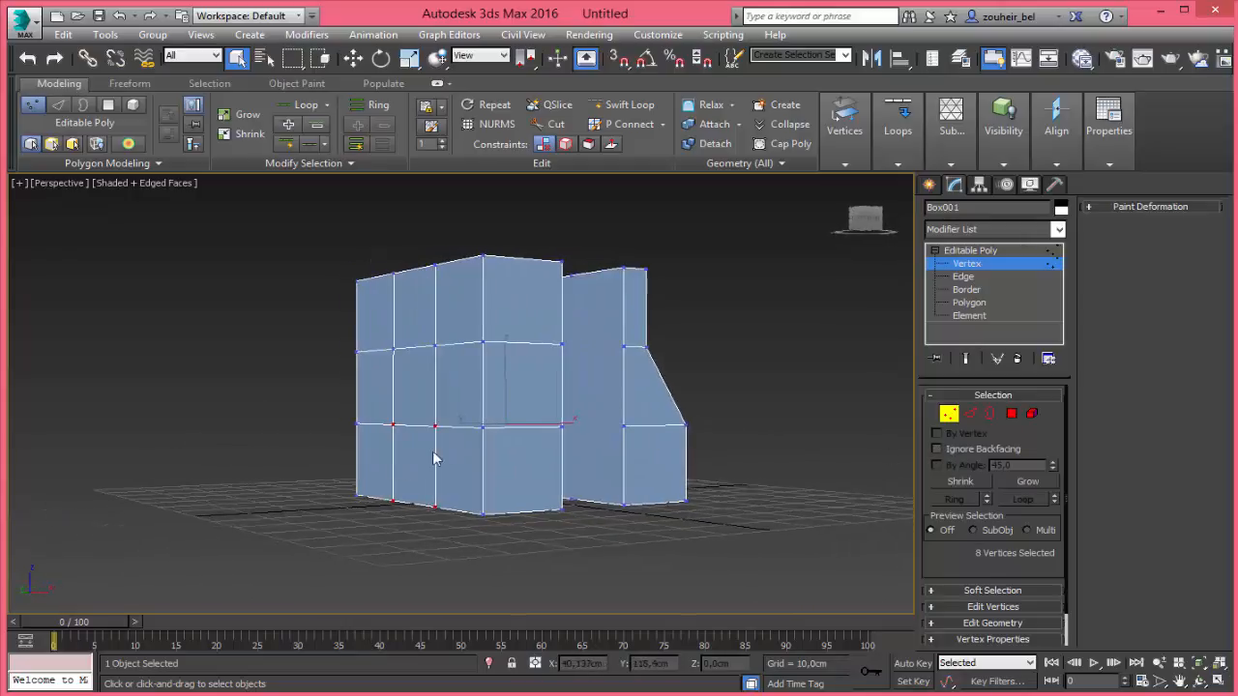
pyautogui.moveTo(434, 455)
pyautogui.keyDown('alt'); pyautogui.mouseDown(button='middle')
pyautogui.moveTo(545, 442)
pyautogui.moveTo(434, 435)
pyautogui.moveTo(539, 497)
pyautogui.moveTo(587, 453)
pyautogui.moveTo(635, 442)
pyautogui.moveTo(575, 423)
pyautogui.moveTo(493, 448)
pyautogui.moveTo(424, 497)
pyautogui.moveTo(503, 550)
pyautogui.moveTo(580, 494)
pyautogui.moveTo(606, 455)
pyautogui.moveTo(547, 440)
pyautogui.moveTo(403, 448)
pyautogui.moveTo(420, 450)
pyautogui.mouseUp(button='middle'); pyautogui.keyUp('alt')
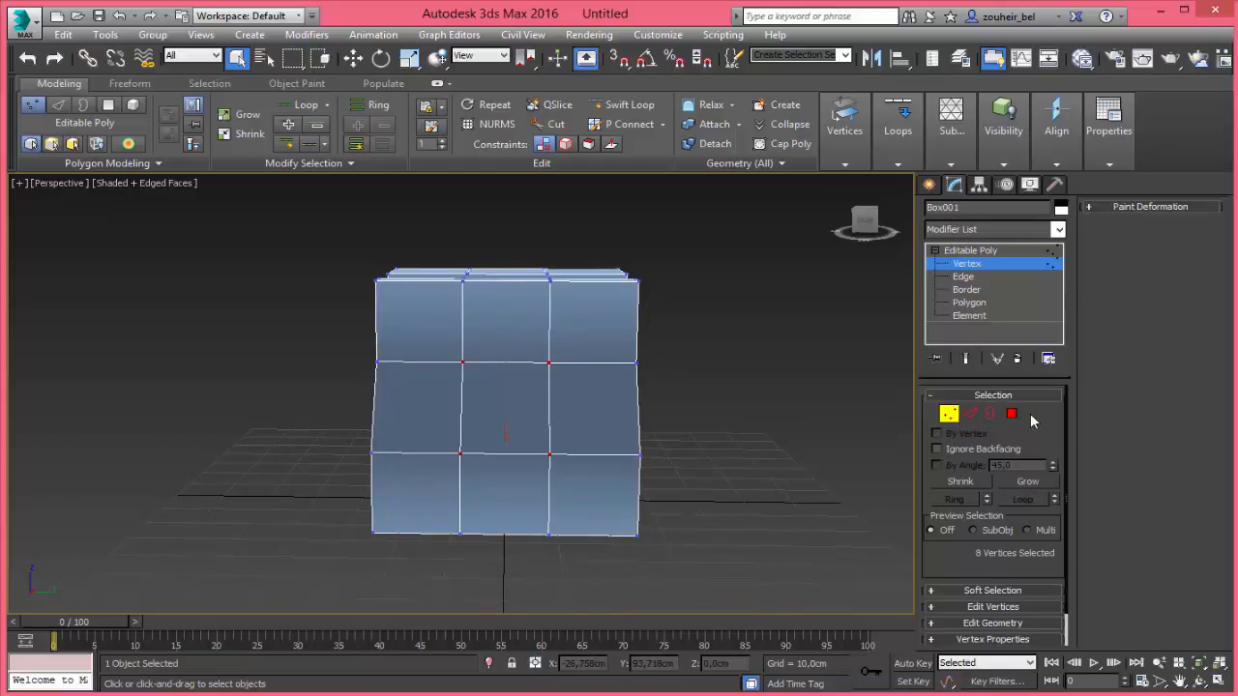
pyautogui.moveTo(703, 462)
pyautogui.mouseDown(button='middle')
pyautogui.moveTo(630, 460)
pyautogui.moveTo(696, 460)
pyautogui.mouseUp(button='middle')
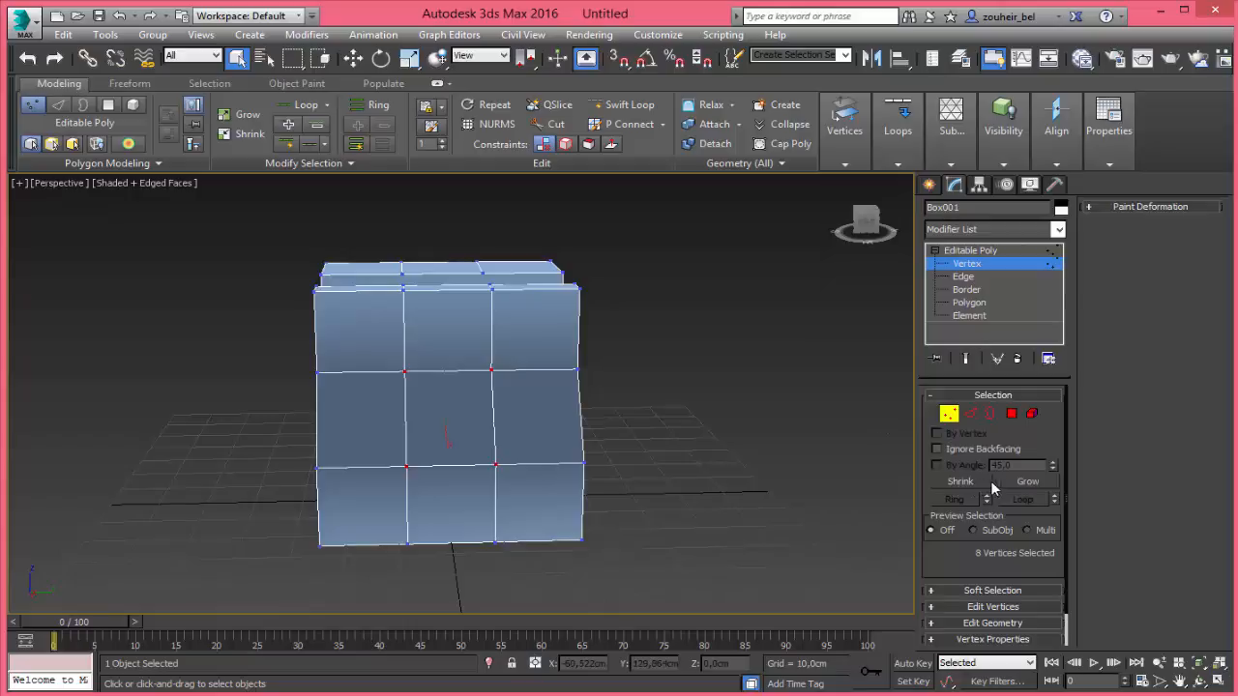
pyautogui.moveTo(778, 450); pyautogui.dragTo(640, 442, button='middle')
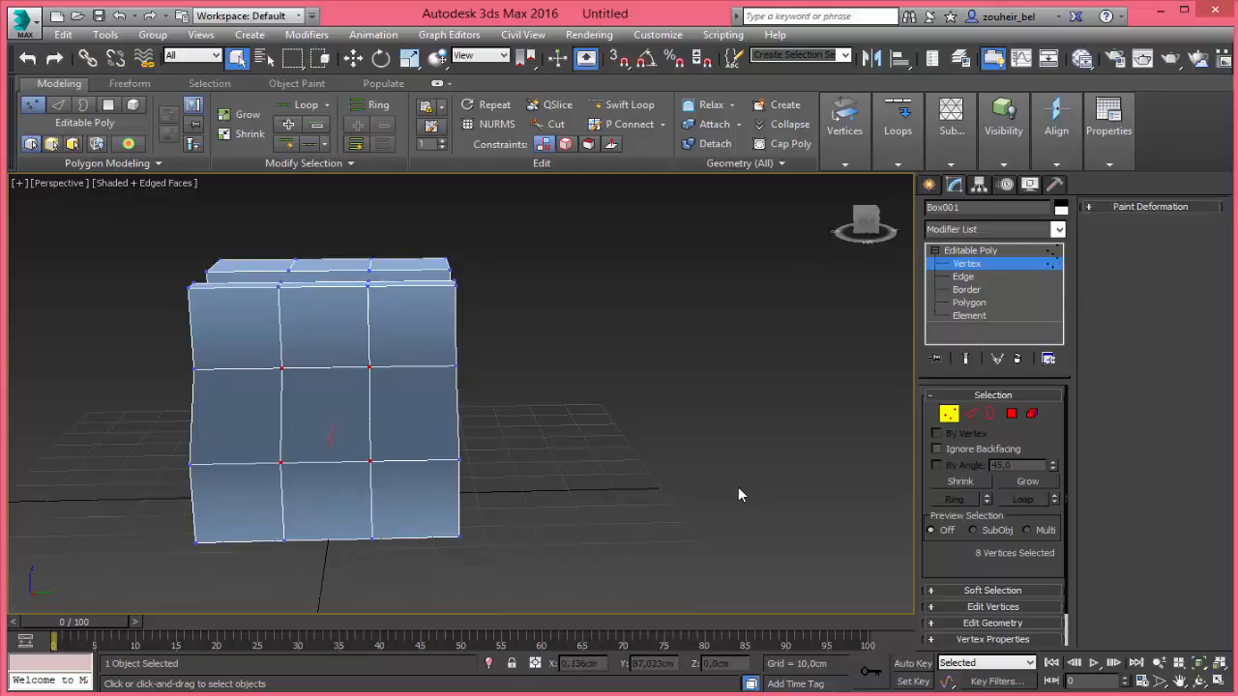
pyautogui.press('1')
# Draw a standard plane about 143 by 154 cm on the grid beside the split cube
pyautogui.scroll(-4, 759, 401)
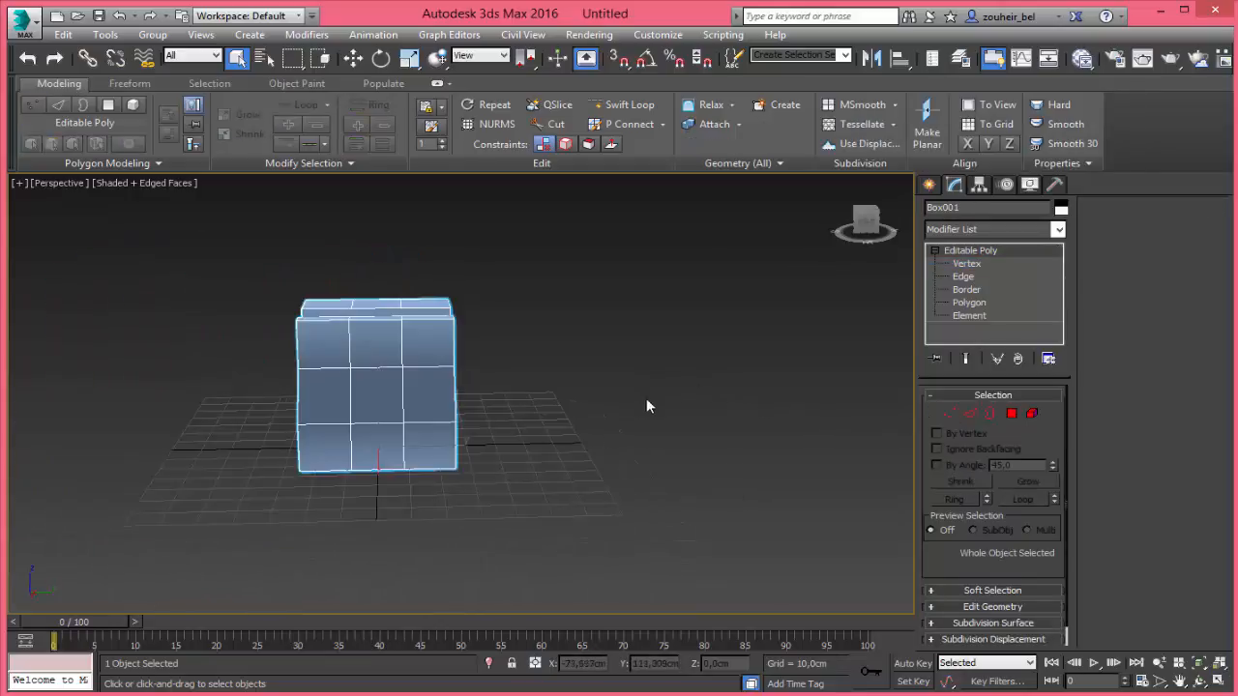
pyautogui.keyDown('alt'); pyautogui.moveTo(646, 397); pyautogui.dragTo(635, 414, button='middle'); pyautogui.keyUp('alt')
pyautogui.click(929, 184)
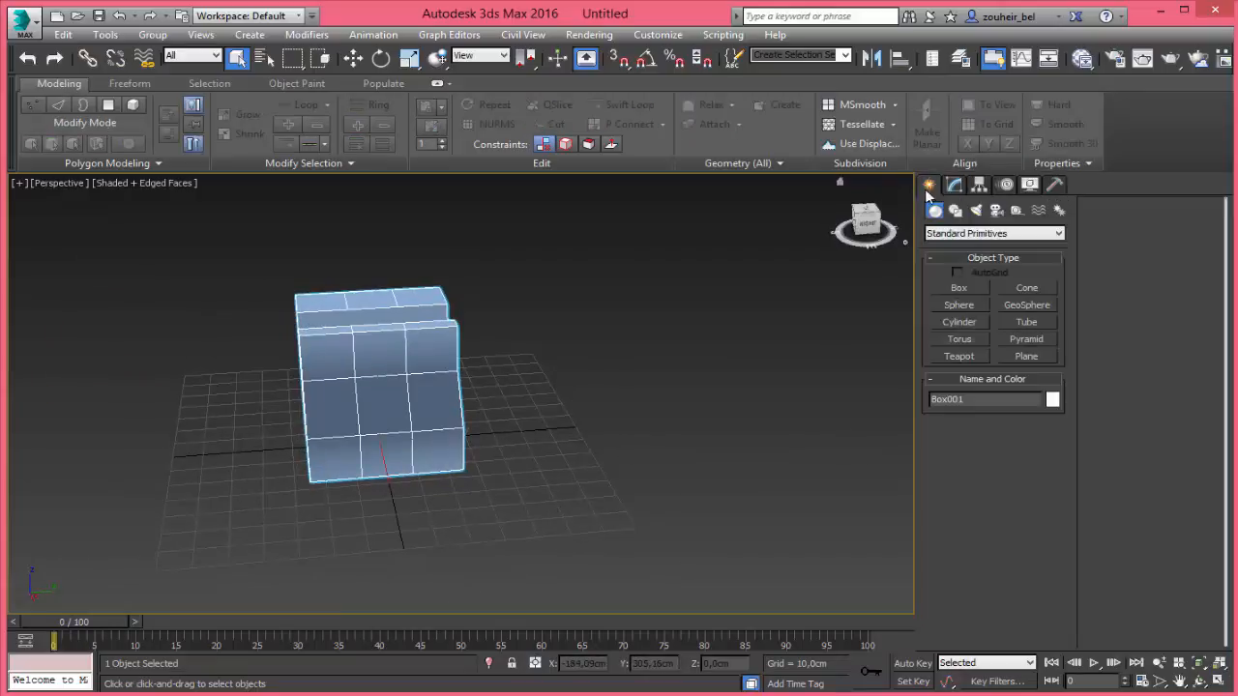
pyautogui.moveTo(588, 403); pyautogui.dragTo(409, 424, button='middle')
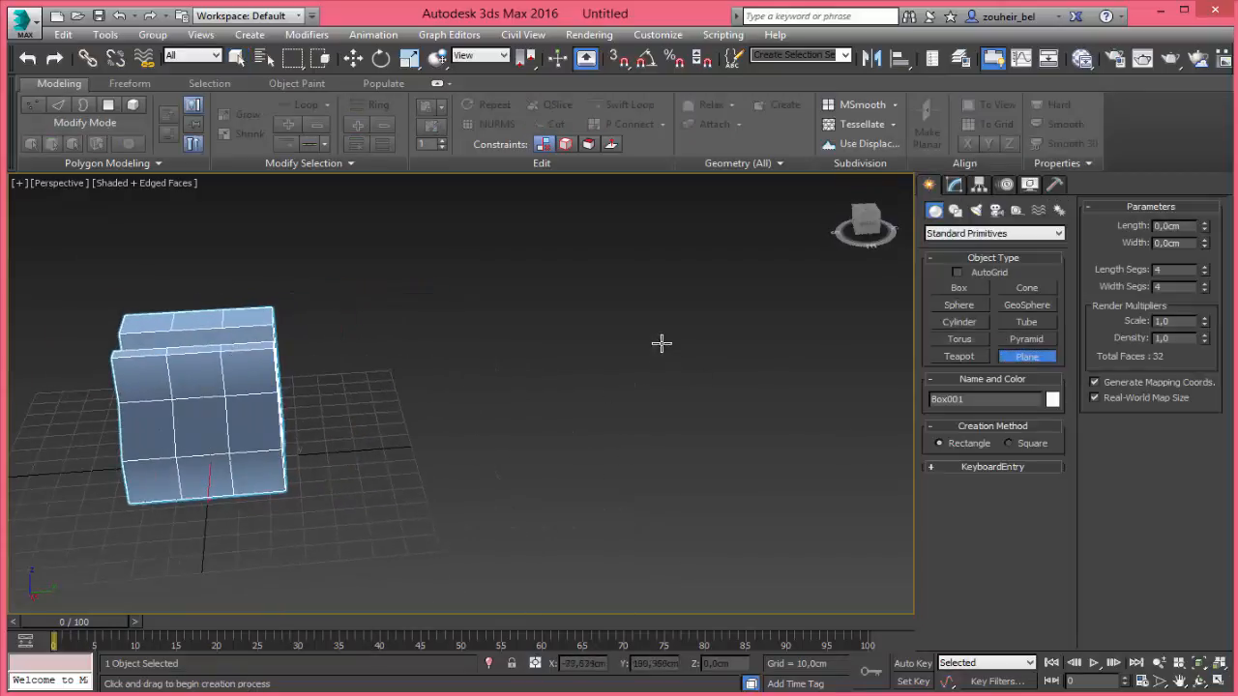
pyautogui.moveTo(678, 336); pyautogui.dragTo(397, 548)
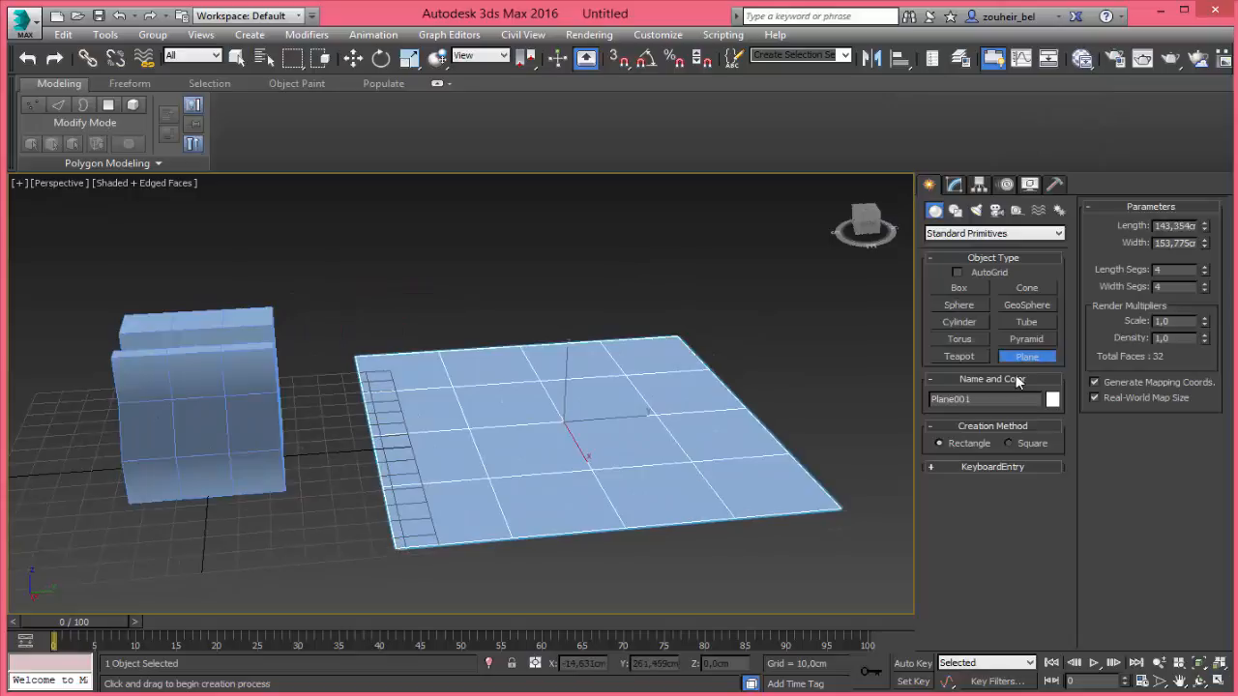
# Convert the 4 by 4 segment plane to an Editable Poly
pyautogui.click(953, 185)
pyautogui.rightClick(956, 249)
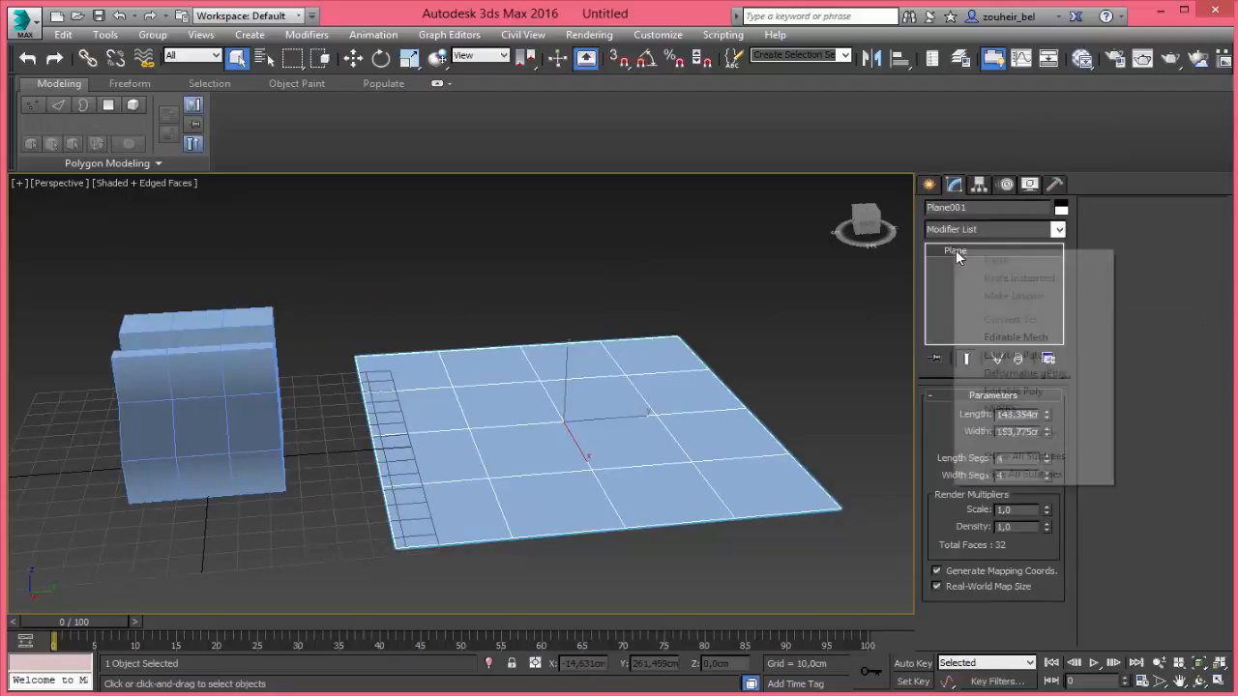
pyautogui.click(1031, 391)
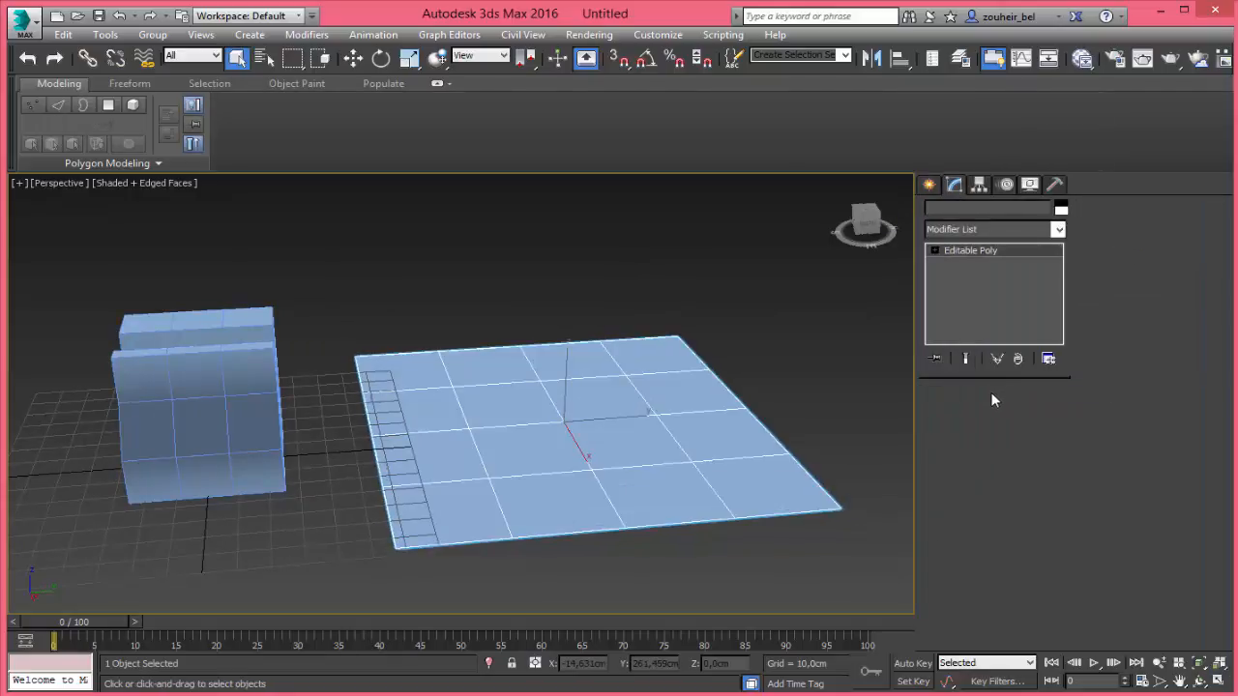
# Select the plane's centre vertex at Vertex level, and expand and reduce the selection with Grow and Shrink
pyautogui.click(952, 418)
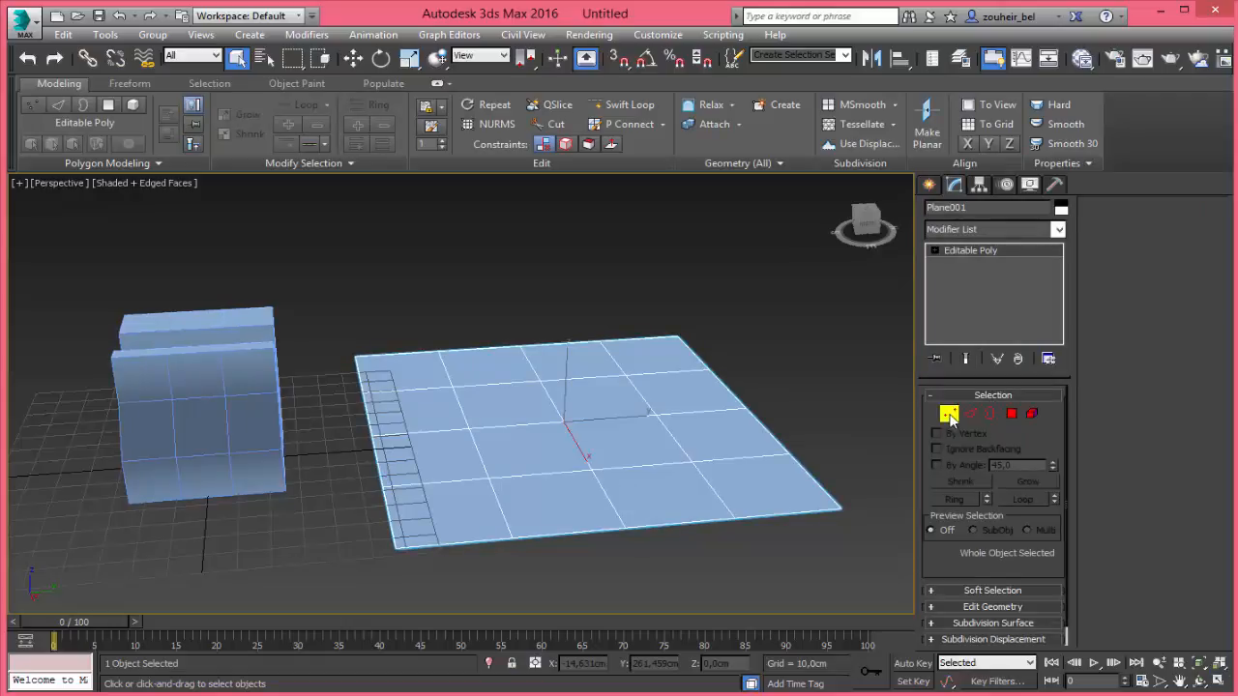
pyautogui.click(564, 422)
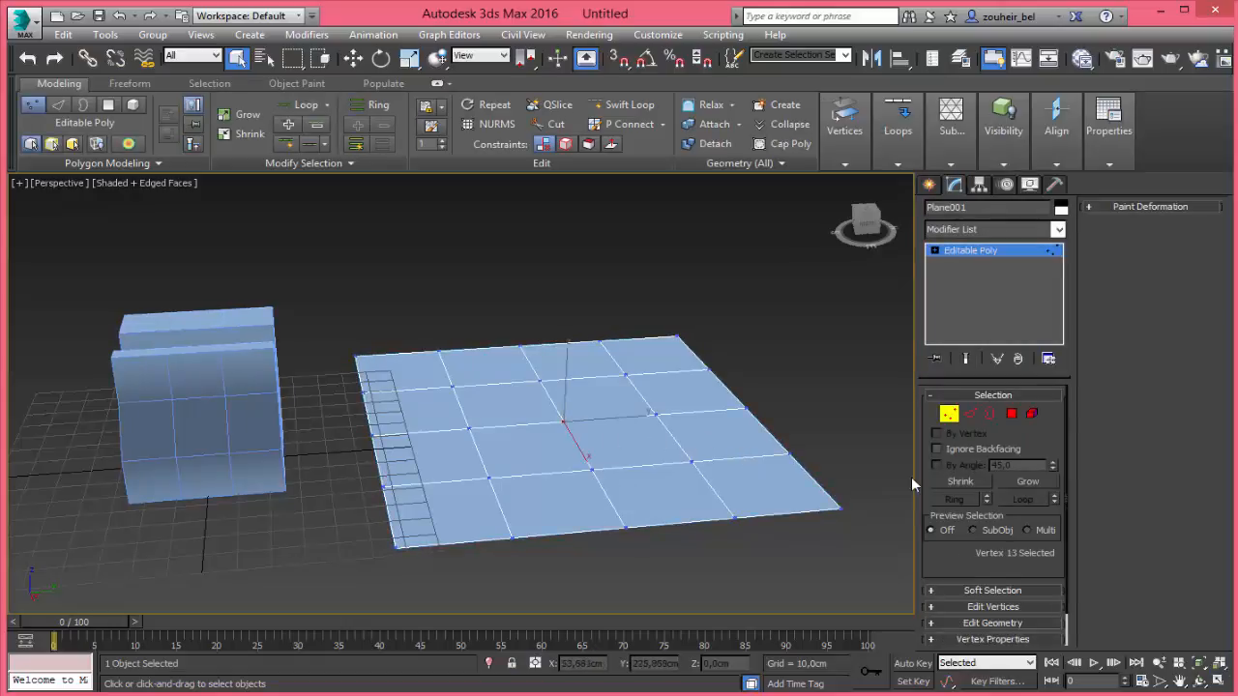
pyautogui.click(1030, 481)
pyautogui.click(1025, 481)
pyautogui.click(961, 480)
pyautogui.click(960, 480)
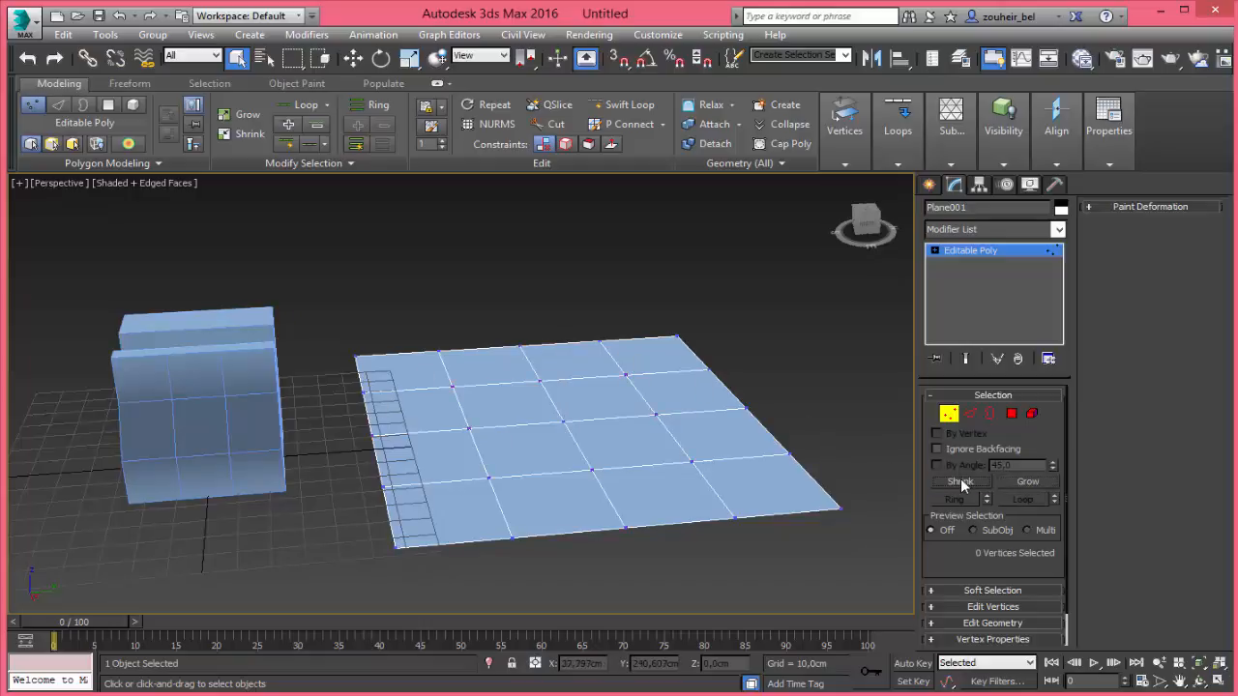
# Delete the plane and draw a replacement plane about 160 by 152 cm beside the cube
pyautogui.click(948, 413)
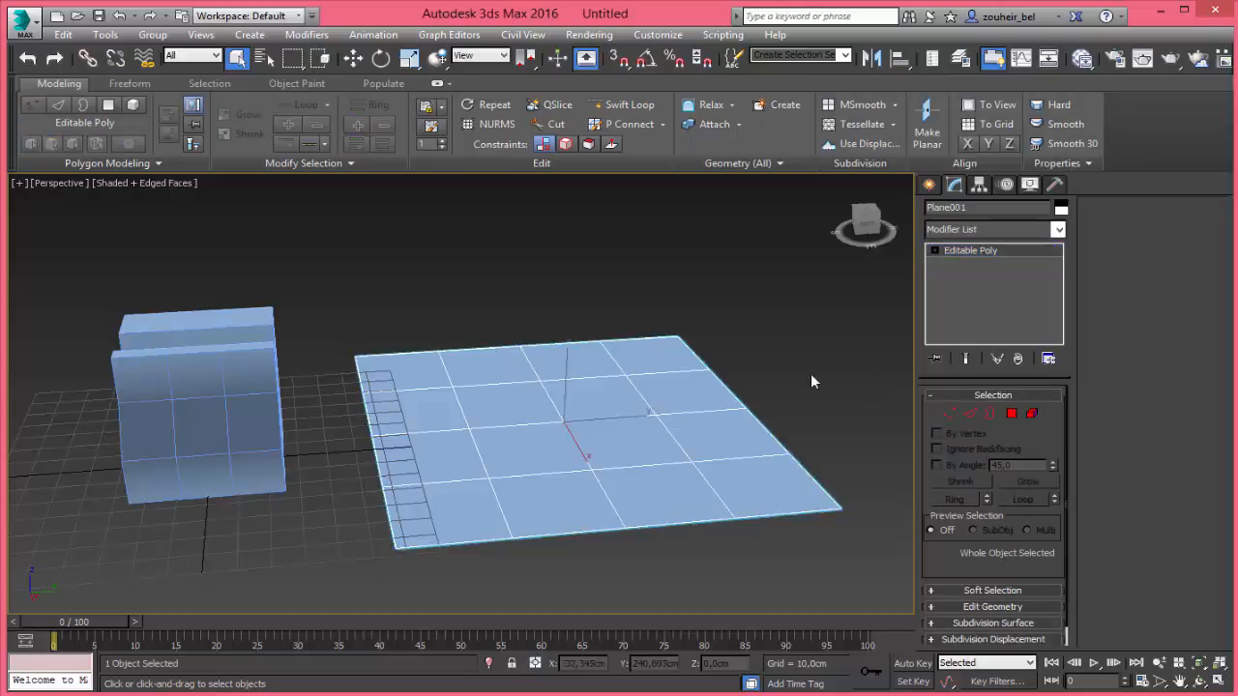
pyautogui.press('Delete')
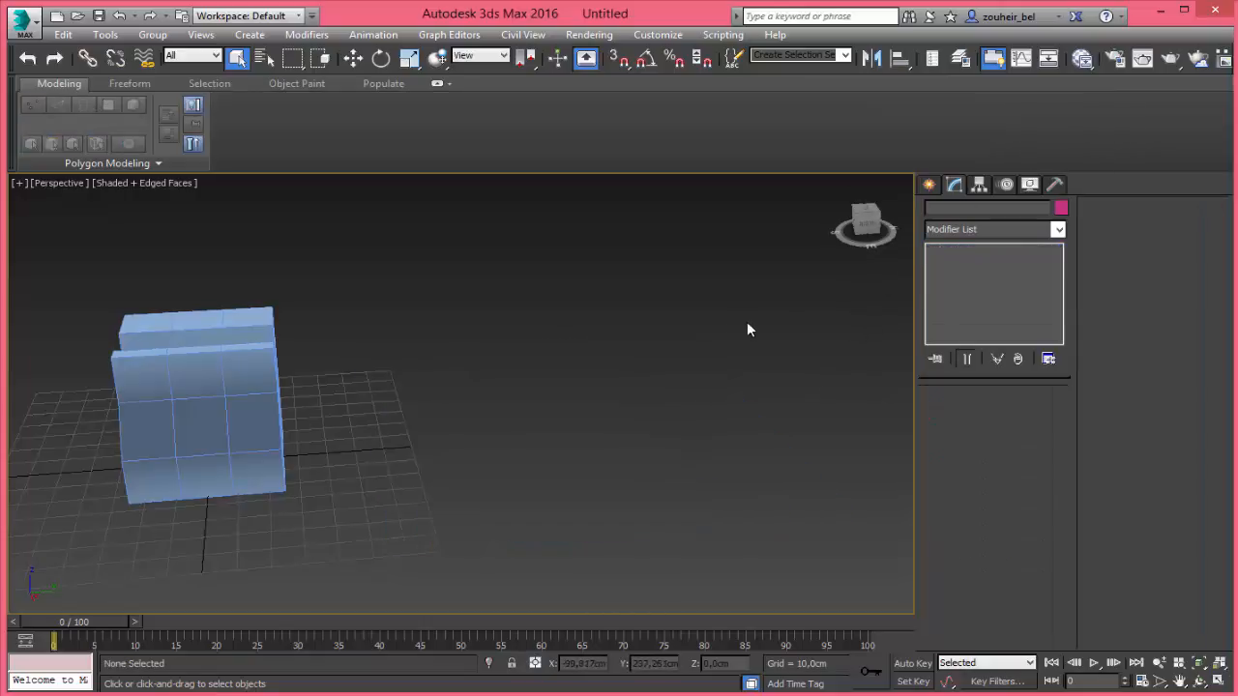
pyautogui.click(928, 185)
pyautogui.click(1025, 356)
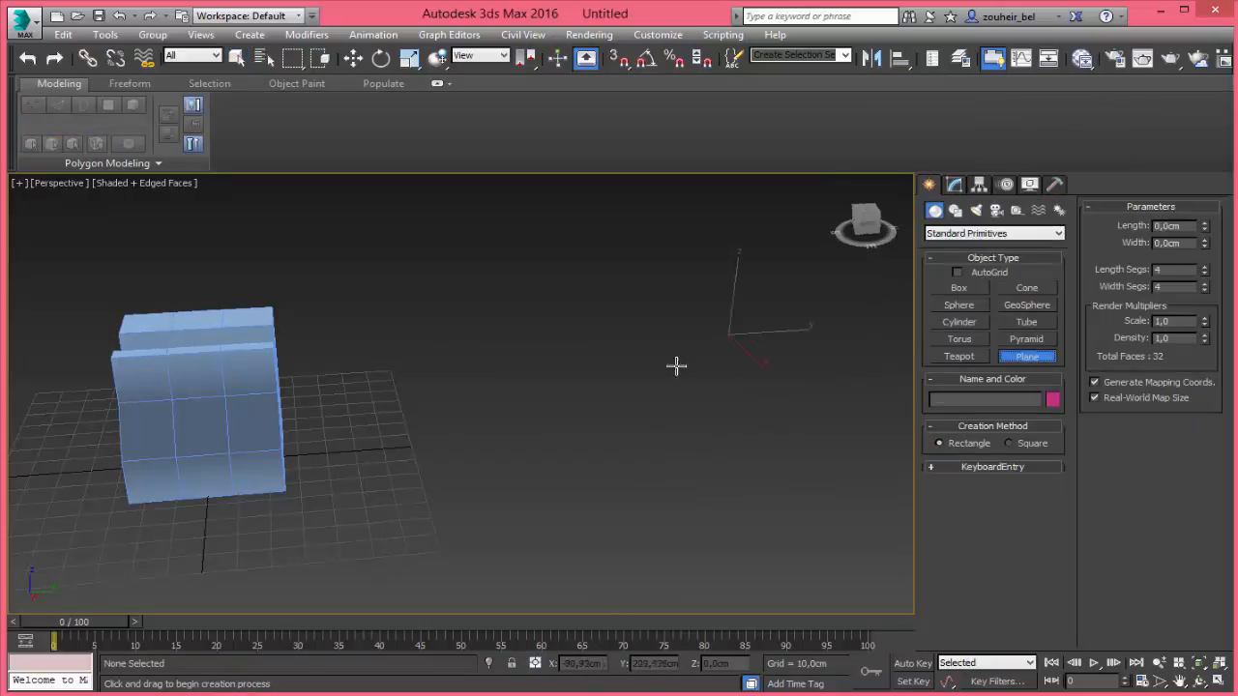
pyautogui.moveTo(730, 337); pyautogui.dragTo(414, 547)
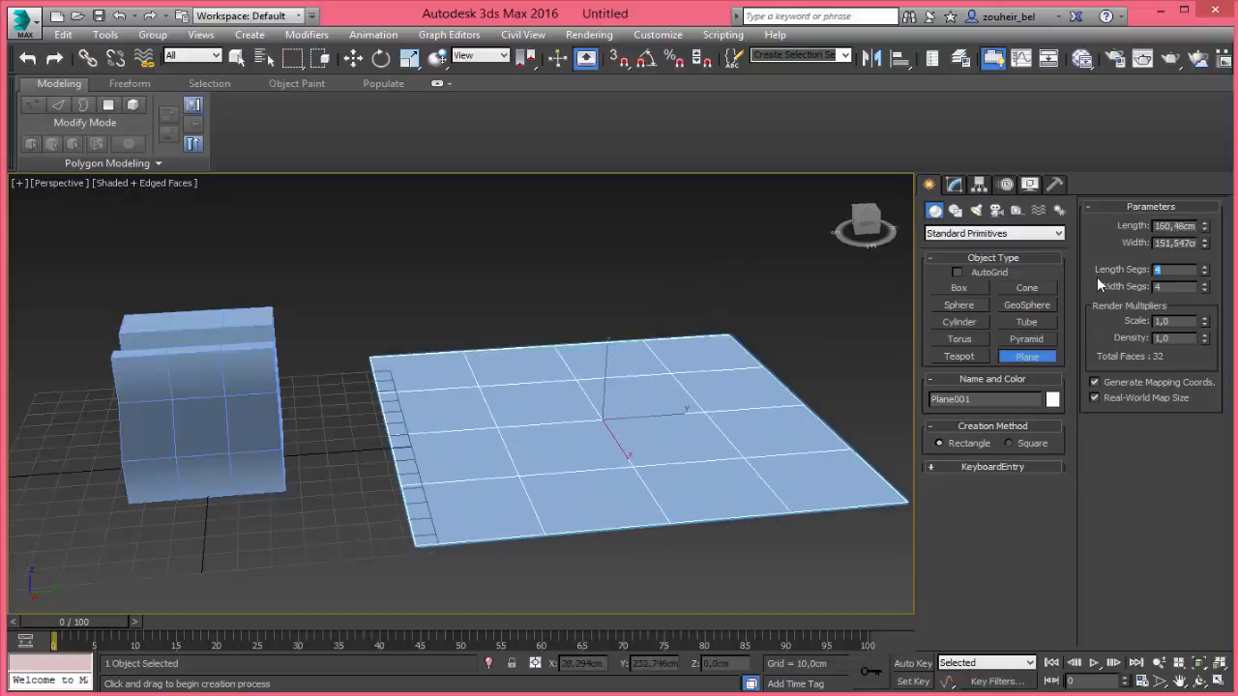
# Set the new plane's length and width segments to 20 each
pyautogui.write('20')
pyautogui.press('Tab')
pyautogui.write('20')
pyautogui.press('Return')
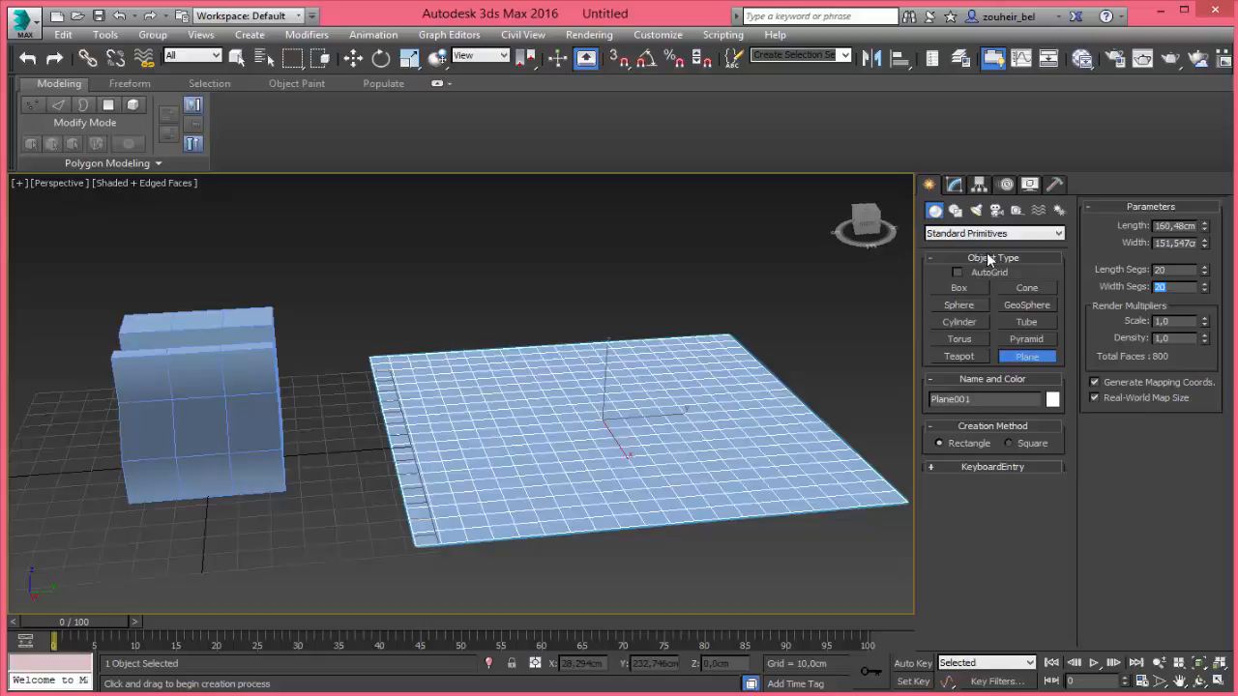
# Convert the 20 by 20 segment plane to an Editable Poly
pyautogui.click(953, 185)
pyautogui.rightClick(963, 250)
pyautogui.click(1033, 389)
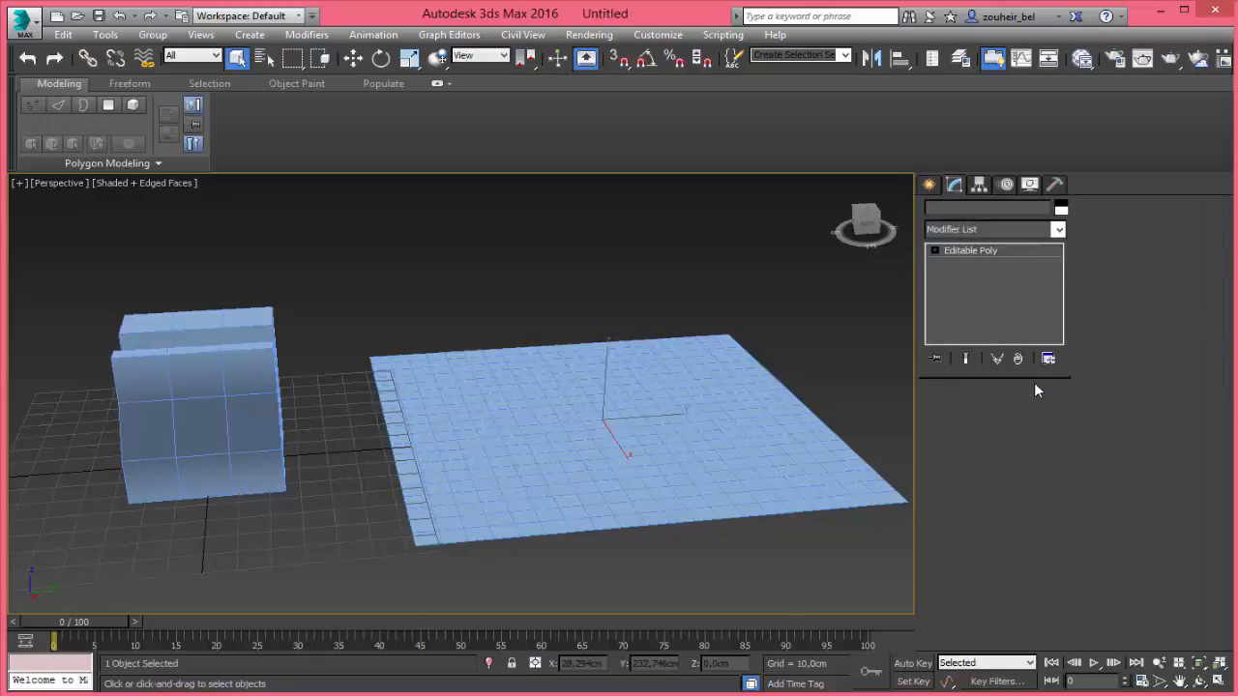
# Select vertices around the plane's centre at Vertex level, and expand and reduce the selection with Grow and Shrink
pyautogui.click(947, 414)
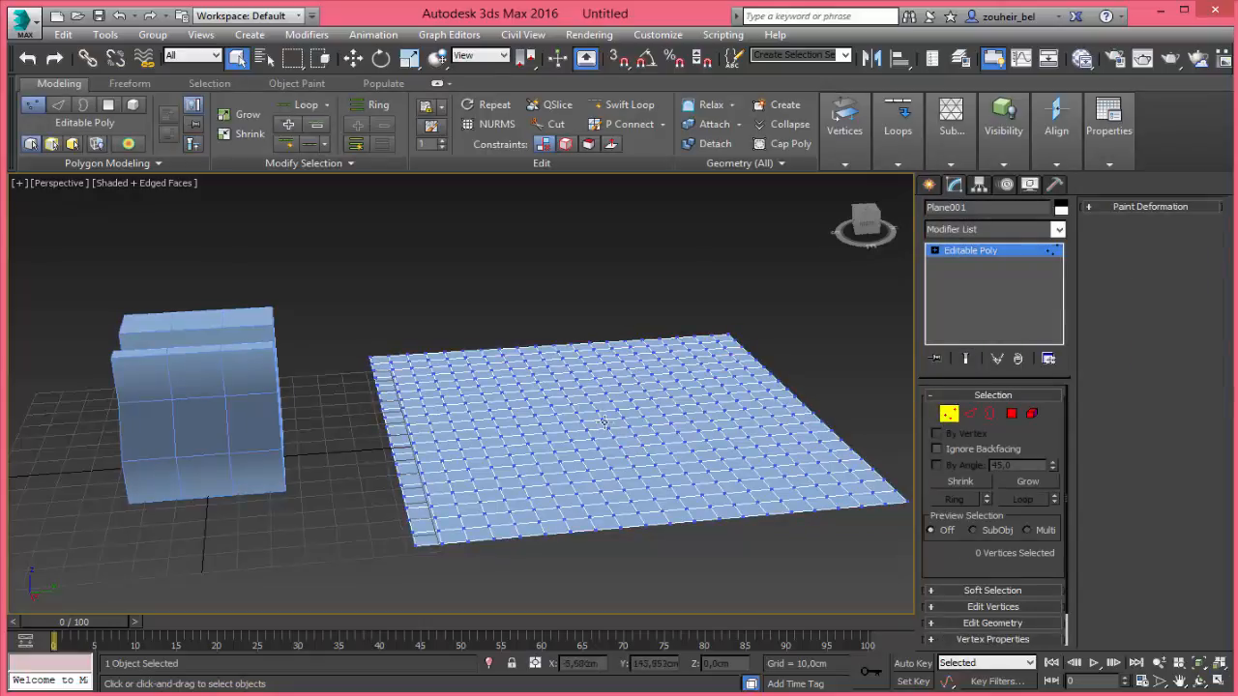
pyautogui.moveTo(593, 405); pyautogui.dragTo(634, 435)
pyautogui.click(1016, 489)
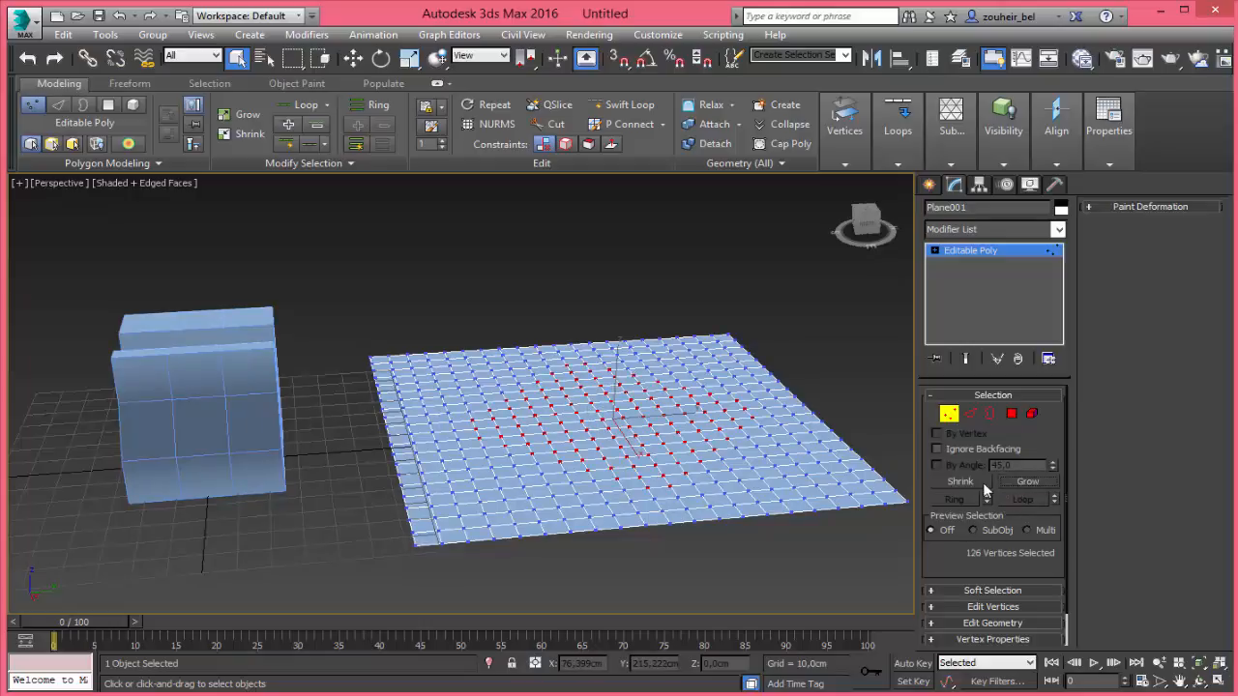
pyautogui.click(975, 481)
pyautogui.click(975, 481)
pyautogui.click(975, 481)
pyautogui.click(975, 481)
pyautogui.click(1026, 481)
pyautogui.click(1026, 482)
pyautogui.click(1026, 482)
pyautogui.click(974, 481)
pyautogui.click(977, 482)
pyautogui.click(978, 483)
# Leave and re-enter the plane's Vertex level, expand the Editable Poly sub-object list, and return to object level
pyautogui.click(949, 417)
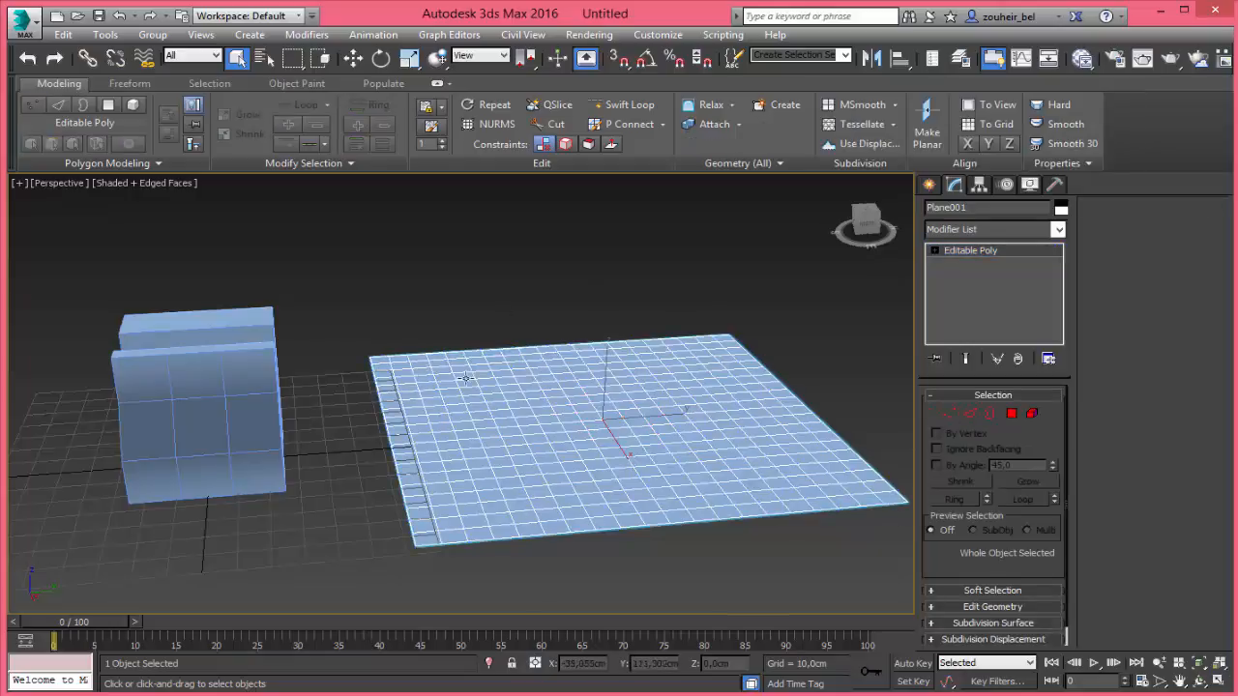
pyautogui.moveTo(165, 268); pyautogui.dragTo(262, 475)
pyautogui.moveTo(385, 315); pyautogui.dragTo(536, 466)
pyautogui.click(952, 416)
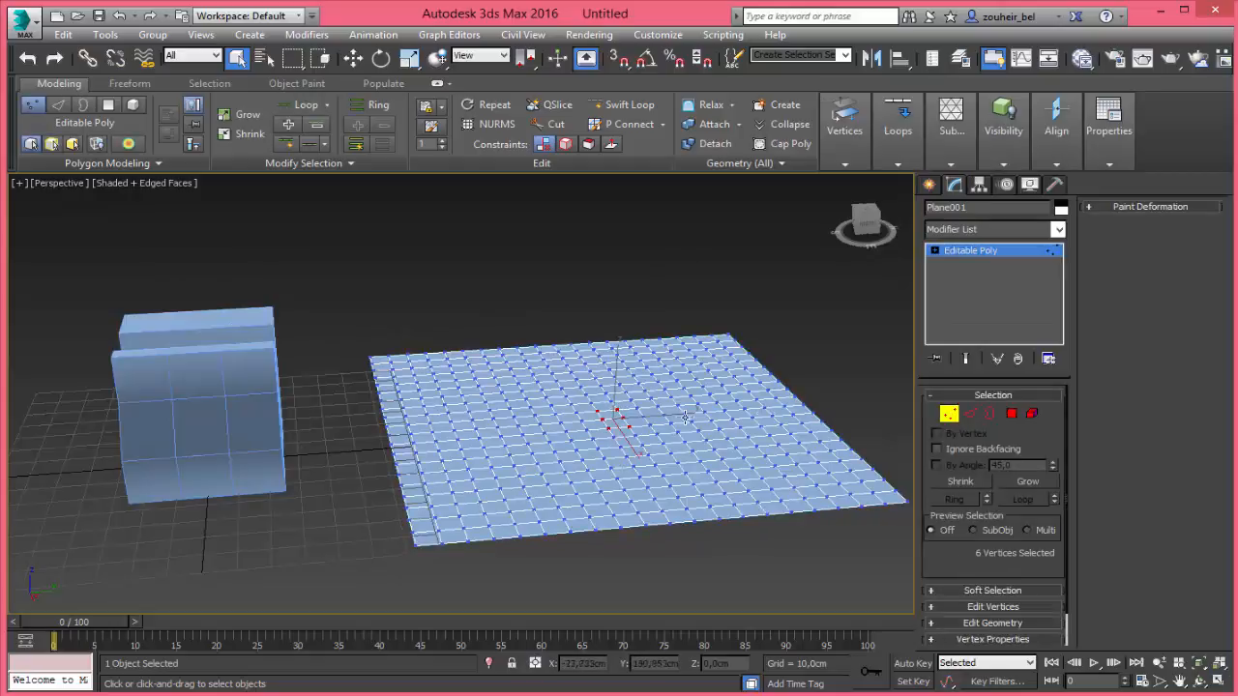
pyautogui.click(934, 250)
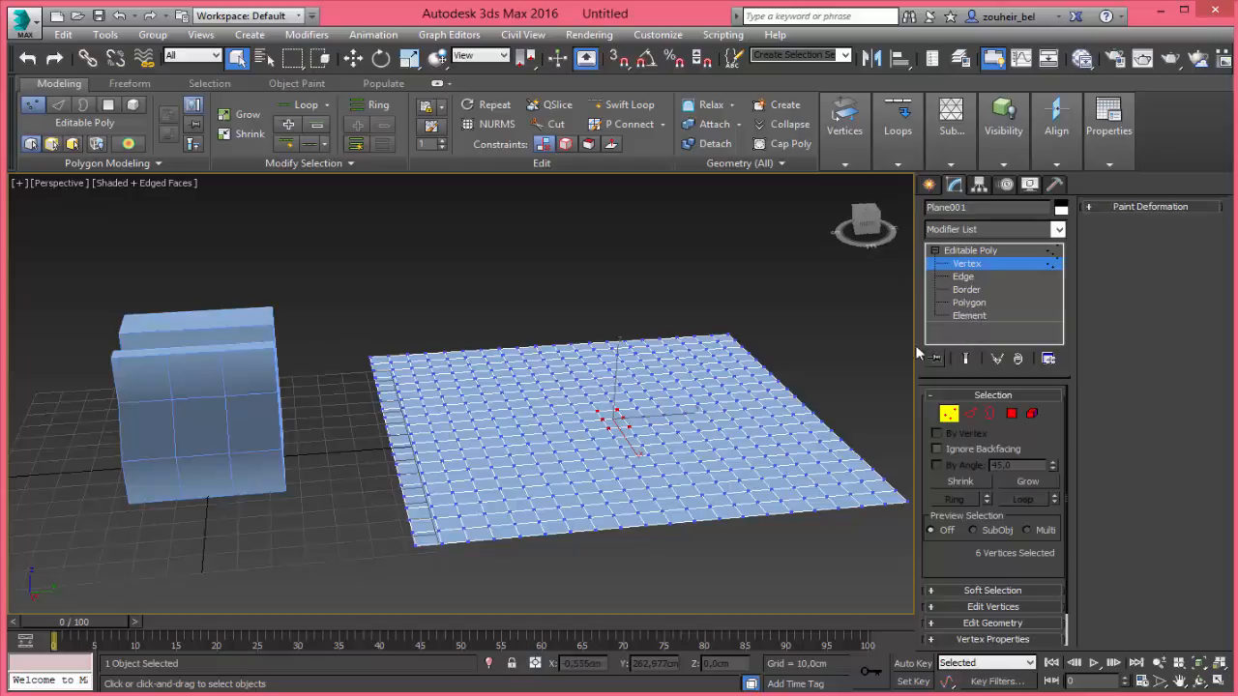
pyautogui.click(195, 363)
pyautogui.click(950, 413)
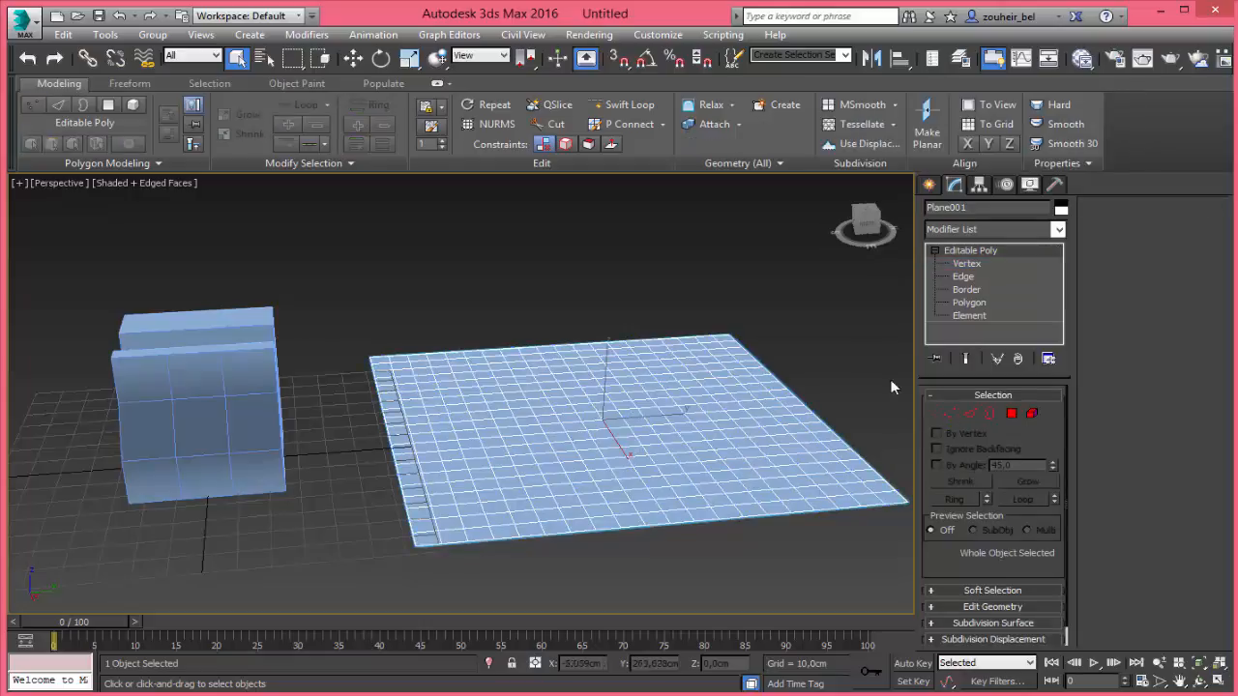
# Collapse and reopen the sub-object list, and switch the object selection between the cube and the plane
pyautogui.click(934, 251)
pyautogui.click(934, 251)
pyautogui.click(241, 403)
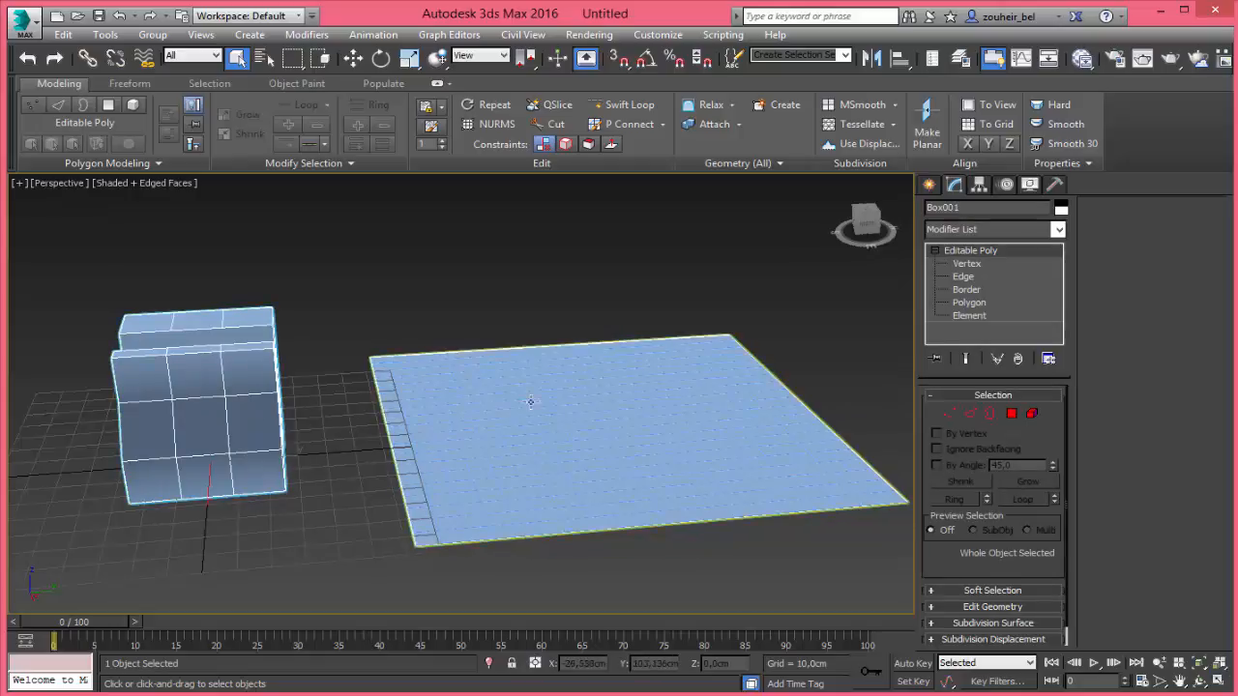
pyautogui.click(533, 399)
pyautogui.click(216, 387)
pyautogui.click(391, 396)
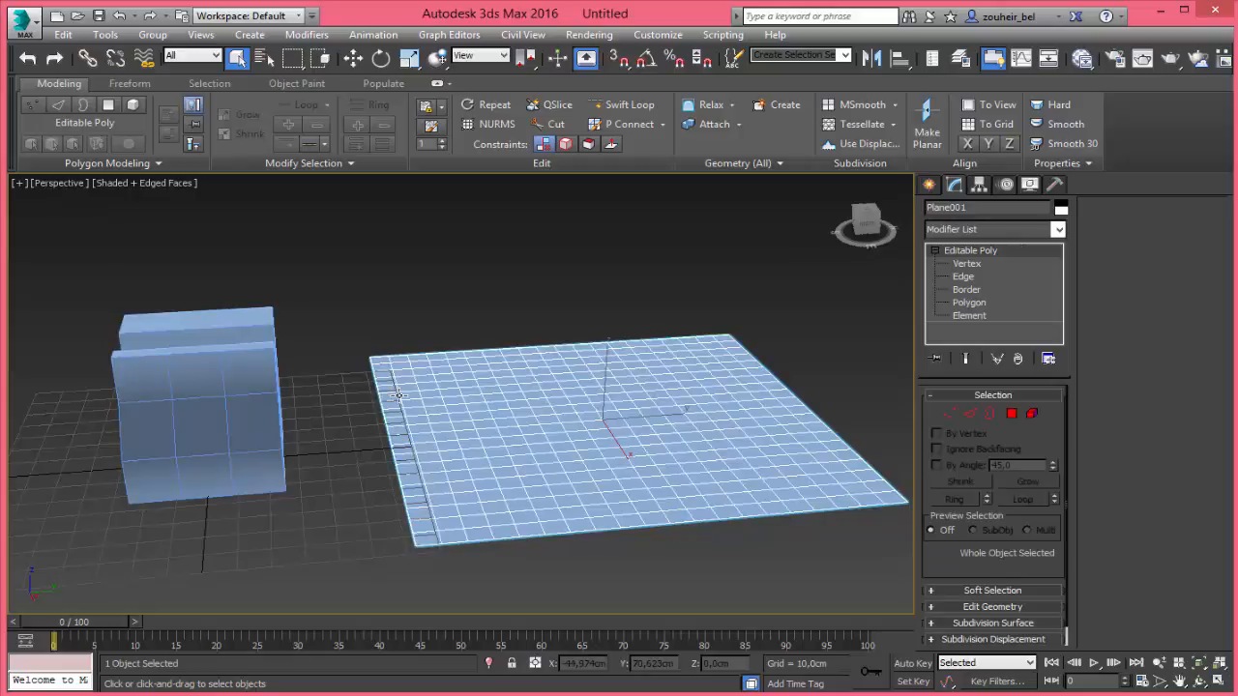
# Delete the plane and select the deformed cube
pyautogui.moveTo(788, 310); pyautogui.dragTo(771, 300, button='middle')
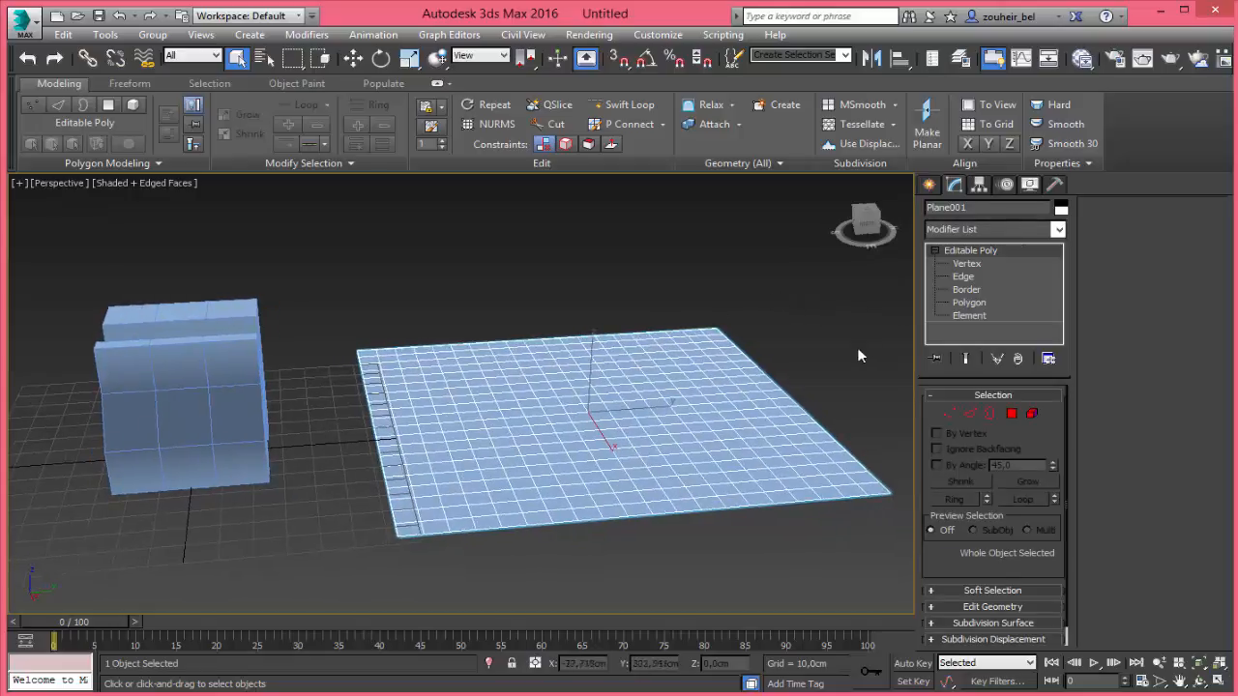
pyautogui.press('Delete')
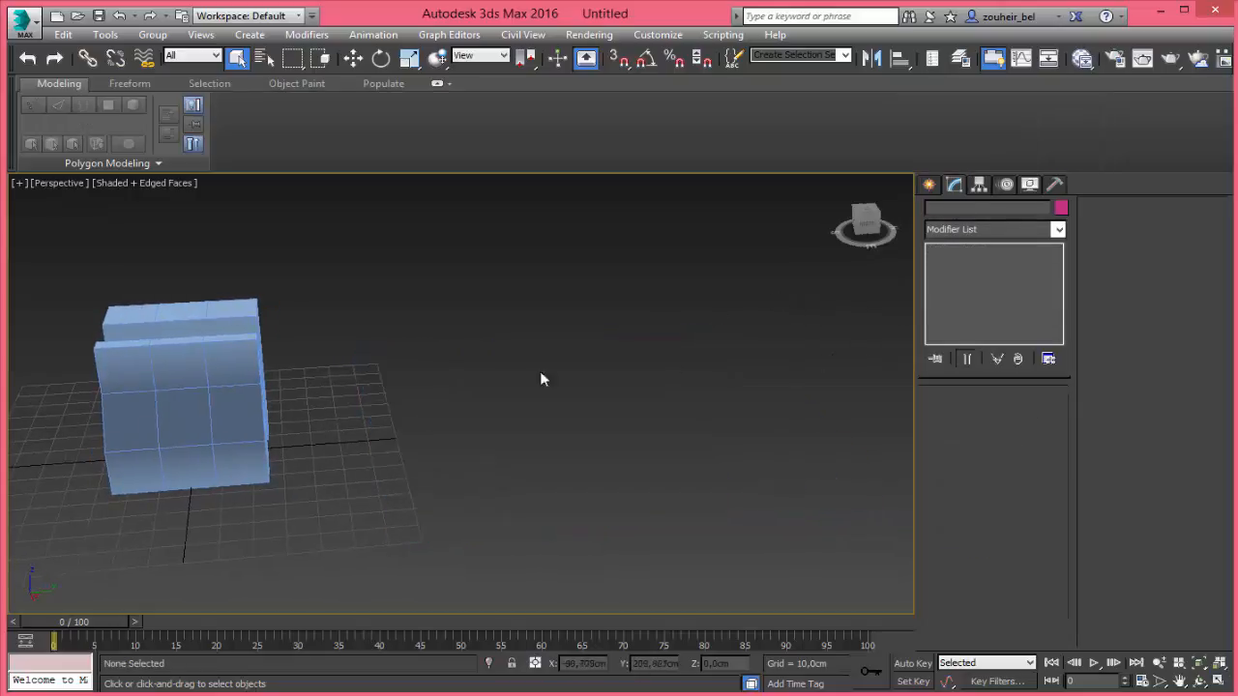
pyautogui.click(232, 392)
pyautogui.moveTo(339, 362); pyautogui.dragTo(660, 406, button='middle')
pyautogui.scroll(5, 608, 417)
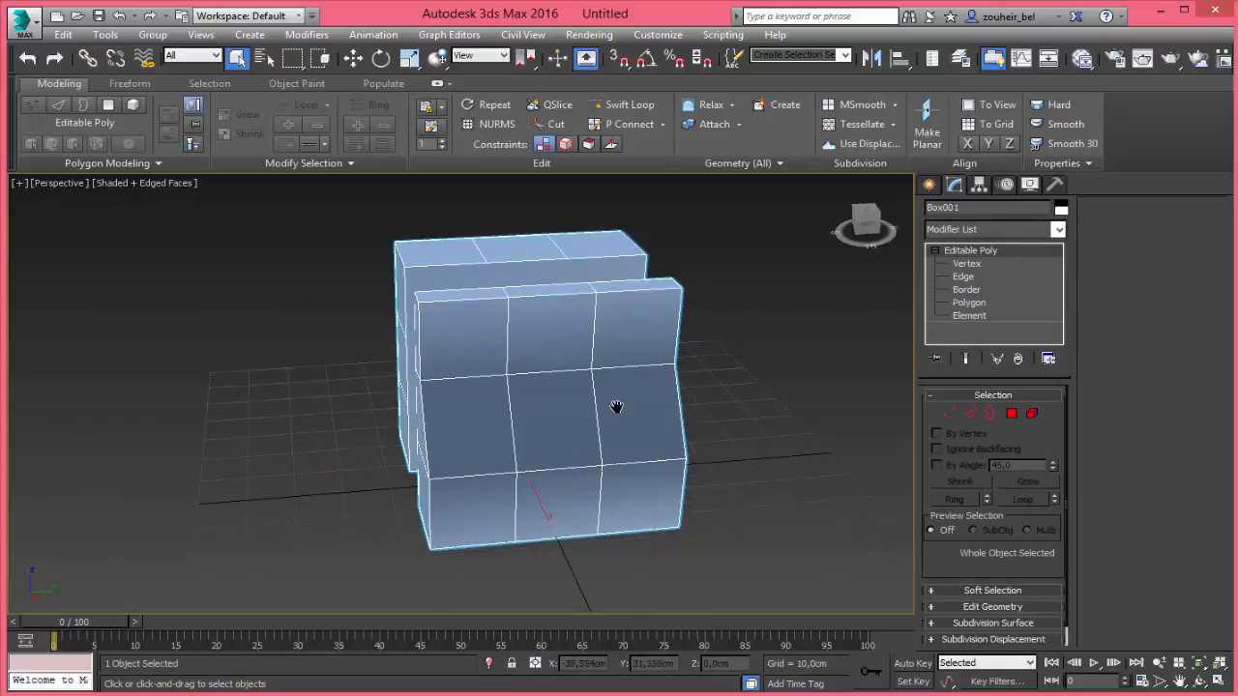
# At the cube's Vertex level, switch Preview Selection between SubObj, Multi and Off, and clear the vertex selection
pyautogui.click(949, 413)
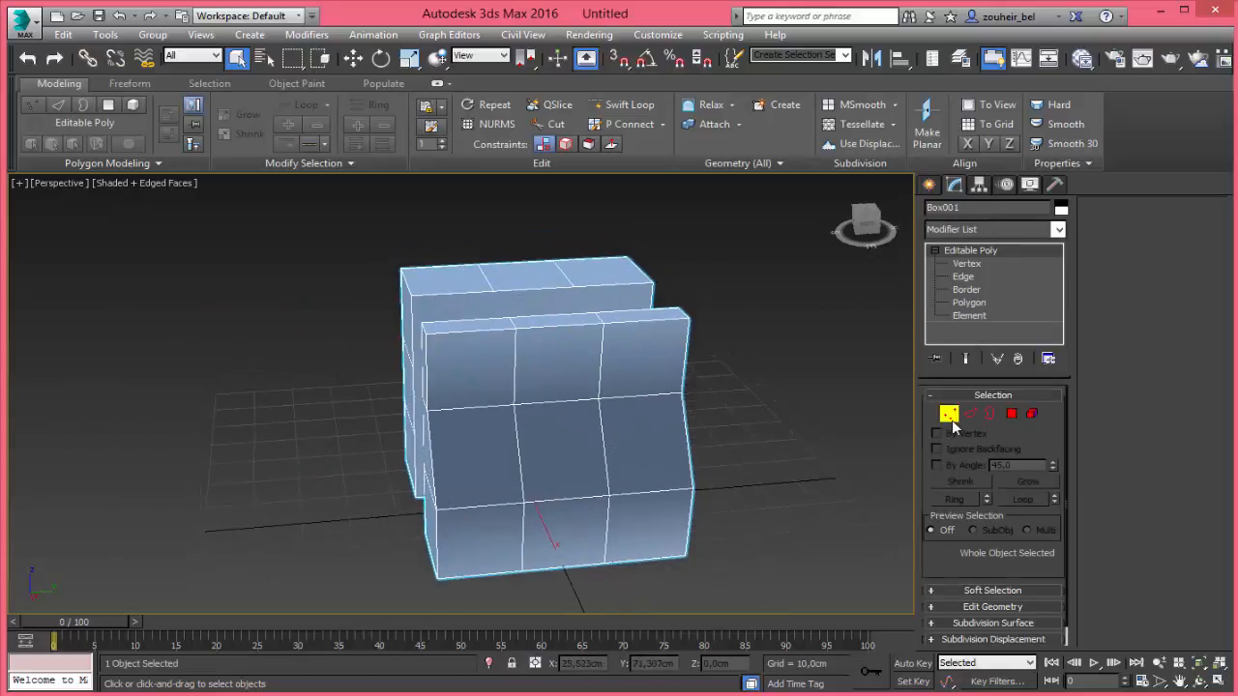
pyautogui.click(974, 530)
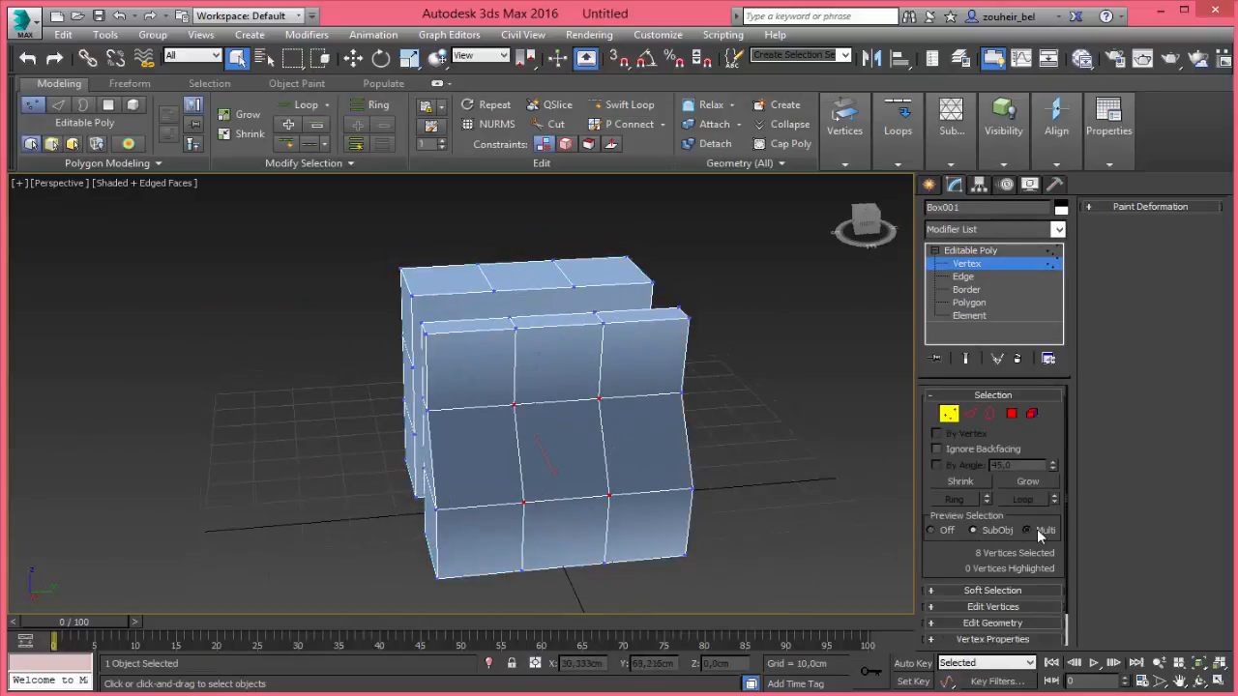
pyautogui.click(1037, 529)
pyautogui.click(934, 529)
pyautogui.click(978, 529)
pyautogui.click(933, 531)
pyautogui.click(794, 467)
# Set Preview Selection to SubObj and examine the vertices on the cube's front face up close
pyautogui.click(973, 530)
pyautogui.moveTo(620, 431); pyautogui.dragTo(583, 378, button='middle')
pyautogui.scroll(5, 625, 448)
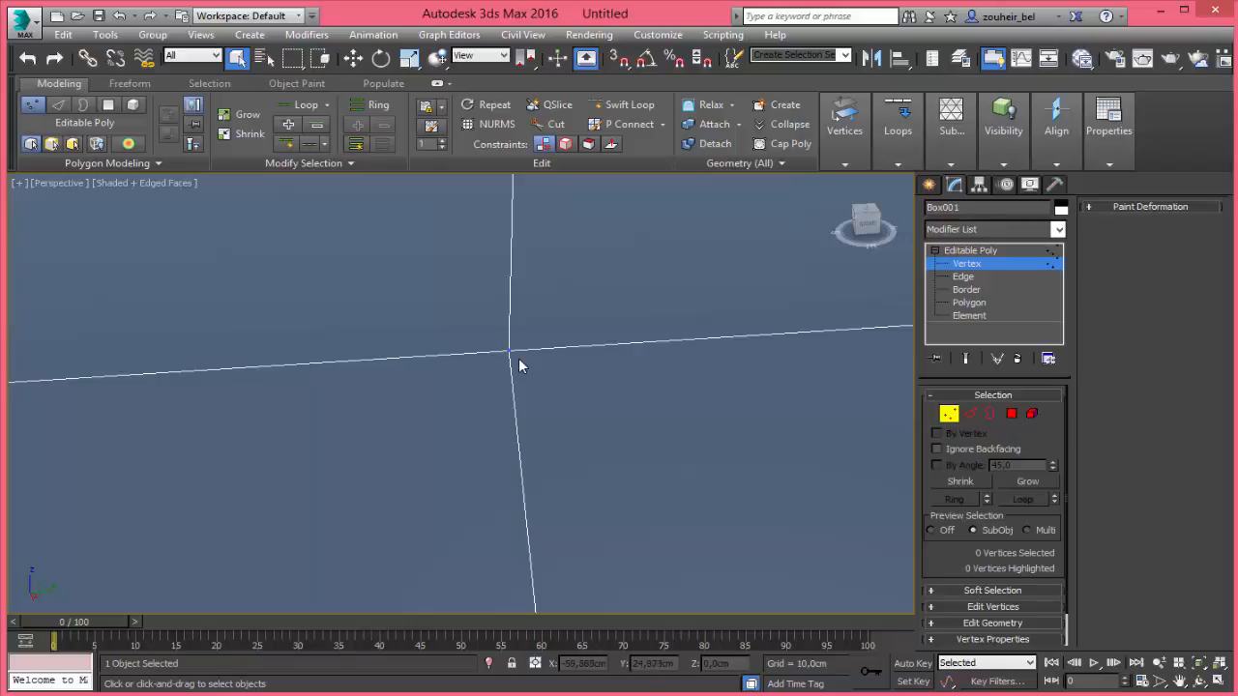
pyautogui.scroll(-5, 512, 376)
pyautogui.moveTo(558, 378); pyautogui.dragTo(552, 368, button='middle')
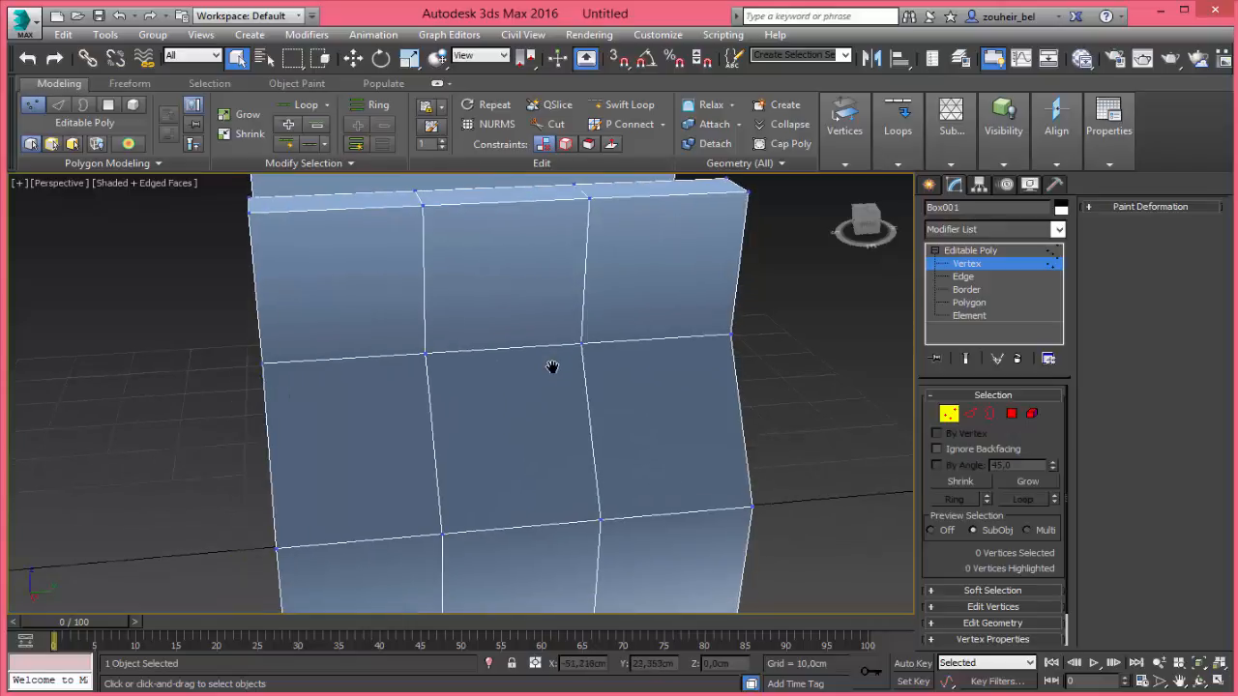
pyautogui.scroll(-3, 552, 367)
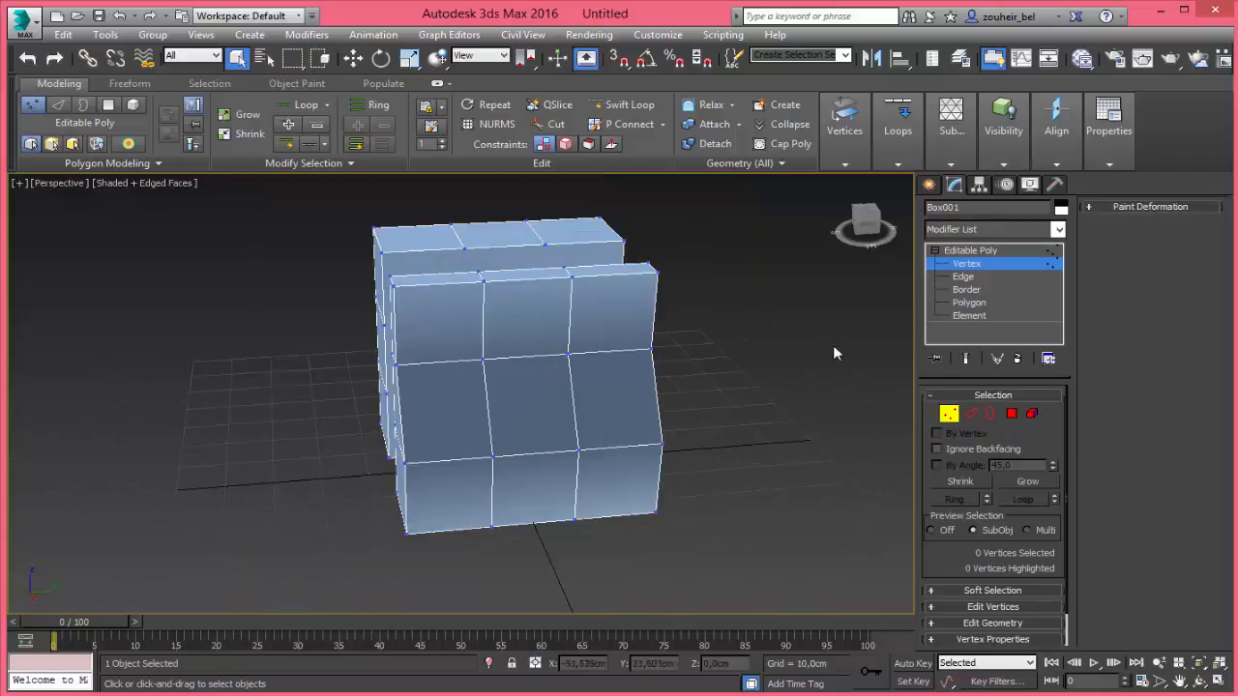
# Set Preview Selection to Multi and pick the front face's lower-right, lower-middle and centre polygons in turn
pyautogui.click(1027, 529)
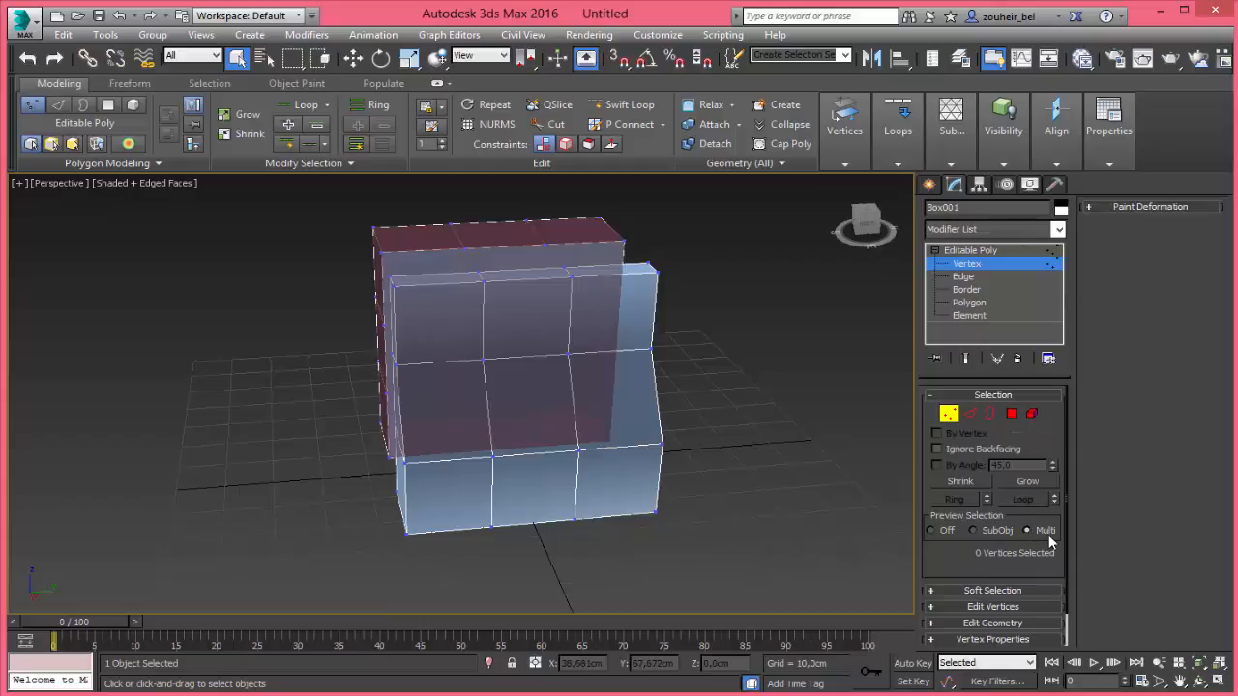
pyautogui.click(616, 477)
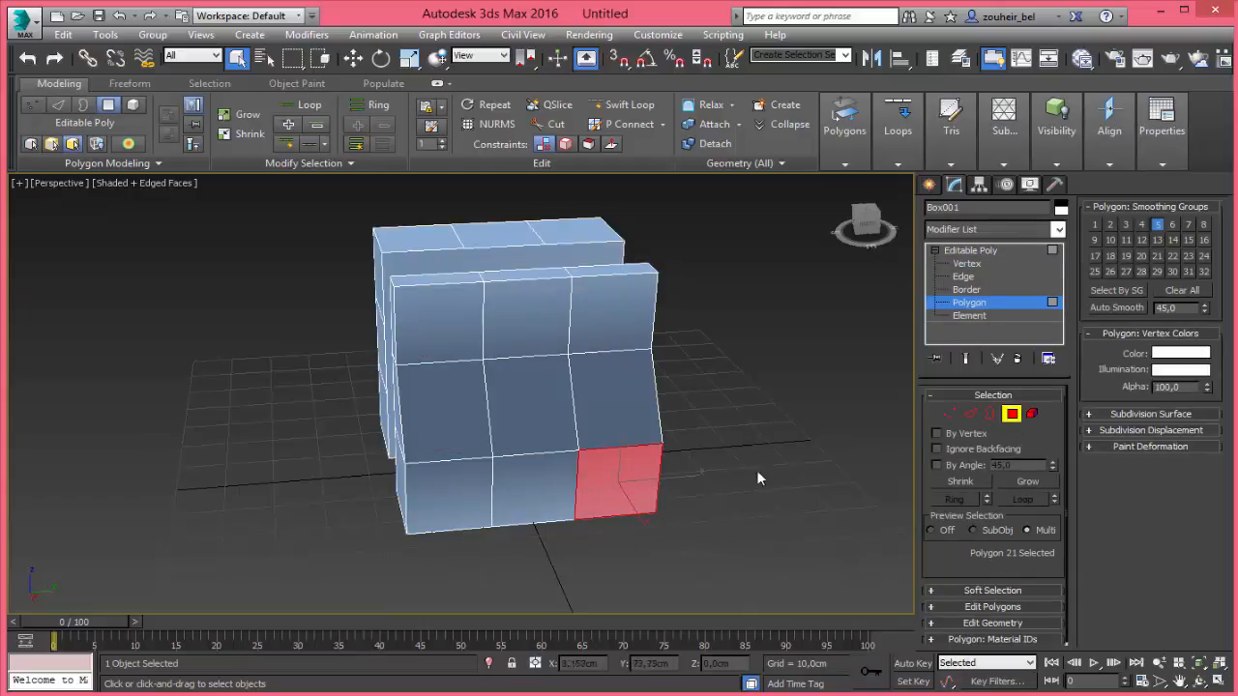
pyautogui.click(547, 489)
pyautogui.click(532, 401)
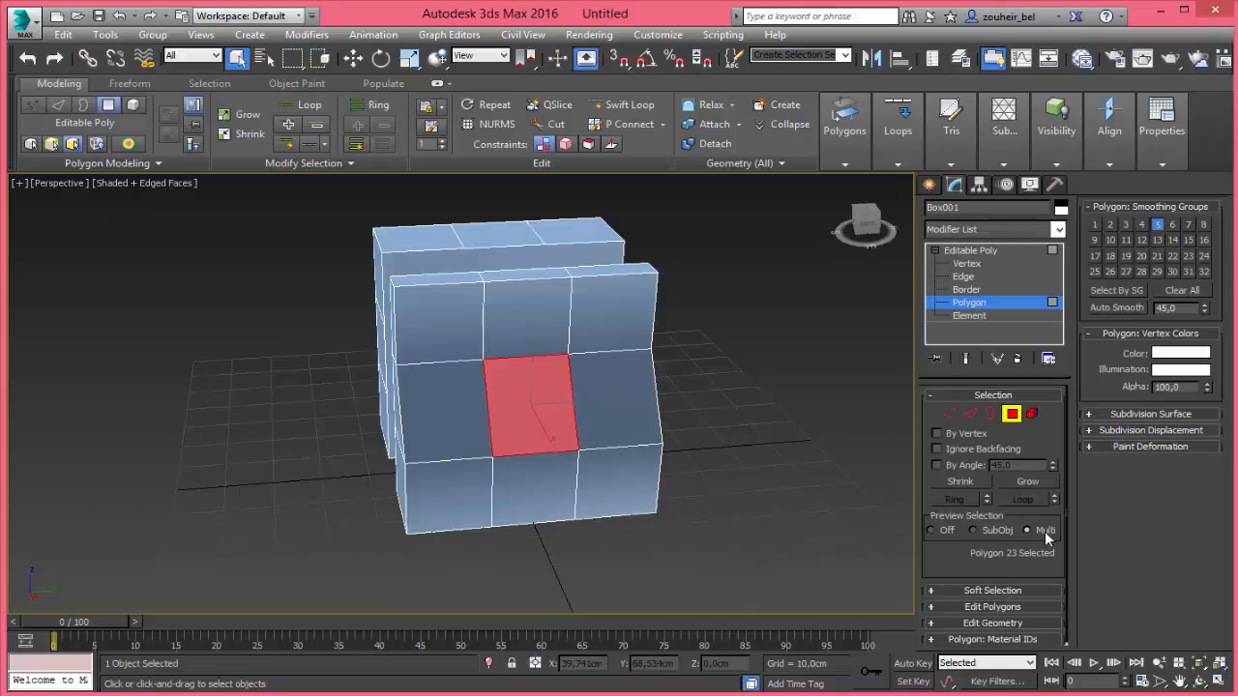
# Compare the SubObj, Multi and Off preview modes at Edge and Polygon levels, leaving Preview Selection at Off
pyautogui.click(999, 531)
pyautogui.click(930, 530)
pyautogui.click(974, 529)
pyautogui.press('2')
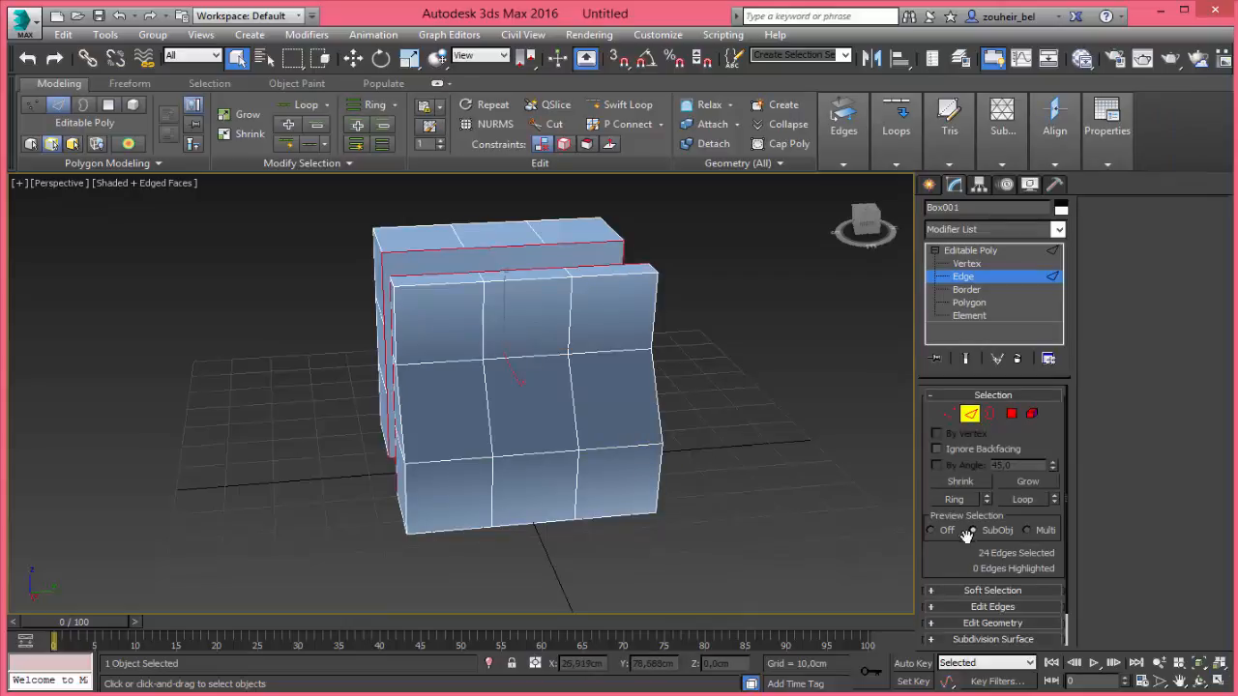
pyautogui.click(1011, 413)
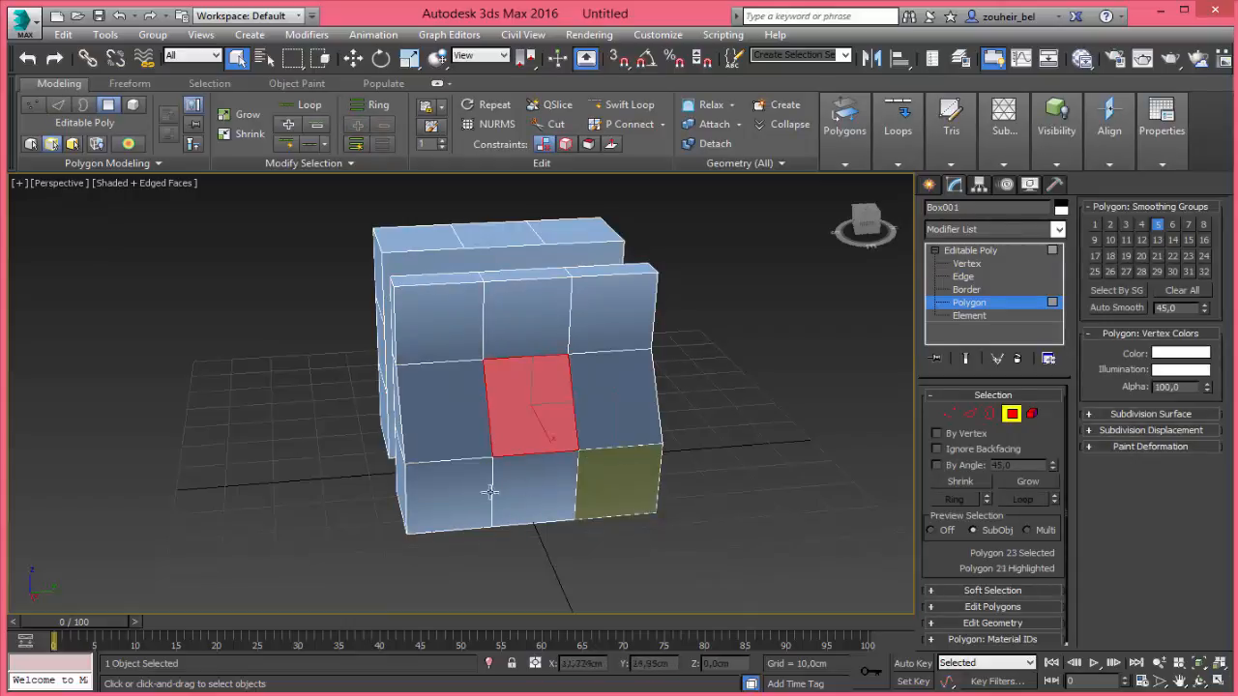
pyautogui.click(1033, 530)
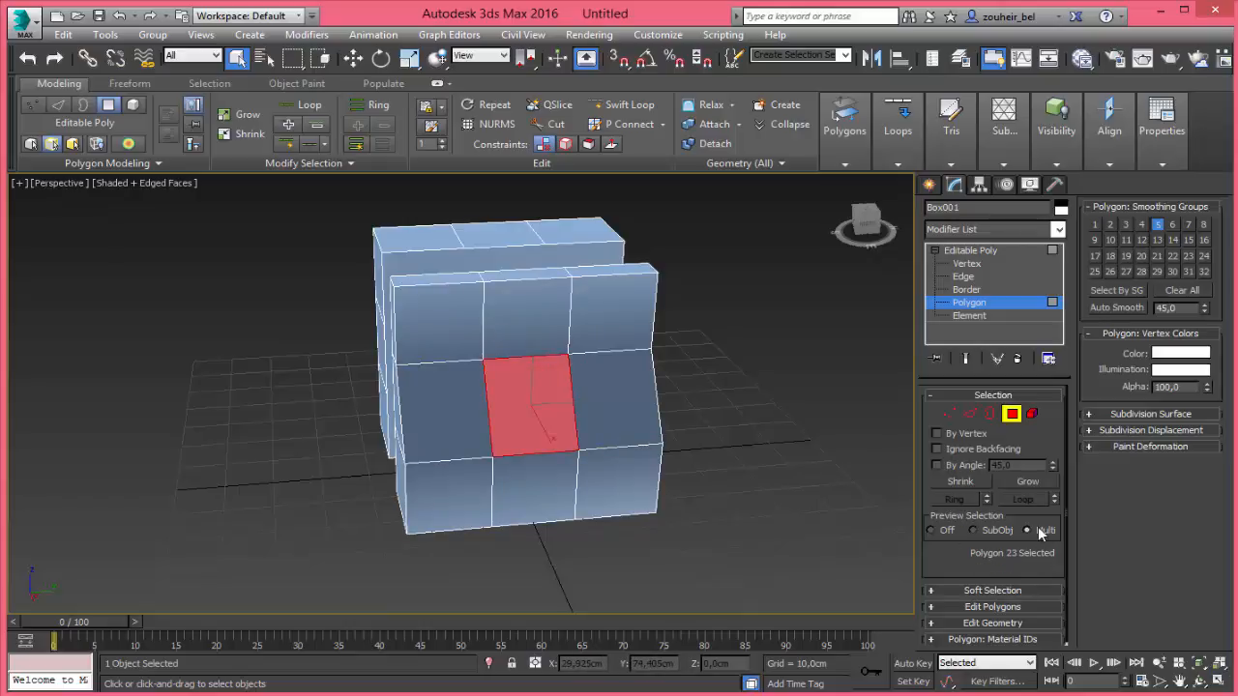
pyautogui.click(931, 530)
# Clear the cube's edge selection, enable By Vertex, and select the four edges meeting at the front face's upper-right interior vertex
pyautogui.click(970, 413)
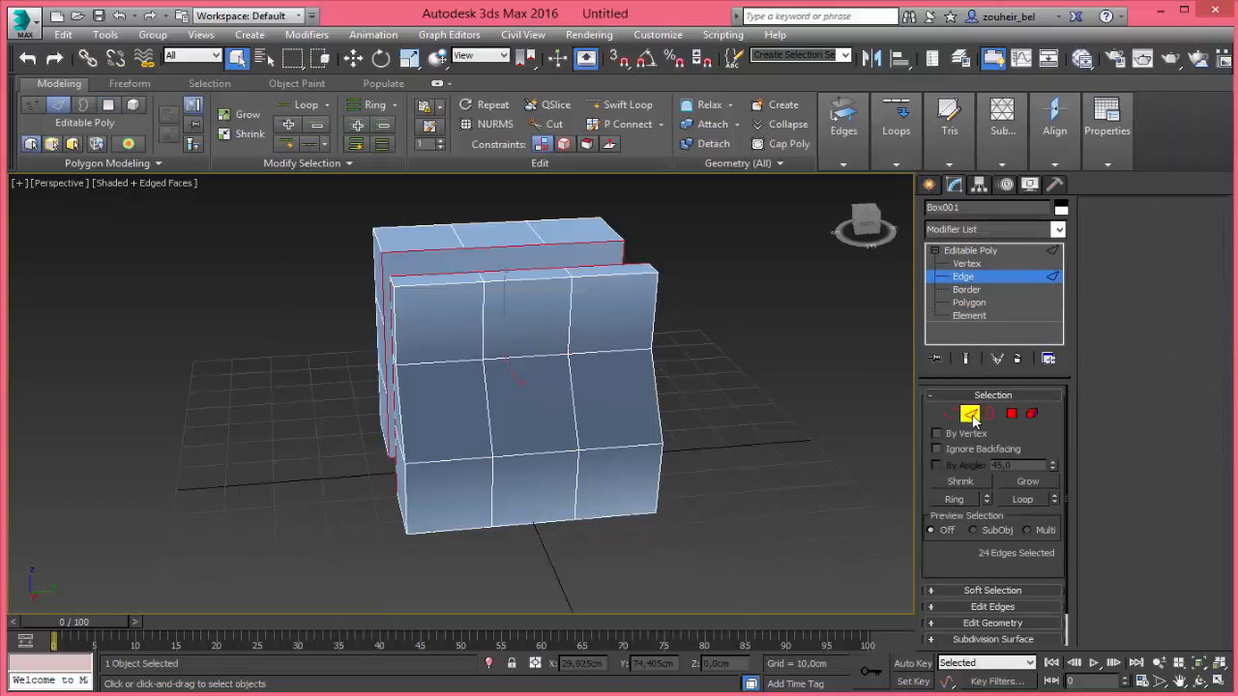
pyautogui.click(751, 394)
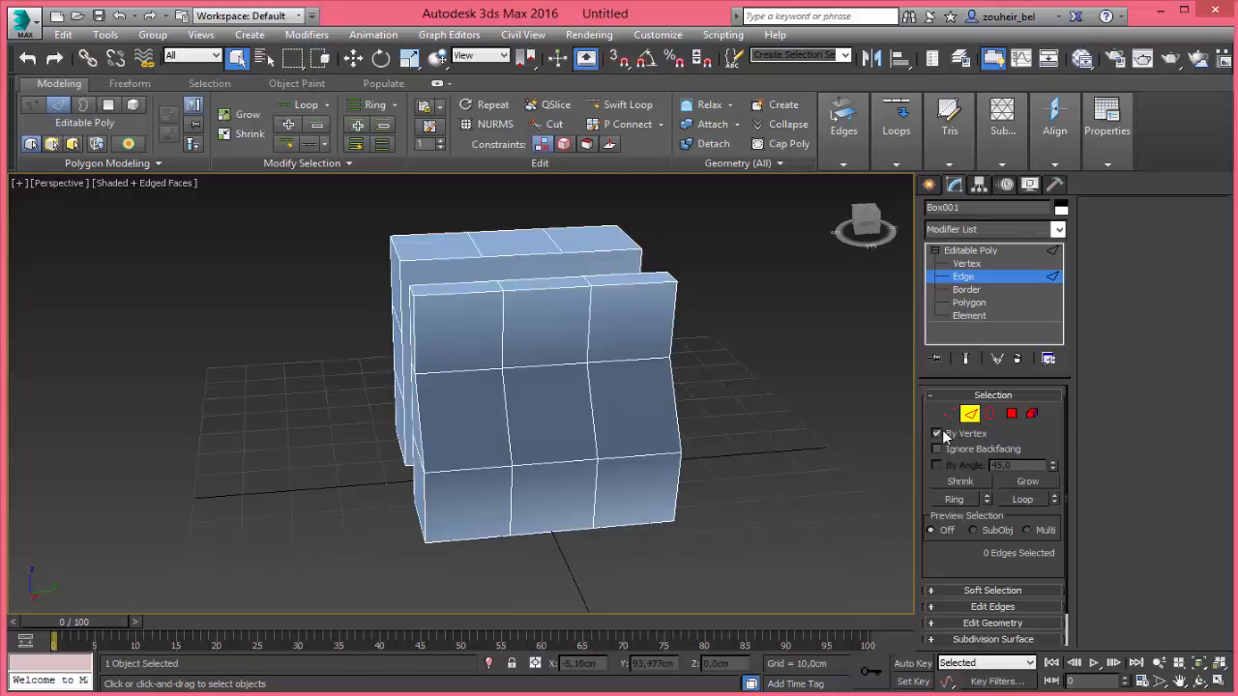
pyautogui.click(942, 434)
pyautogui.click(633, 359)
pyautogui.click(586, 330)
pyautogui.click(587, 392)
pyautogui.click(640, 365)
pyautogui.click(587, 362)
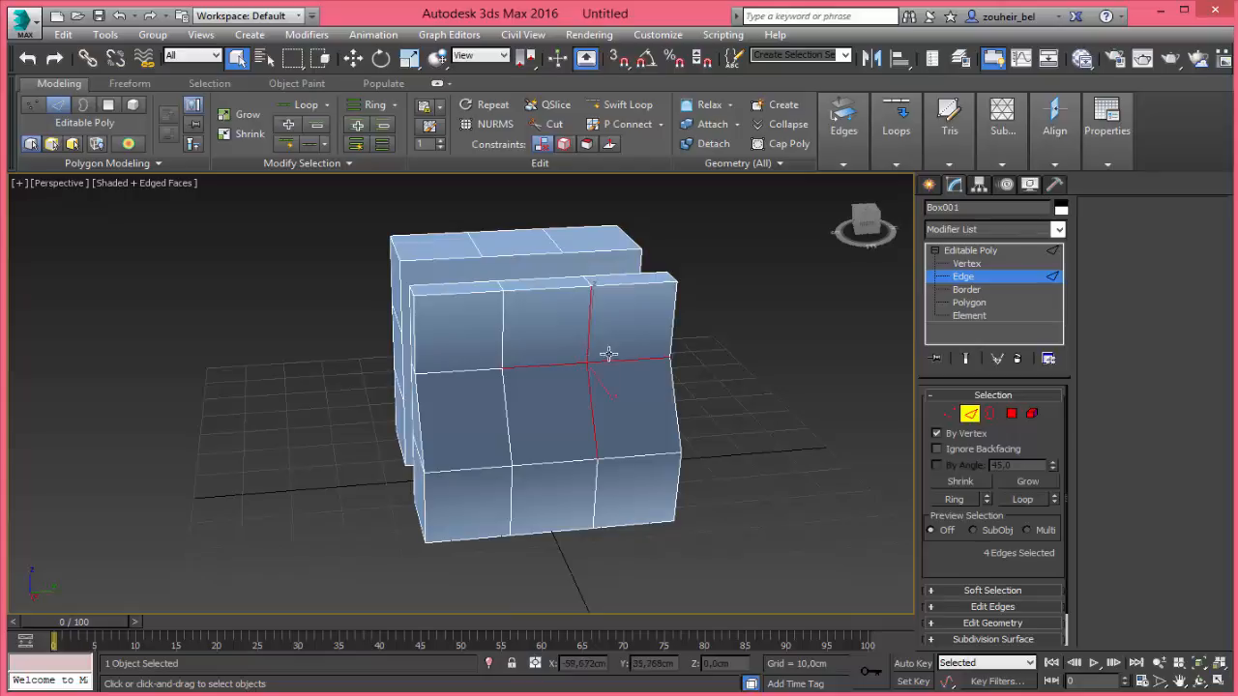
pyautogui.click(550, 365)
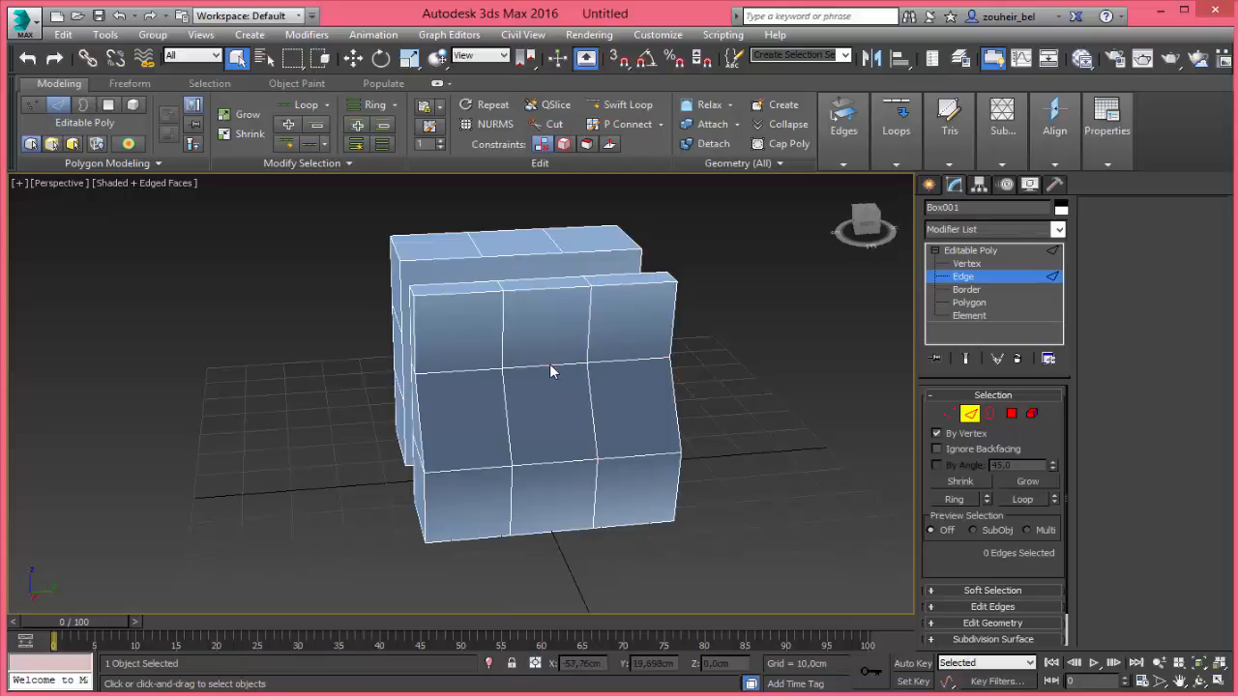
pyautogui.click(585, 363)
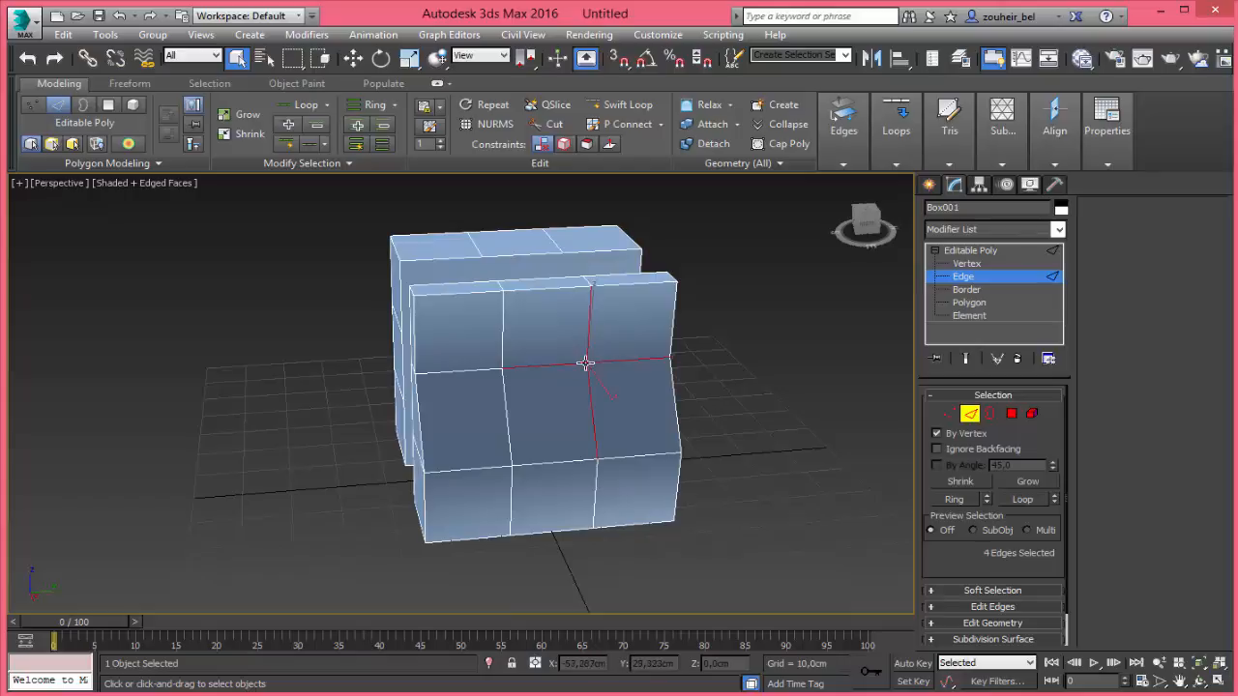
# Turn off By Vertex, try Grow and Shrink on the edge selection, then clear it and leave Edge level
pyautogui.click(964, 438)
pyautogui.click(1031, 478)
pyautogui.click(974, 480)
pyautogui.click(1008, 480)
pyautogui.click(975, 482)
pyautogui.click(1013, 489)
pyautogui.click(981, 484)
pyautogui.click(790, 439)
pyautogui.moveTo(757, 414); pyautogui.dragTo(695, 407, button='middle')
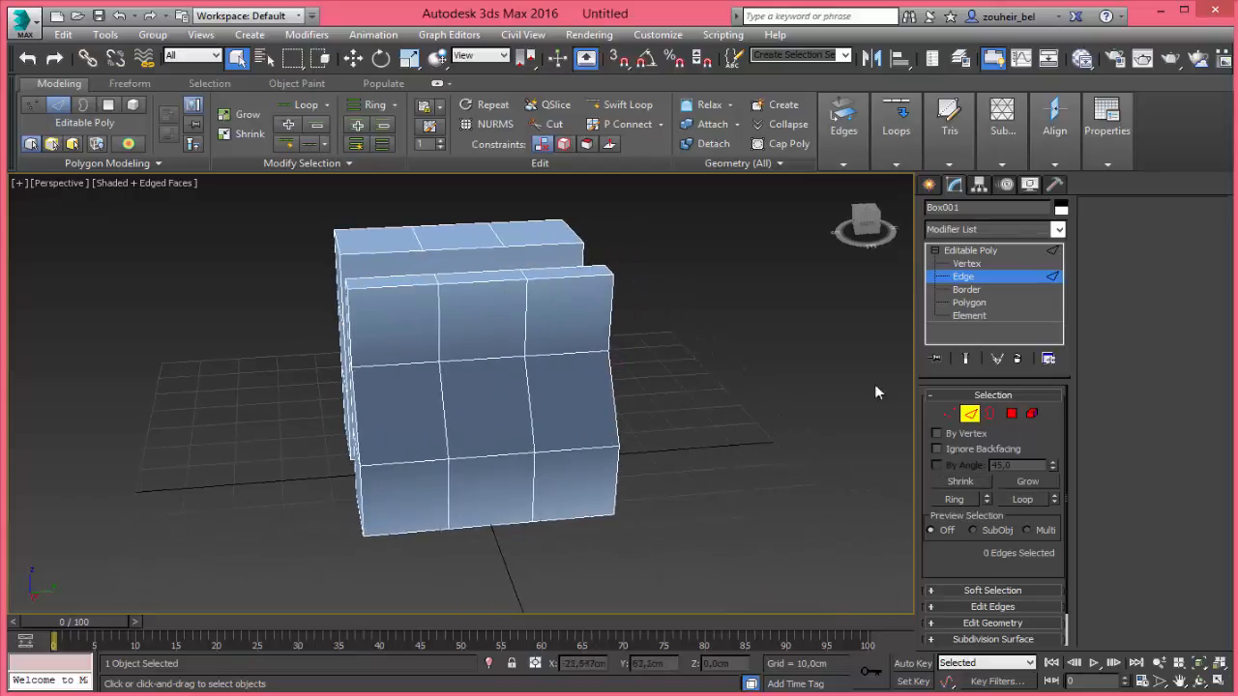
pyautogui.click(970, 414)
# Draw a cylinder beside the cube with a radius of about 18 cm and a height of about 57 cm
pyautogui.click(928, 184)
pyautogui.moveTo(769, 334); pyautogui.dragTo(630, 364, button='middle')
pyautogui.click(959, 321)
pyautogui.moveTo(692, 436); pyautogui.dragTo(715, 474)
pyautogui.click(712, 222)
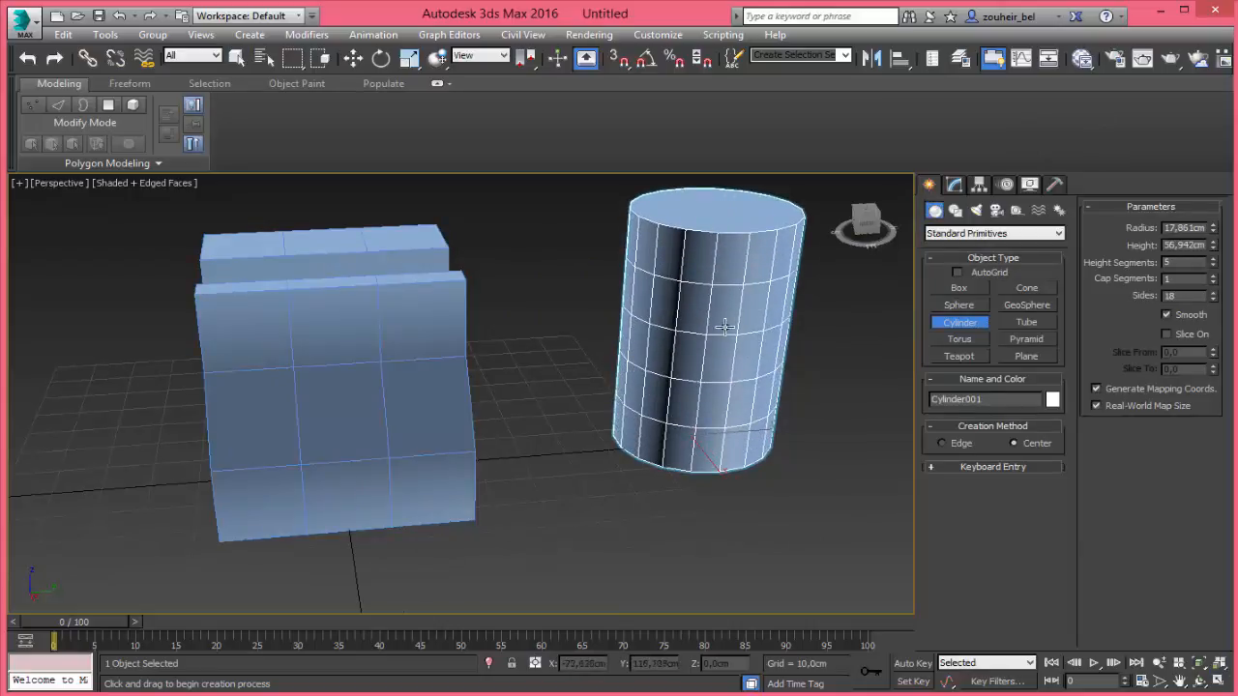
# Convert the cylinder to an Editable Poly
pyautogui.keyDown('alt'); pyautogui.moveTo(721, 370); pyautogui.dragTo(654, 371, button='middle'); pyautogui.keyUp('alt')
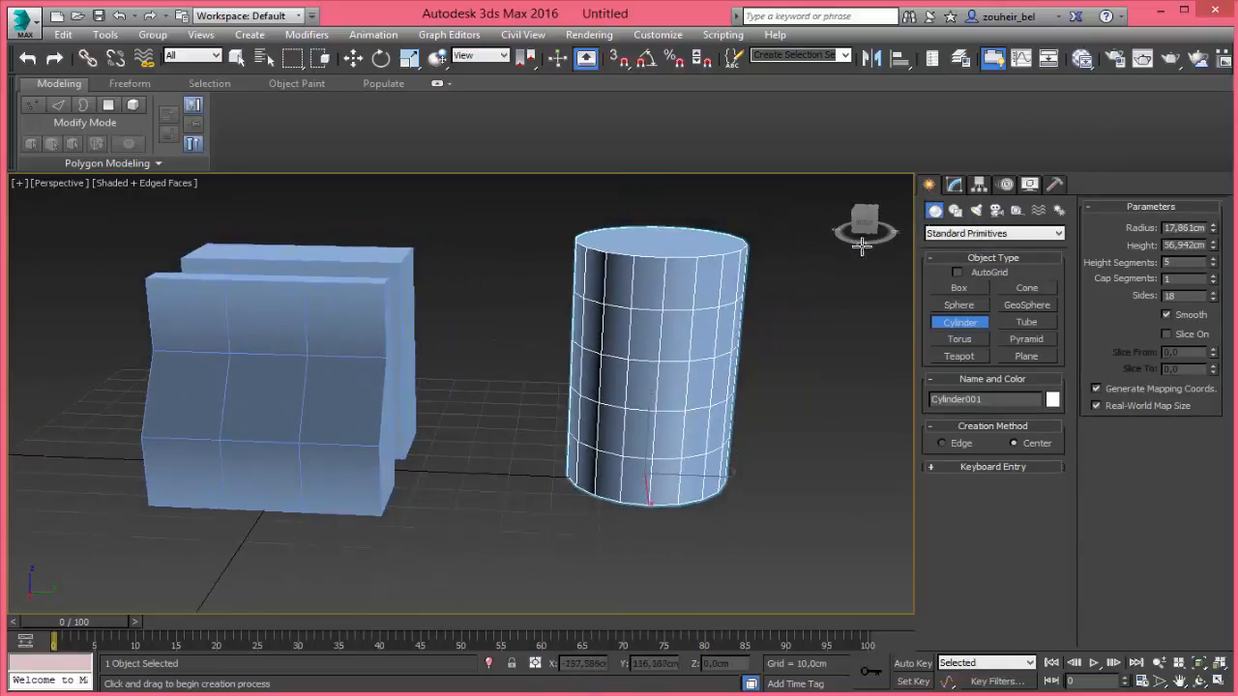
pyautogui.click(950, 186)
pyautogui.rightClick(972, 248)
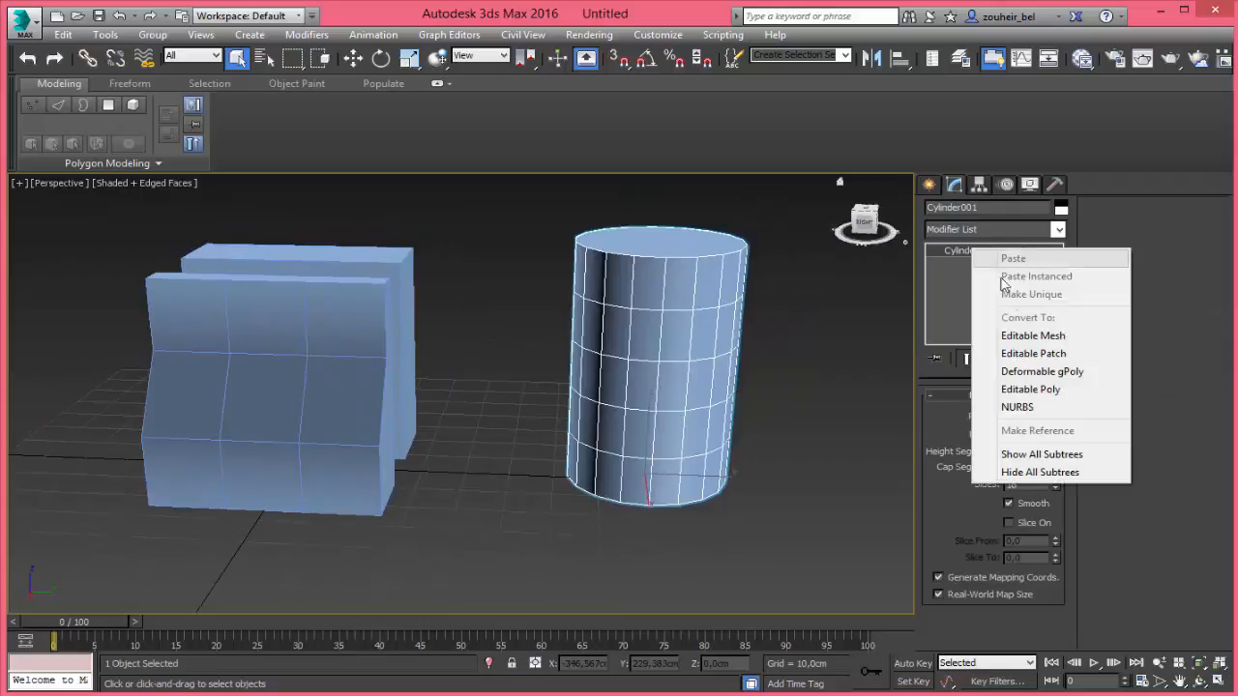
pyautogui.click(1028, 389)
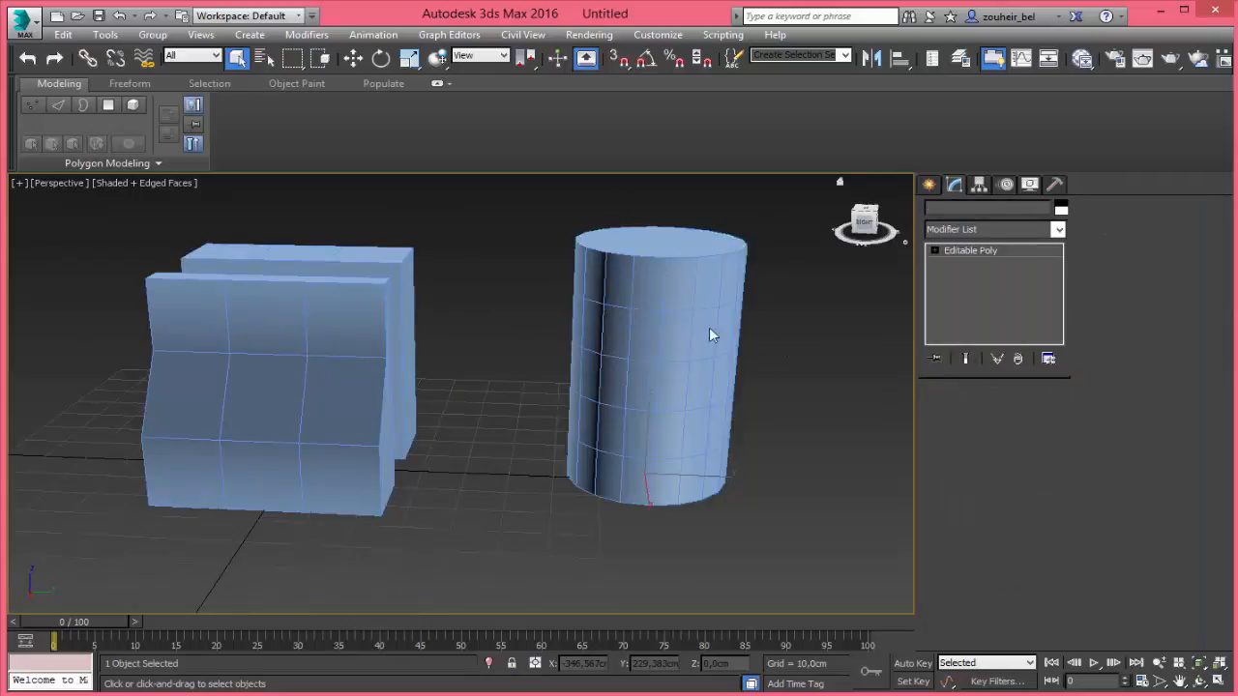
# Enter Edge level on the cylinder, pick a horizontal side edge and expand it to its ring
pyautogui.click(970, 414)
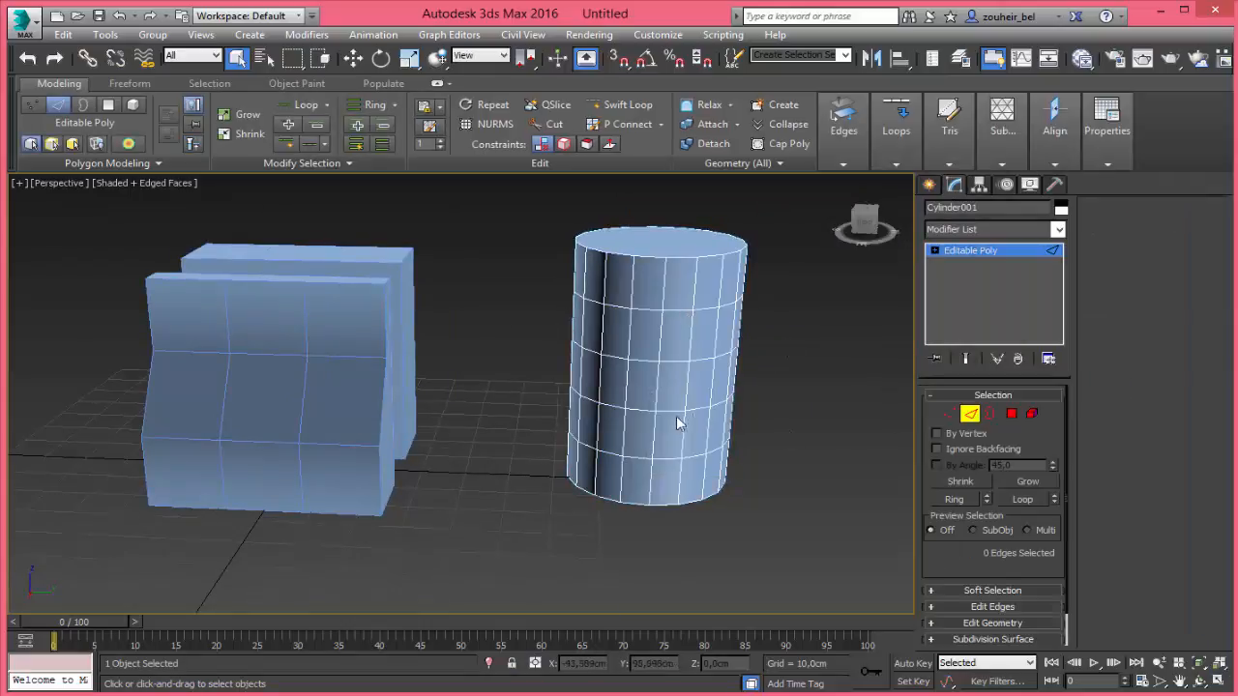
pyautogui.click(667, 413)
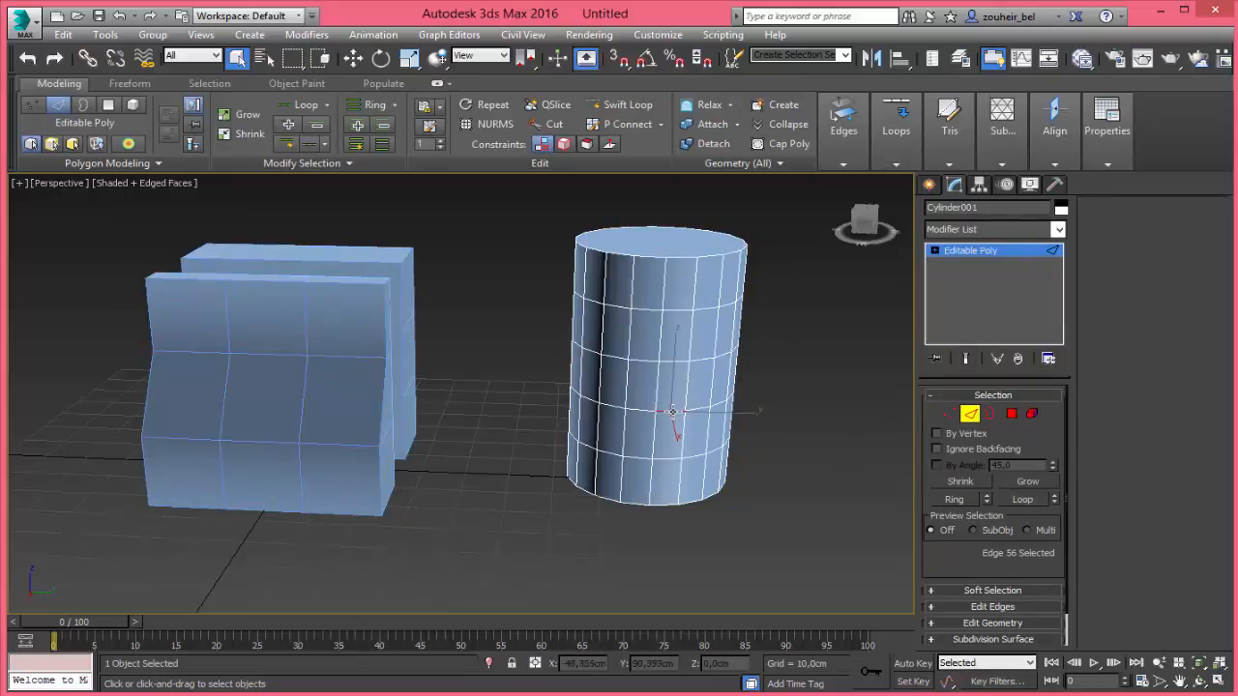
pyautogui.keyDown('alt'); pyautogui.moveTo(758, 433); pyautogui.dragTo(787, 429, button='middle'); pyautogui.keyUp('alt')
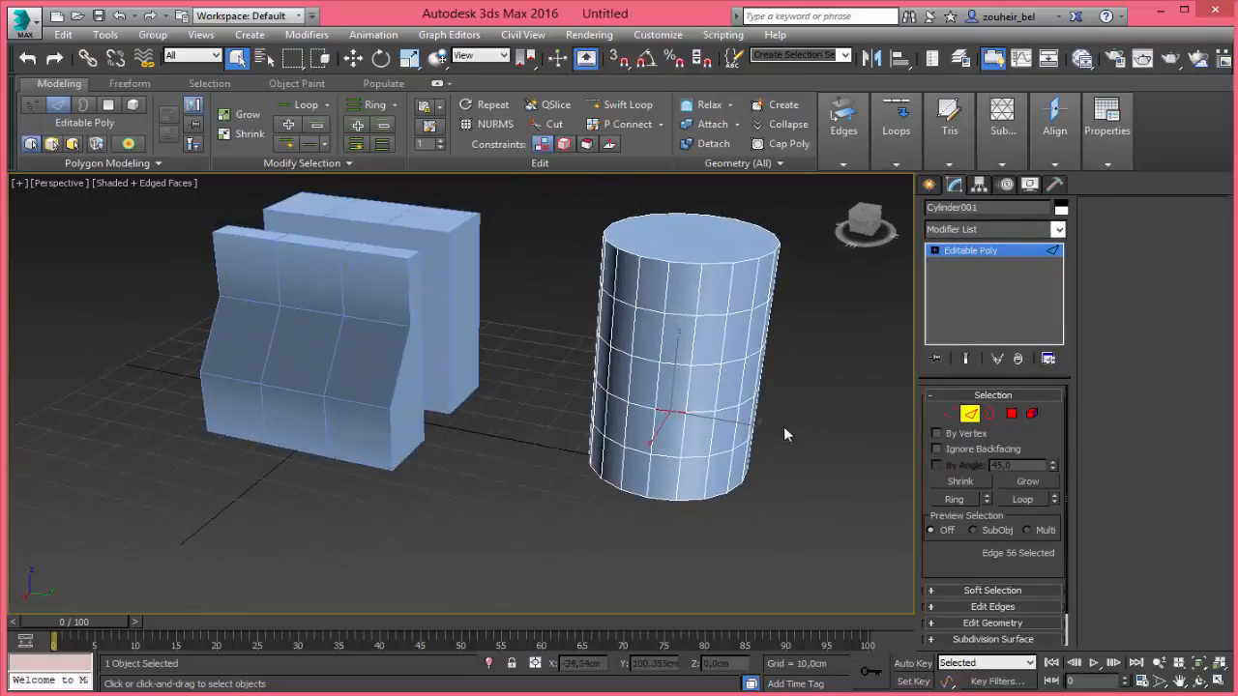
pyautogui.click(953, 500)
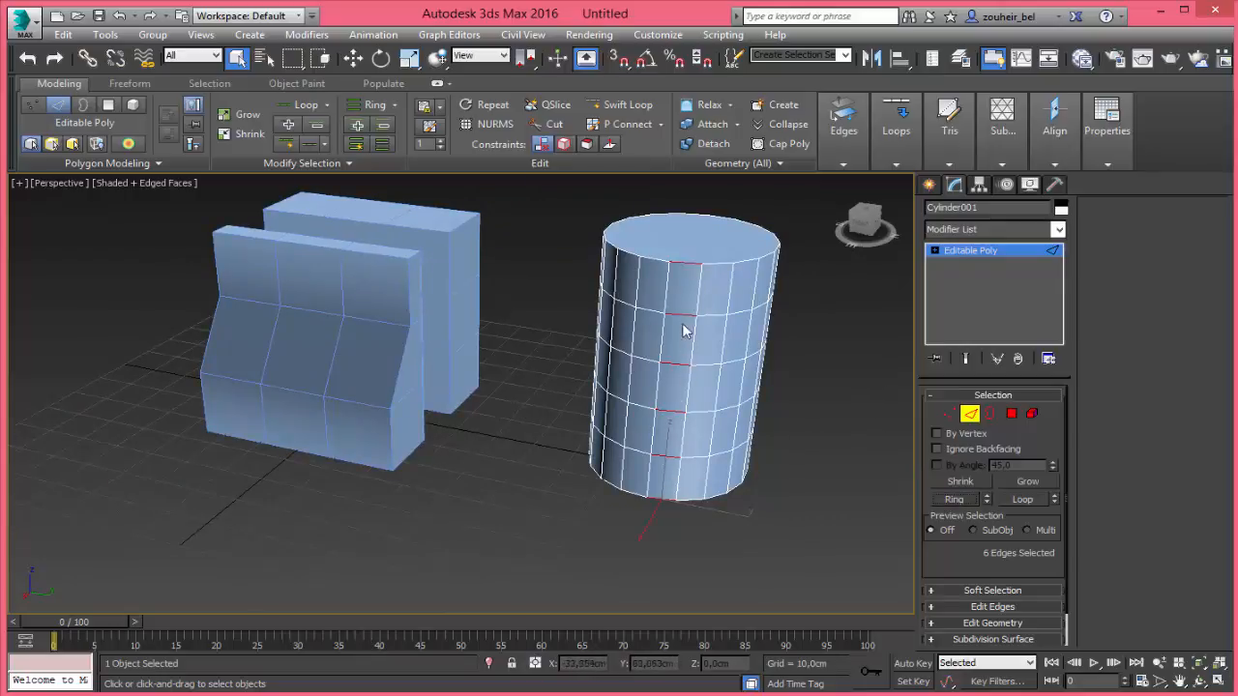
# Reselect the single horizontal edge on the cylinder's side and expand it to a full loop around the cylinder
pyautogui.click(675, 413)
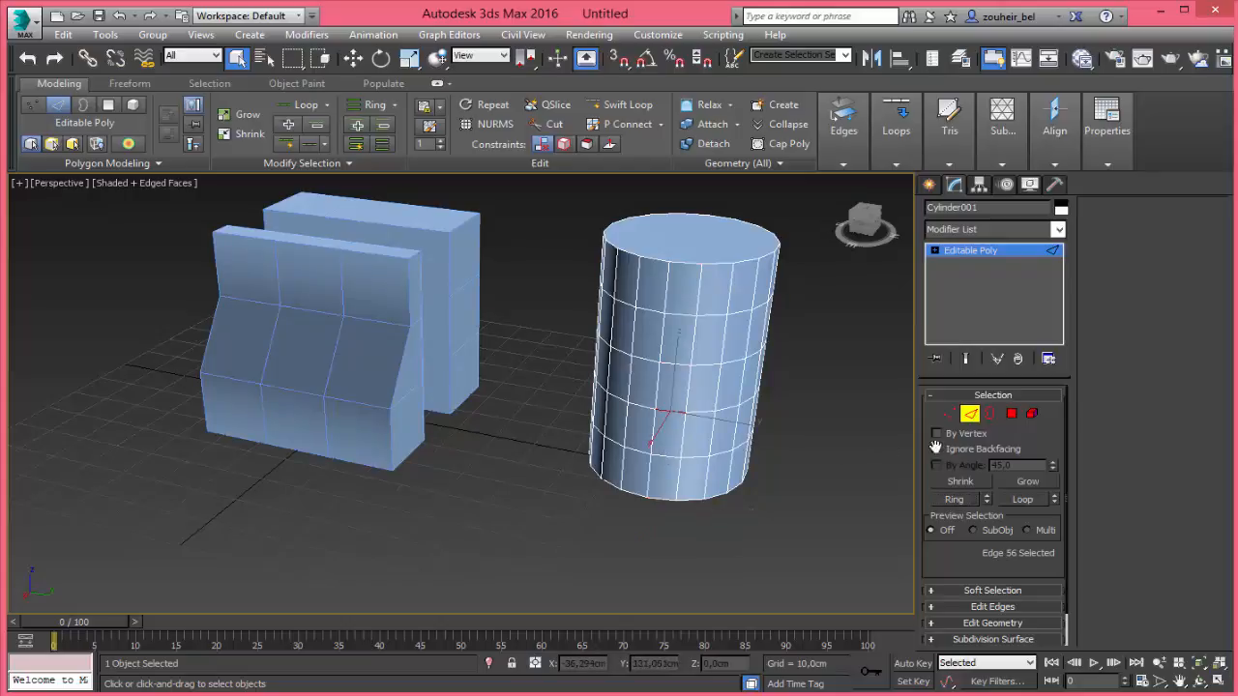
pyautogui.click(1024, 500)
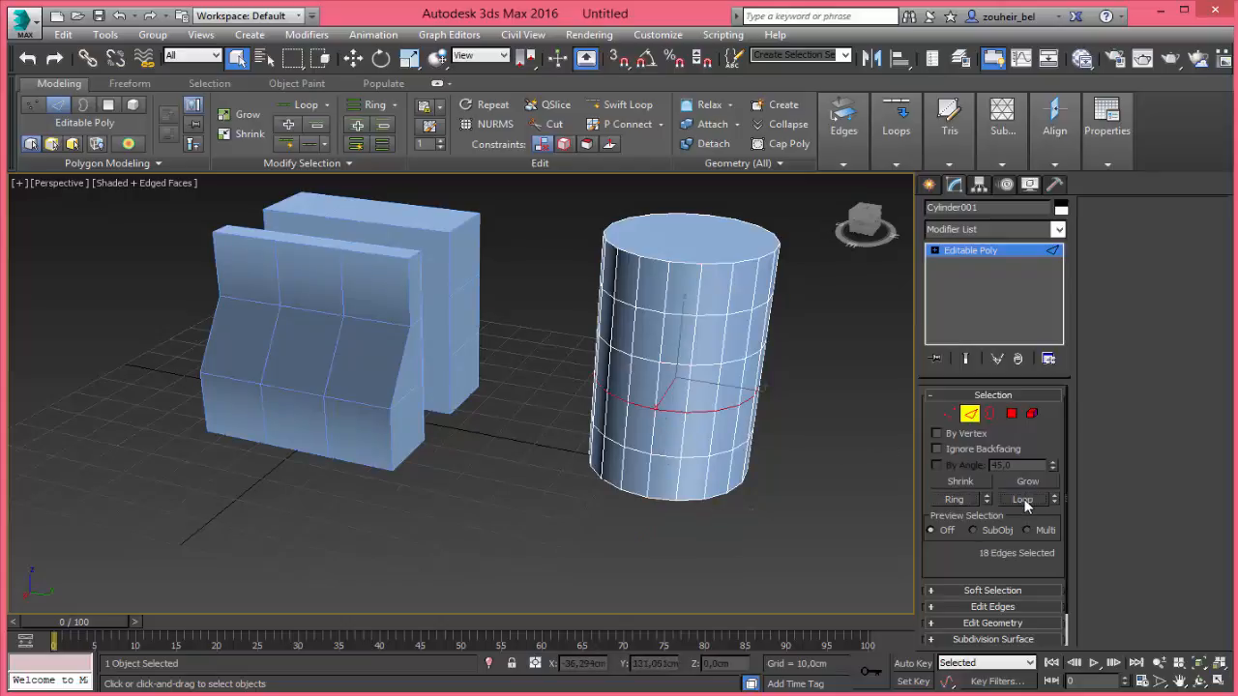
pyautogui.keyDown('alt'); pyautogui.moveTo(818, 433); pyautogui.dragTo(668, 404, button='middle'); pyautogui.keyUp('alt')
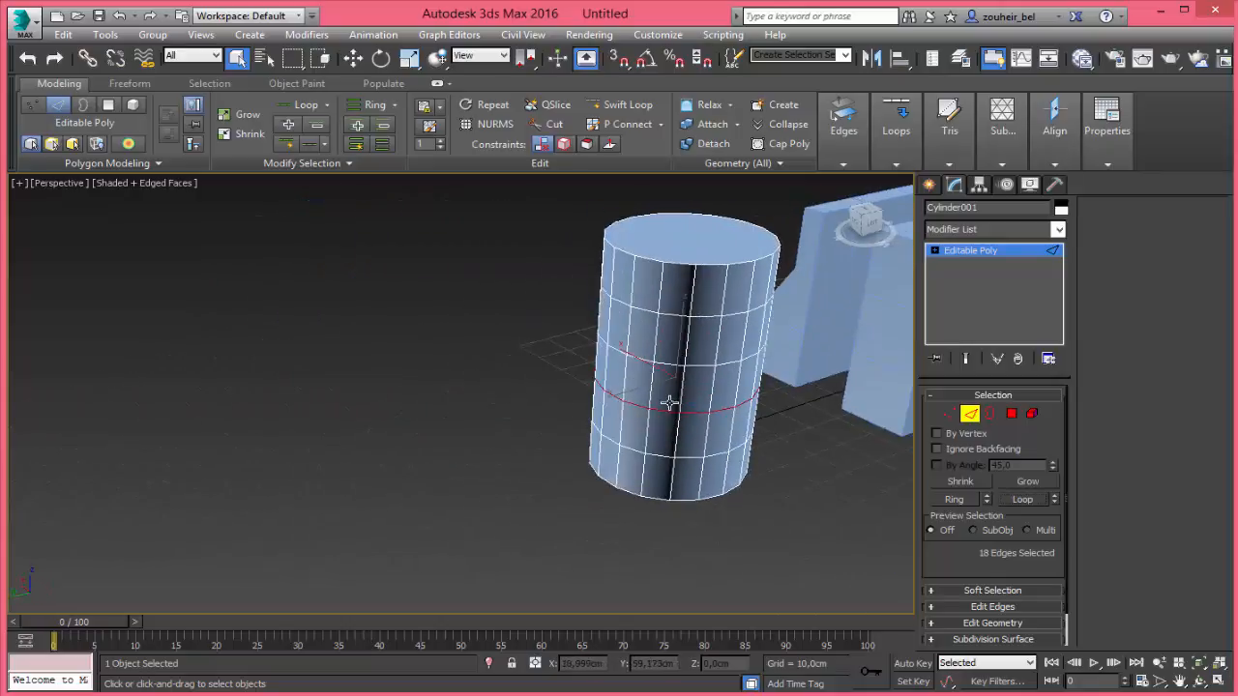
# Try scaling the cylinder's edge loop uniformly outward, then moving it down and up along the Z axis
pyautogui.click(409, 58)
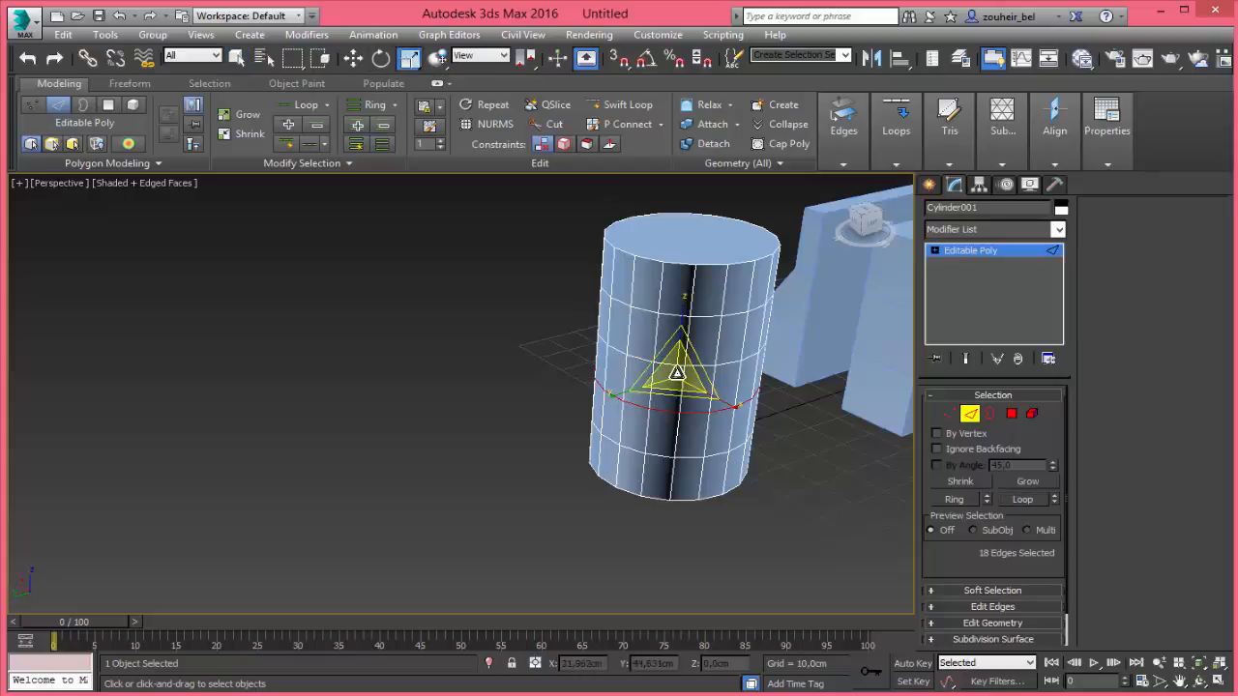
pyautogui.moveTo(677, 373); pyautogui.dragTo(683, 314)
pyautogui.keyDown('alt'); pyautogui.moveTo(635, 390); pyautogui.dragTo(686, 350, button='middle'); pyautogui.keyUp('alt')
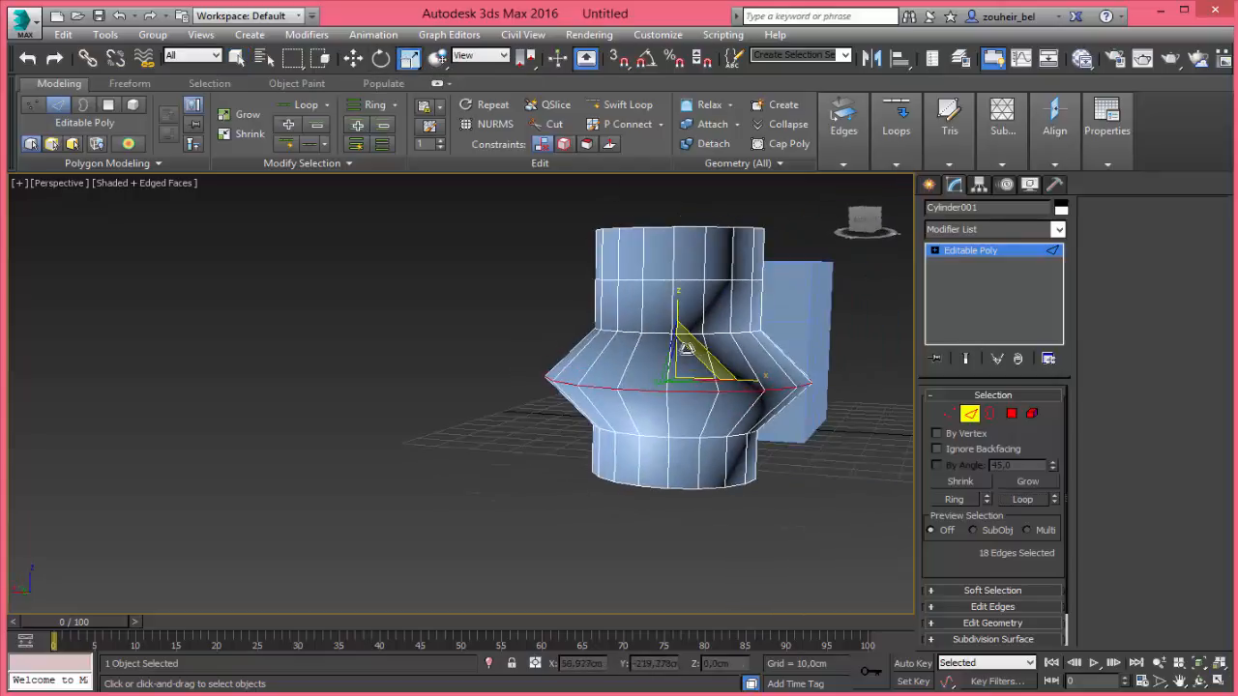
pyautogui.press('w')
pyautogui.moveTo(677, 323); pyautogui.dragTo(679, 368)
pyautogui.keyDown('alt'); pyautogui.moveTo(698, 380); pyautogui.dragTo(667, 379, button='middle'); pyautogui.keyUp('alt')
pyautogui.moveTo(672, 354); pyautogui.dragTo(673, 302)
pyautogui.keyDown('alt'); pyautogui.moveTo(673, 302); pyautogui.dragTo(676, 470, button='middle'); pyautogui.keyUp('alt')
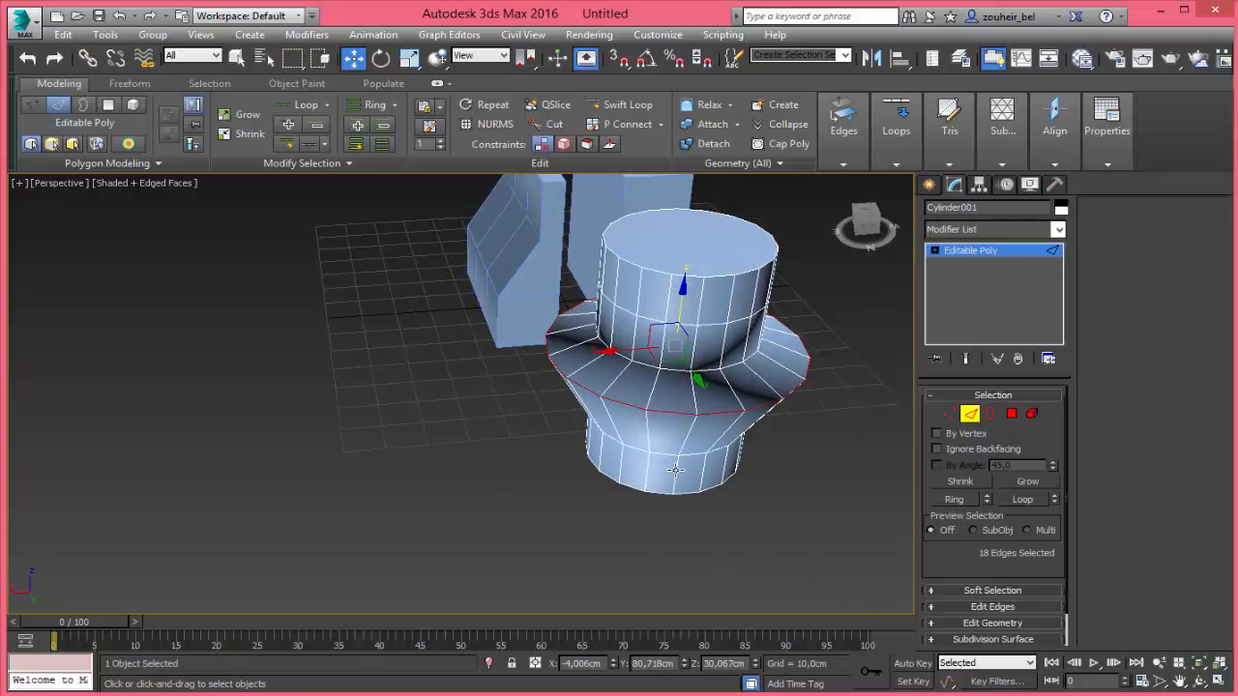
# Undo the moving and scaling of the cylinder's edge loop
pyautogui.click(119, 16)
pyautogui.click(119, 16)
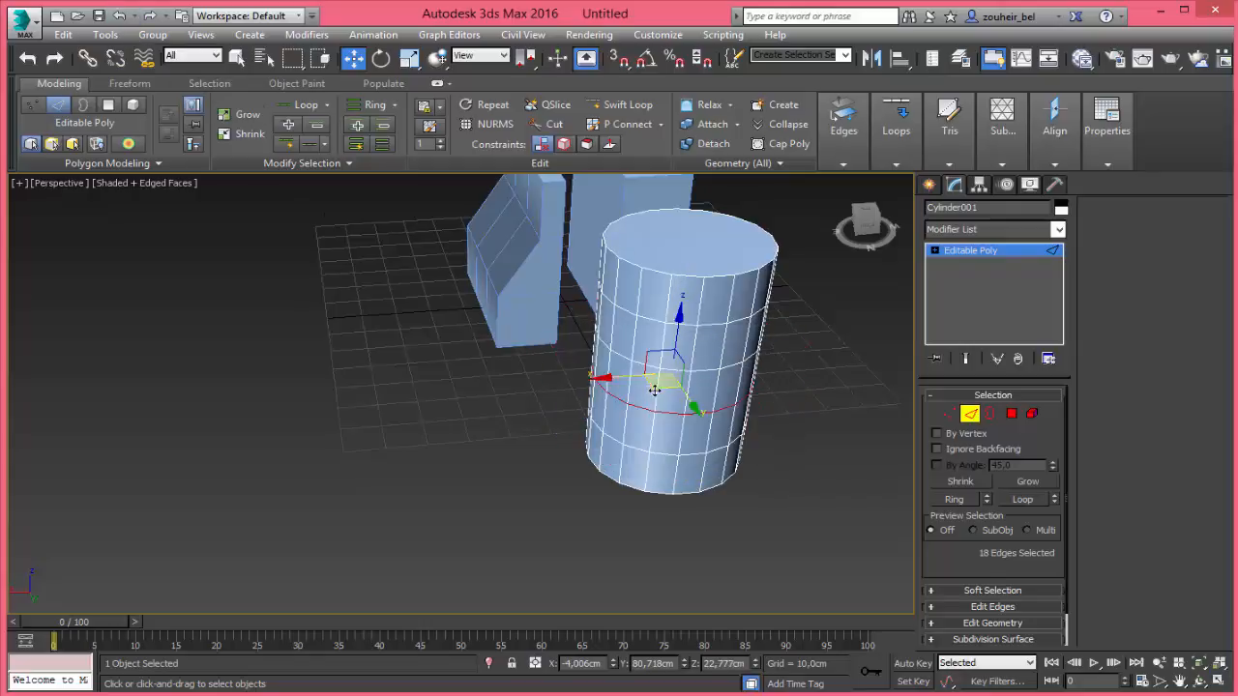
pyautogui.keyDown('alt'); pyautogui.moveTo(663, 376); pyautogui.dragTo(762, 419, button='middle'); pyautogui.keyUp('alt')
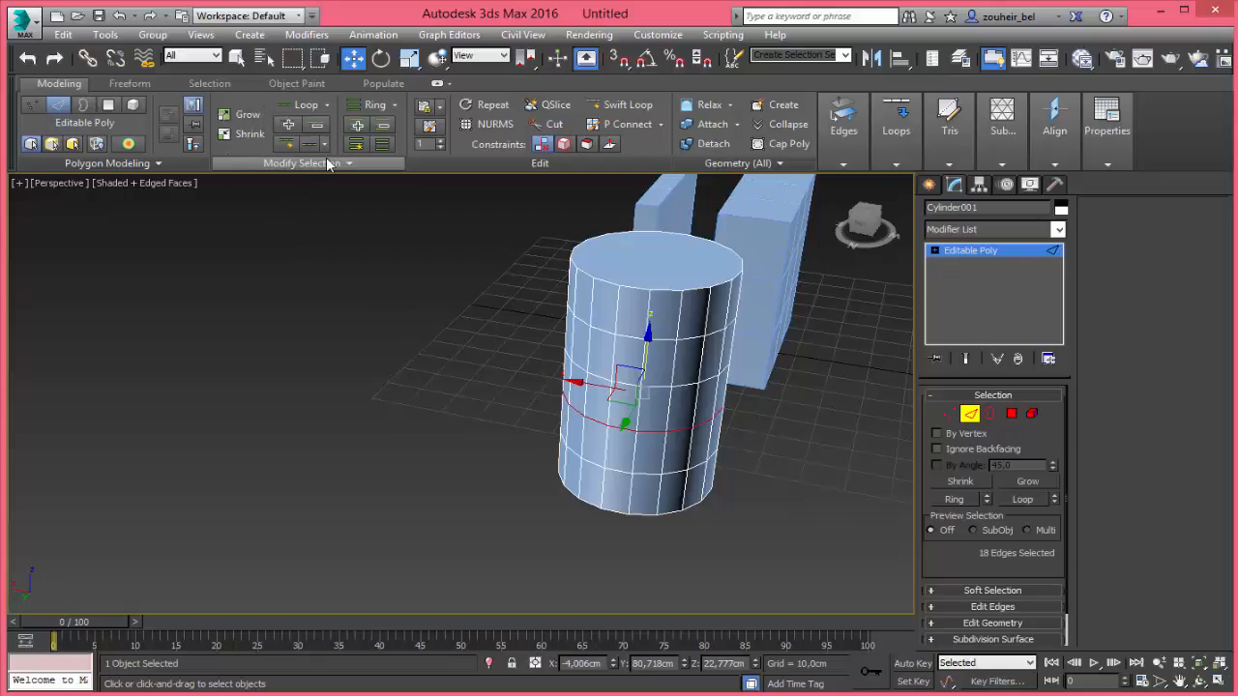
pyautogui.click(225, 83)
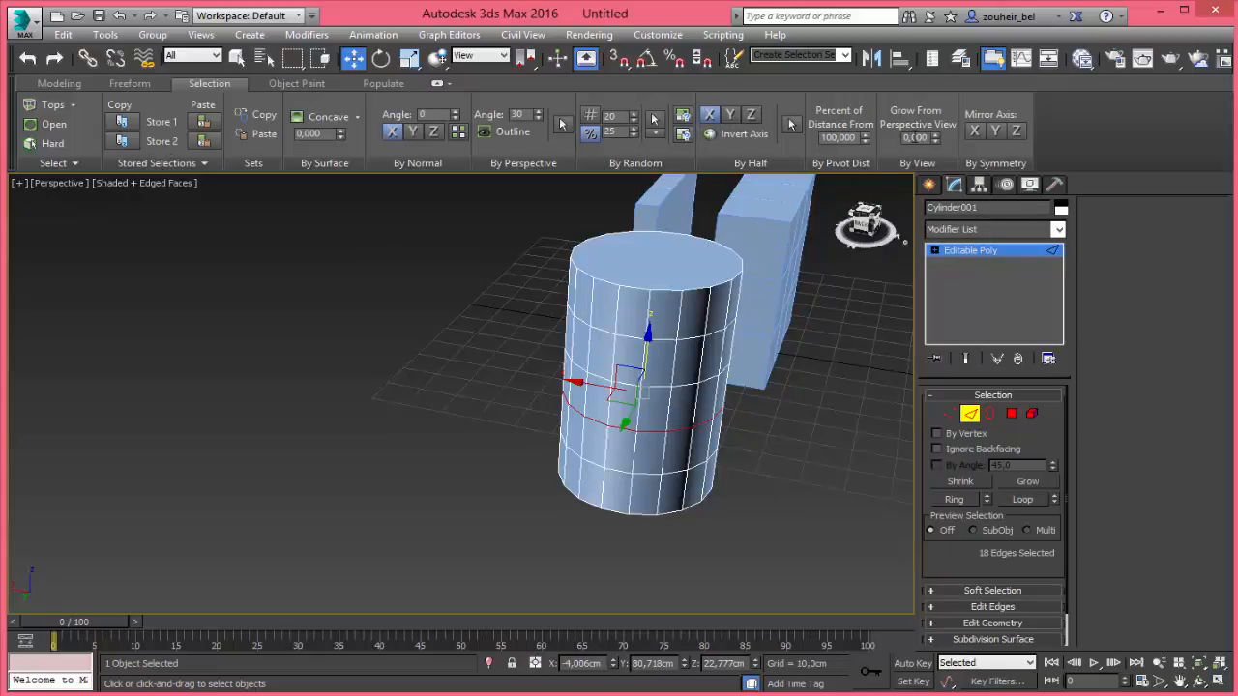
pyautogui.click(76, 84)
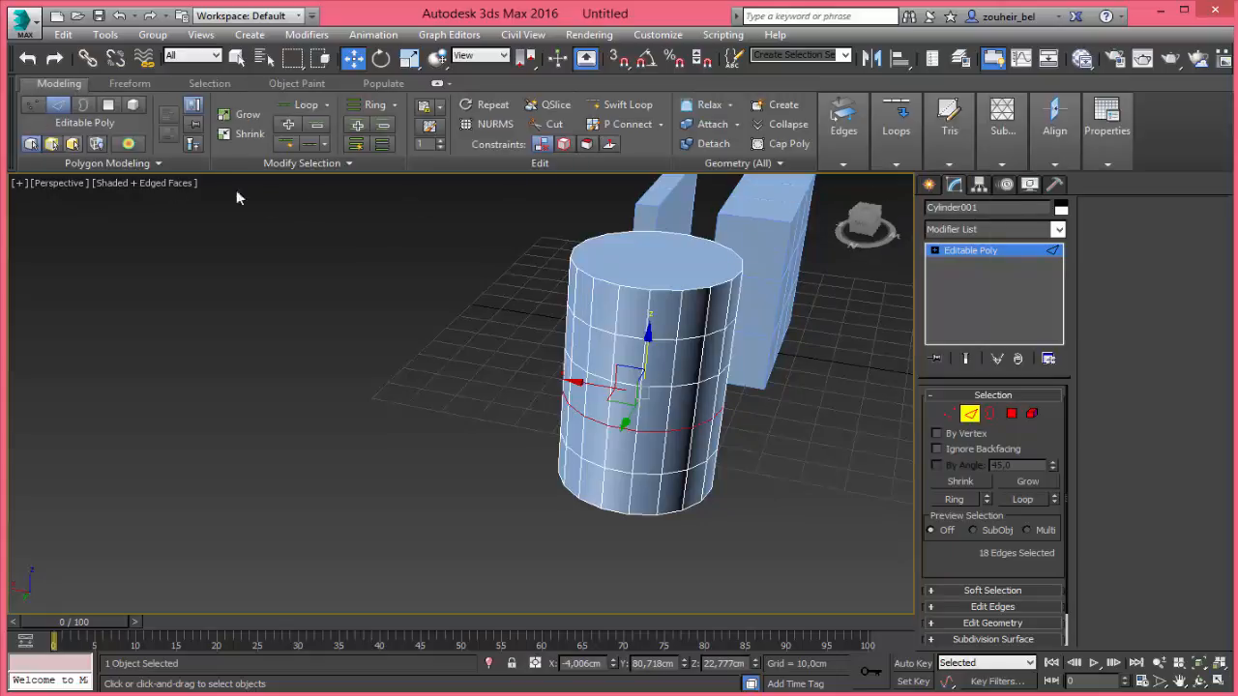
pyautogui.click(319, 166)
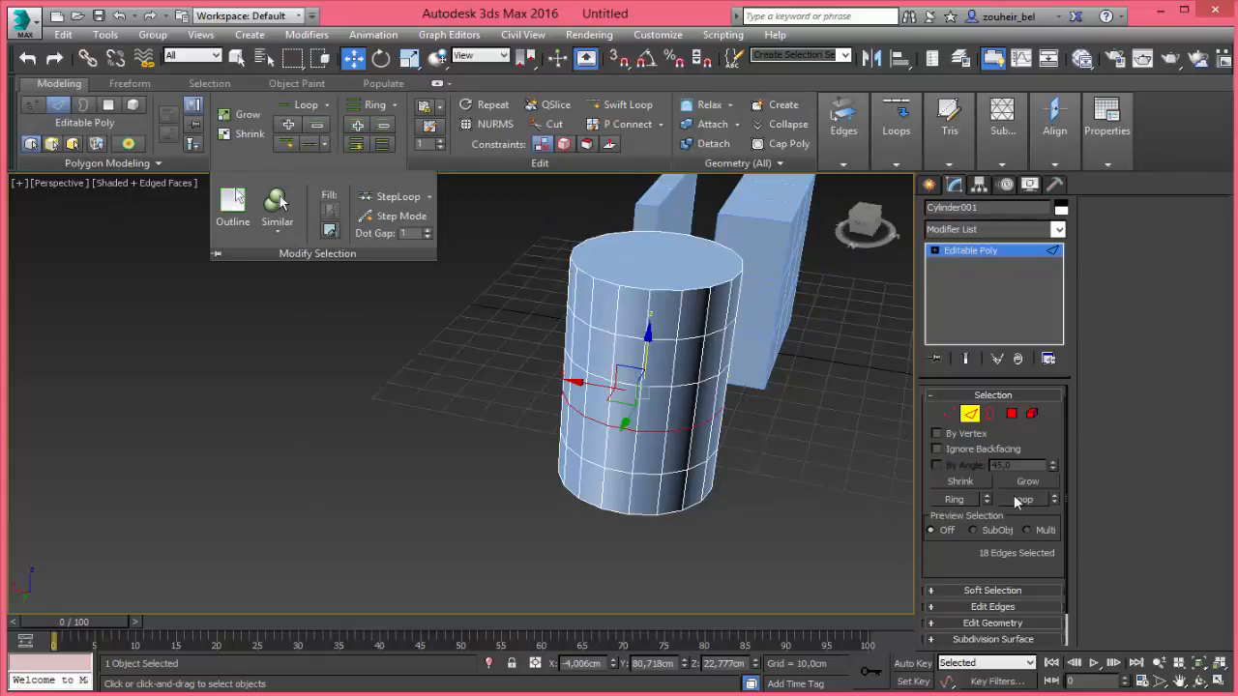
pyautogui.click(347, 165)
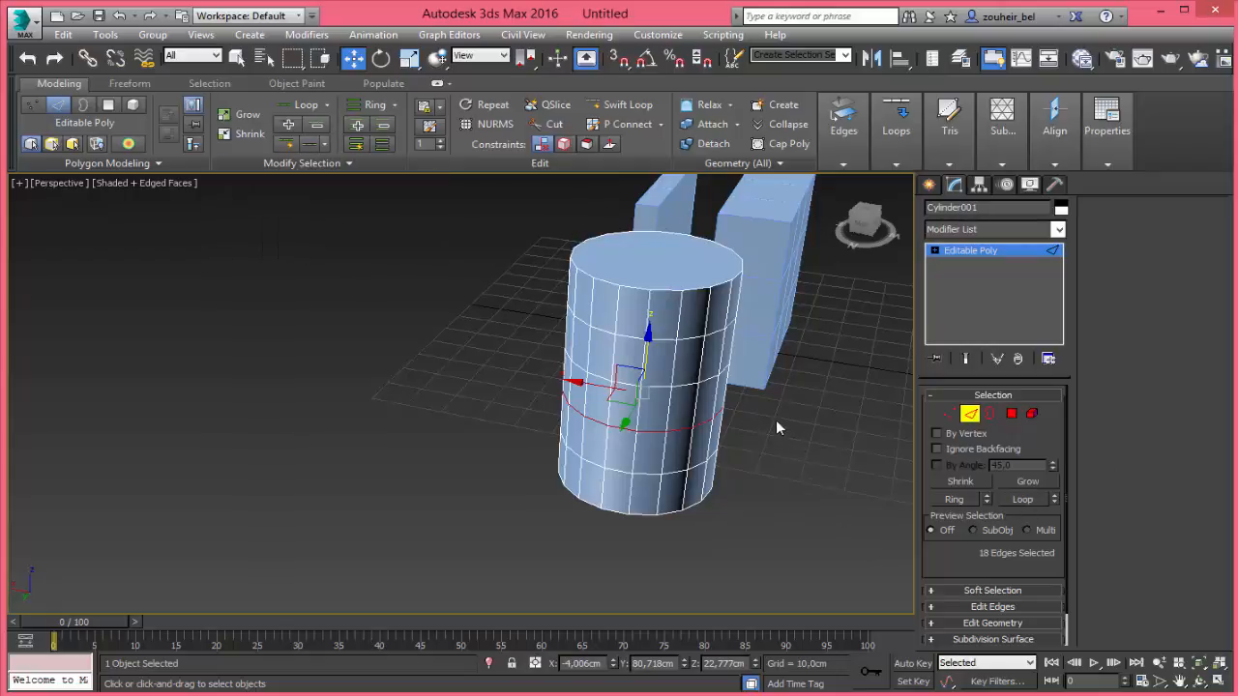
pyautogui.moveTo(775, 419); pyautogui.dragTo(800, 484, button='middle')
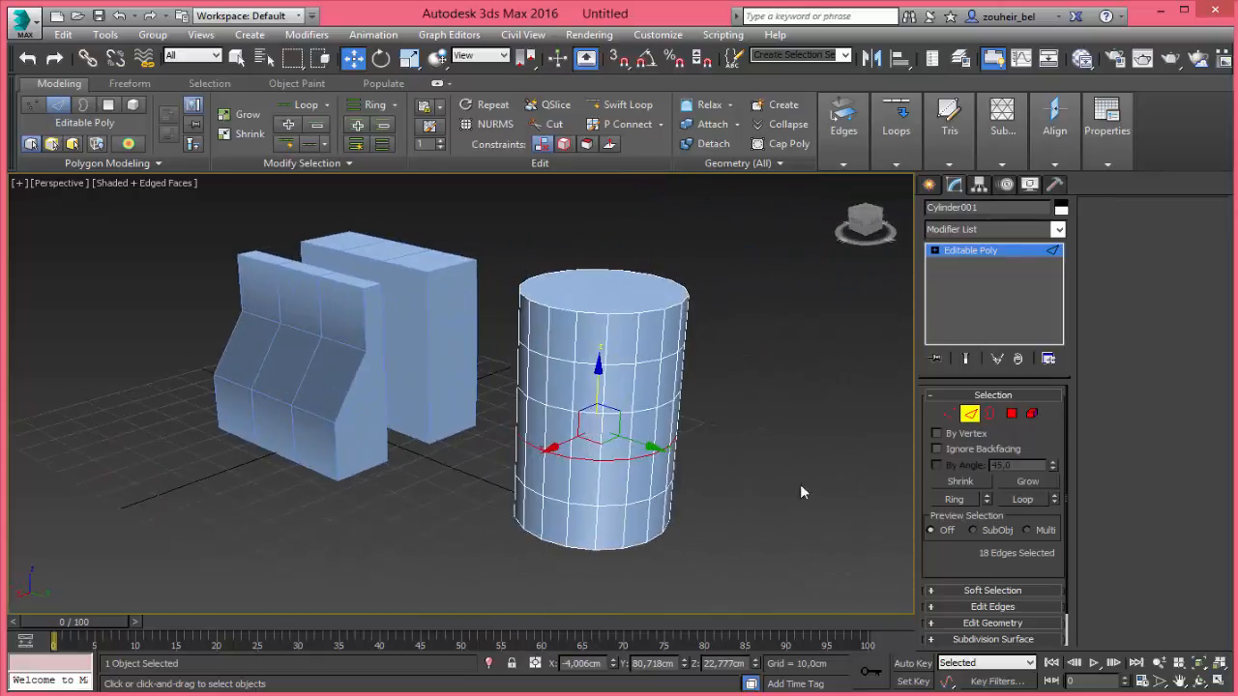
# Switch the cylinder from Edge to Border level, go on to Polygon level, and leave sub-object editing
pyautogui.click(989, 419)
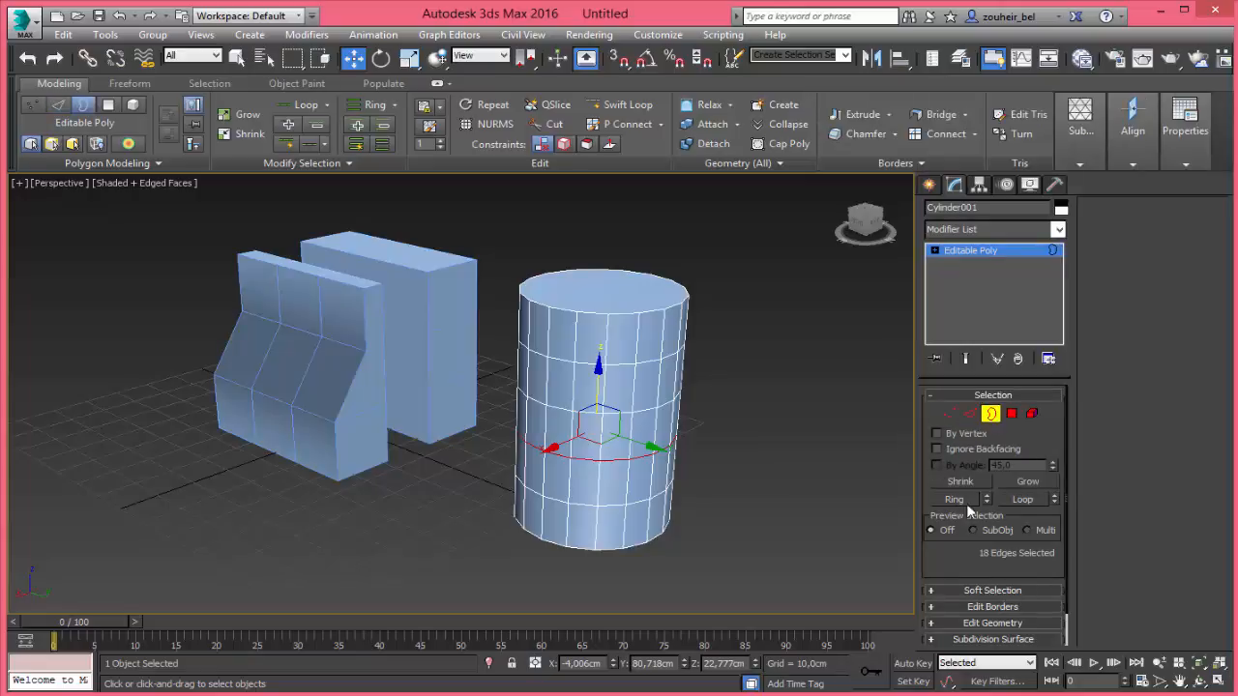
pyautogui.click(1015, 416)
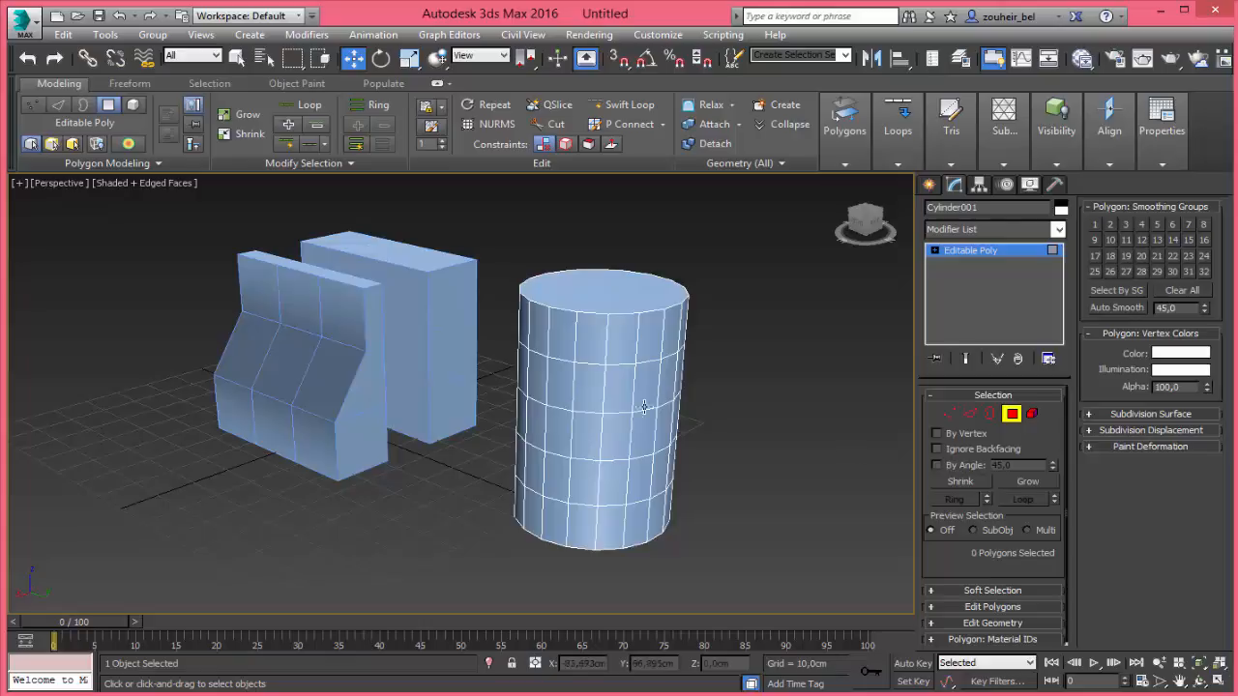
pyautogui.click(1010, 413)
# At the cube's Polygon level, enable By Angle with 45 and select its connected front polygons from a lower front polygon
pyautogui.click(327, 424)
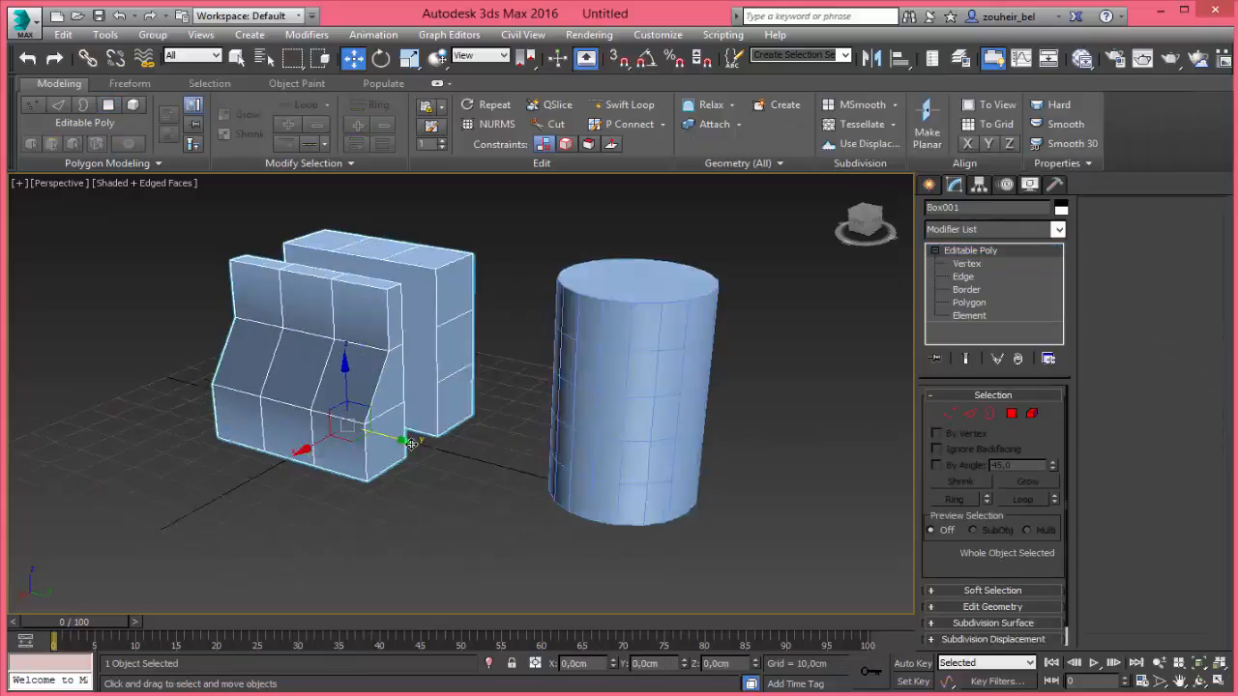
pyautogui.moveTo(522, 430)
pyautogui.keyDown('alt'); pyautogui.mouseDown(button='middle')
pyautogui.moveTo(500, 437)
pyautogui.moveTo(478, 420)
pyautogui.moveTo(542, 437)
pyautogui.mouseUp(button='middle'); pyautogui.keyUp('alt')
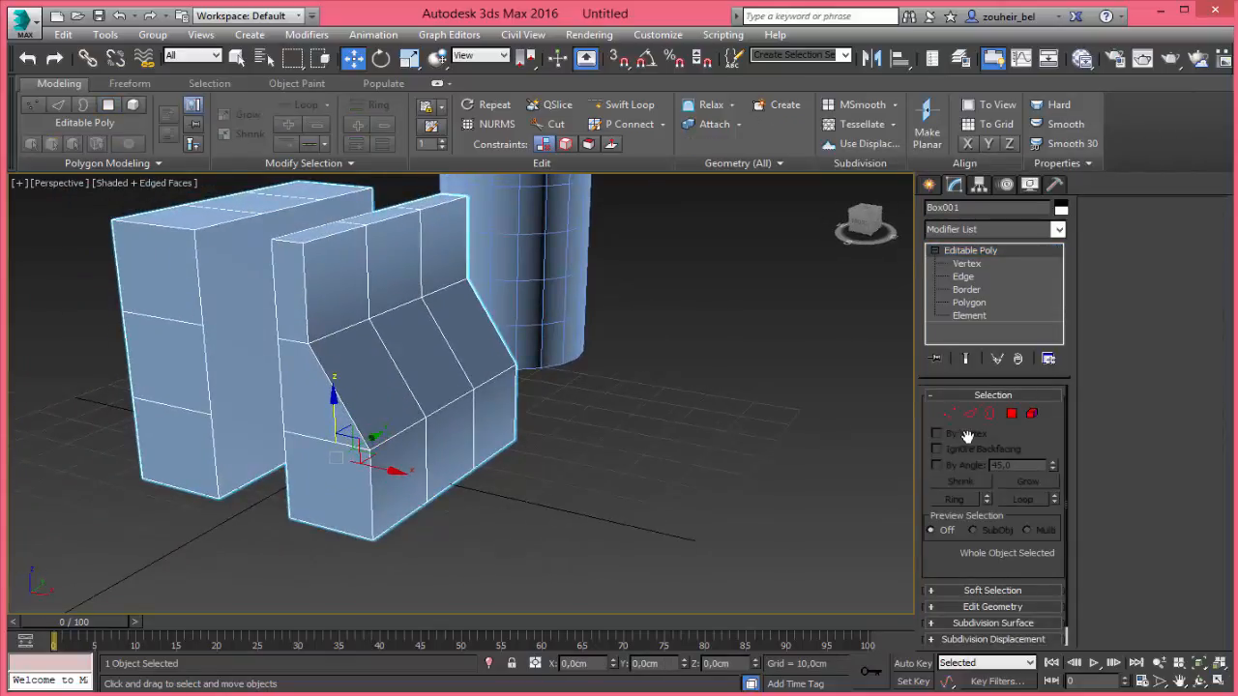
pyautogui.click(1010, 413)
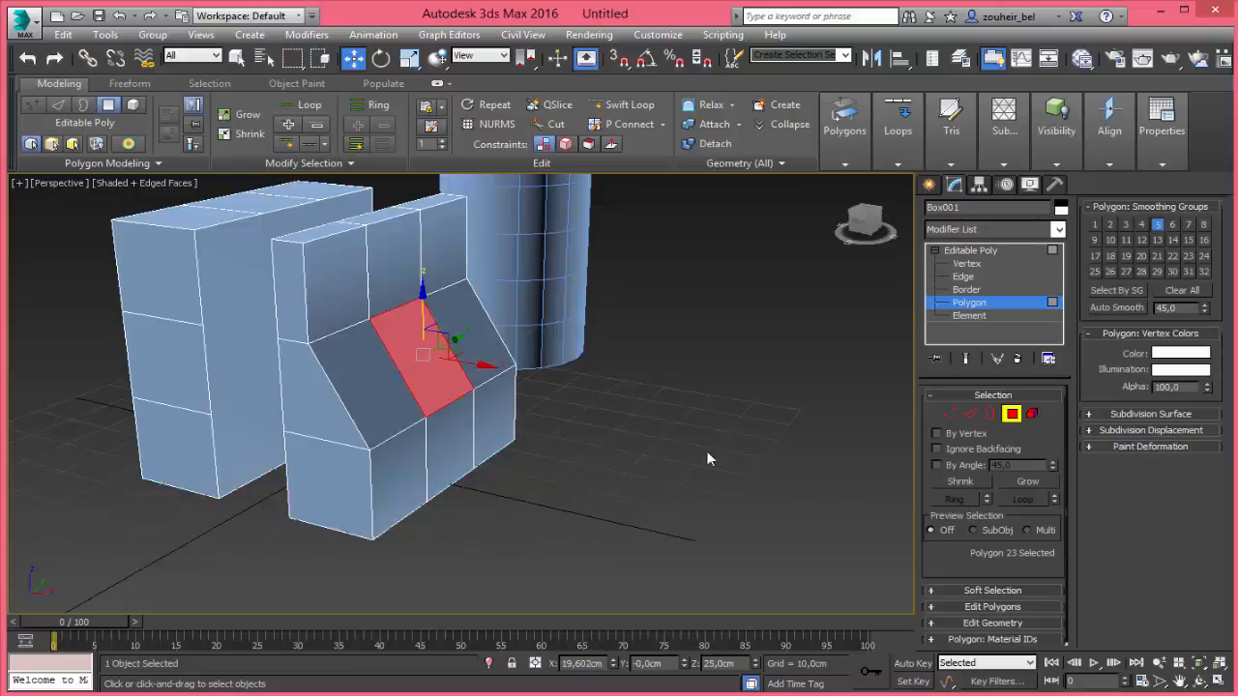
pyautogui.click(936, 465)
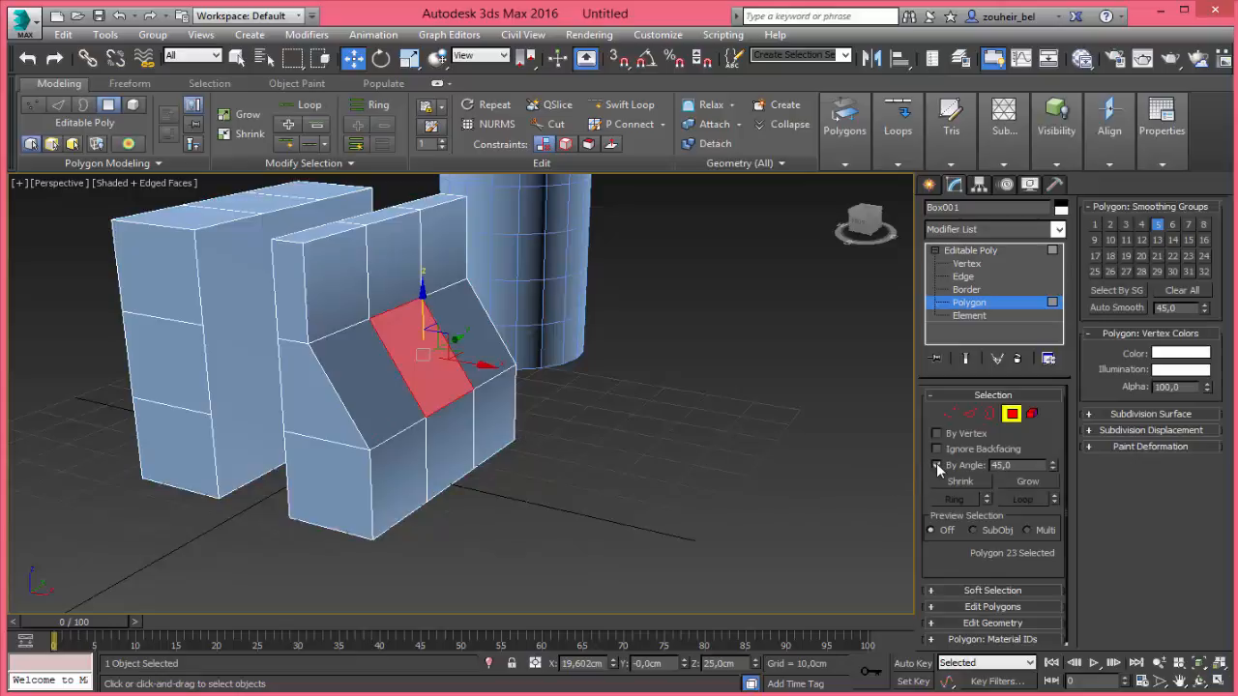
pyautogui.click(695, 470)
pyautogui.click(446, 434)
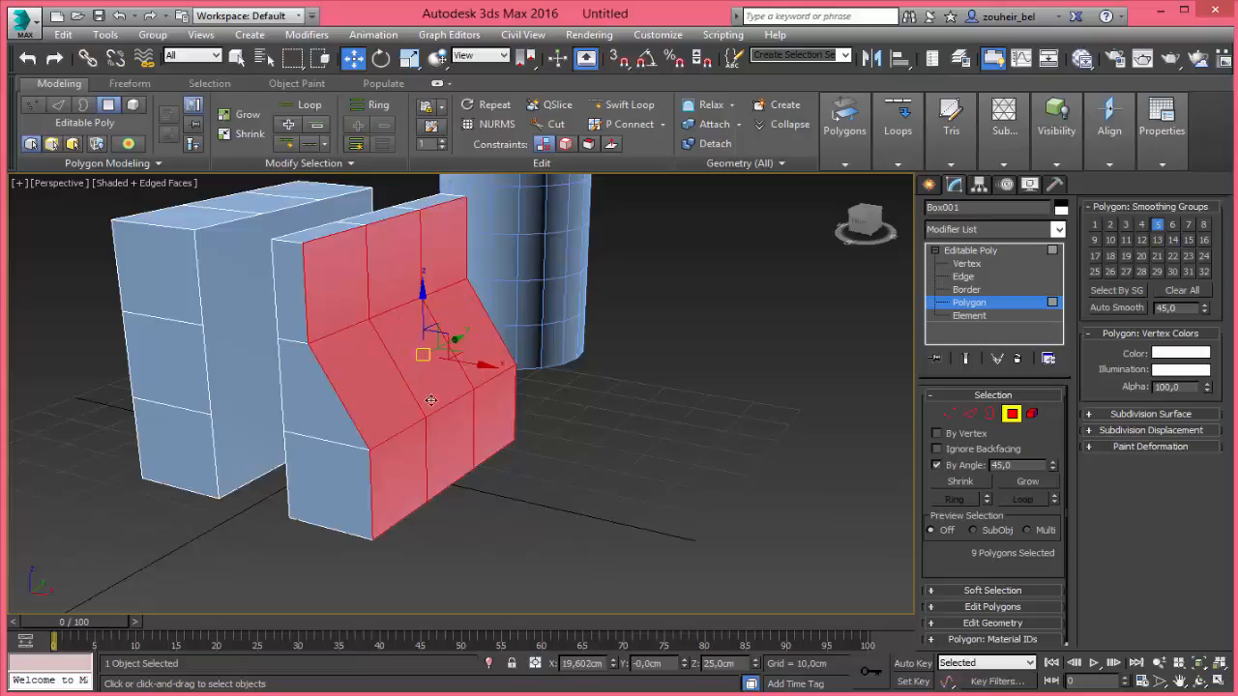
# Set the By Angle threshold to 5 and select the lower row of the cube's front polygons
pyautogui.moveTo(1021, 464); pyautogui.dragTo(967, 463)
pyautogui.write('5')
pyautogui.click(625, 498)
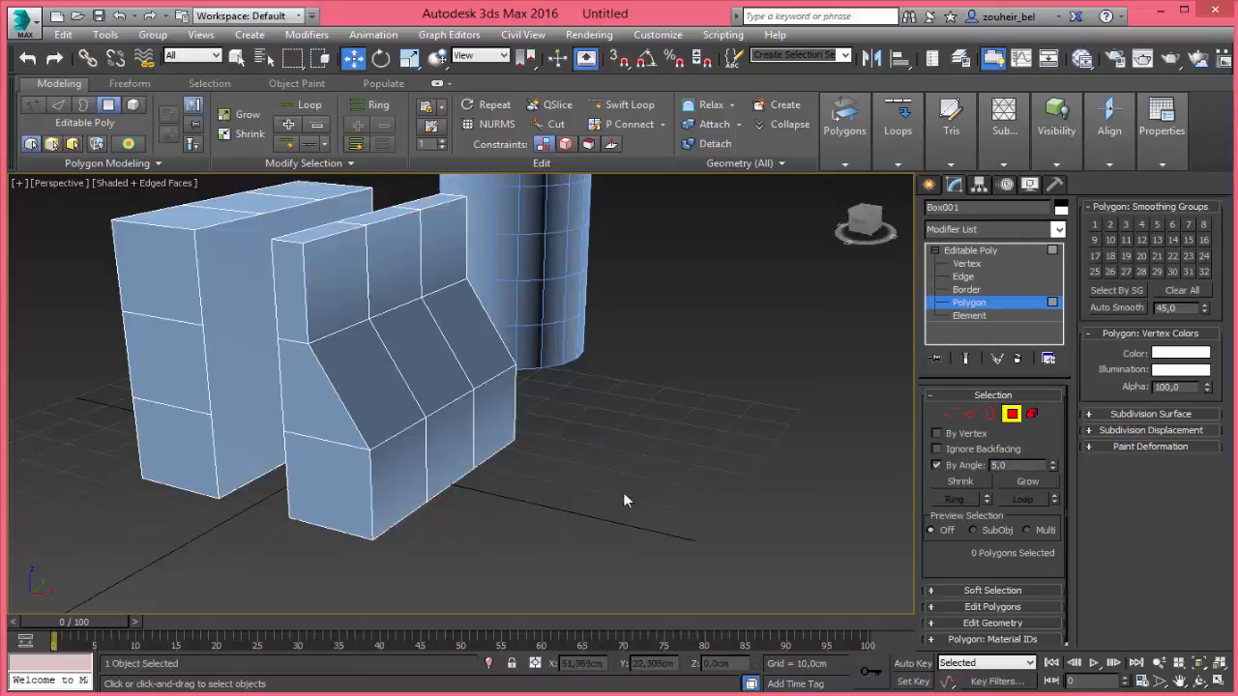
pyautogui.click(450, 433)
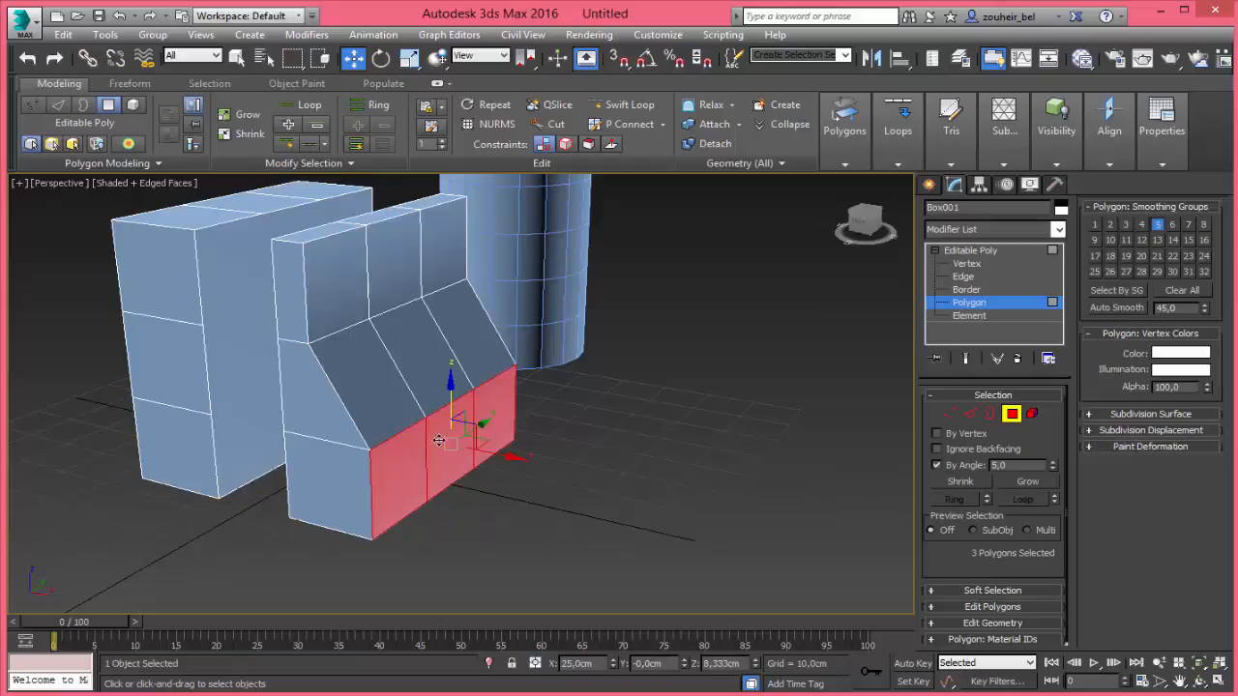
# Set the By Angle threshold to 10 and reselect from a polygon in the cube's lower front row
pyautogui.keyDown('alt'); pyautogui.moveTo(498, 430); pyautogui.dragTo(532, 414, button='middle'); pyautogui.keyUp('alt')
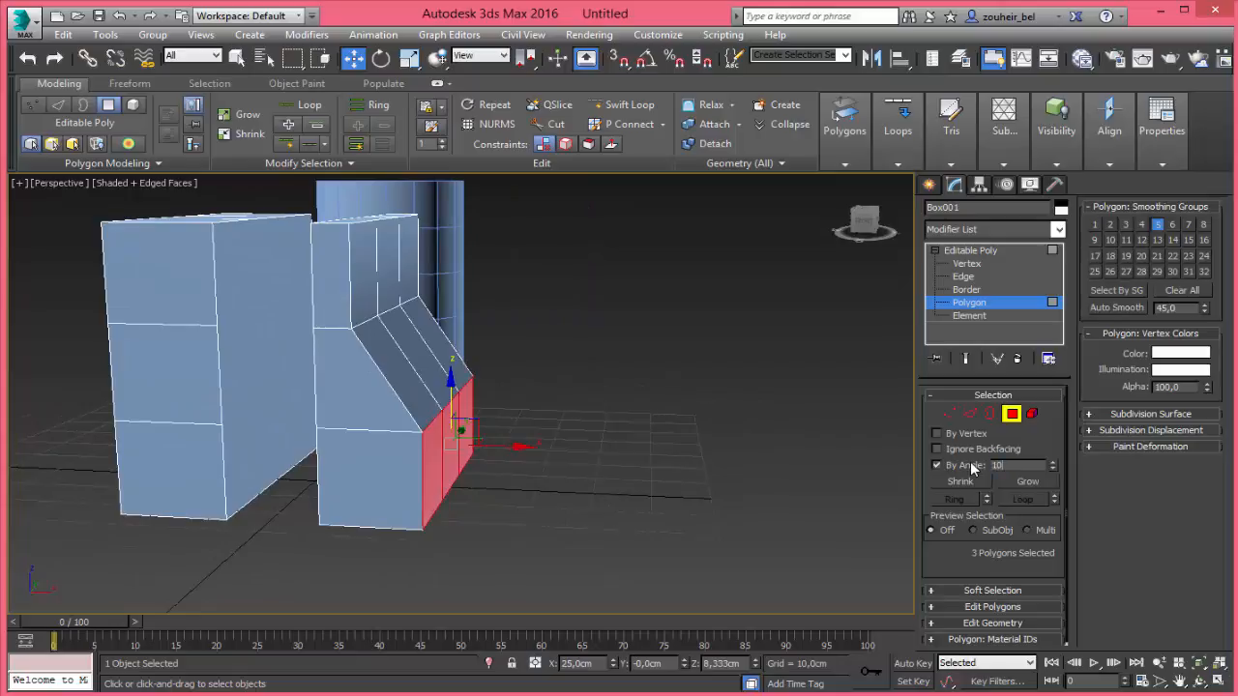
pyautogui.press('Return')
pyautogui.click(506, 447)
pyautogui.click(454, 428)
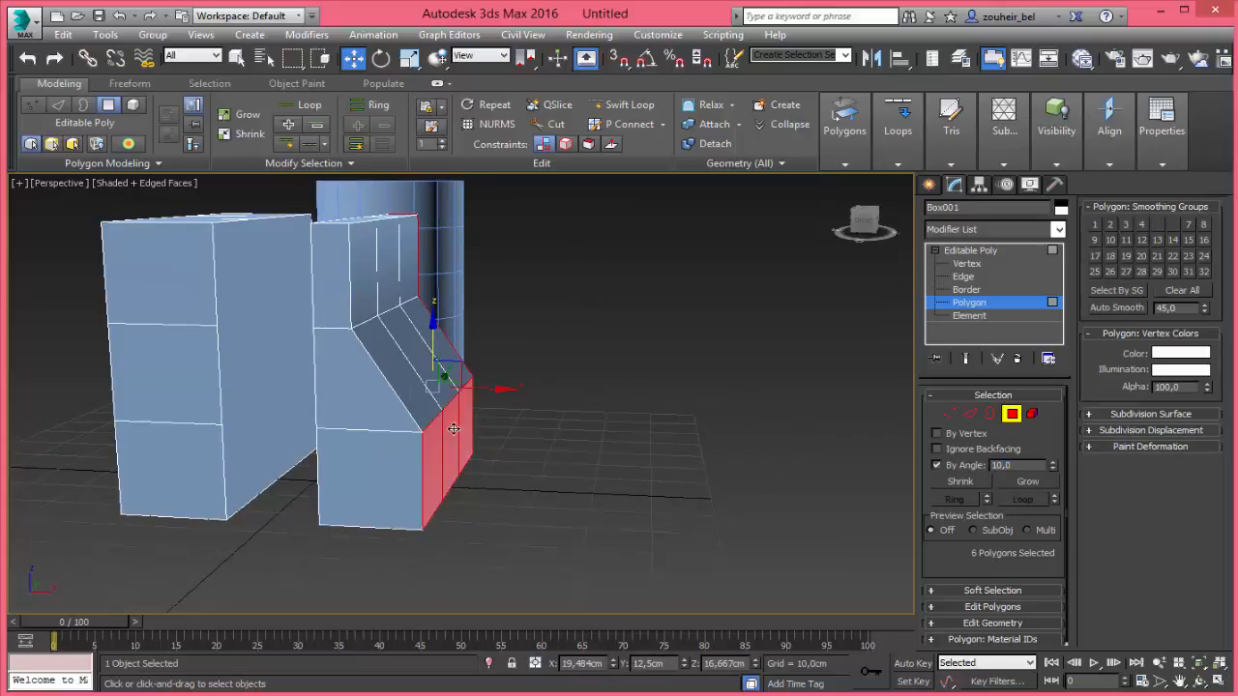
# Set the By Angle threshold to 30 and reselect from the cube's lower front polygon
pyautogui.keyDown('alt'); pyautogui.moveTo(454, 429); pyautogui.dragTo(604, 444, button='middle'); pyautogui.keyUp('alt')
pyautogui.moveTo(1015, 466); pyautogui.dragTo(876, 451)
pyautogui.write('30')
pyautogui.press('Return')
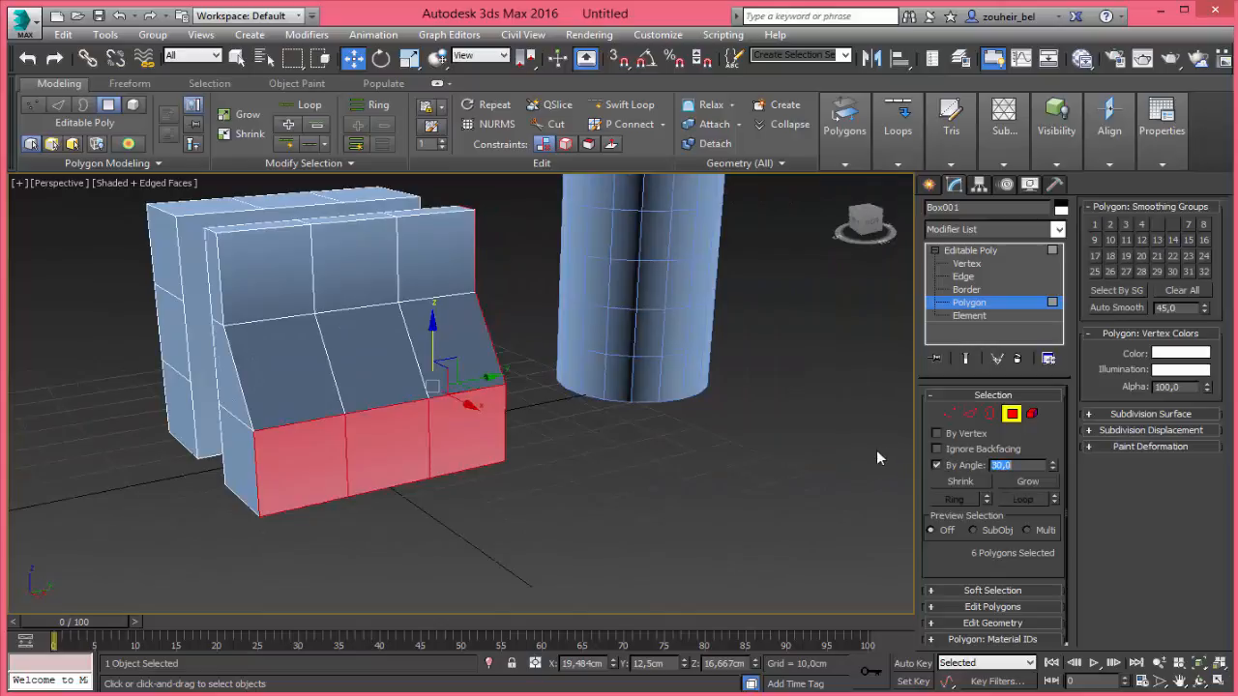
pyautogui.click(676, 471)
pyautogui.click(462, 435)
pyautogui.moveTo(533, 464)
pyautogui.keyDown('alt'); pyautogui.mouseDown(button='middle')
pyautogui.moveTo(437, 439)
pyautogui.moveTo(548, 472)
pyautogui.mouseUp(button='middle'); pyautogui.keyUp('alt')
# Set the By Angle threshold back to 45 and select the cube's whole front from a lower polygon
pyautogui.moveTo(1030, 465); pyautogui.dragTo(868, 472)
pyautogui.write('45')
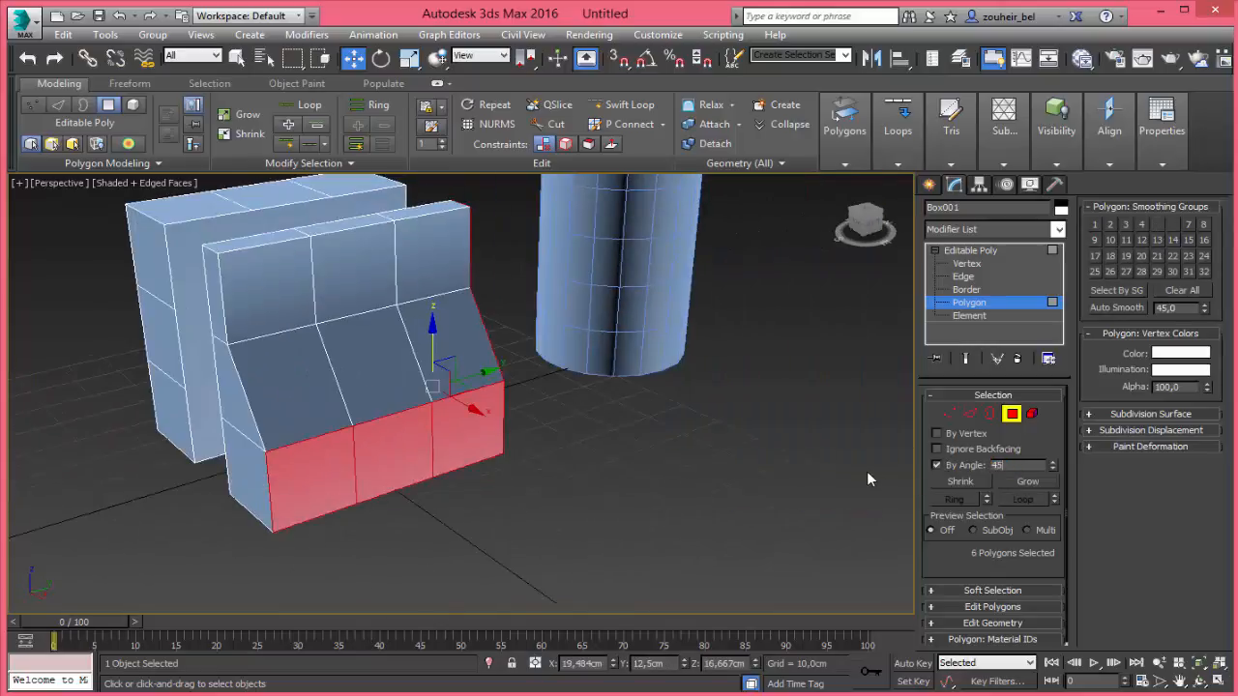
pyautogui.press('Return')
pyautogui.click(676, 469)
pyautogui.click(469, 437)
pyautogui.keyDown('alt'); pyautogui.moveTo(517, 457); pyautogui.dragTo(490, 450, button='middle'); pyautogui.keyUp('alt')
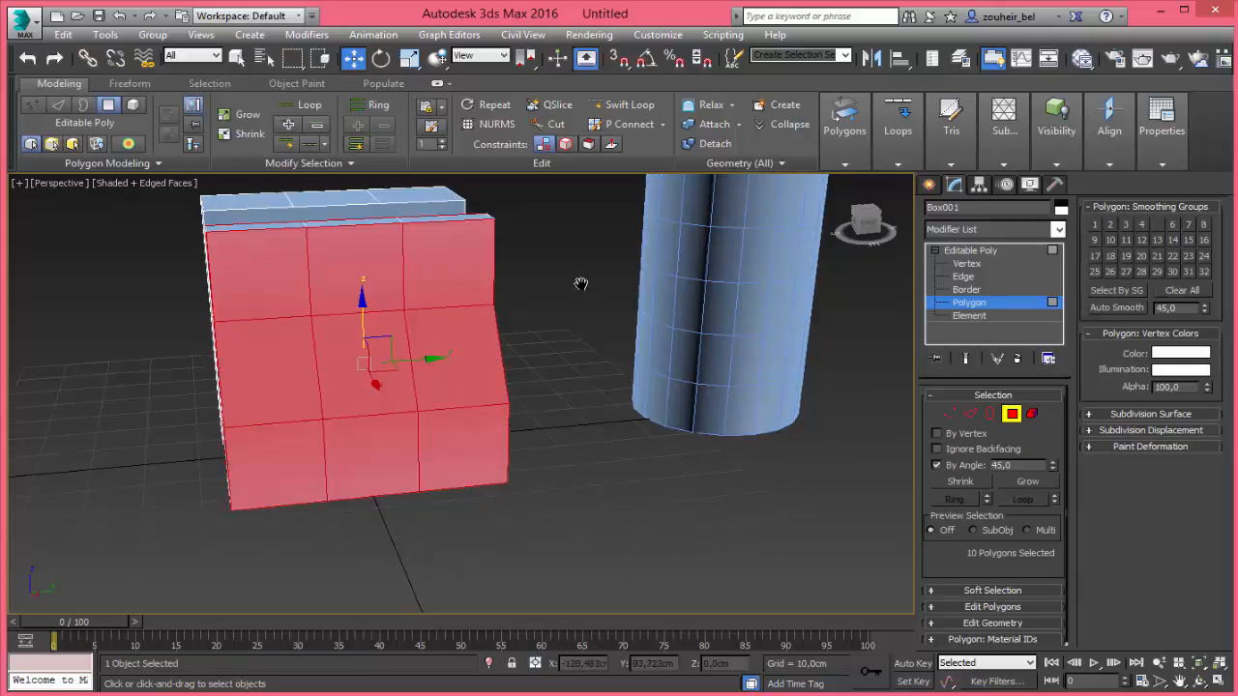
pyautogui.moveTo(580, 285); pyautogui.dragTo(545, 371, button='middle')
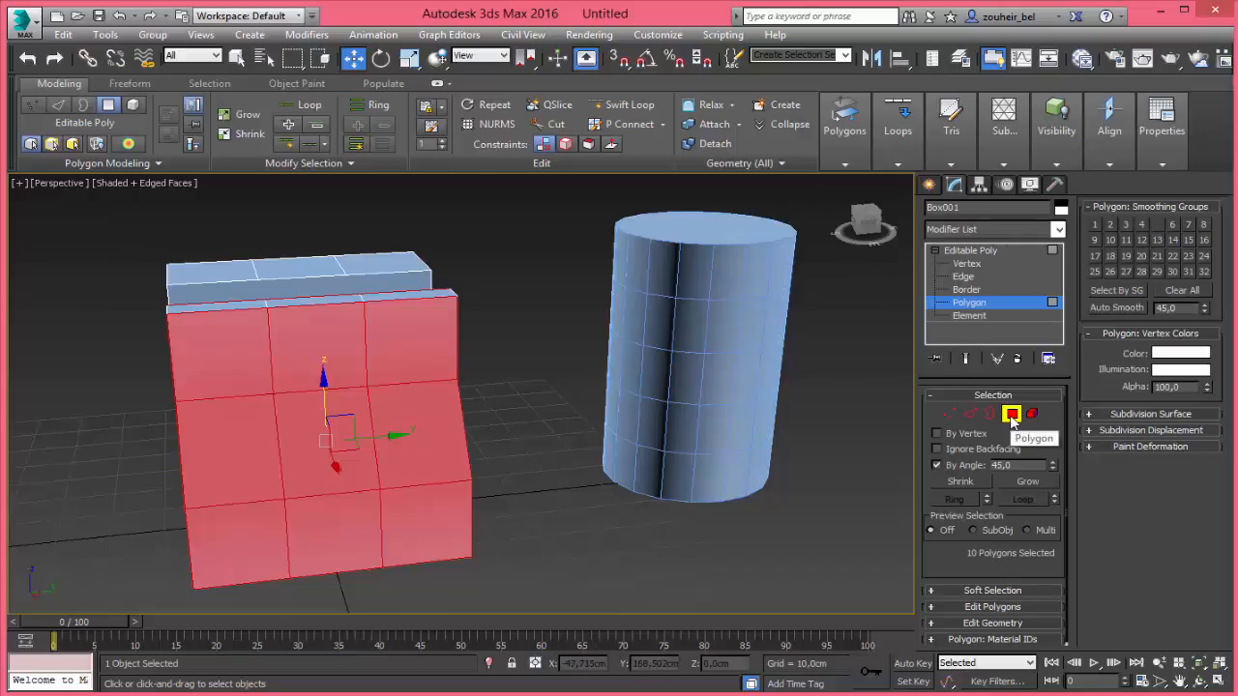
# Leave and re-enter the cube's Polygon level, then clear the polygon selection
pyautogui.click(1010, 415)
pyautogui.keyDown('alt'); pyautogui.moveTo(537, 363); pyautogui.dragTo(657, 405, button='middle'); pyautogui.keyUp('alt')
pyautogui.scroll(-1, 948, 538)
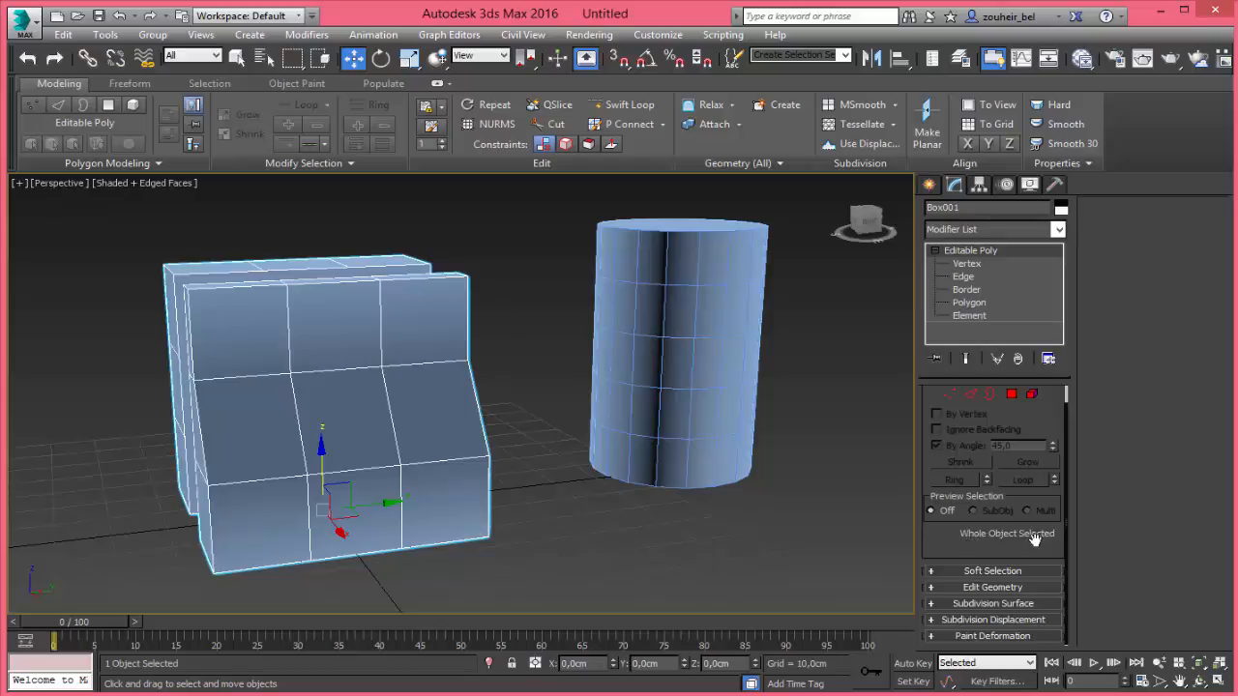
pyautogui.click(1013, 397)
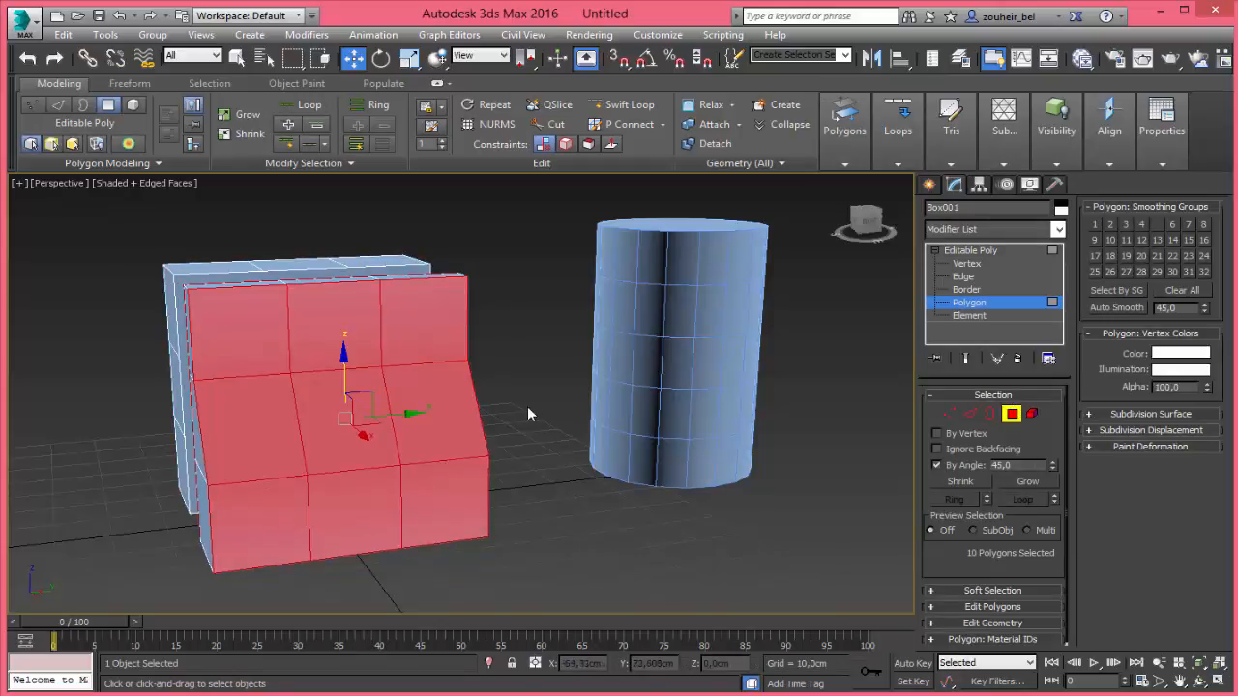
pyautogui.click(503, 426)
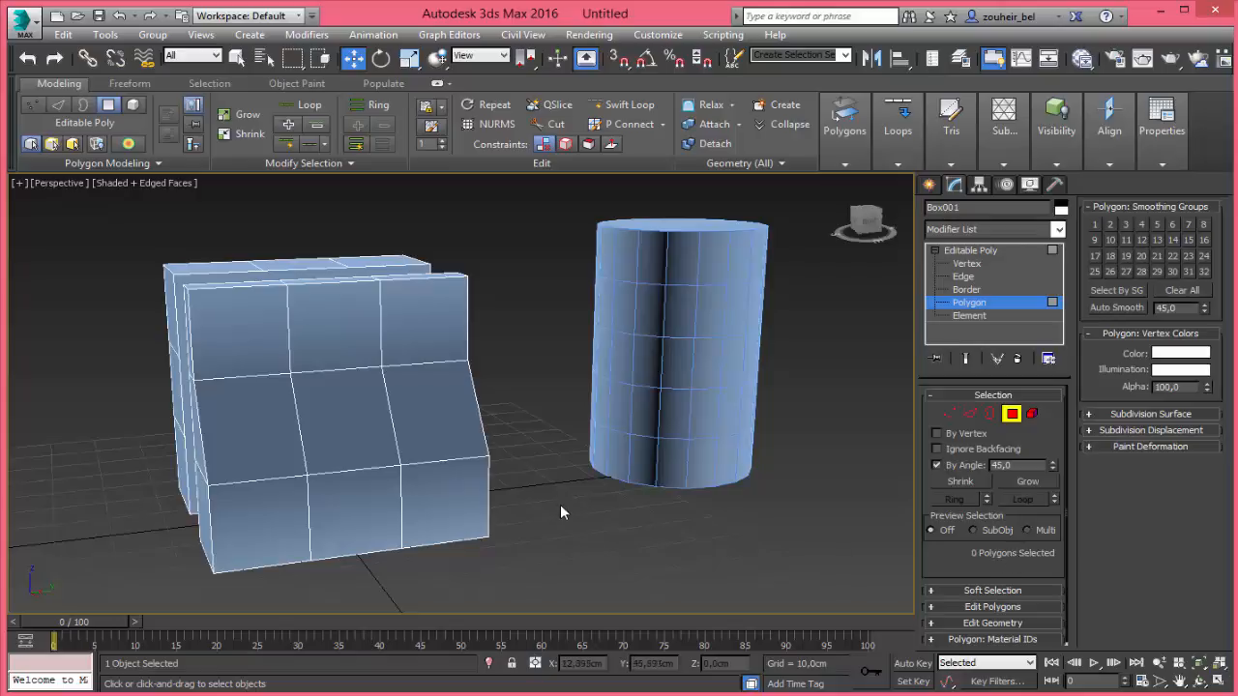
# Turn off By Angle and select the middle polygon in the cube's lower front row
pyautogui.keyDown('alt'); pyautogui.moveTo(536, 478); pyautogui.dragTo(576, 474, button='middle'); pyautogui.keyUp('alt')
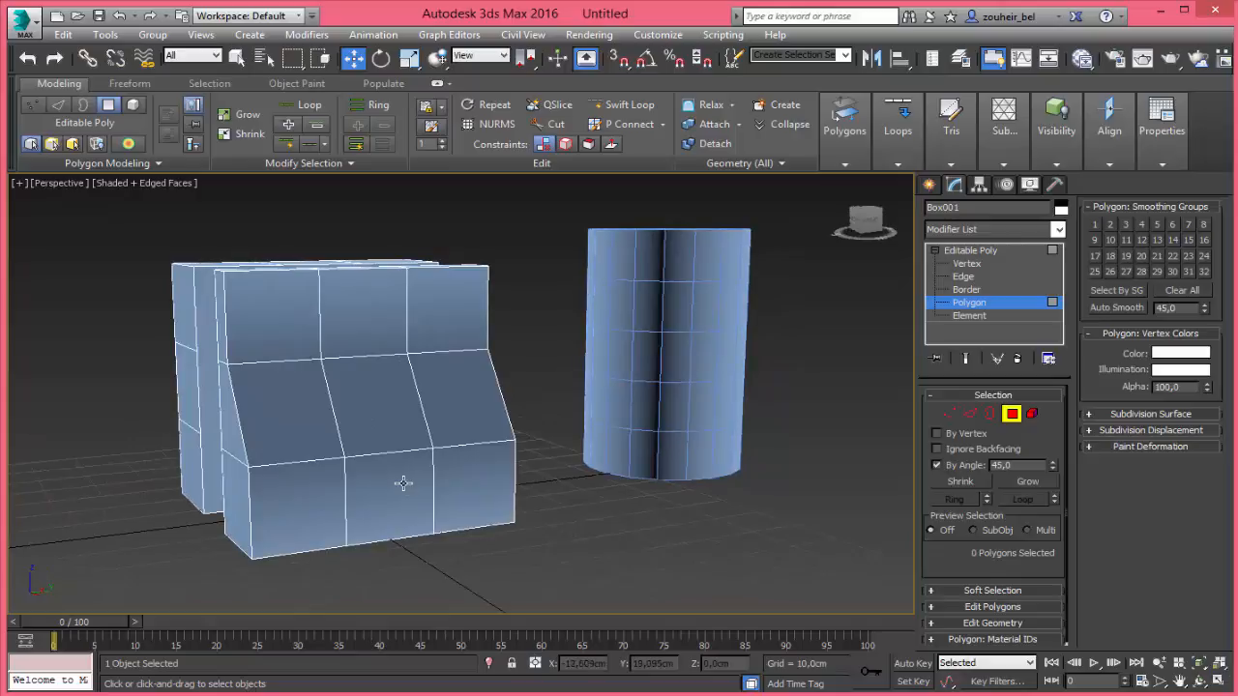
pyautogui.click(935, 465)
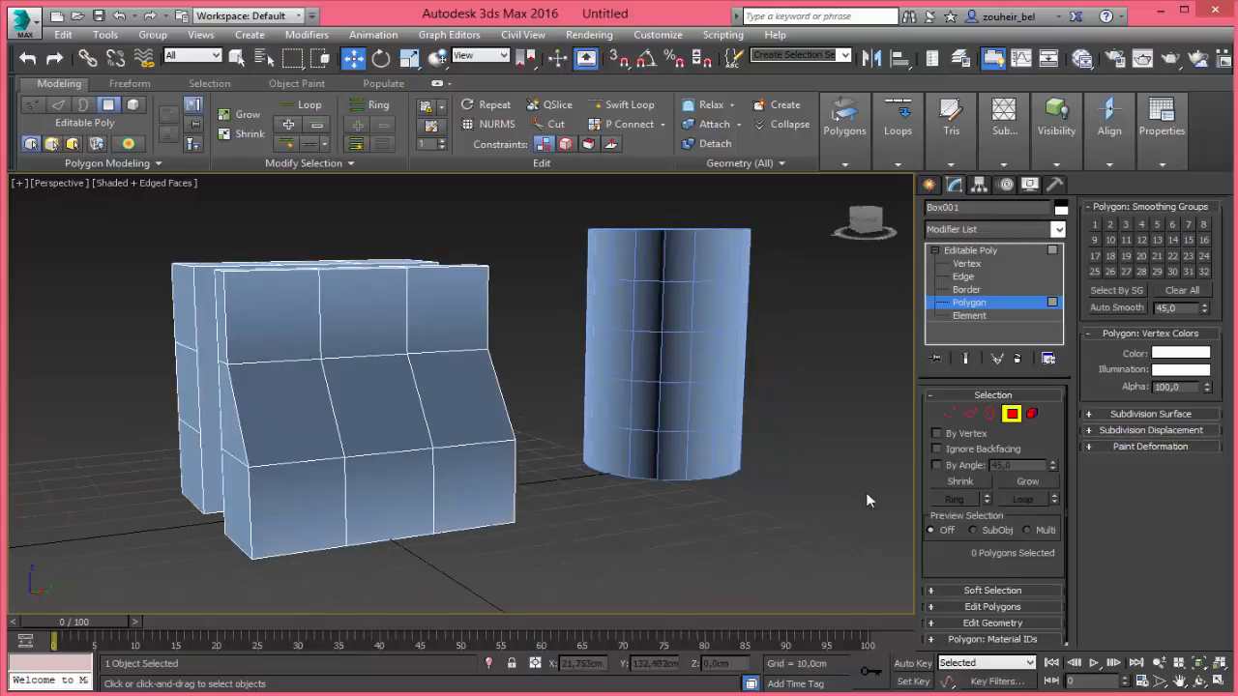
pyautogui.click(382, 482)
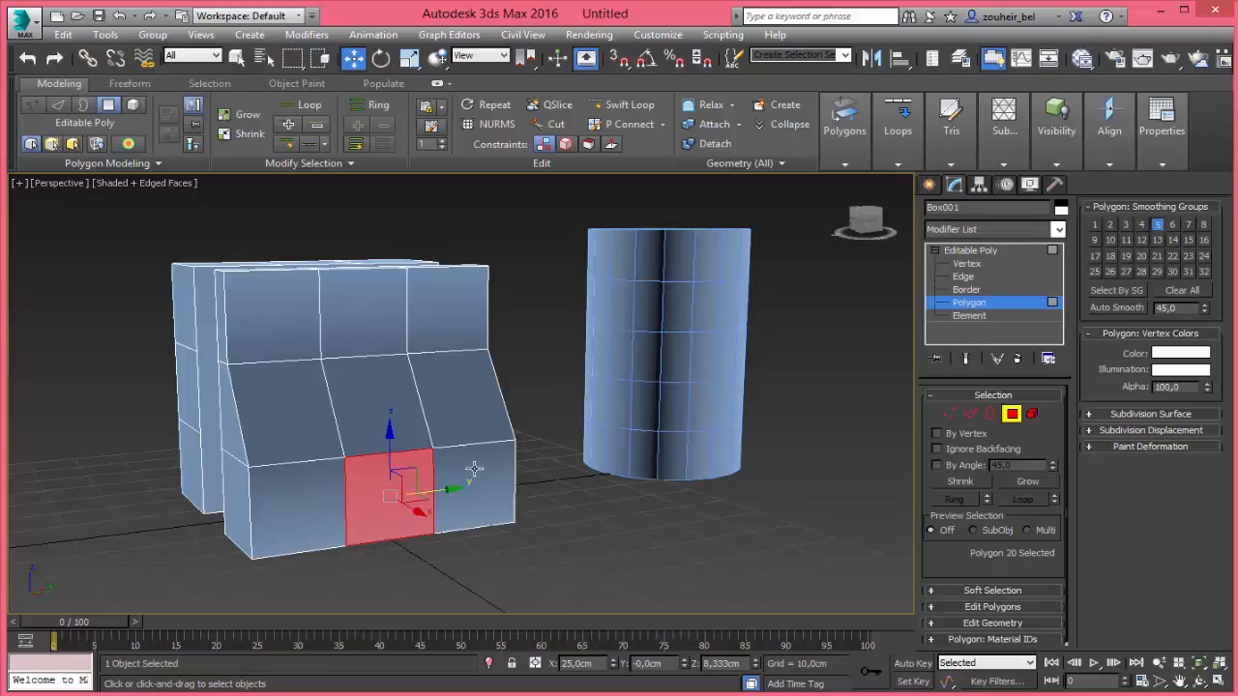
# Select individual polygons one after another across the cube's front, ending with the central one
pyautogui.click(430, 335)
pyautogui.click(379, 326)
pyautogui.click(387, 389)
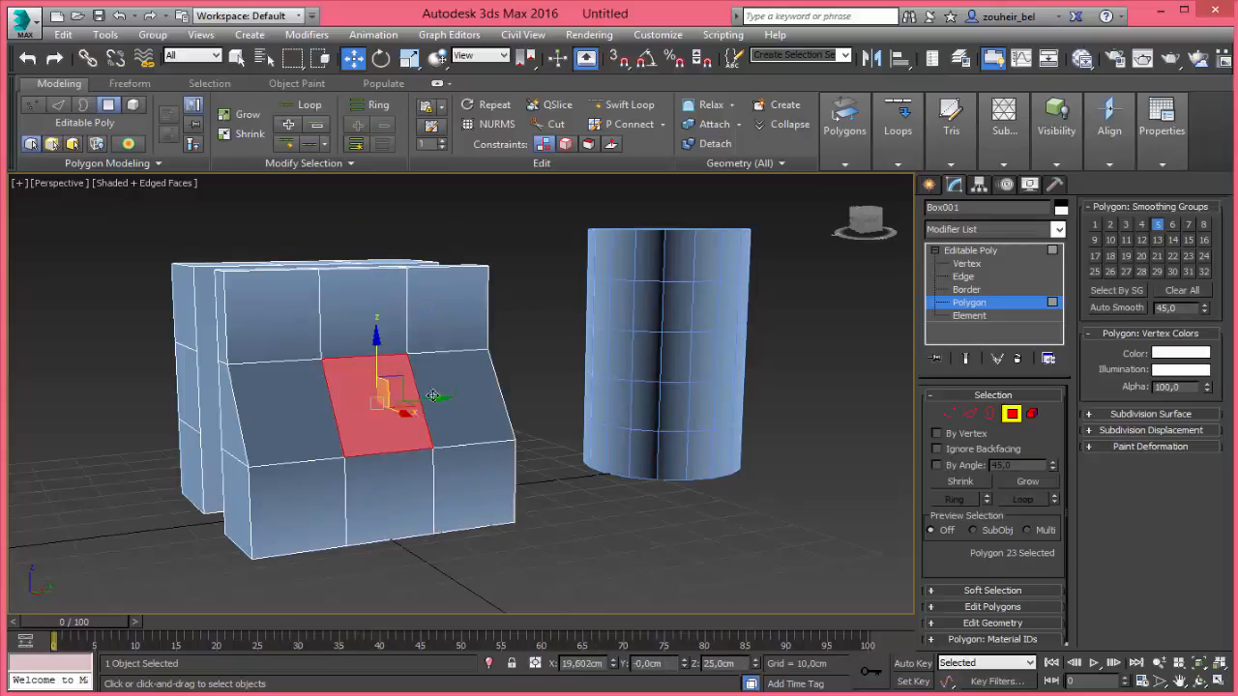
pyautogui.click(462, 398)
pyautogui.click(469, 484)
pyautogui.click(381, 479)
pyautogui.click(301, 481)
pyautogui.click(294, 406)
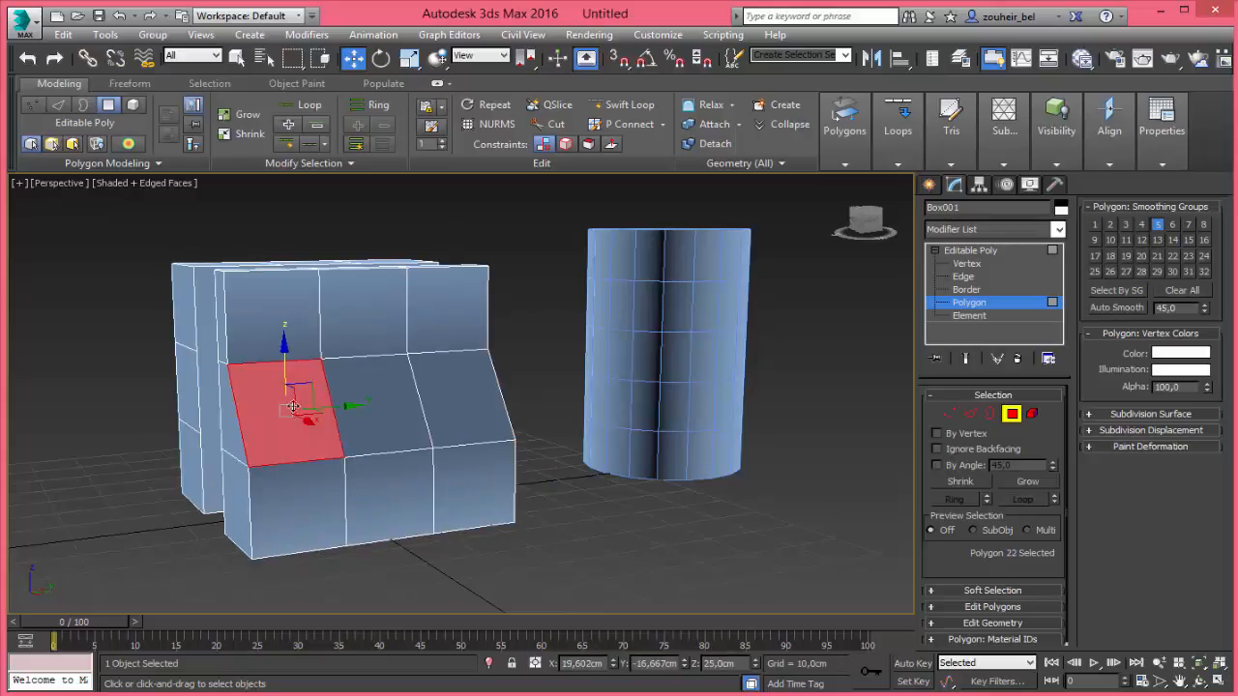
pyautogui.click(295, 334)
pyautogui.click(357, 324)
pyautogui.click(382, 397)
pyautogui.click(471, 400)
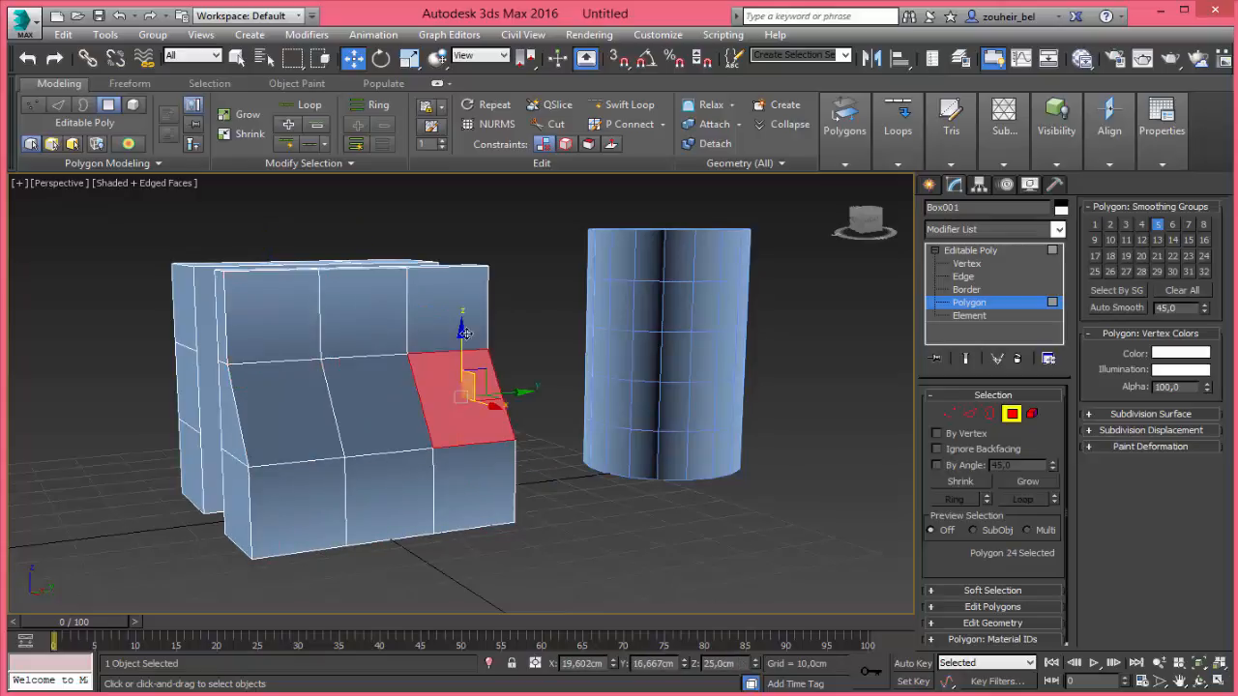
pyautogui.click(466, 335)
pyautogui.click(493, 459)
pyautogui.click(389, 465)
pyautogui.click(324, 479)
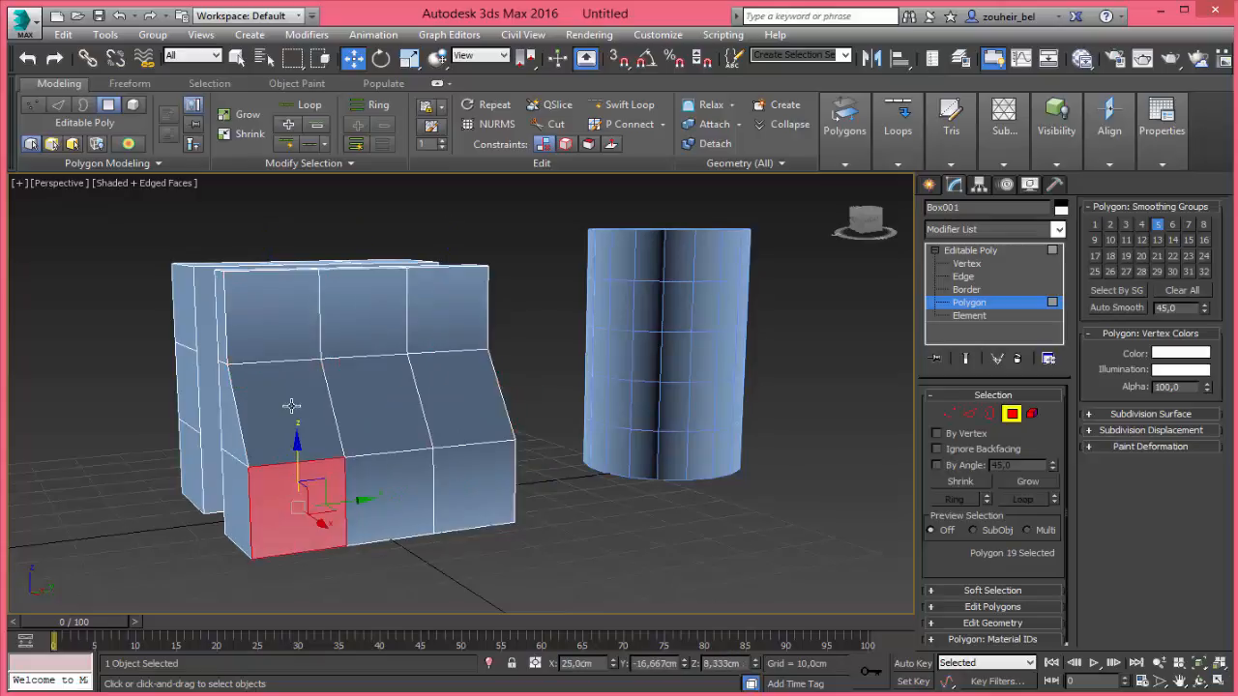
pyautogui.click(290, 406)
pyautogui.click(288, 327)
pyautogui.click(360, 319)
pyautogui.click(371, 397)
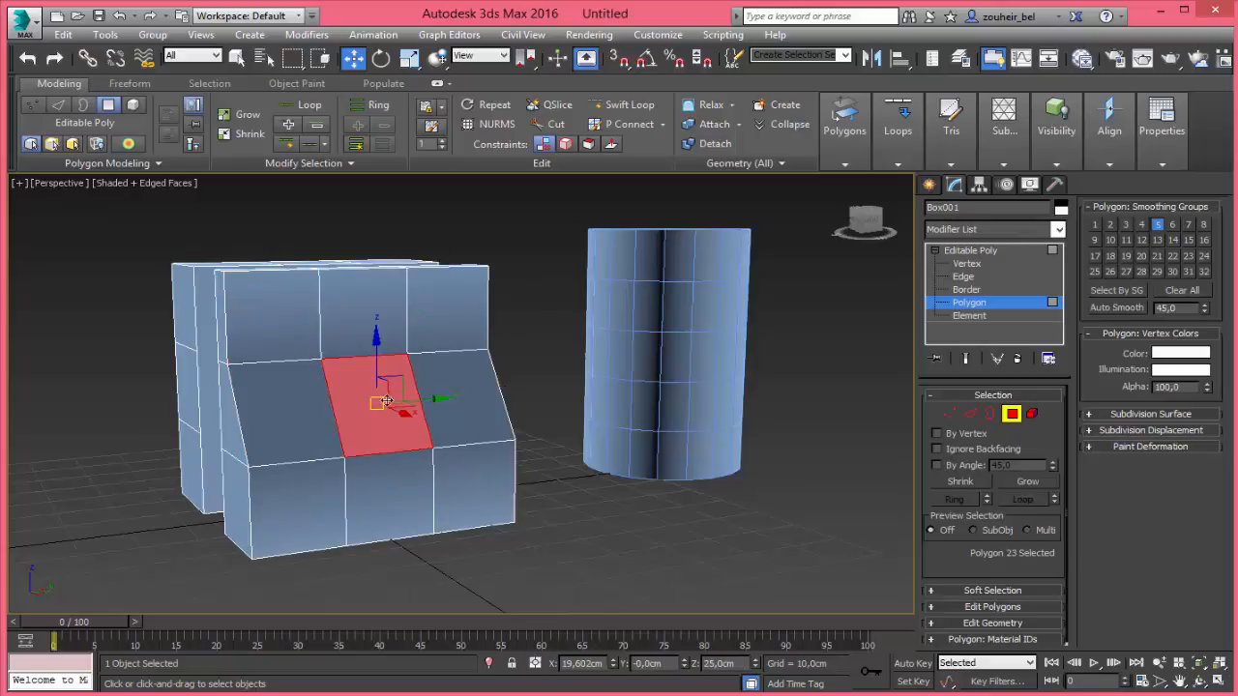
# Add the adjacent middle-row polygon to the selection, and region-select the polygons of the cube's upper two rows
pyautogui.keyDown('ctrl'); pyautogui.click(477, 377); pyautogui.keyUp('ctrl')
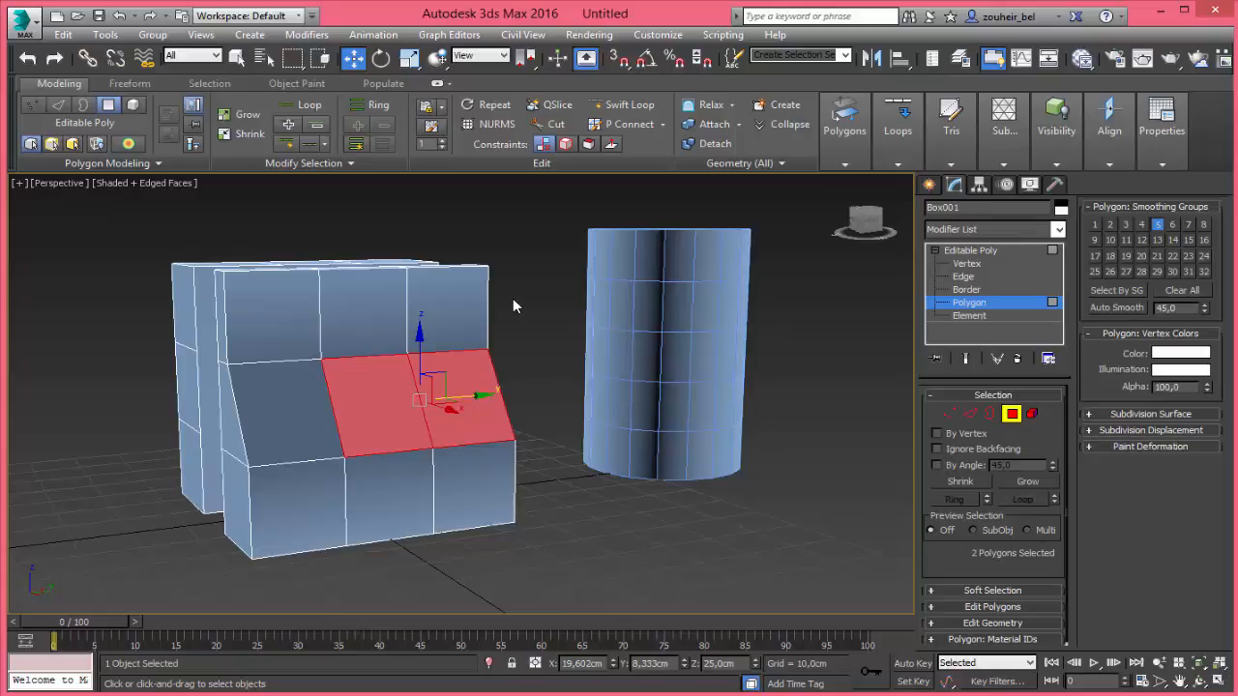
pyautogui.moveTo(512, 258); pyautogui.dragTo(334, 377)
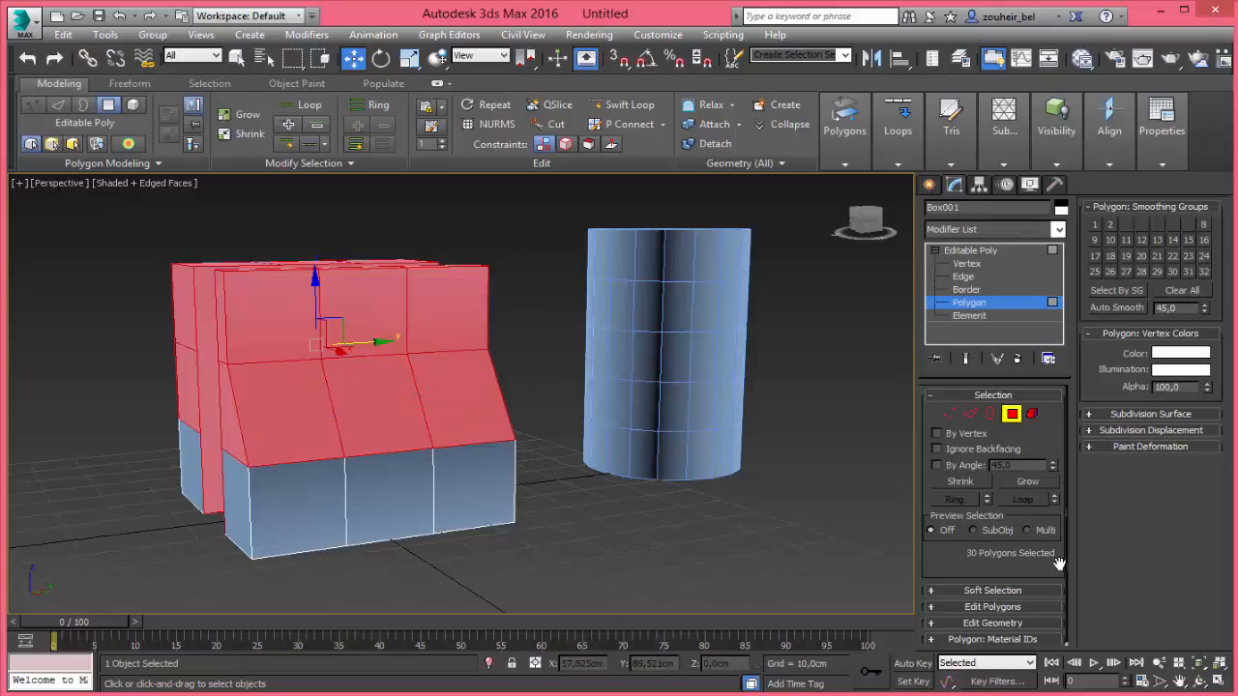
# Switch the cube to Vertex level and region-select the vertices around its central front polygon, including those behind them
pyautogui.click(948, 413)
pyautogui.keyDown('alt'); pyautogui.moveTo(649, 543); pyautogui.dragTo(594, 520, button='middle'); pyautogui.keyUp('alt')
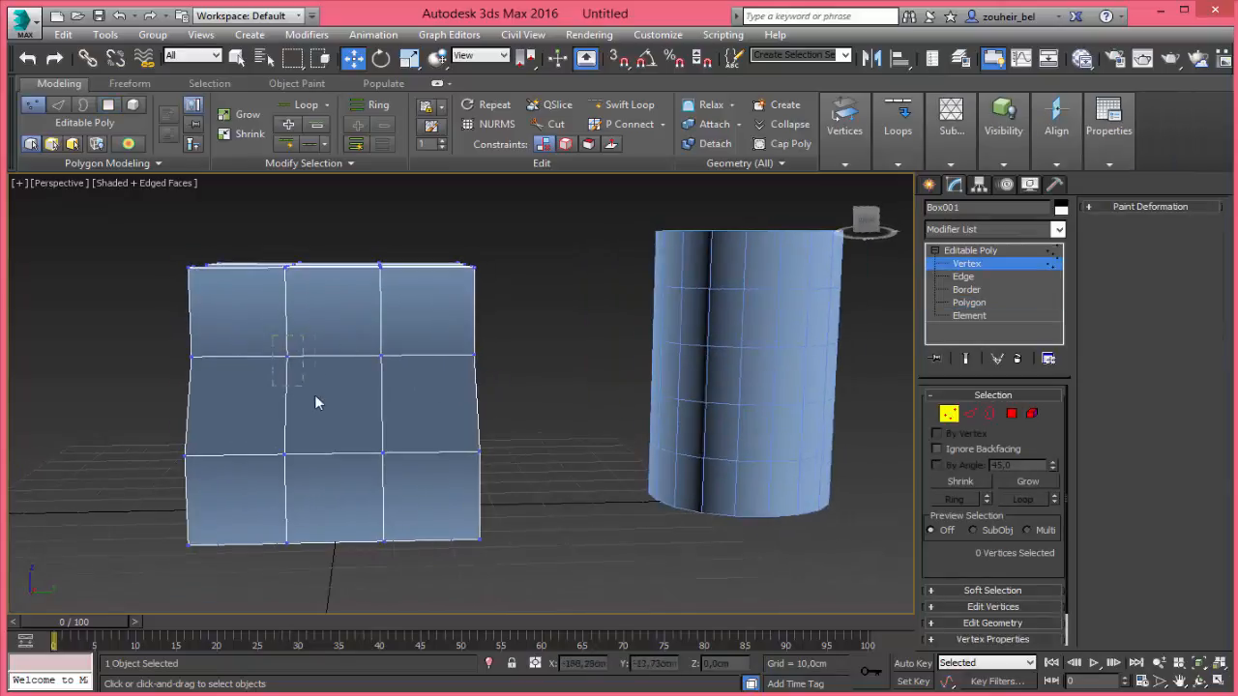
pyautogui.moveTo(316, 403); pyautogui.dragTo(393, 468)
pyautogui.moveTo(401, 468)
pyautogui.mouseDown()
pyautogui.moveTo(295, 371)
pyautogui.moveTo(397, 476)
pyautogui.mouseUp()
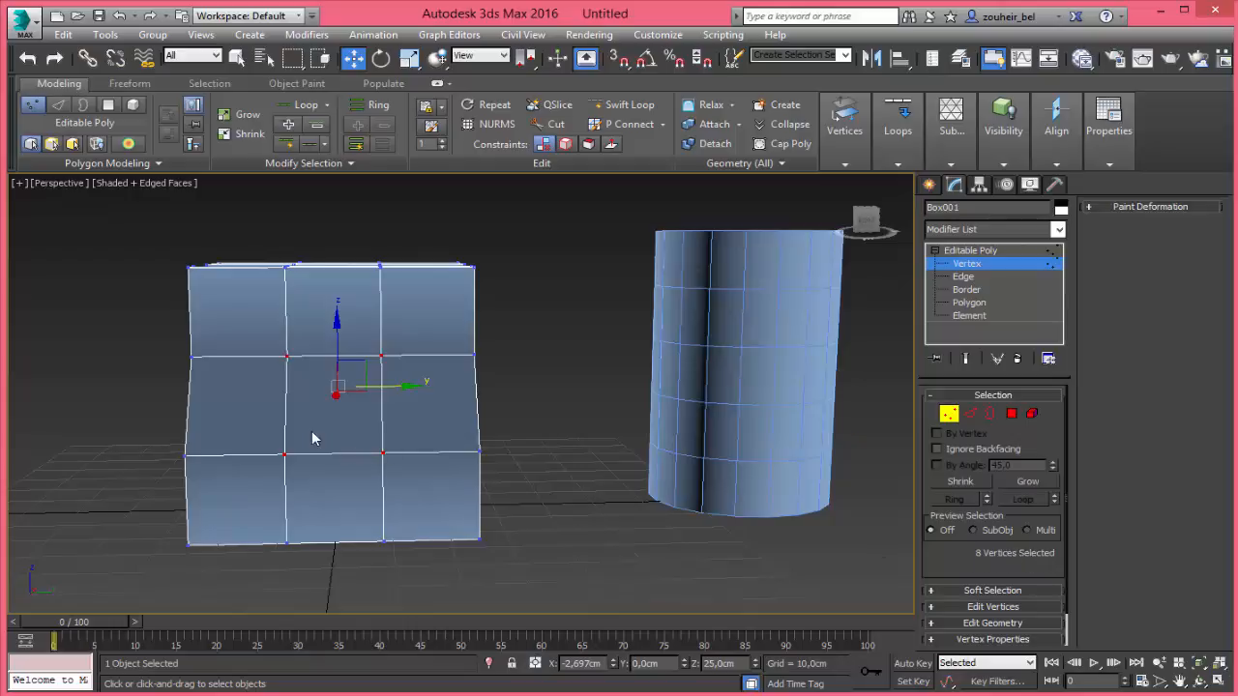
pyautogui.moveTo(292, 426)
pyautogui.keyDown('alt'); pyautogui.mouseDown(button='middle')
pyautogui.moveTo(516, 434)
pyautogui.moveTo(593, 465)
pyautogui.moveTo(628, 429)
pyautogui.moveTo(533, 419)
pyautogui.moveTo(484, 451)
pyautogui.moveTo(598, 453)
pyautogui.moveTo(451, 420)
pyautogui.moveTo(306, 442)
pyautogui.moveTo(540, 476)
pyautogui.moveTo(568, 419)
pyautogui.moveTo(298, 431)
pyautogui.moveTo(310, 428)
pyautogui.mouseUp(button='middle'); pyautogui.keyUp('alt')
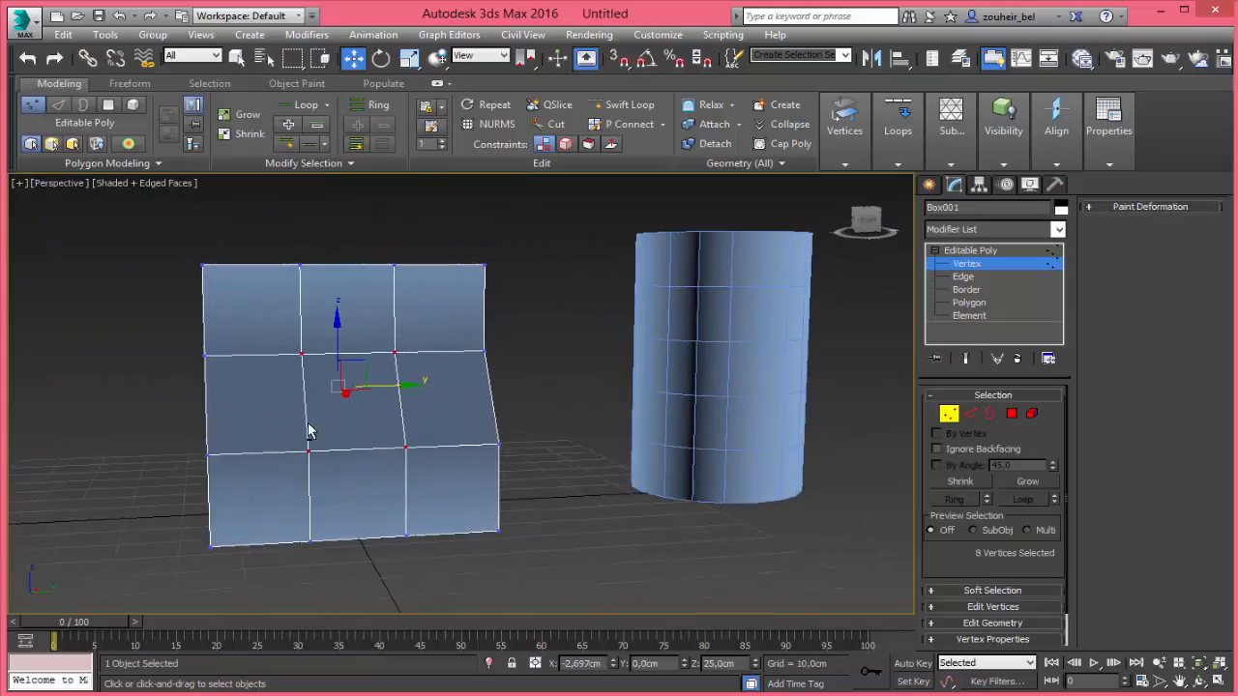
# Switch through the Element, Polygon, Border and Edge levels back to Vertex, and look over the extra Modify Selection tools
pyautogui.moveTo(968, 568); pyautogui.dragTo(967, 572)
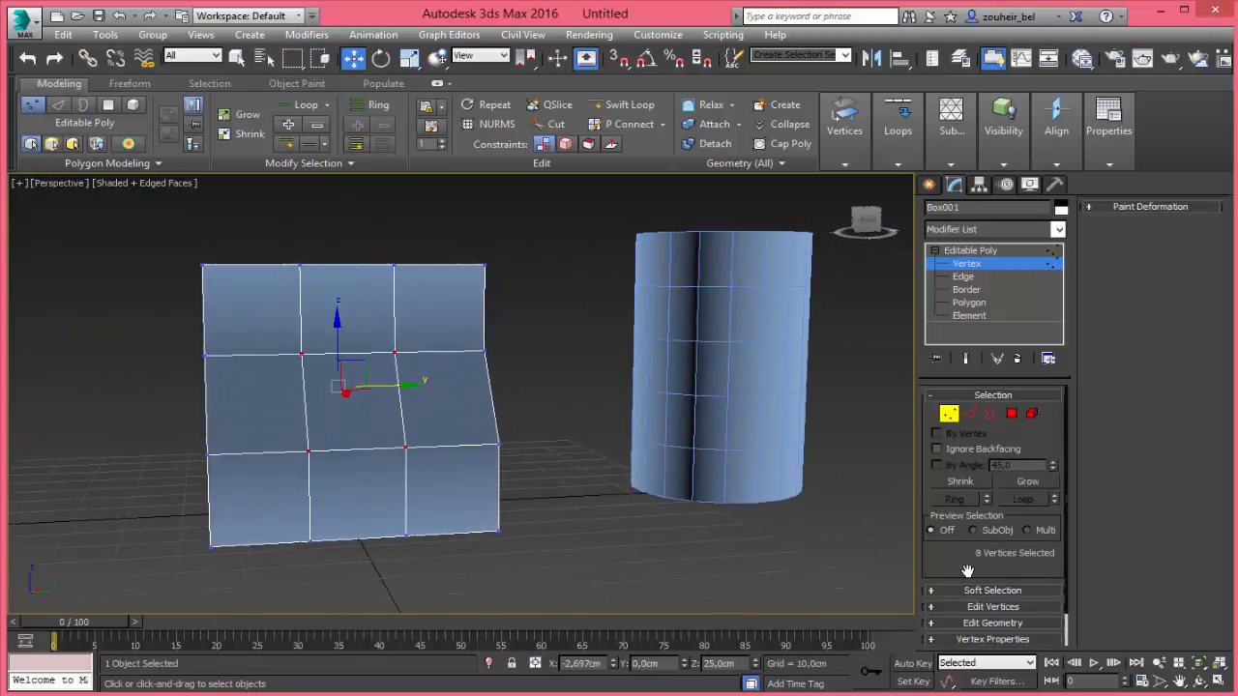
pyautogui.click(1031, 414)
pyautogui.click(1010, 414)
pyautogui.click(989, 414)
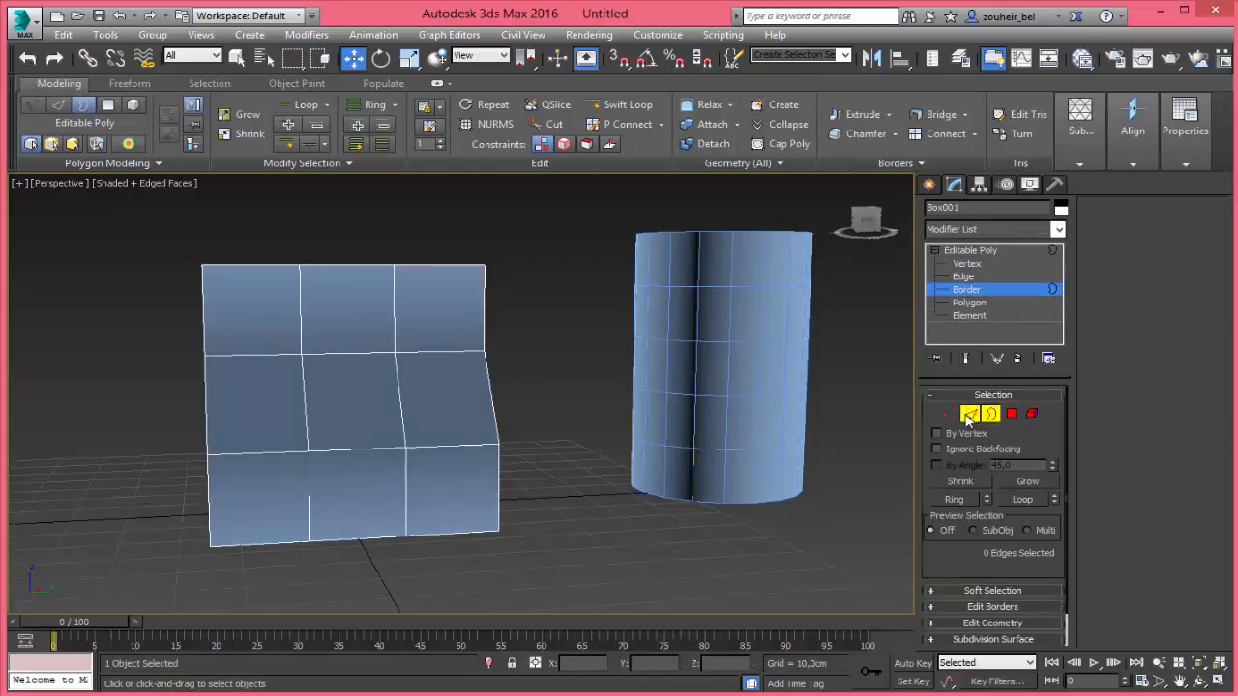
pyautogui.click(970, 414)
pyautogui.click(949, 414)
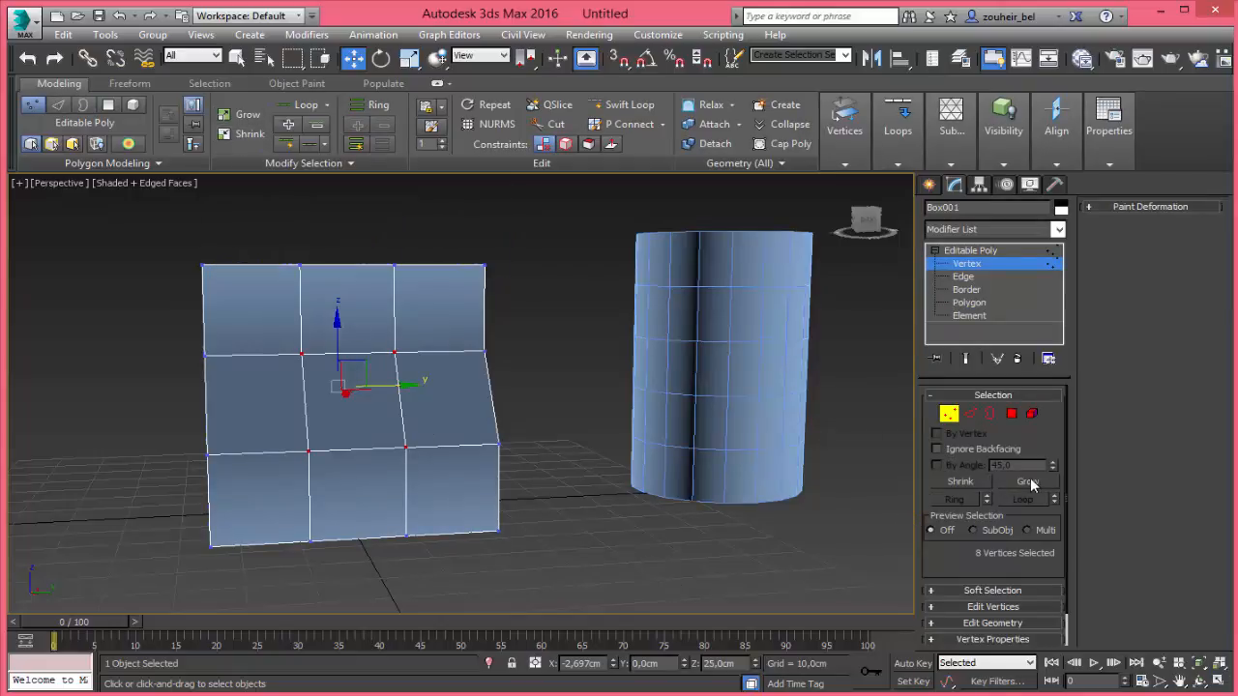
pyautogui.click(354, 165)
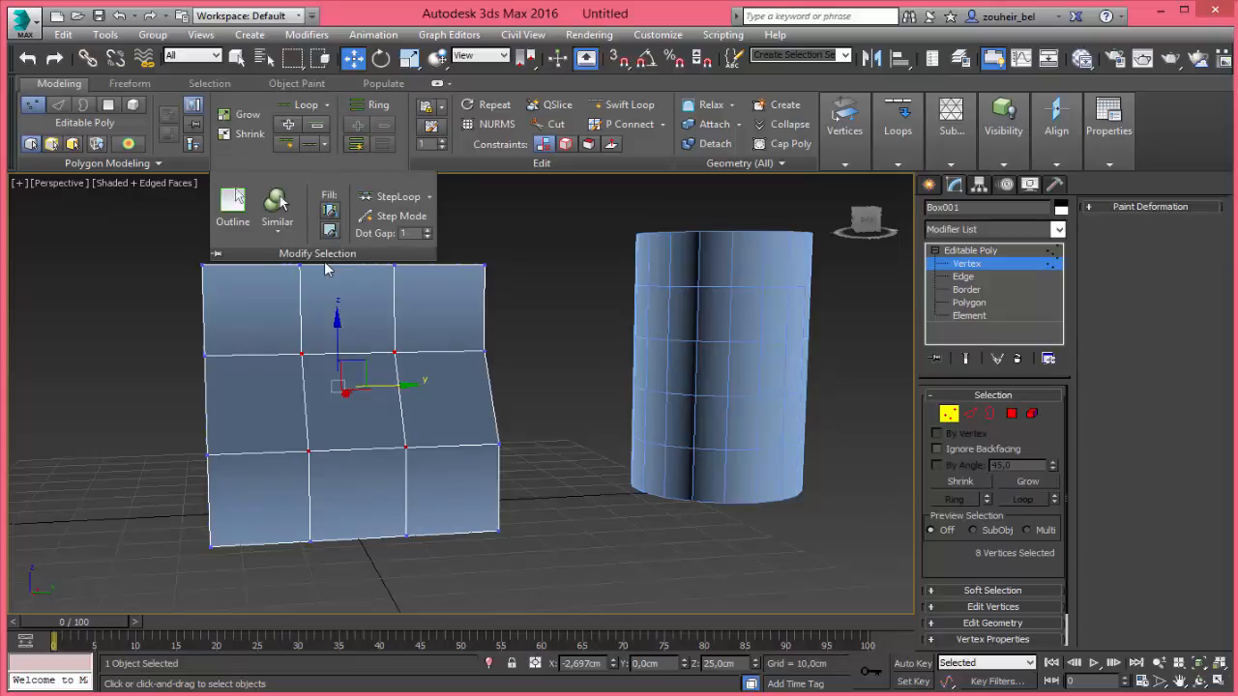
pyautogui.click(325, 164)
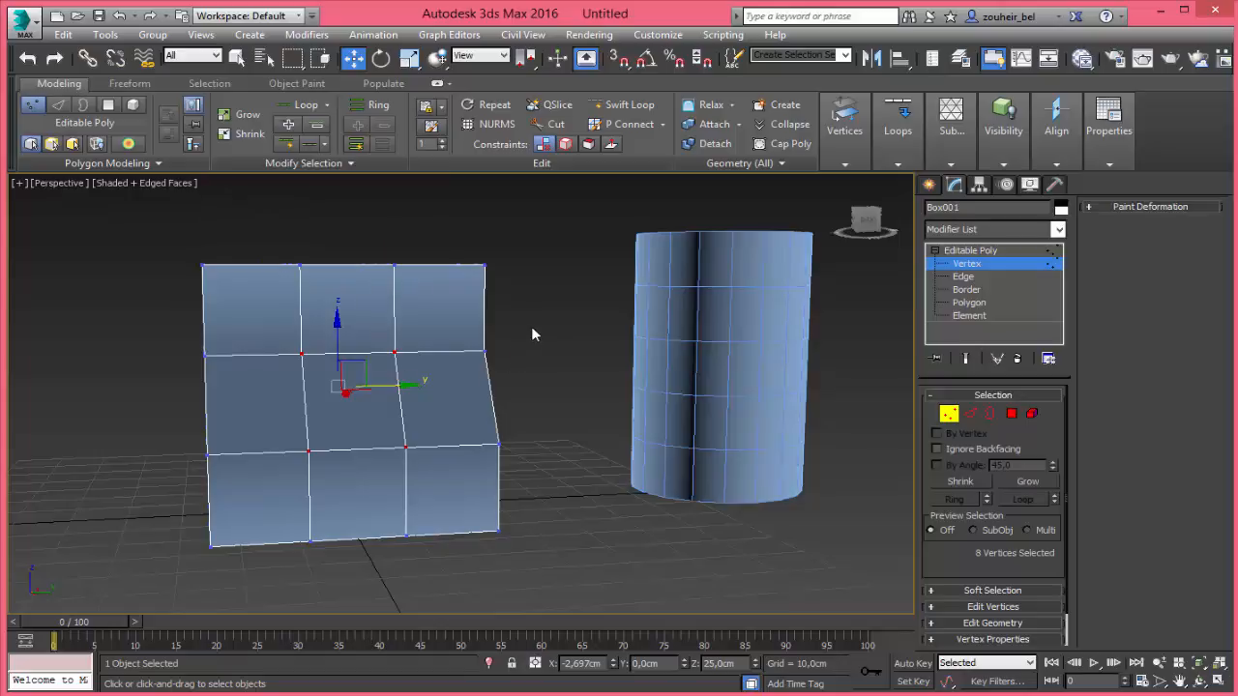
# Leave the cube's Vertex level, deselect the cube and select it again as a whole object
pyautogui.click(949, 414)
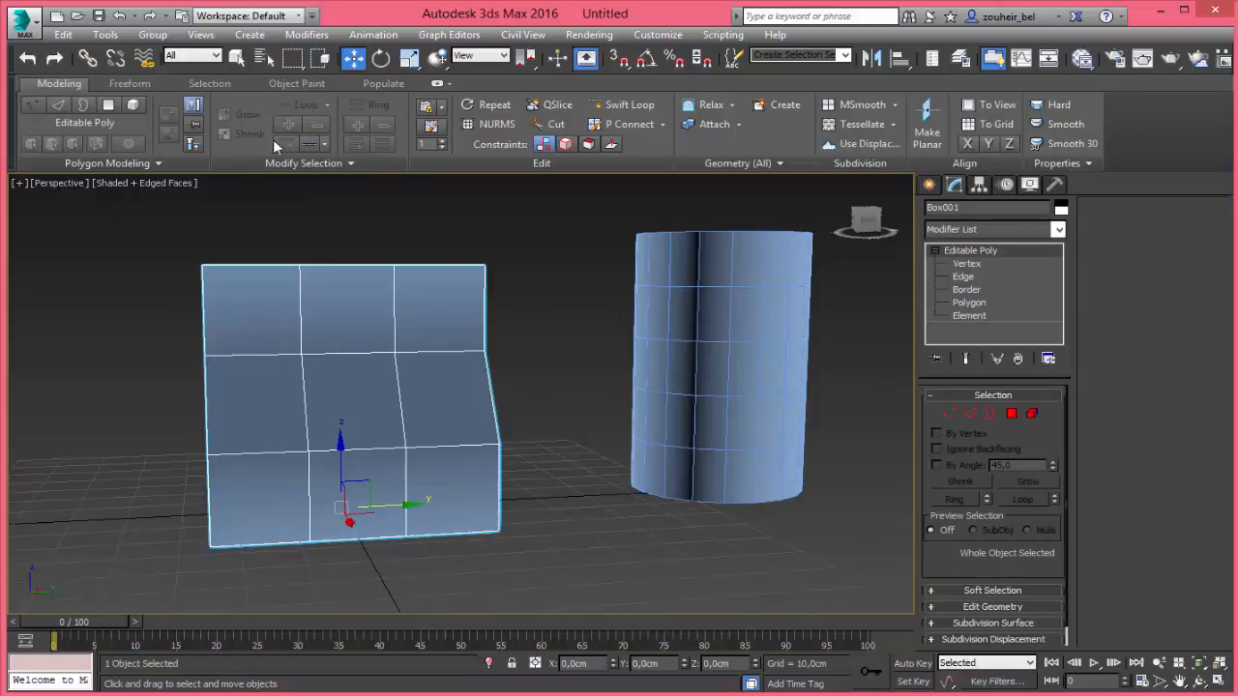
pyautogui.click(550, 272)
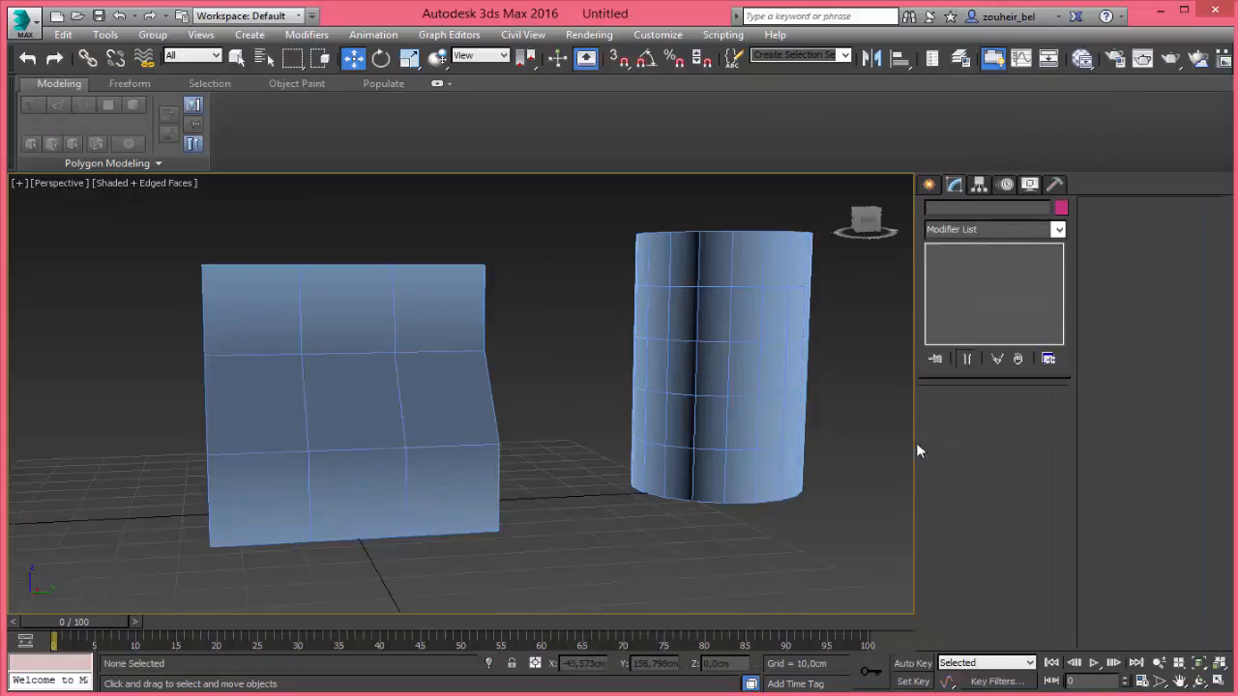
pyautogui.click(378, 328)
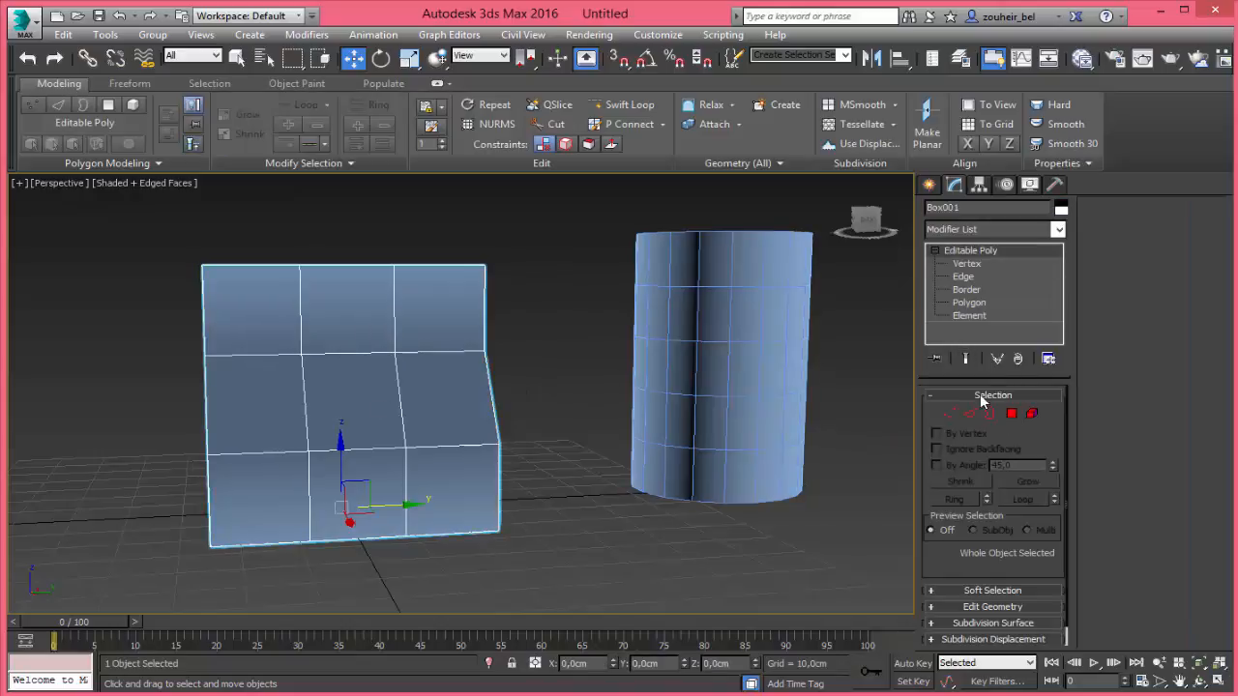
# Collapse the cube's Selection options and expand its Soft Selection settings
pyautogui.click(983, 395)
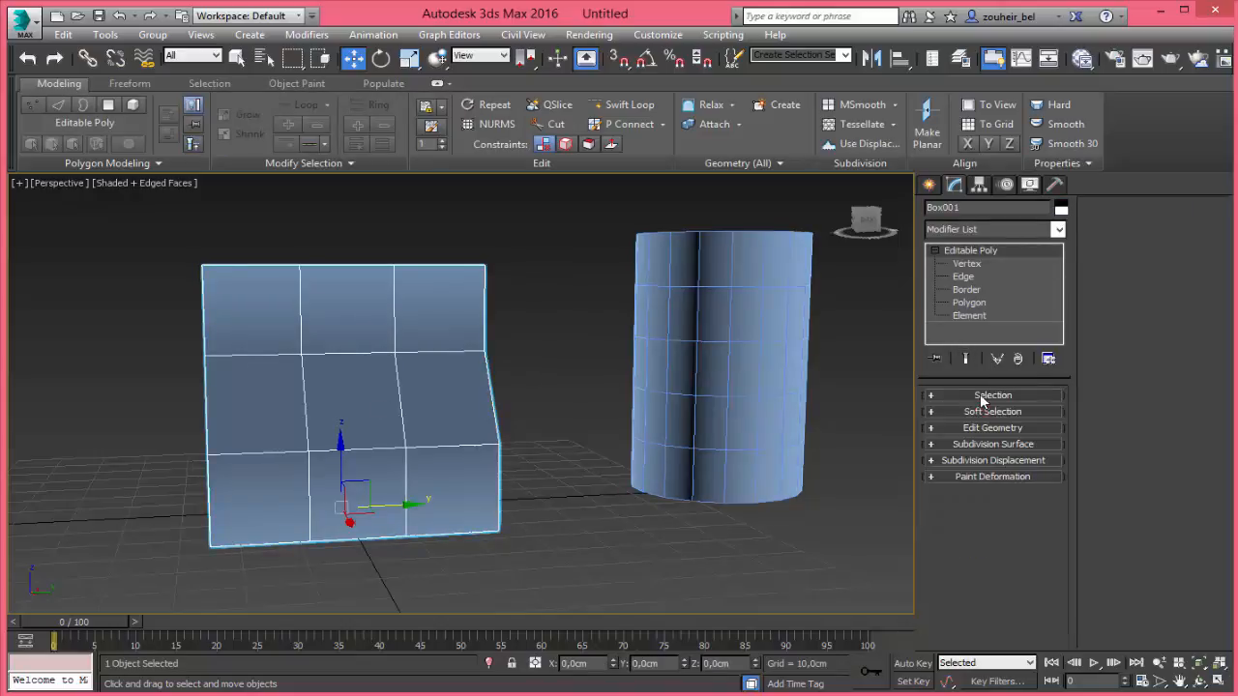
pyautogui.click(985, 398)
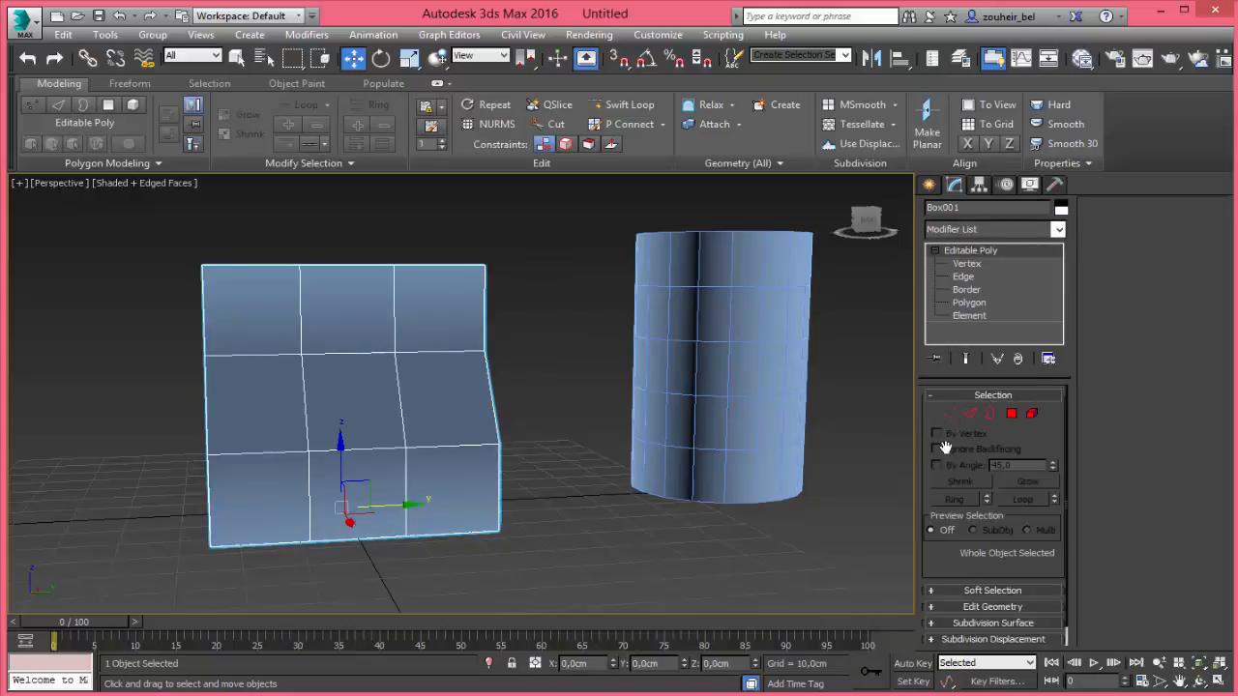
pyautogui.click(950, 411)
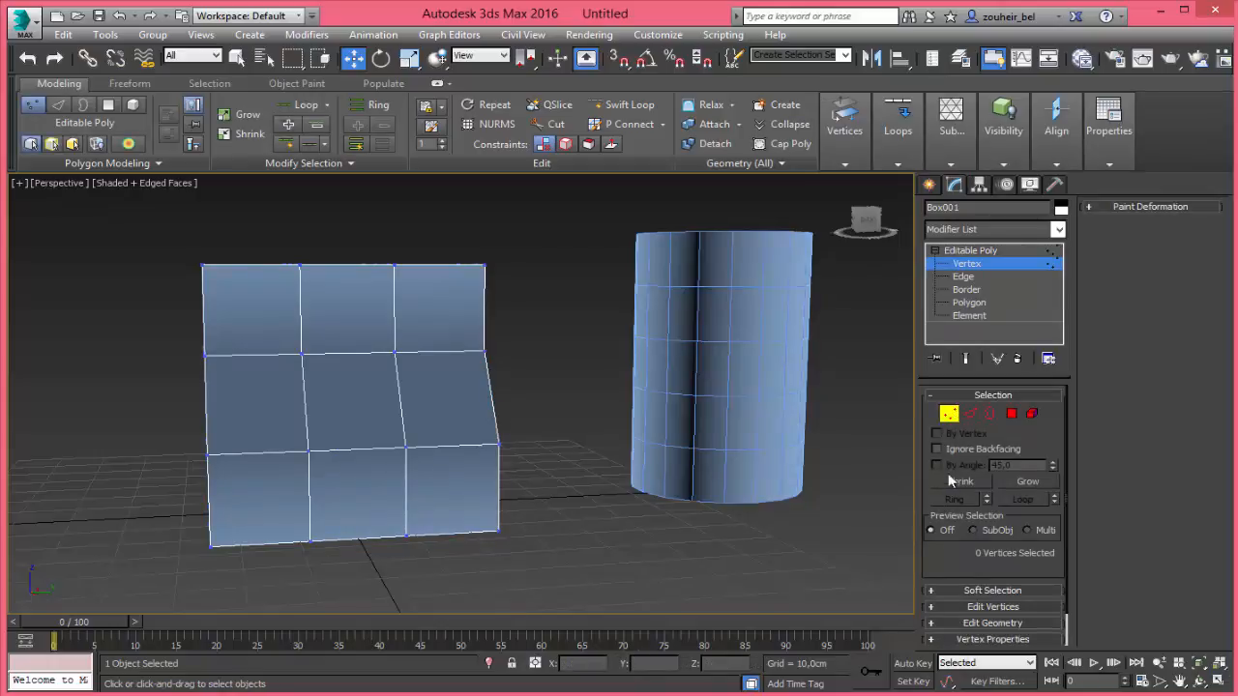
pyautogui.click(948, 413)
pyautogui.click(970, 395)
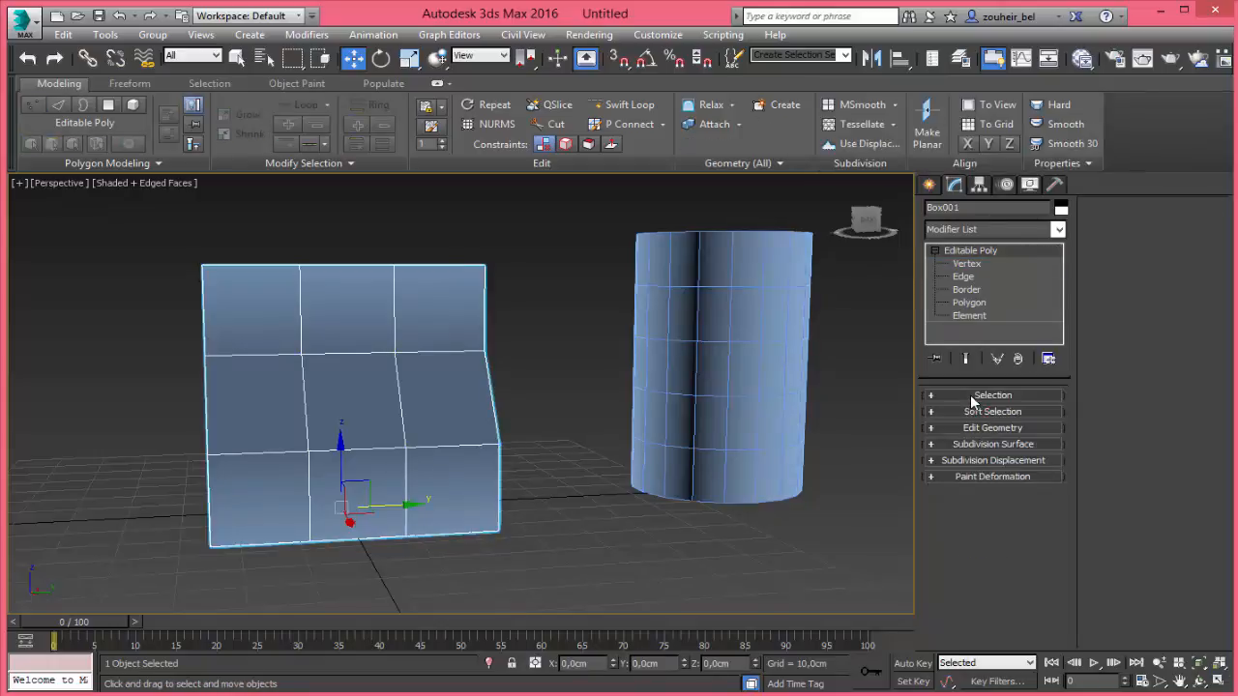
pyautogui.click(971, 414)
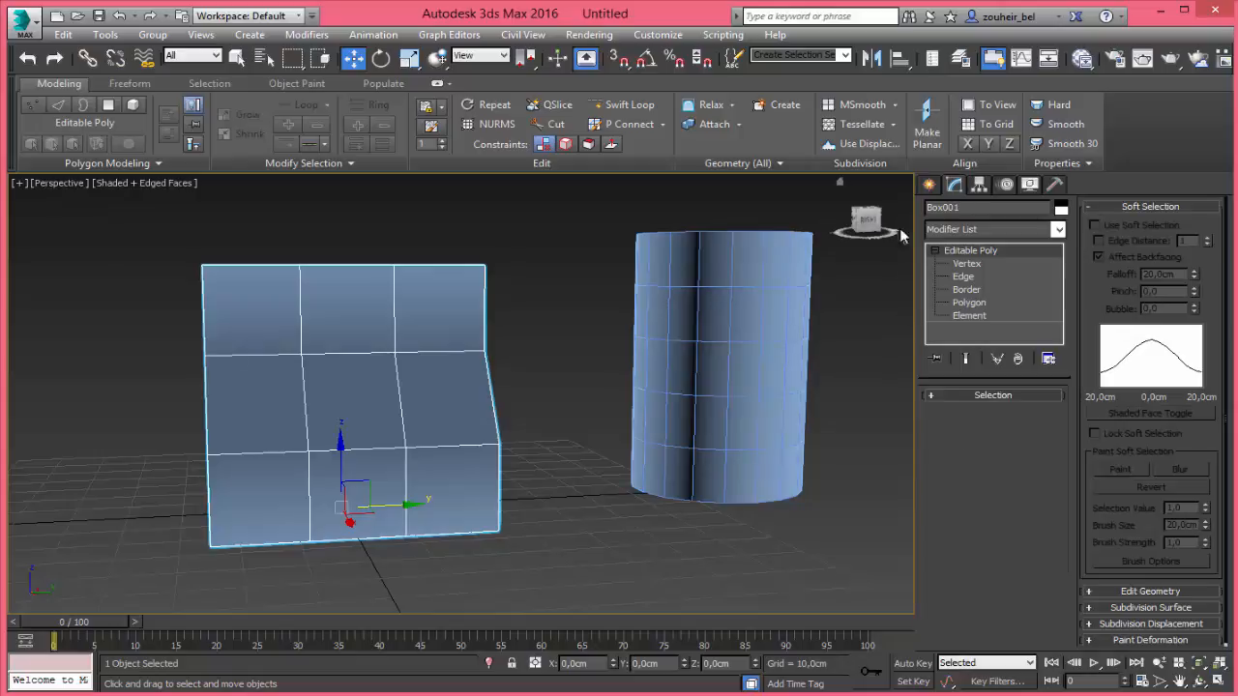
# Create a large Plane primitive with 20 by 20 segments on the grid beside the cube
pyautogui.click(928, 184)
pyautogui.click(1015, 357)
pyautogui.scroll(-3, 674, 327)
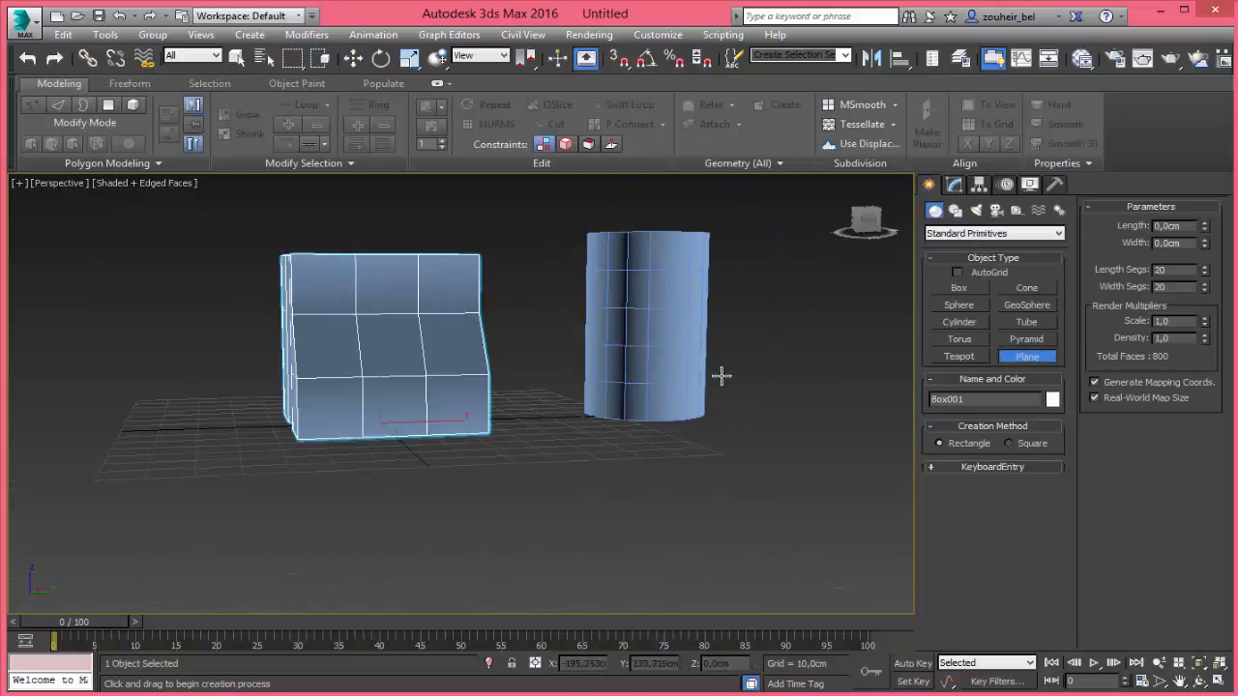
pyautogui.keyDown('alt'); pyautogui.moveTo(684, 384); pyautogui.dragTo(582, 374, button='middle'); pyautogui.keyUp('alt')
pyautogui.moveTo(545, 306); pyautogui.dragTo(751, 440)
pyautogui.rightClick(752, 440)
# Convert the new plane to Editable Poly and show its sub-object levels
pyautogui.rightClick(752, 441)
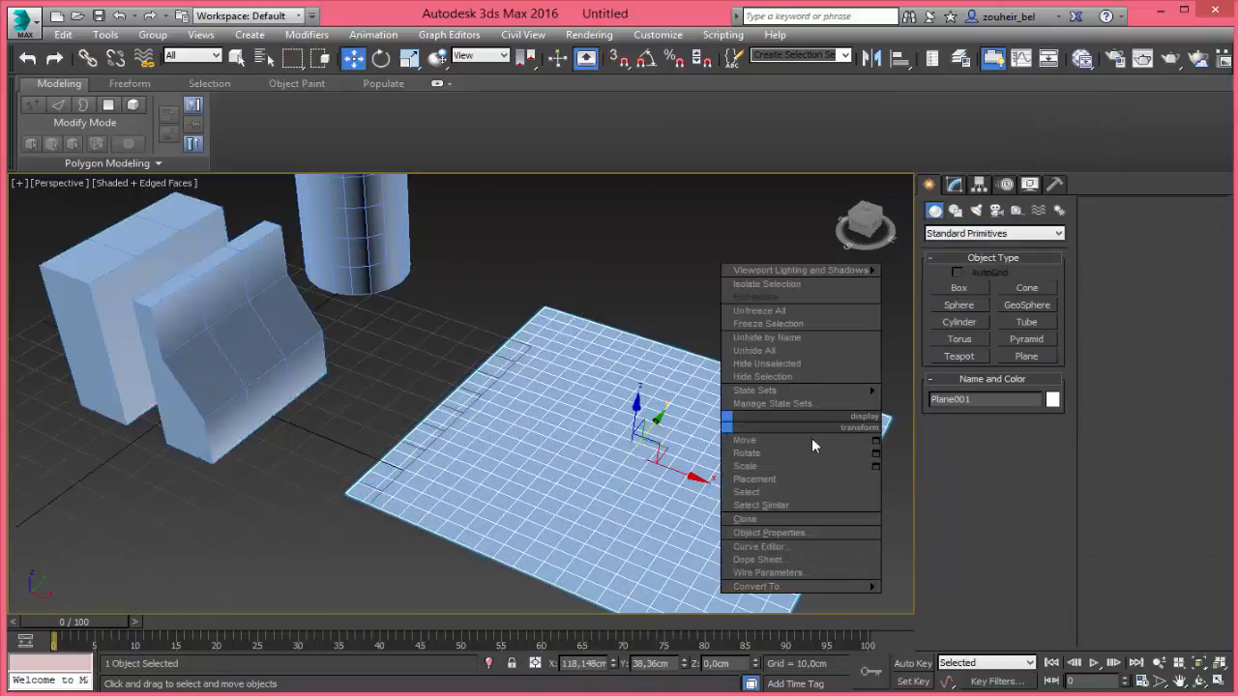
pyautogui.moveTo(867, 586)
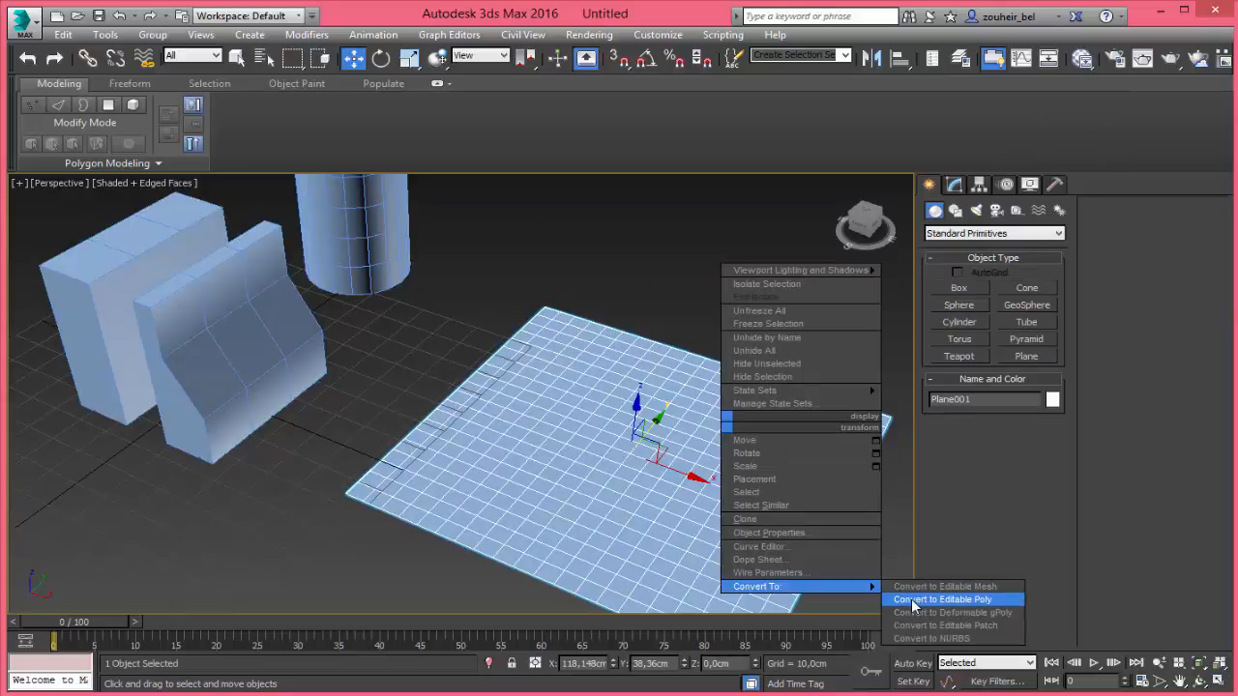
pyautogui.click(914, 605)
pyautogui.keyDown('alt'); pyautogui.moveTo(751, 430); pyautogui.dragTo(749, 387, button='middle'); pyautogui.keyUp('alt')
pyautogui.click(934, 251)
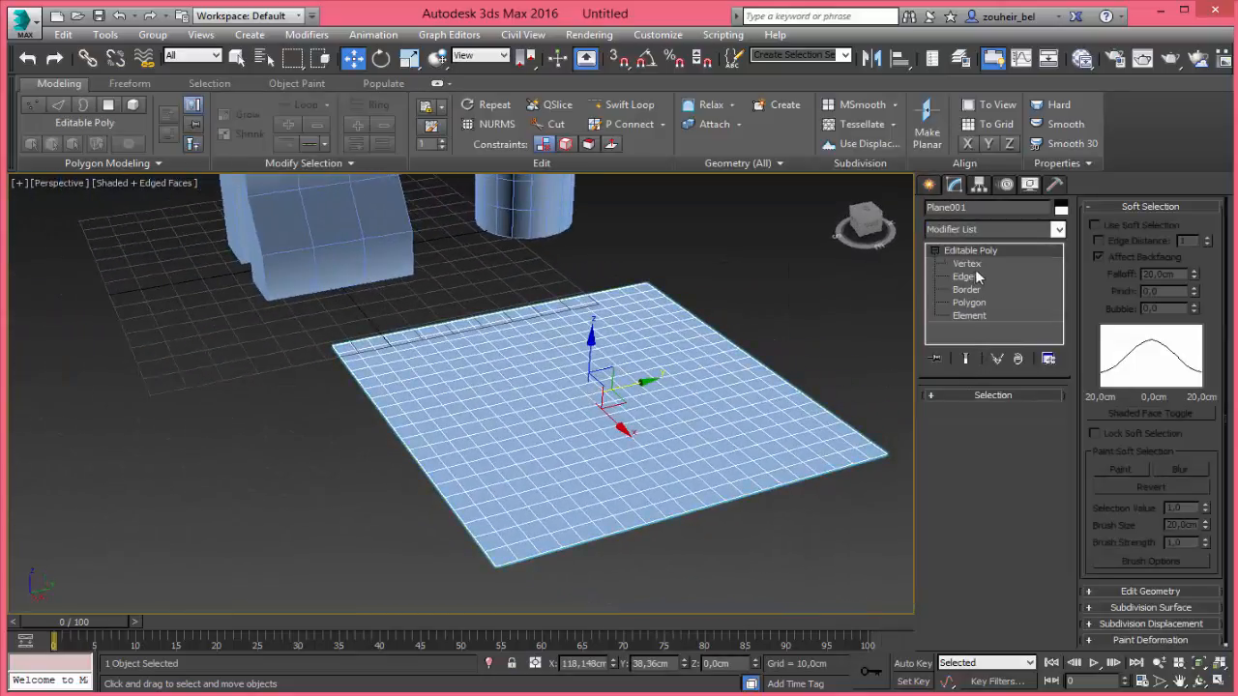
# Select a vertex near the plane's centre at Vertex level and try raising it along Z
pyautogui.click(972, 264)
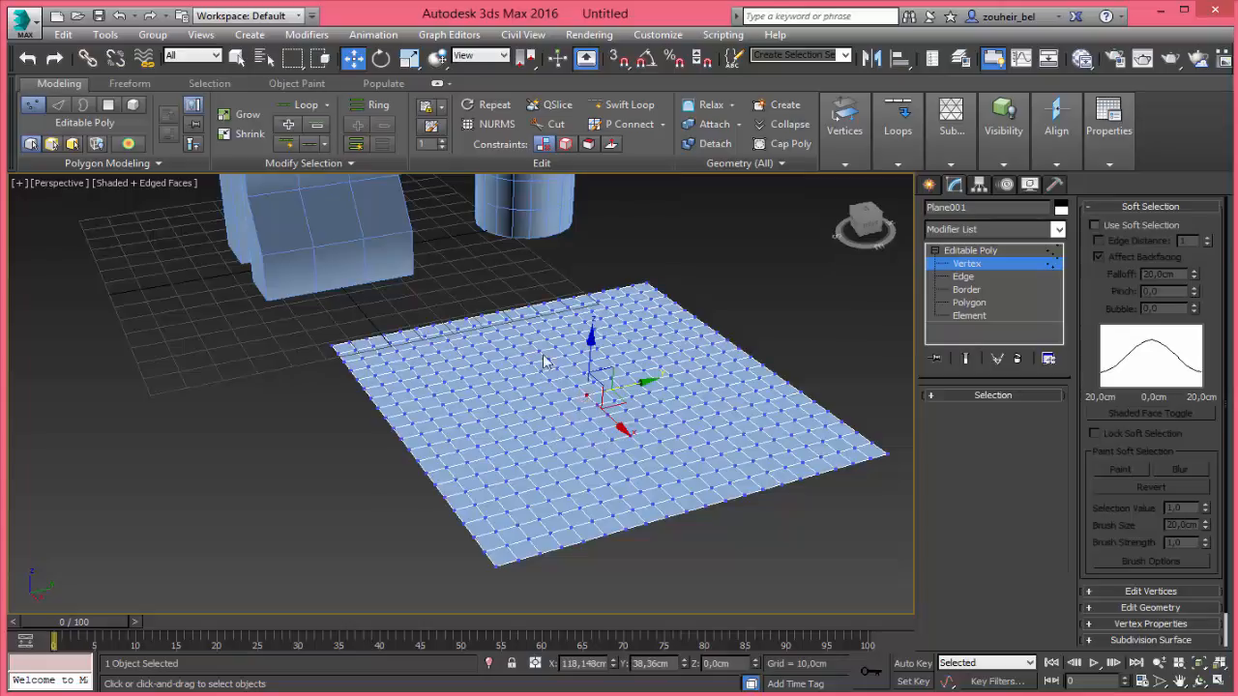
pyautogui.moveTo(593, 352); pyautogui.dragTo(602, 249)
pyautogui.rightClick(601, 249)
# Select an edge near the plane's centre at Edge level and try raising it along Z
pyautogui.click(963, 276)
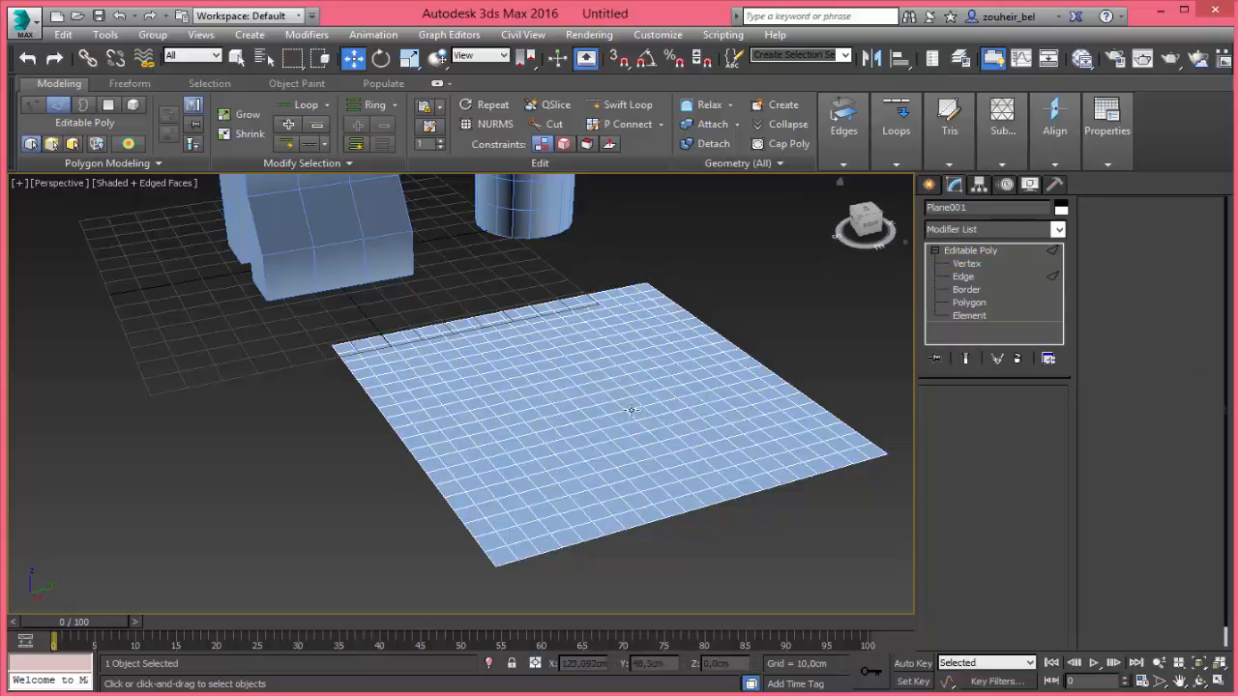
pyautogui.moveTo(599, 278)
pyautogui.mouseDown()
pyautogui.moveTo(600, 415)
pyautogui.moveTo(604, 255)
pyautogui.mouseUp()
pyautogui.rightClick(604, 254)
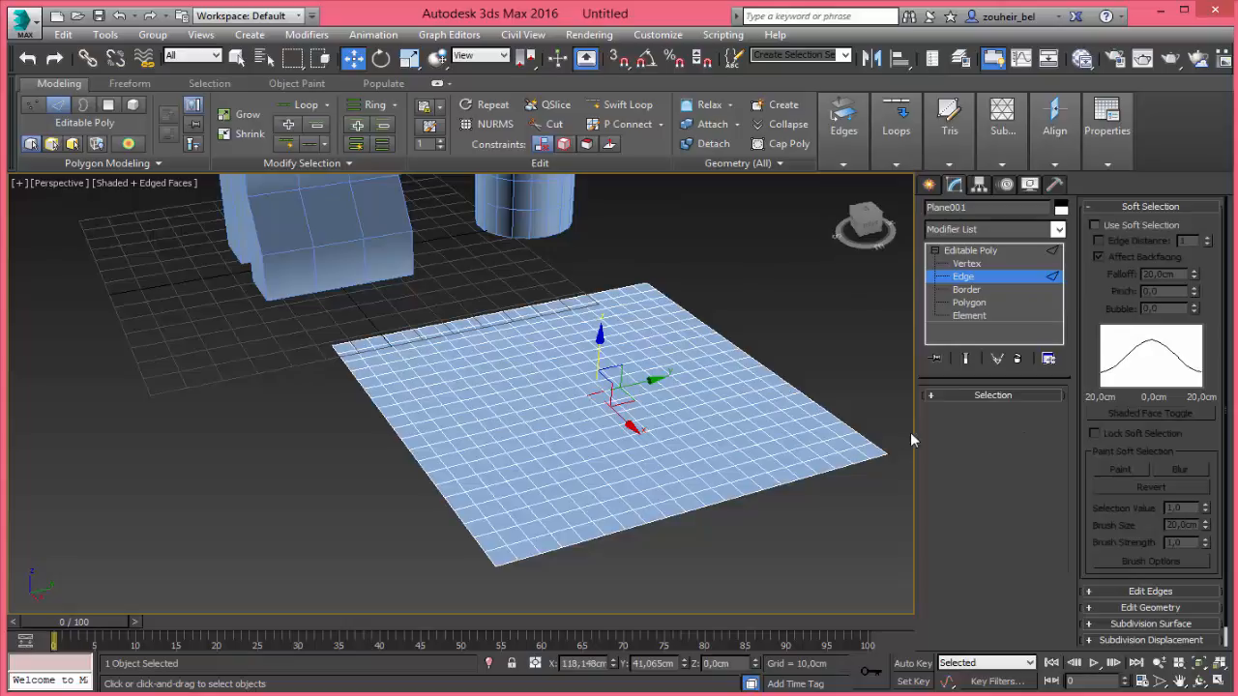
# Return to the plane's Vertex level and enable Use Soft Selection for the central vertex
pyautogui.click(966, 263)
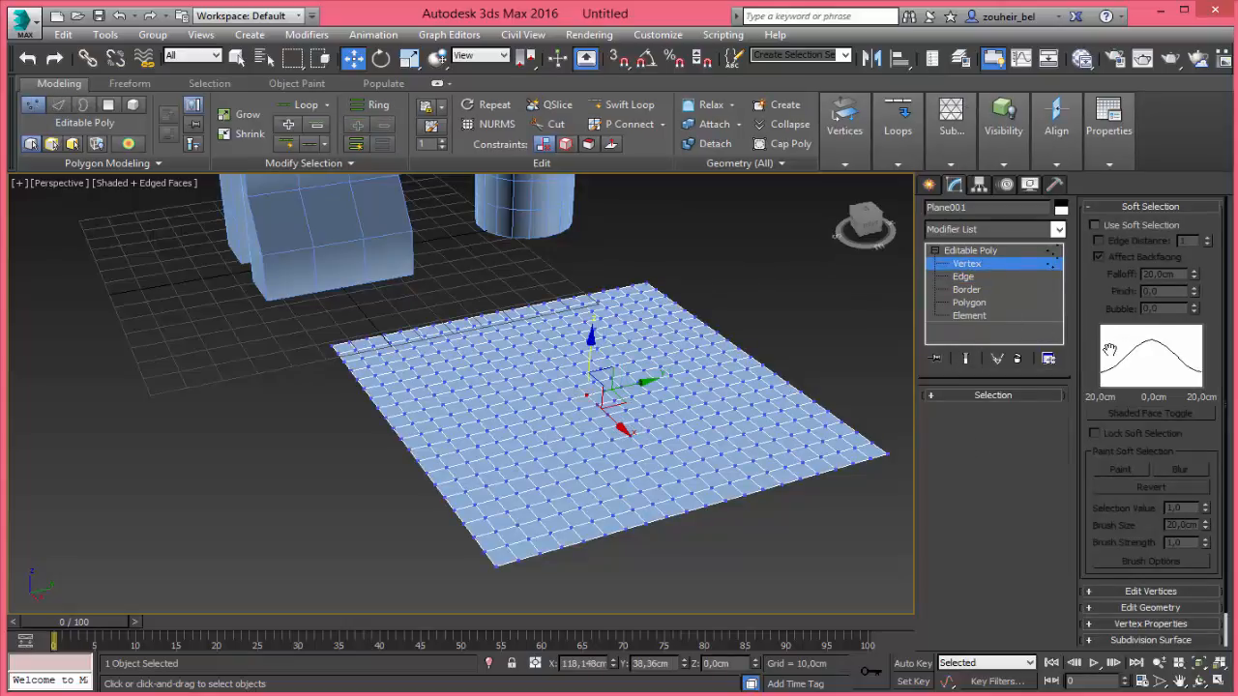
pyautogui.click(1094, 224)
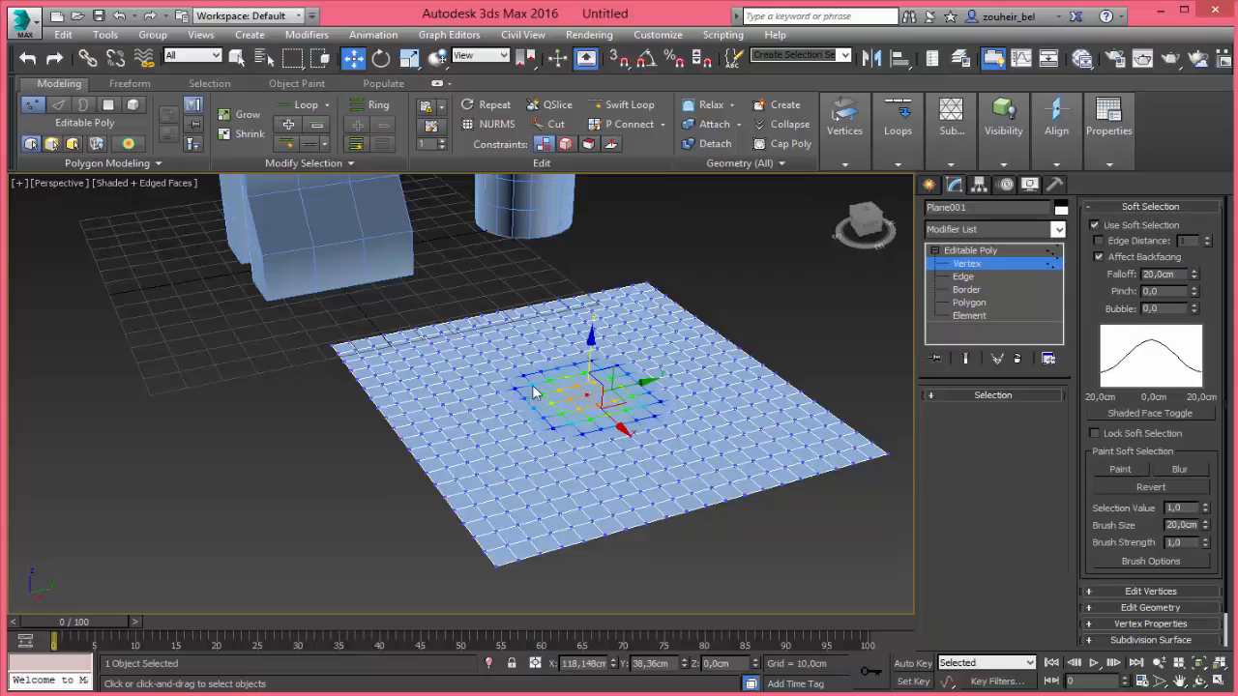
# Try raising the softly selected central vertex of the plane along Z with a 20 cm falloff
pyautogui.keyDown('alt'); pyautogui.moveTo(643, 374); pyautogui.dragTo(606, 418, button='middle'); pyautogui.keyUp('alt')
pyautogui.scroll(2, 607, 418)
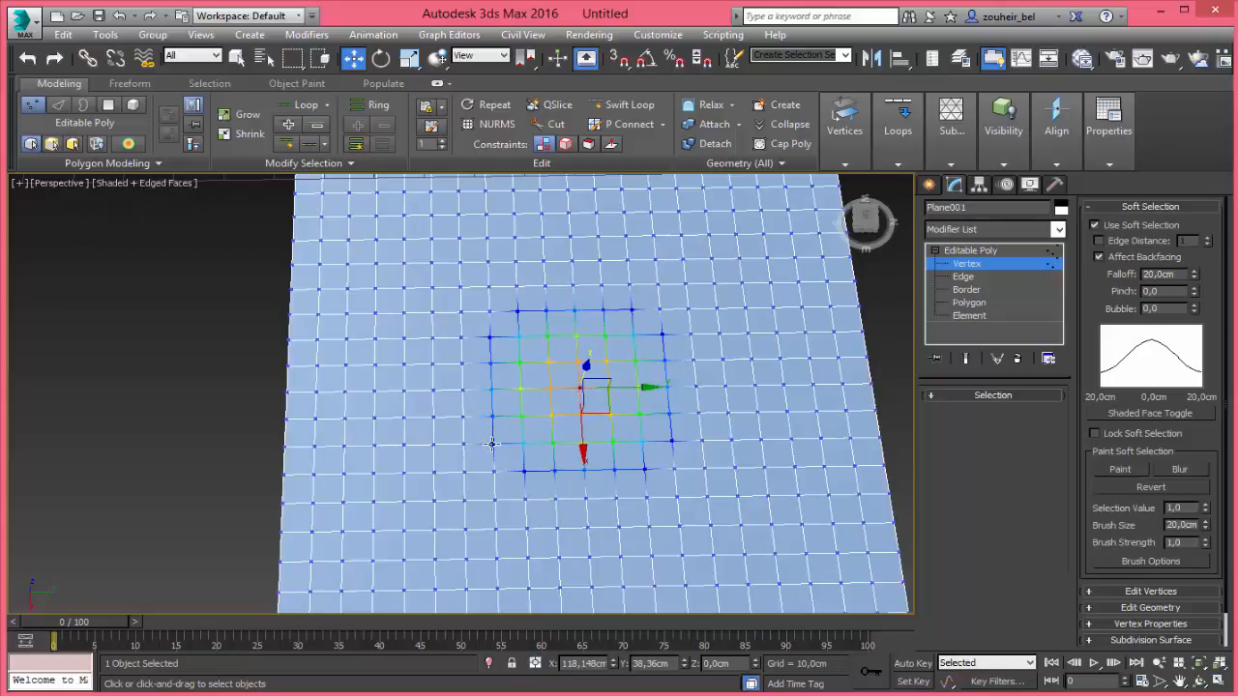
pyautogui.keyDown('alt'); pyautogui.moveTo(633, 415); pyautogui.dragTo(668, 357, button='middle'); pyautogui.keyUp('alt')
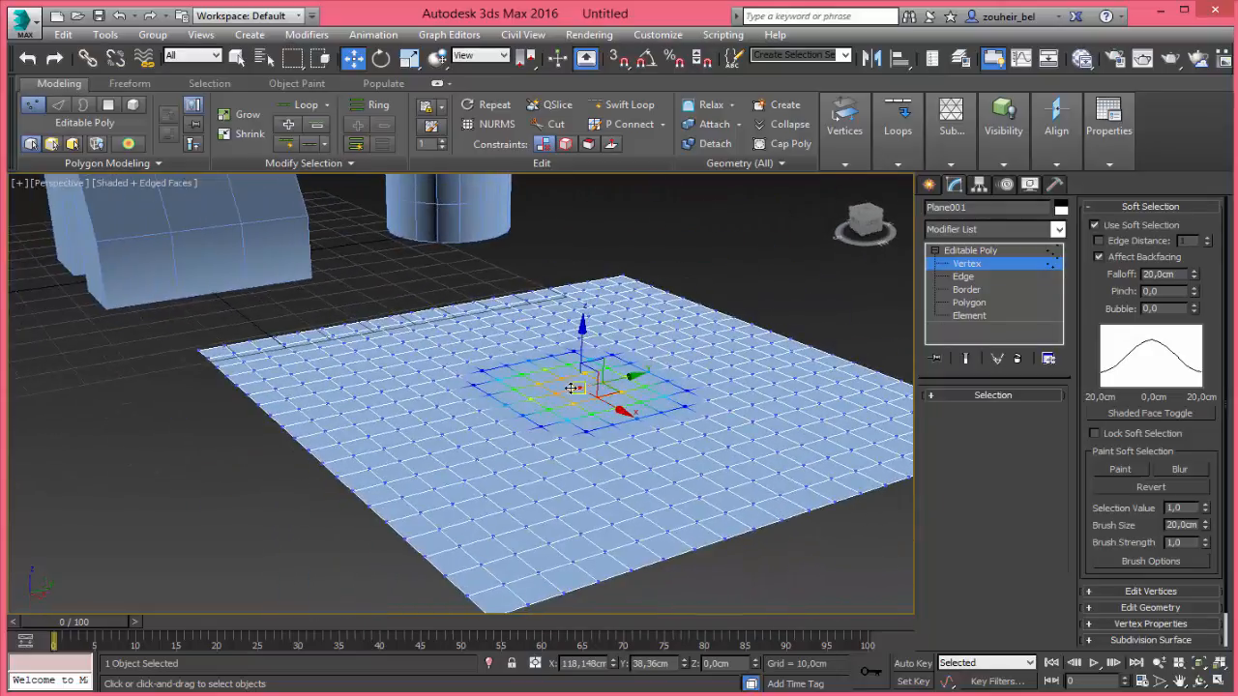
pyautogui.moveTo(575, 388); pyautogui.dragTo(521, 404, button='middle')
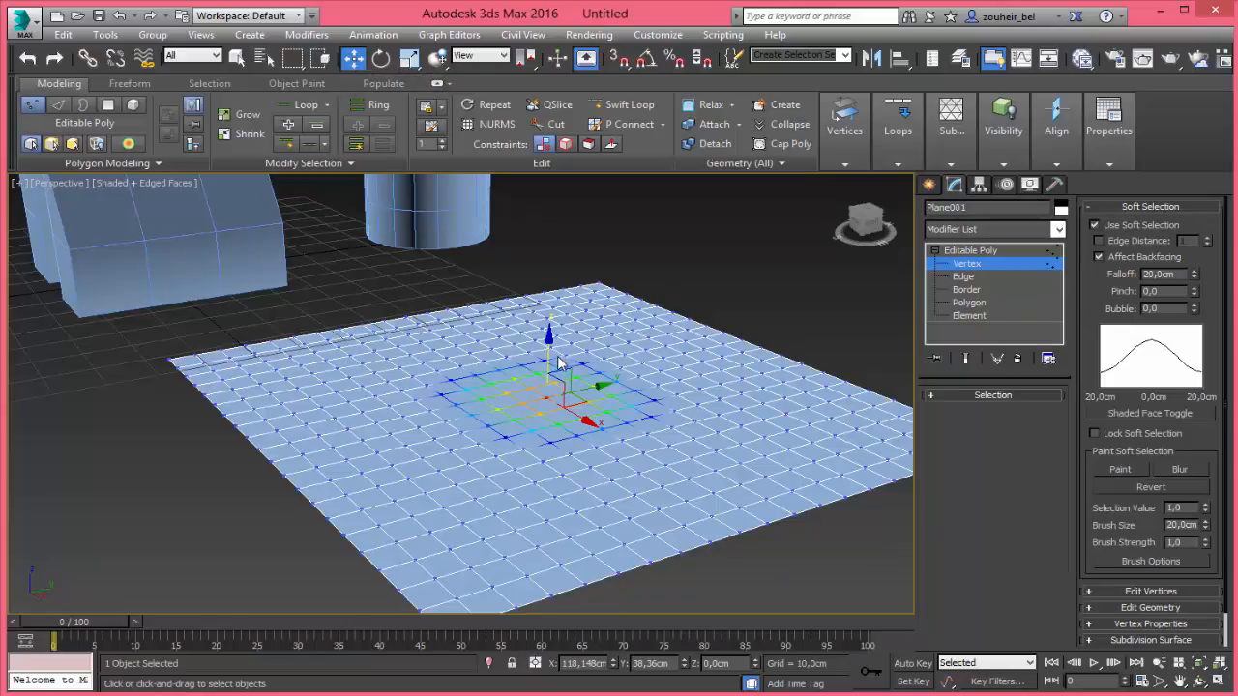
pyautogui.moveTo(548, 354); pyautogui.dragTo(529, 239)
pyautogui.rightClick(529, 239)
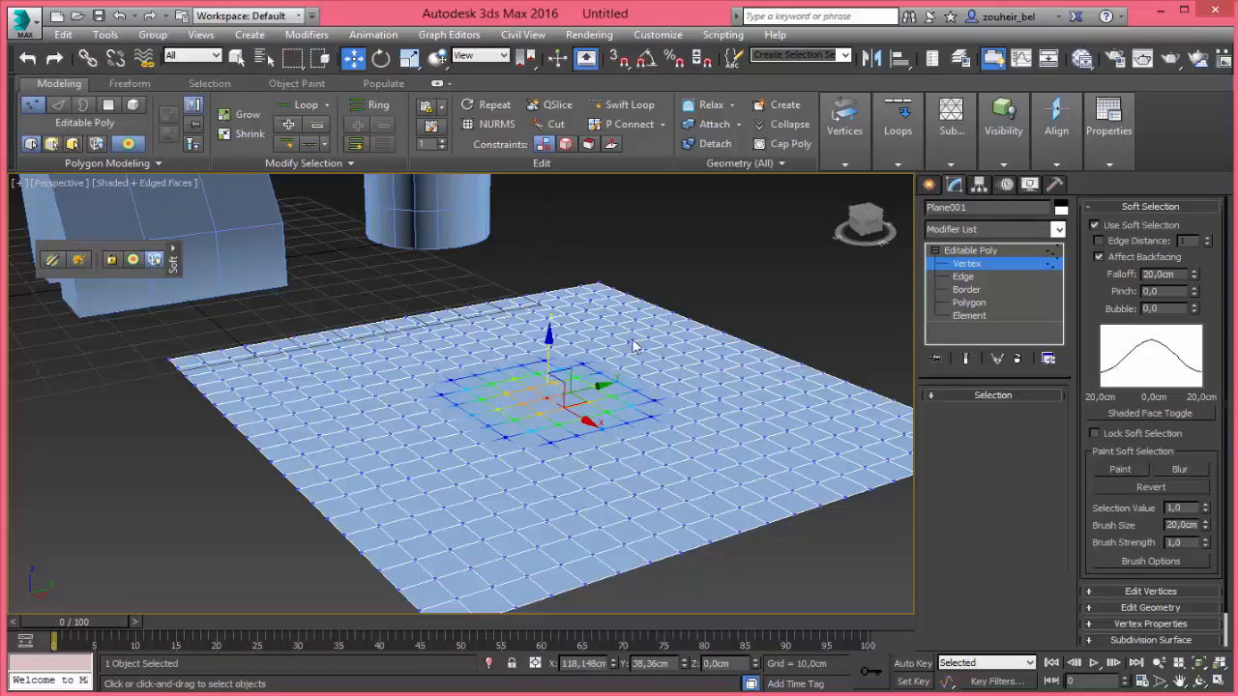
# Try raising the central vertex and a group of vertices near the plane's edge along Z, and undo these moves
pyautogui.keyDown('alt'); pyautogui.moveTo(630, 320); pyautogui.dragTo(626, 405, button='middle'); pyautogui.keyUp('alt')
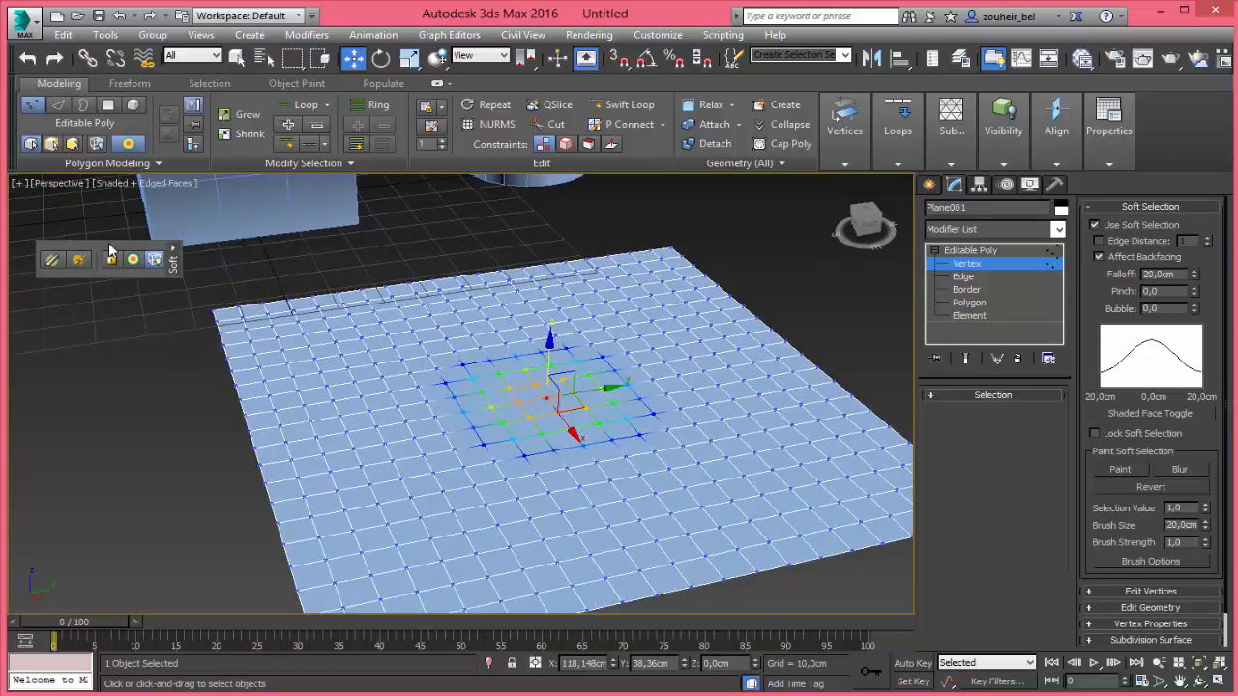
pyautogui.moveTo(108, 244); pyautogui.dragTo(121, 272)
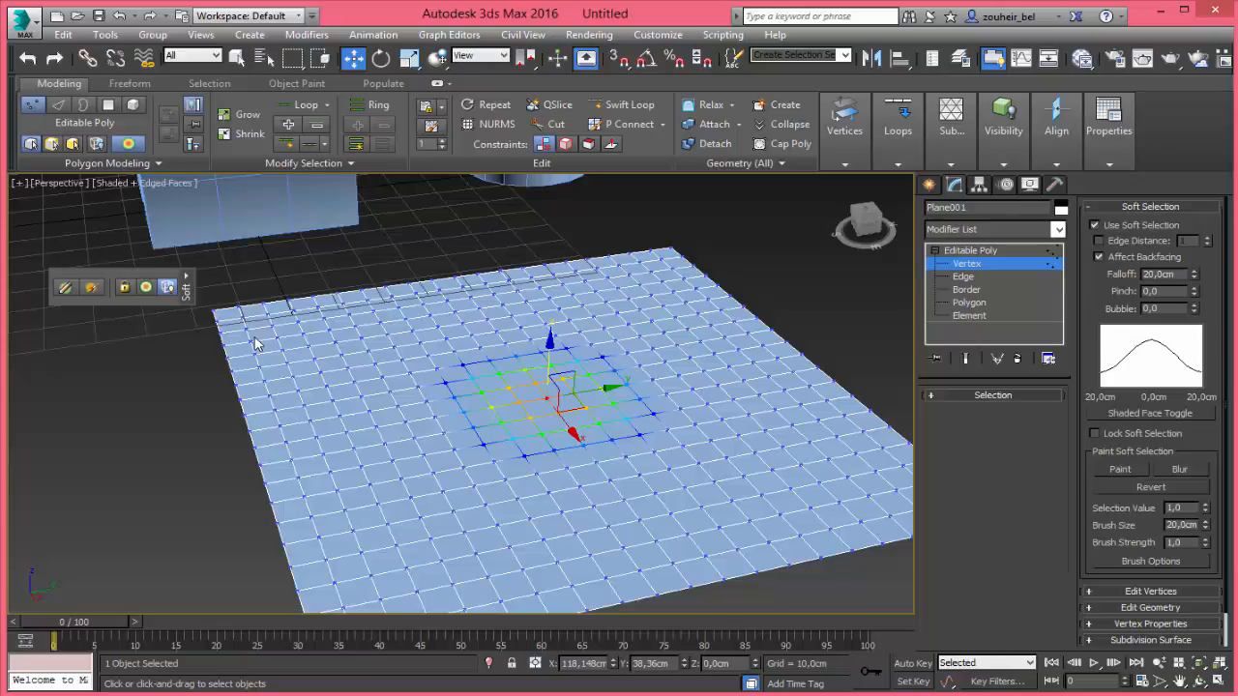
pyautogui.moveTo(548, 354)
pyautogui.mouseDown()
pyautogui.moveTo(561, 319)
pyautogui.moveTo(558, 340)
pyautogui.mouseUp()
pyautogui.moveTo(292, 407); pyautogui.dragTo(337, 321)
pyautogui.keyDown('alt'); pyautogui.moveTo(489, 397); pyautogui.dragTo(450, 338, button='middle'); pyautogui.keyUp('alt')
pyautogui.scroll(4, 450, 338)
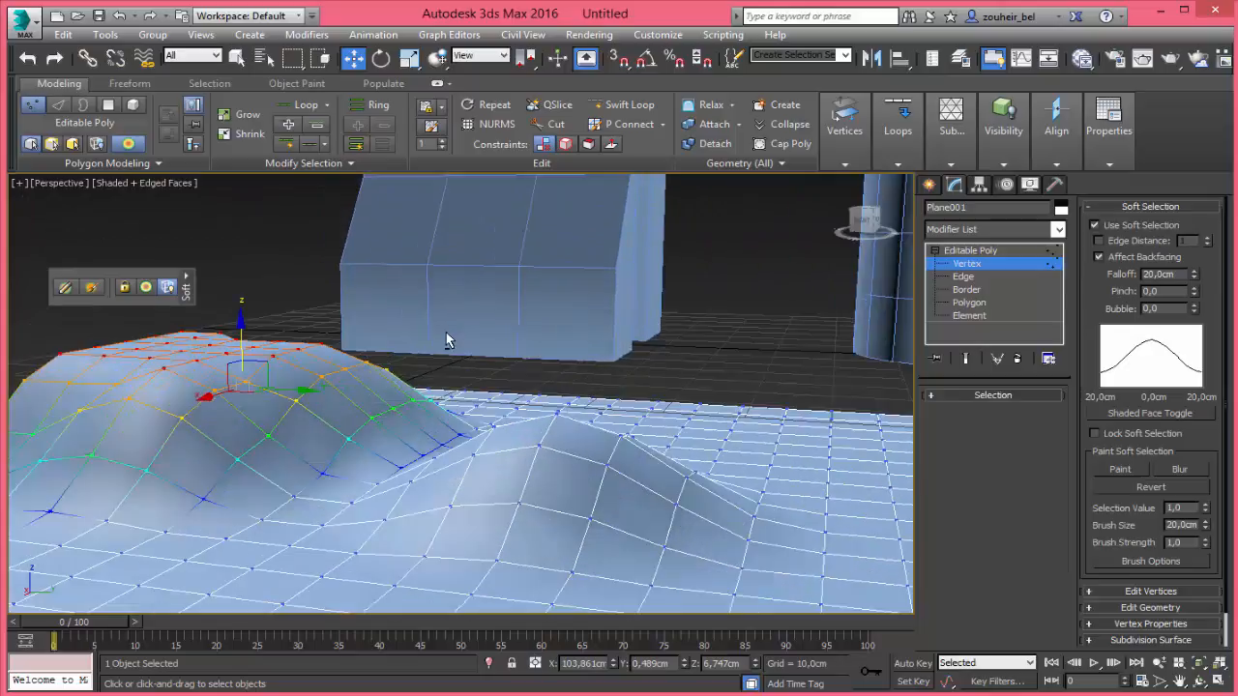
pyautogui.moveTo(410, 395); pyautogui.dragTo(469, 357, button='middle')
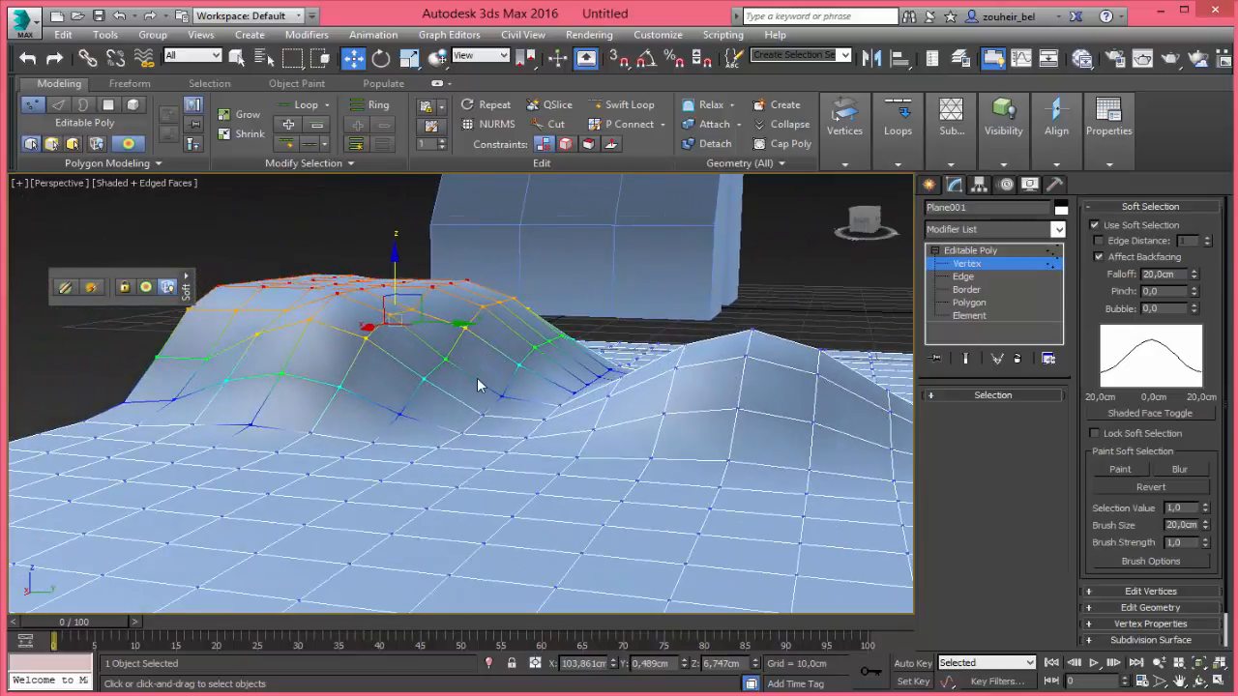
pyautogui.hotkey('ctrl', 'z')
pyautogui.hotkey('ctrl', 'z')
pyautogui.hotkey('ctrl', 'z')
# Set the soft selection Falloff around the central vertex to 33.6 cm
pyautogui.moveTo(642, 420); pyautogui.dragTo(742, 421, button='middle')
pyautogui.scroll(-5, 509, 395)
pyautogui.scroll(5, 537, 414)
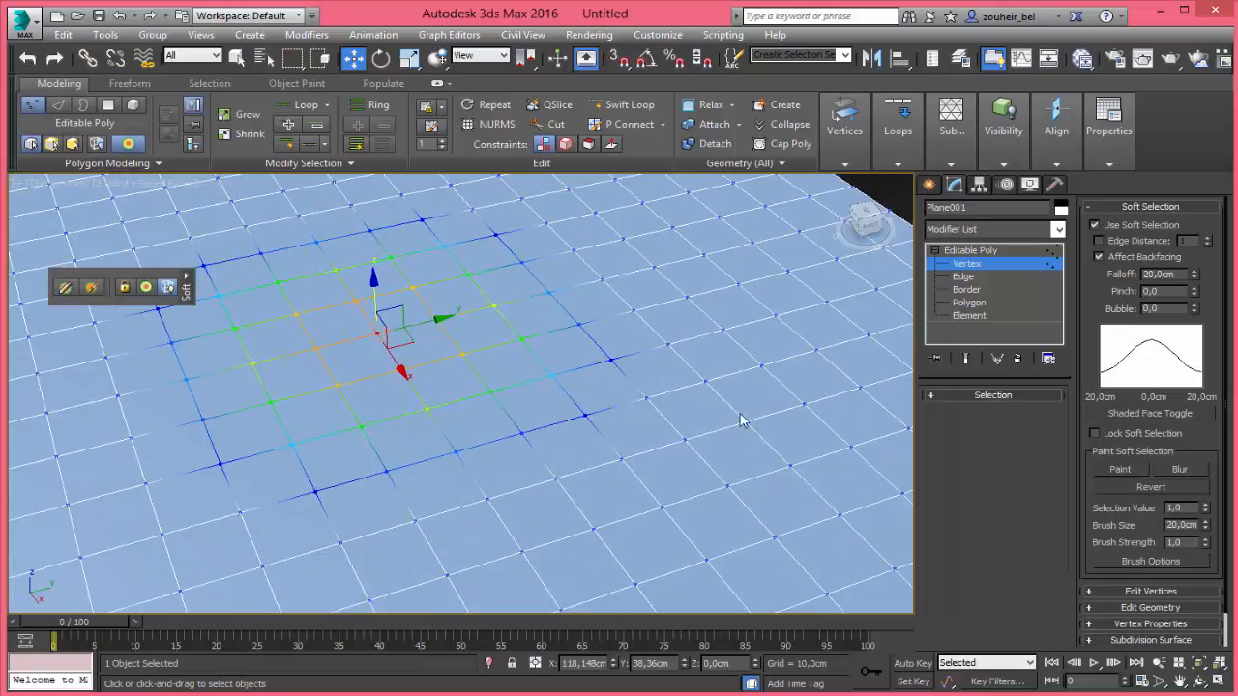
pyautogui.scroll(-6, 721, 362)
pyautogui.scroll(3, 715, 361)
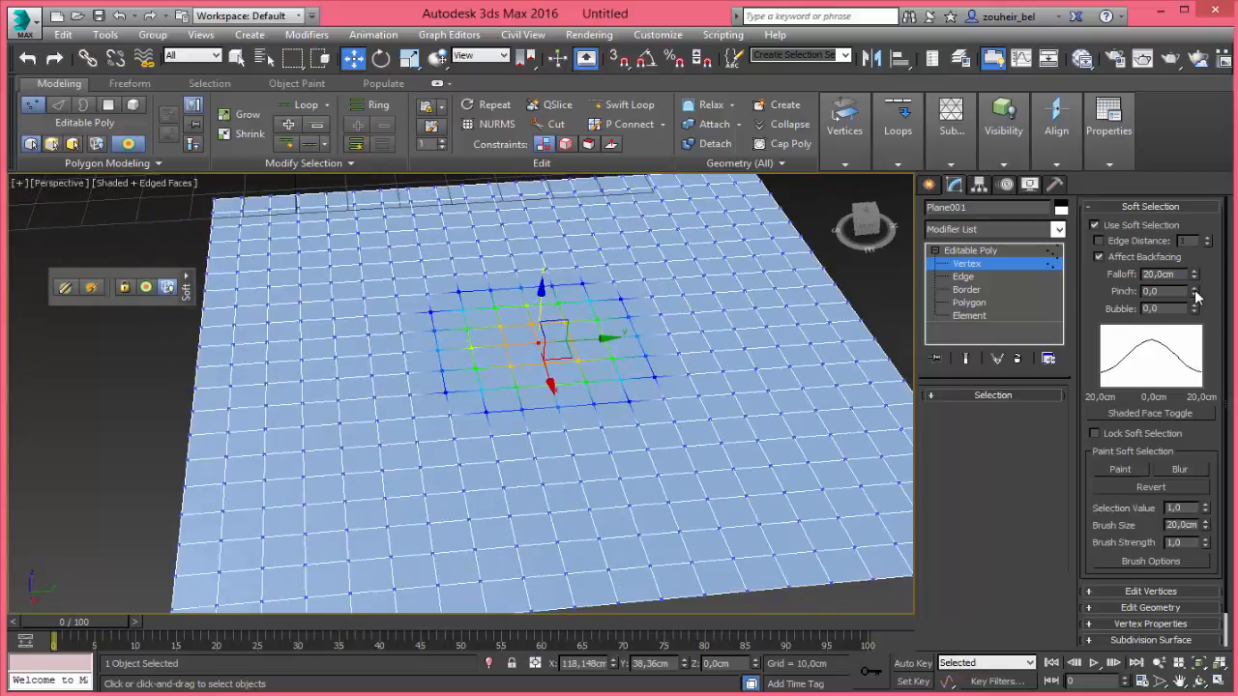
pyautogui.moveTo(1099, 292); pyautogui.dragTo(1112, 285)
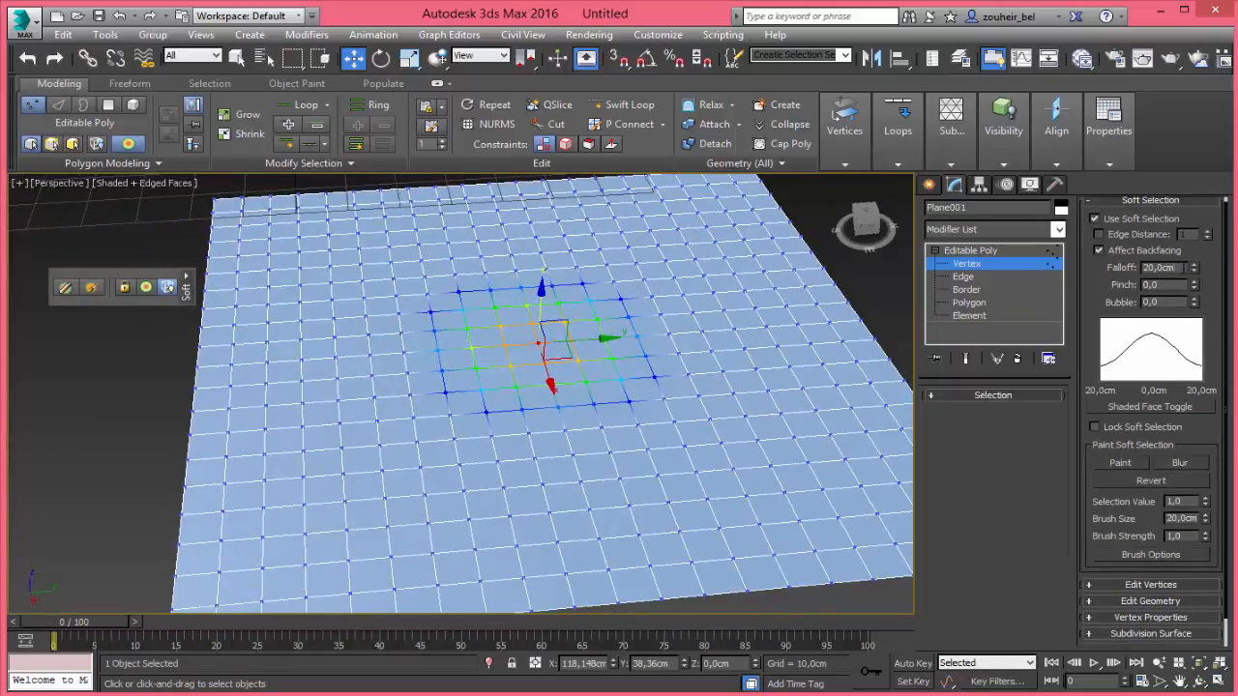
pyautogui.moveTo(1184, 268); pyautogui.dragTo(1178, 212)
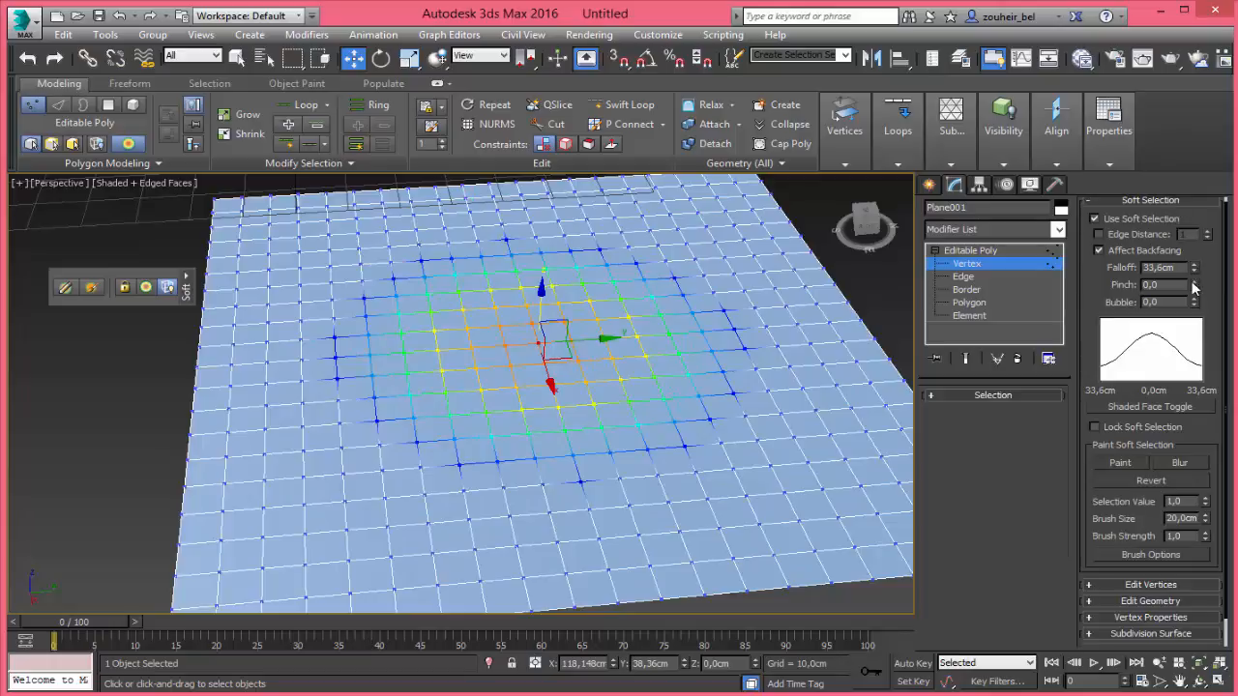
# Try moving the central vertex along Z with Pinch set to 1.34, and reset Pinch to 0.0
pyautogui.moveTo(1195, 287); pyautogui.dragTo(1192, 184)
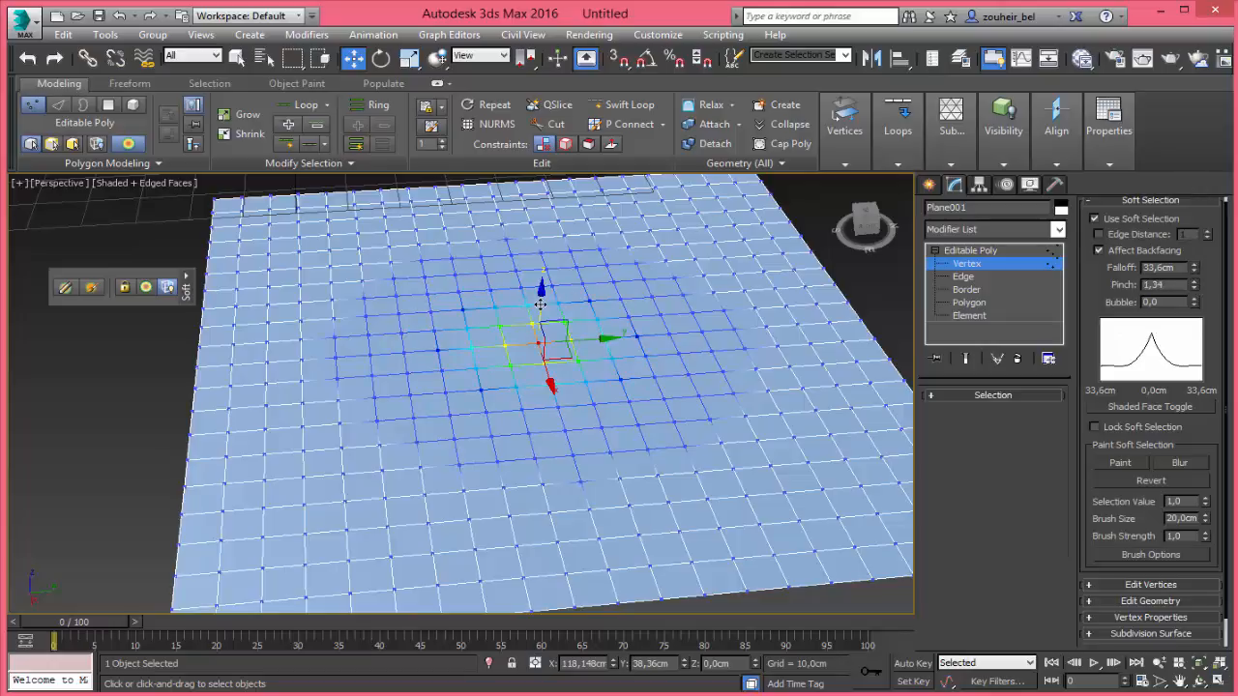
pyautogui.moveTo(539, 303); pyautogui.dragTo(584, 324)
pyautogui.moveTo(584, 324)
pyautogui.mouseDown(button='middle')
pyautogui.moveTo(588, 230)
pyautogui.moveTo(592, 326)
pyautogui.mouseUp(button='middle')
pyautogui.moveTo(592, 326); pyautogui.dragTo(601, 372)
pyautogui.keyDown('alt'); pyautogui.moveTo(601, 372); pyautogui.dragTo(606, 309, button='middle'); pyautogui.keyUp('alt')
pyautogui.moveTo(606, 310)
pyautogui.mouseDown()
pyautogui.moveTo(589, 420)
pyautogui.moveTo(567, 221)
pyautogui.moveTo(615, 483)
pyautogui.moveTo(598, 318)
pyautogui.mouseUp()
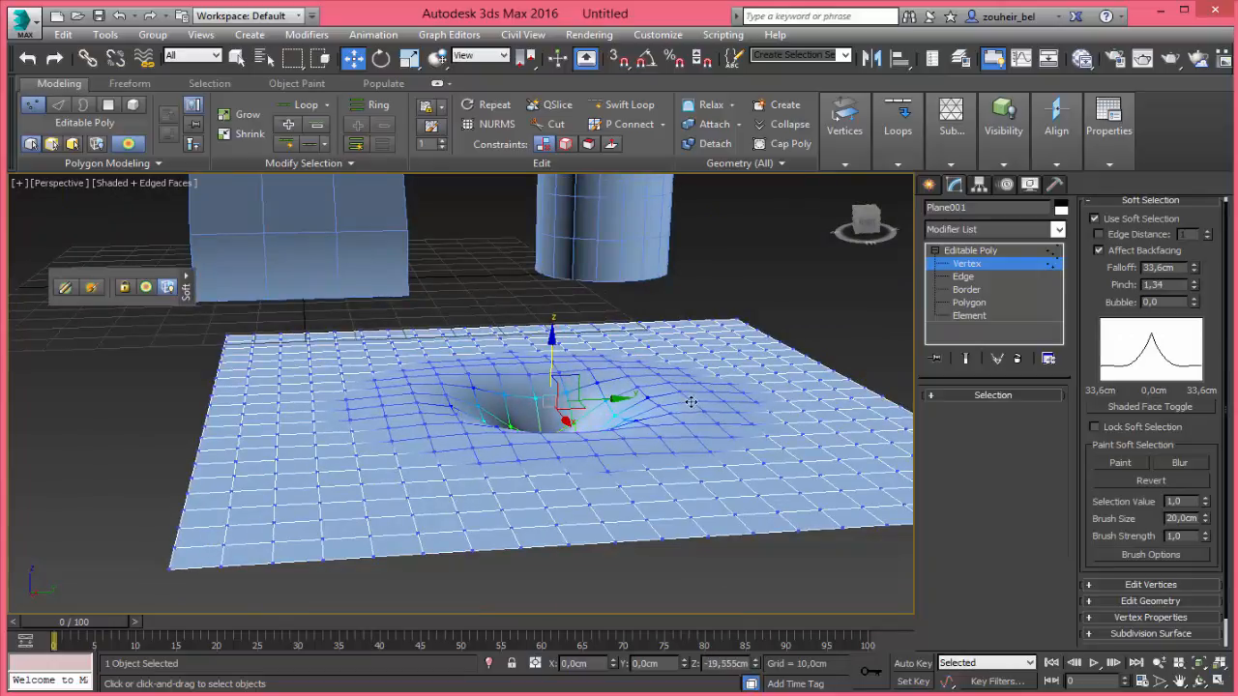
pyautogui.moveTo(451, 425); pyautogui.dragTo(567, 461)
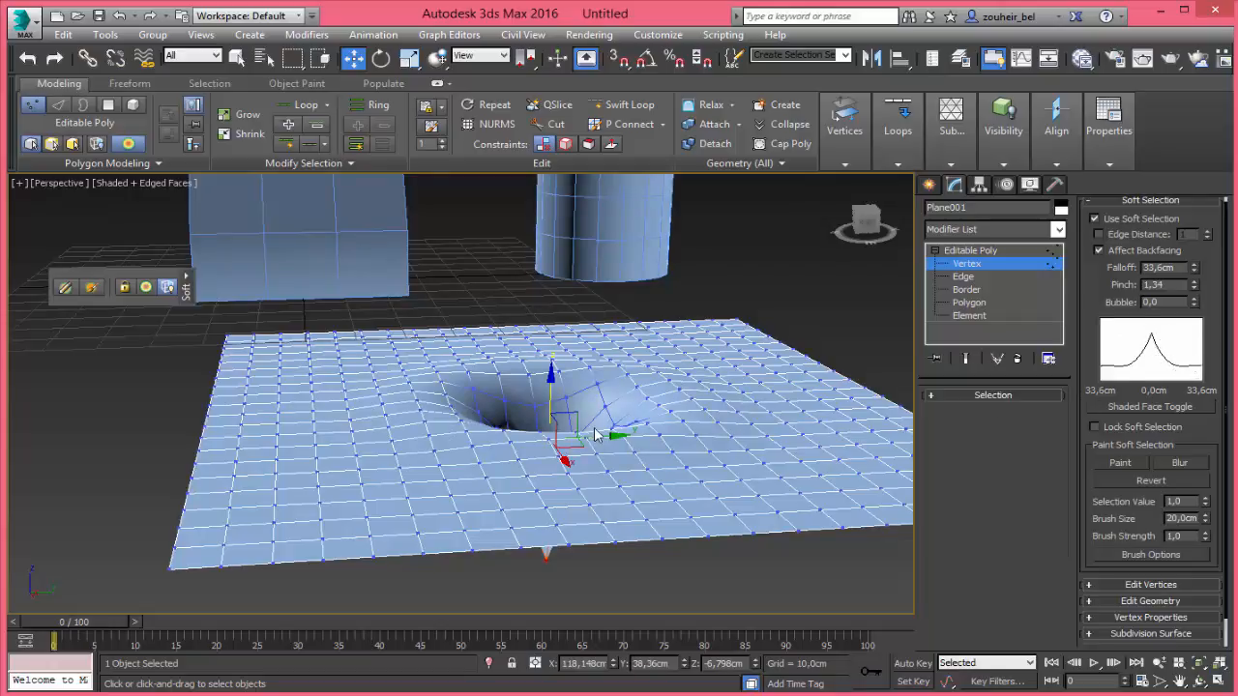
pyautogui.hotkey('ctrl', 'z')
pyautogui.rightClick(1196, 288)
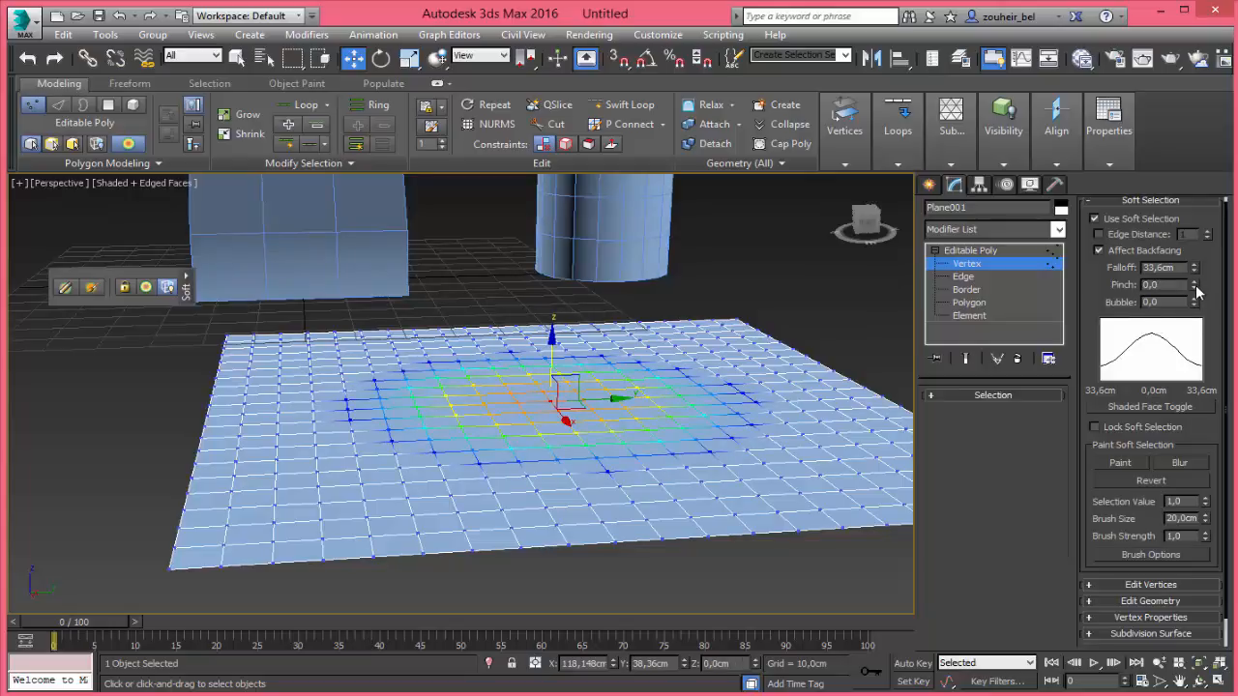
# Set Bubble to 0.96, try raising the central vertex along Z and undo the move
pyautogui.moveTo(1196, 306); pyautogui.dragTo(1201, 223)
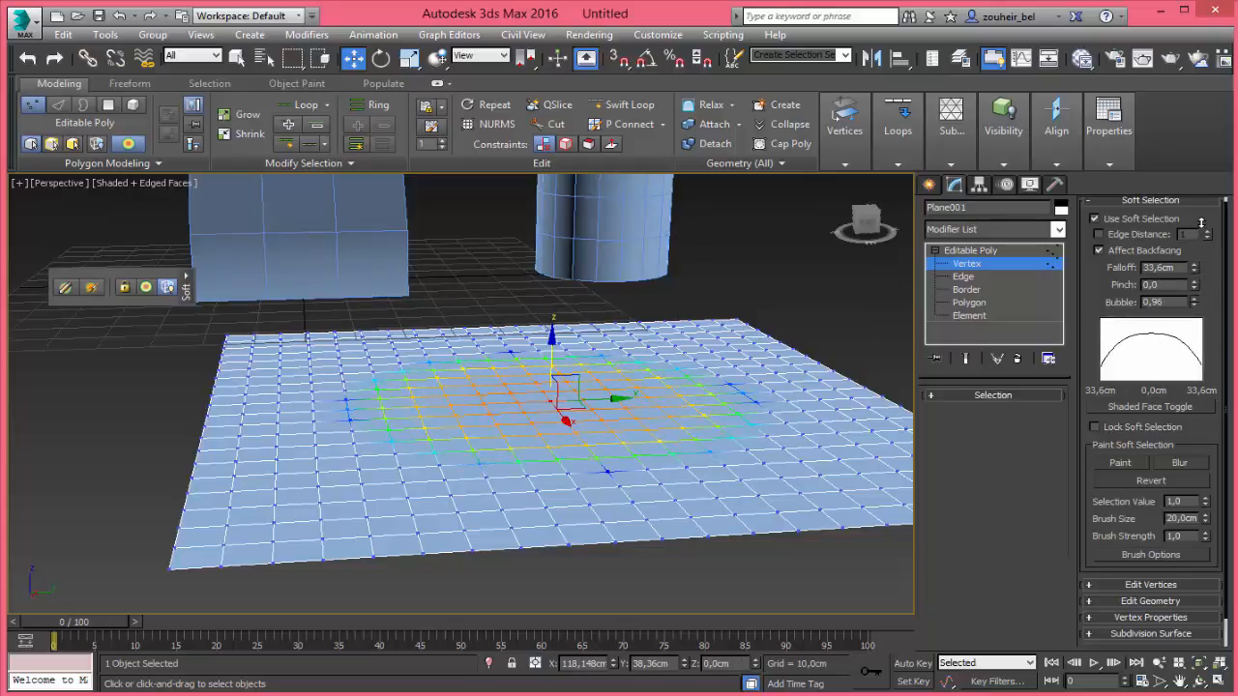
pyautogui.moveTo(559, 342); pyautogui.dragTo(556, 263)
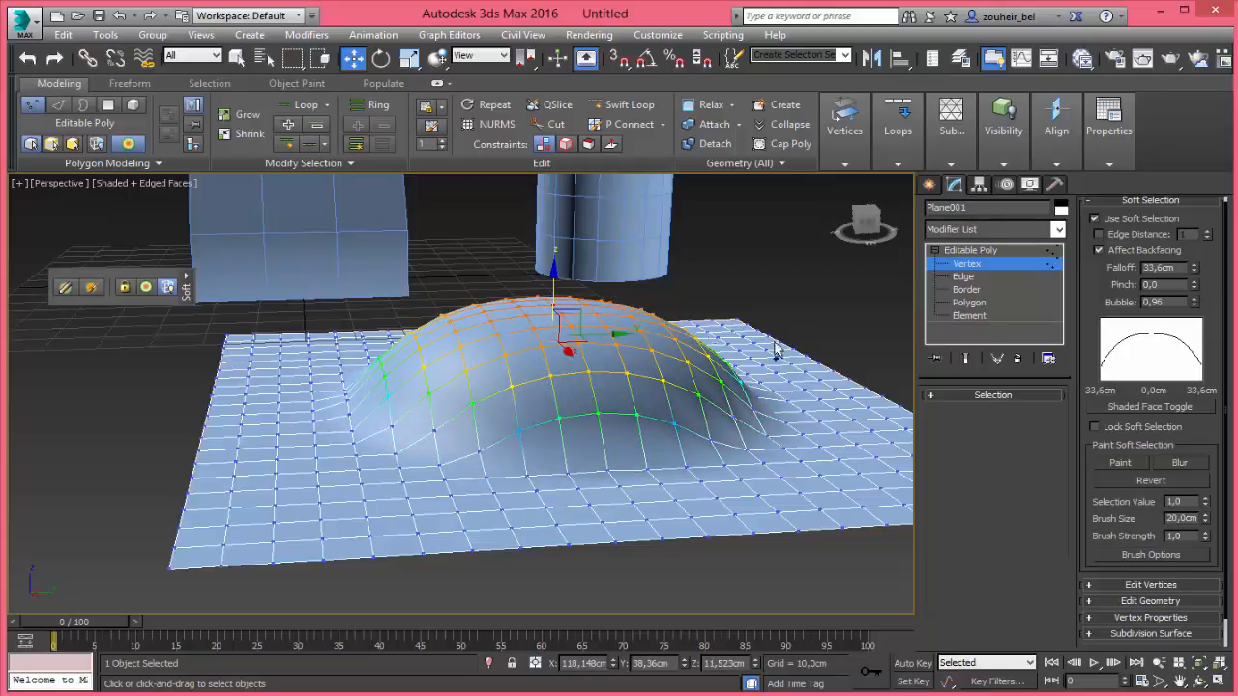
pyautogui.hotkey('ctrl', 'z')
# Set Bubble to -0.83, try raising the central vertex along Z and undo the move
pyautogui.moveTo(1199, 306); pyautogui.dragTo(1202, 371)
pyautogui.moveTo(551, 352); pyautogui.dragTo(500, 265)
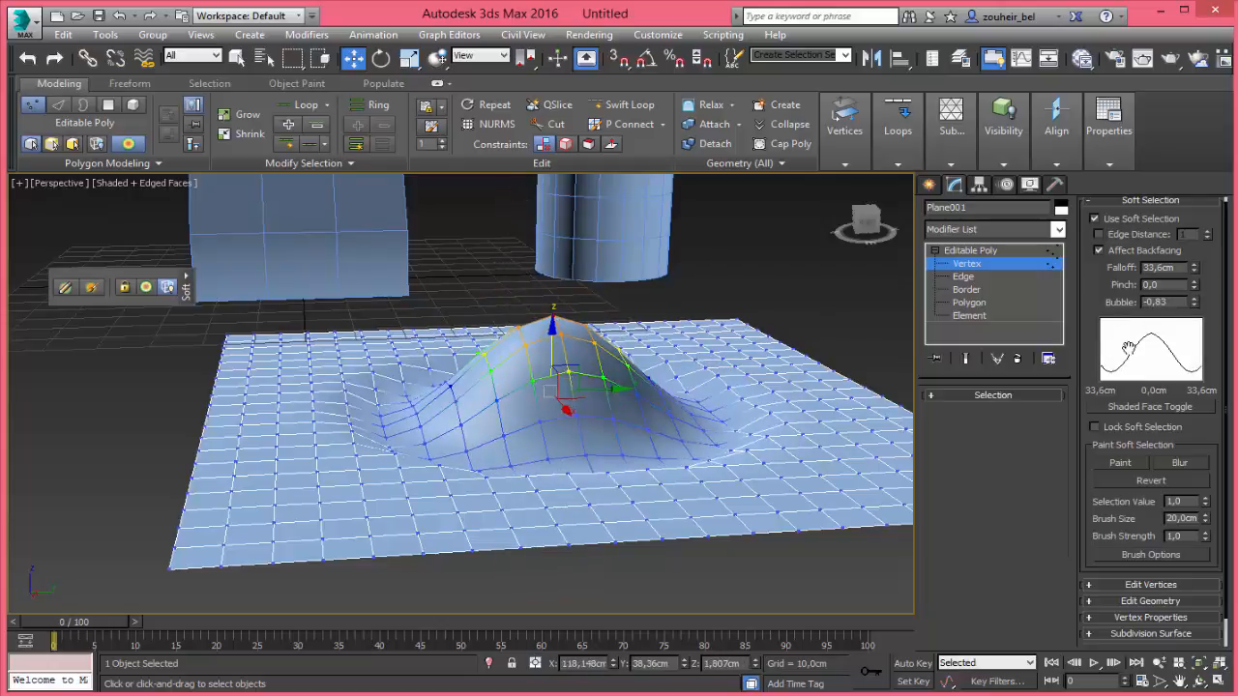
pyautogui.hotkey('ctrl', 'z')
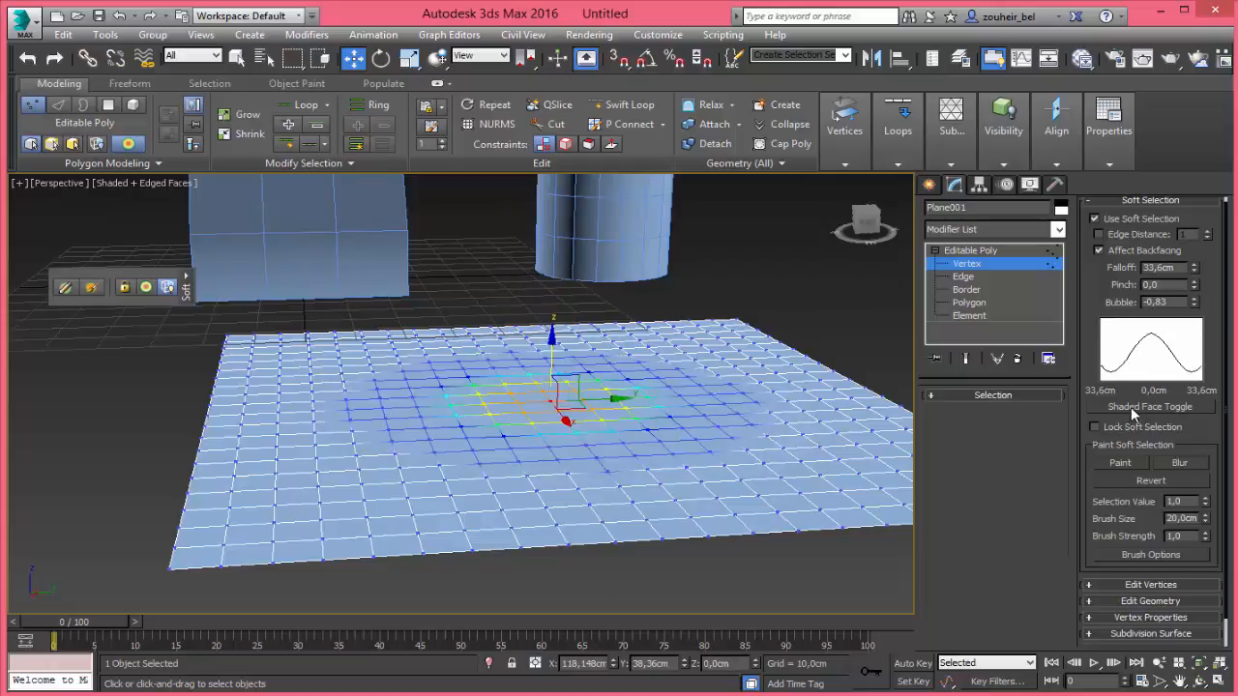
# Turn on shaded face display and paint four soft selection patches around the central area of the plane
pyautogui.click(1131, 406)
pyautogui.moveTo(655, 406)
pyautogui.keyDown('alt'); pyautogui.mouseDown(button='middle')
pyautogui.moveTo(621, 419)
pyautogui.moveTo(465, 377)
pyautogui.moveTo(475, 445)
pyautogui.moveTo(647, 403)
pyautogui.moveTo(471, 384)
pyautogui.mouseUp(button='middle'); pyautogui.keyUp('alt')
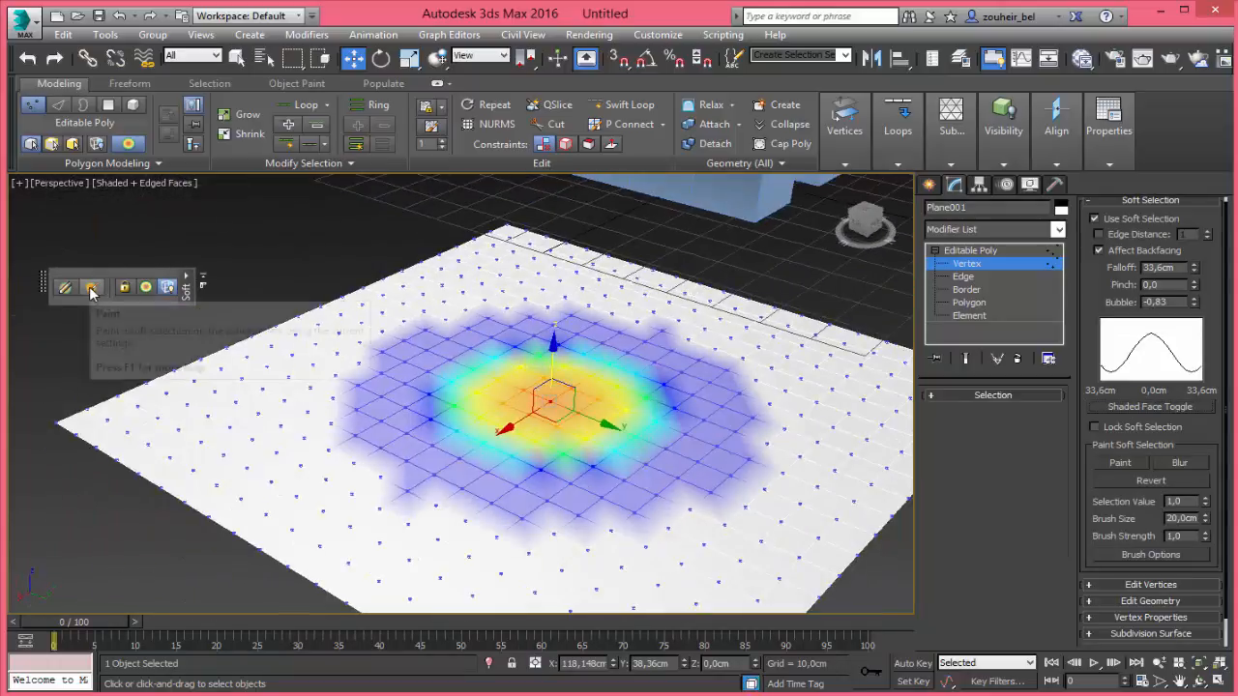
pyautogui.click(166, 287)
pyautogui.moveTo(245, 446)
pyautogui.mouseDown()
pyautogui.moveTo(235, 396)
pyautogui.moveTo(203, 436)
pyautogui.mouseUp()
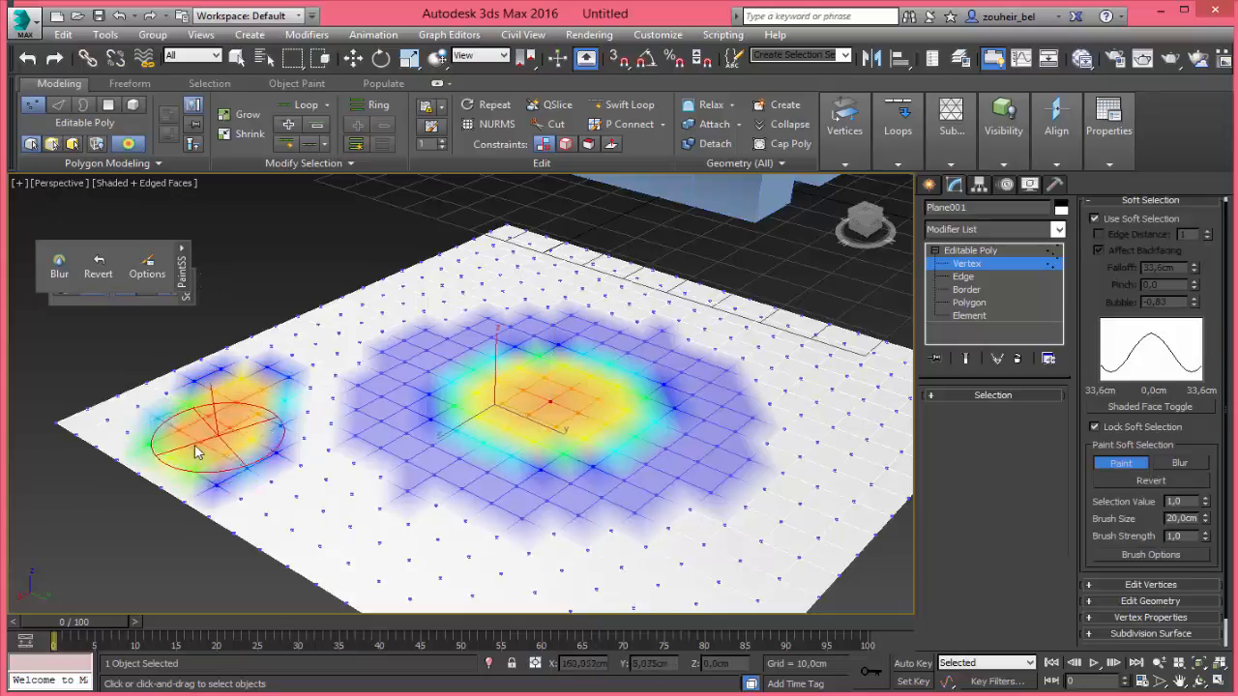
pyautogui.moveTo(459, 276); pyautogui.dragTo(483, 265)
pyautogui.moveTo(810, 381)
pyautogui.mouseDown()
pyautogui.moveTo(818, 473)
pyautogui.moveTo(782, 492)
pyautogui.mouseUp()
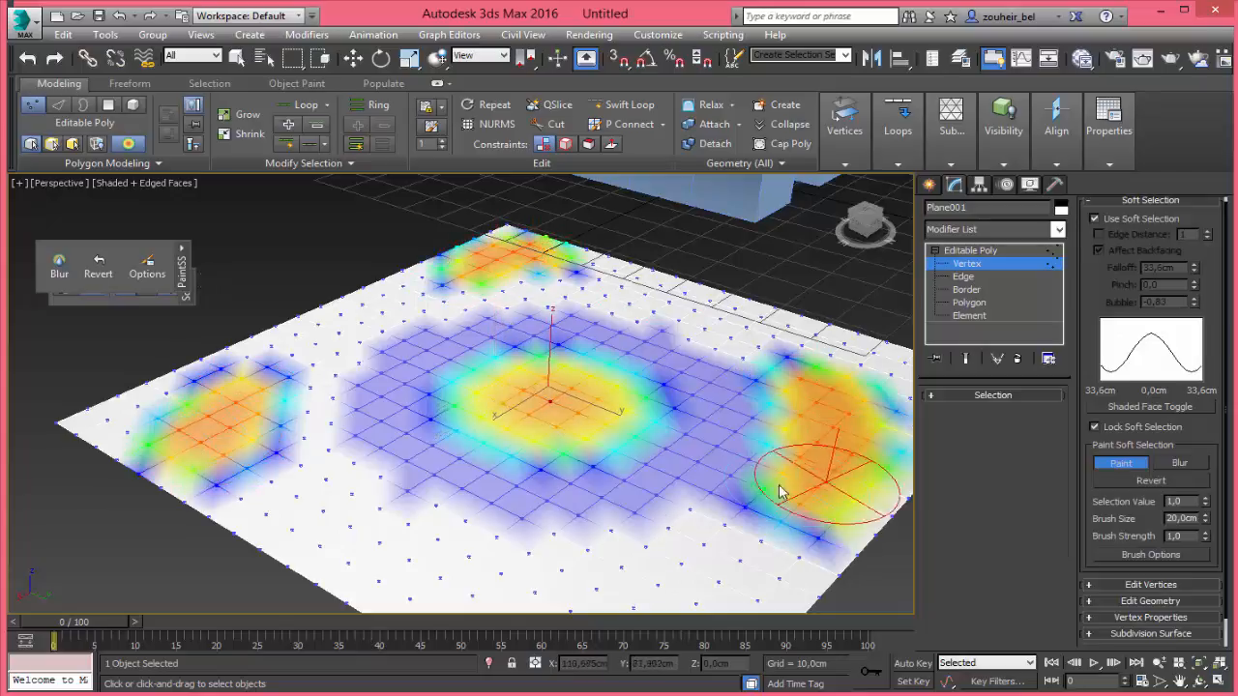
pyautogui.moveTo(580, 561)
pyautogui.mouseDown()
pyautogui.moveTo(436, 567)
pyautogui.moveTo(680, 578)
pyautogui.moveTo(345, 567)
pyautogui.mouseUp()
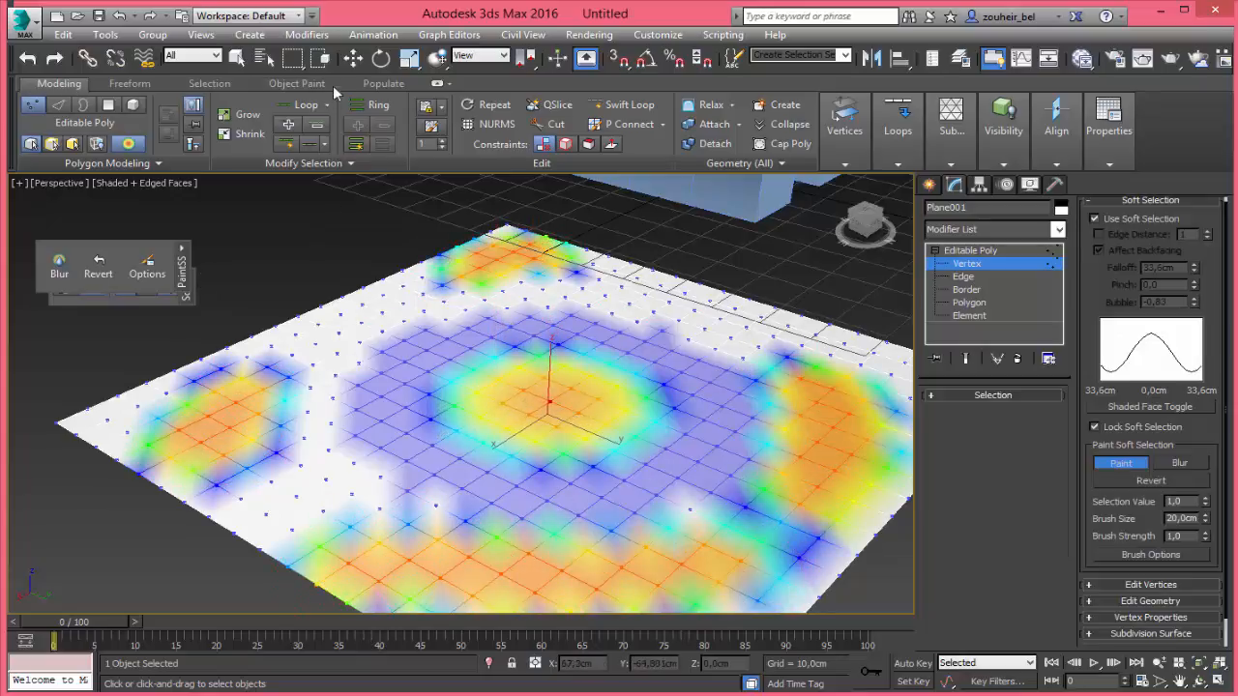
# Raise the painted soft selection areas along Z with the Move tool to form mounds on the plane
pyautogui.click(353, 58)
pyautogui.moveTo(553, 369); pyautogui.dragTo(552, 342)
pyautogui.keyDown('alt'); pyautogui.moveTo(663, 348); pyautogui.dragTo(588, 350, button='middle'); pyautogui.keyUp('alt')
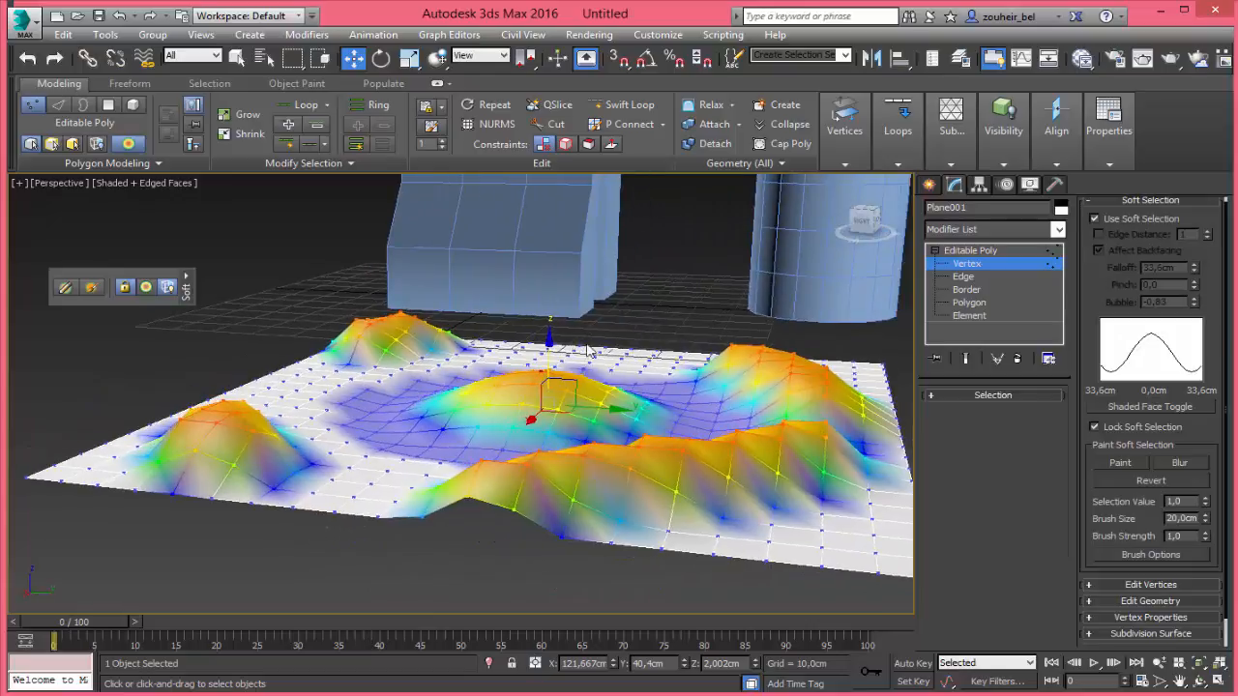
pyautogui.moveTo(547, 354); pyautogui.dragTo(639, 422)
# Turn off Lock Soft Selection and reset Bubble to 0.0
pyautogui.scroll(-1, 1097, 277)
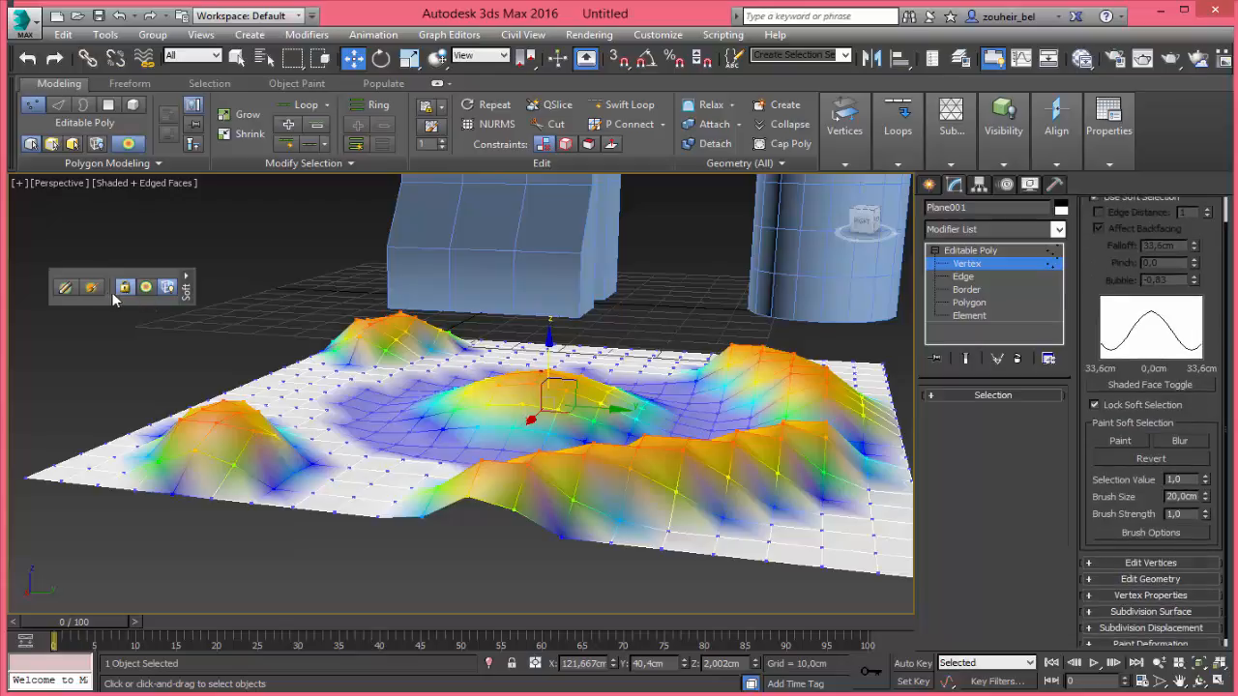
pyautogui.click(1095, 405)
pyautogui.rightClick(1193, 282)
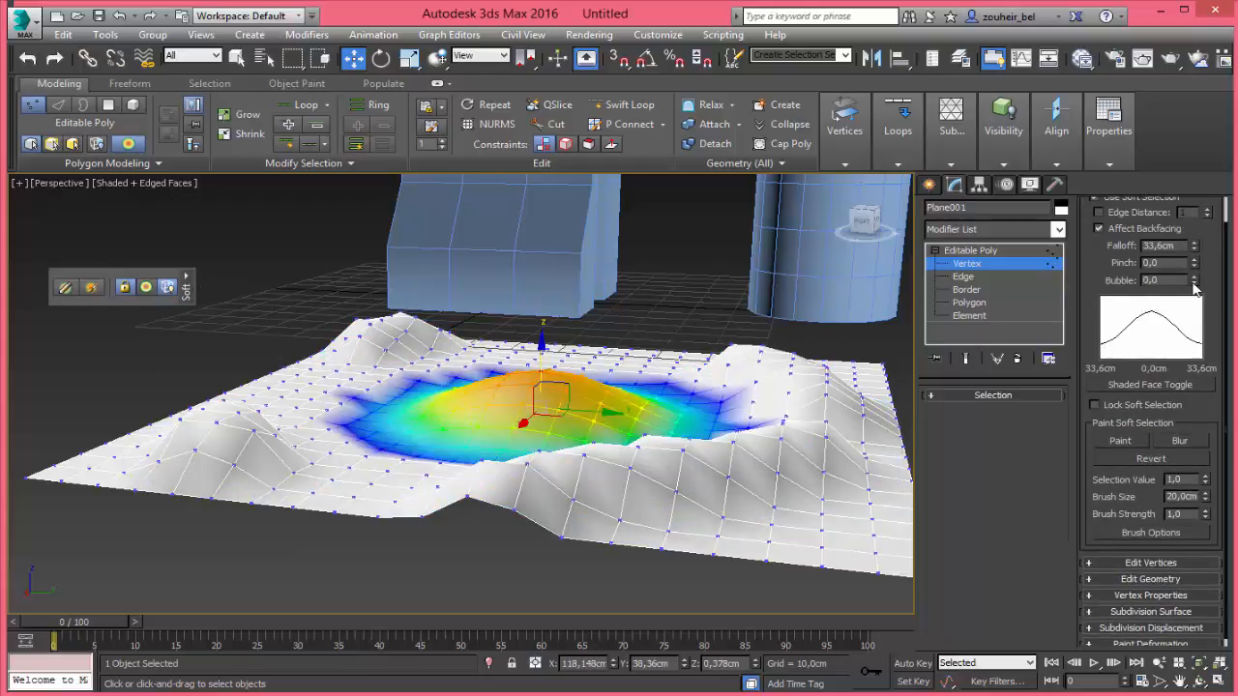
# Try the Revert and Blur soft selection brushes beside the central mound, and turn off Lock Soft Selection again
pyautogui.click(90, 289)
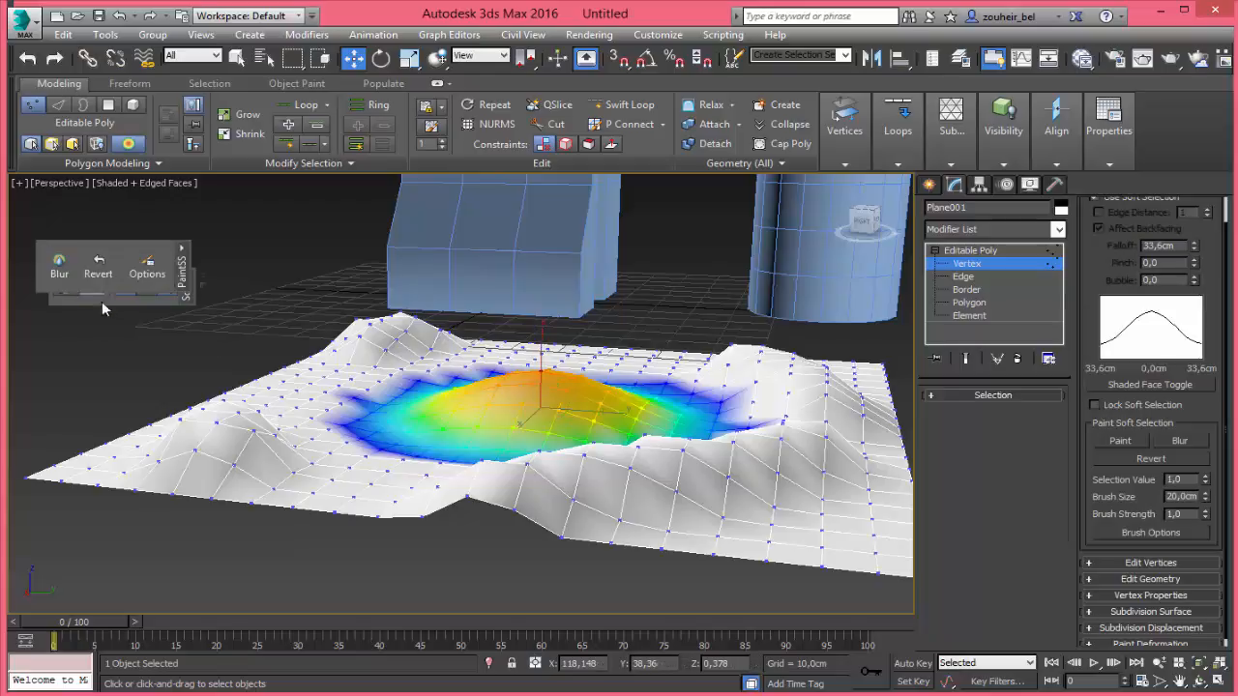
pyautogui.moveTo(422, 315)
pyautogui.keyDown('alt'); pyautogui.mouseDown(button='middle')
pyautogui.moveTo(445, 389)
pyautogui.moveTo(396, 372)
pyautogui.mouseUp(button='middle'); pyautogui.keyUp('alt')
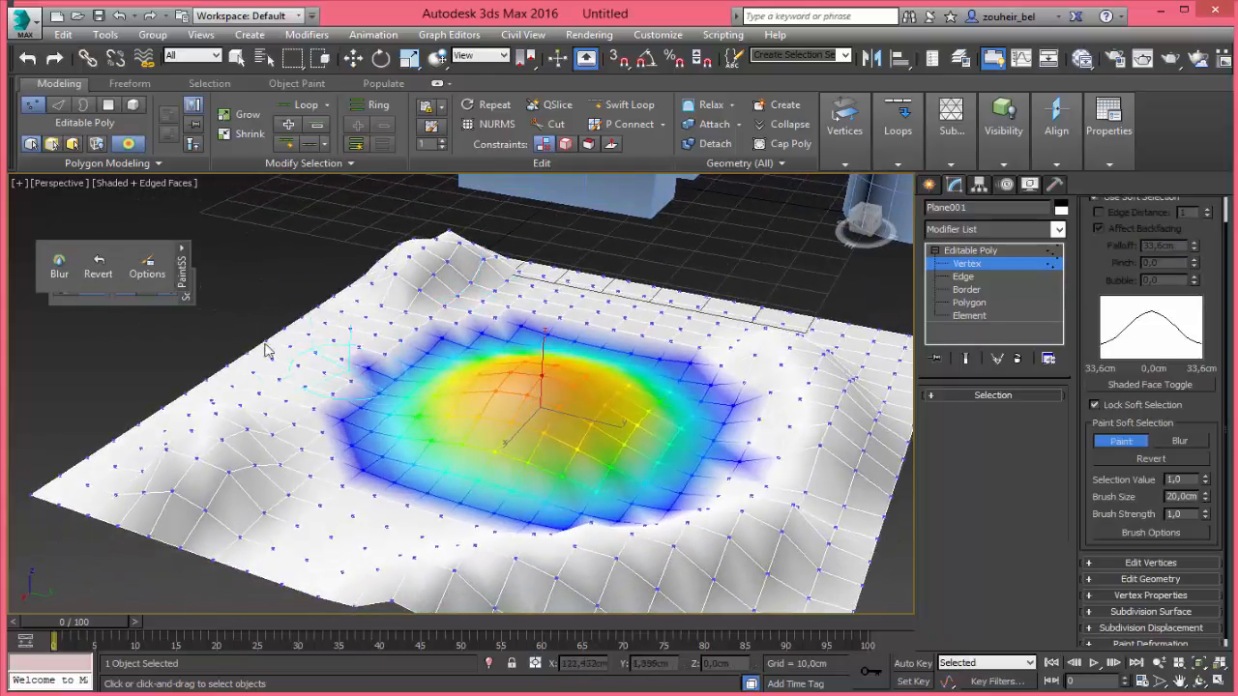
pyautogui.click(99, 266)
pyautogui.click(68, 276)
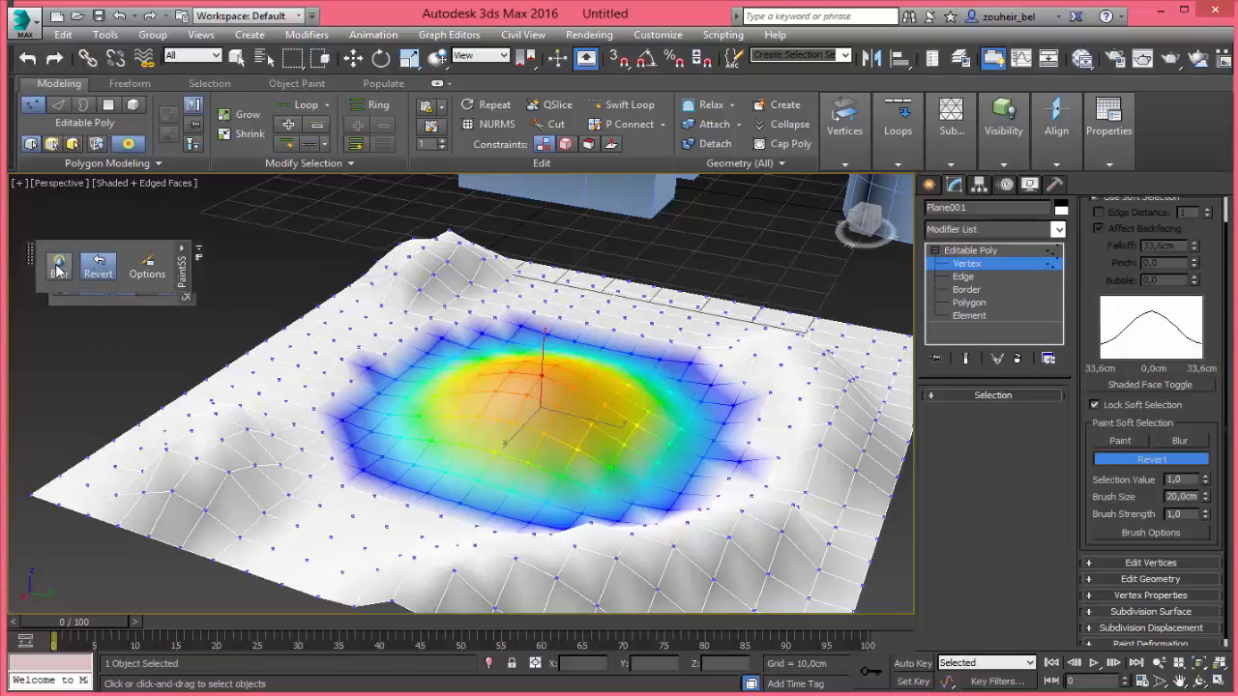
pyautogui.moveTo(32, 253); pyautogui.dragTo(35, 352)
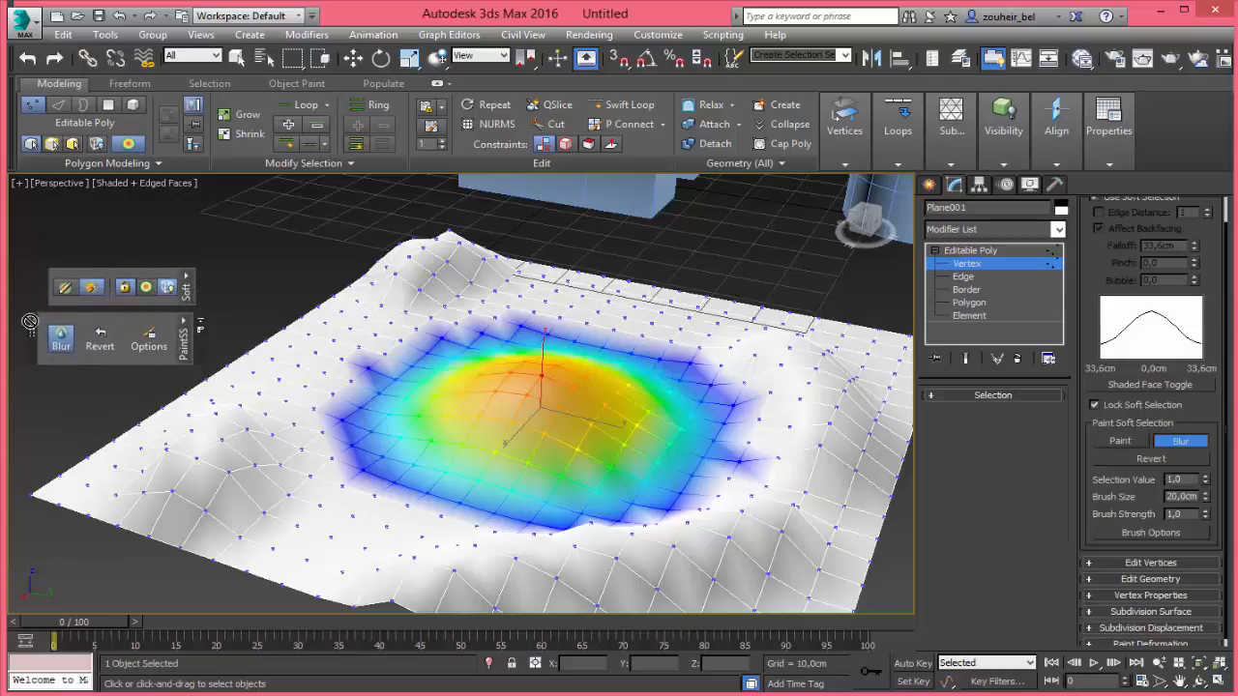
pyautogui.moveTo(235, 443); pyautogui.dragTo(200, 466)
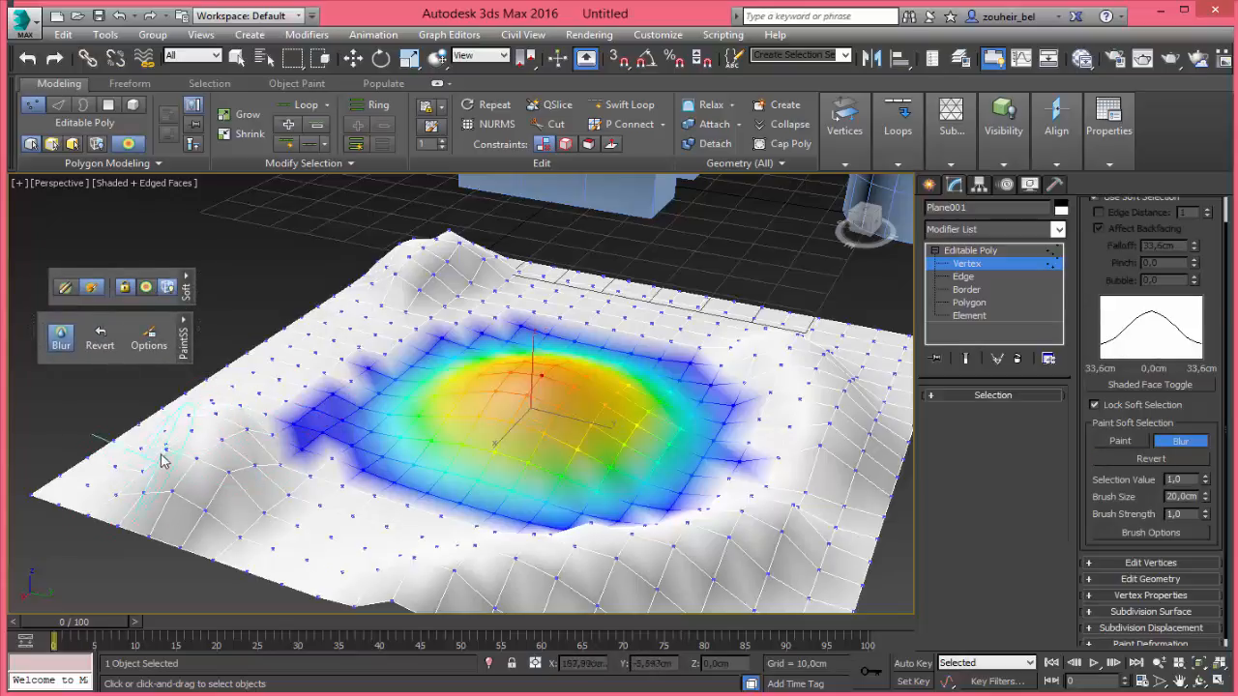
pyautogui.click(1111, 407)
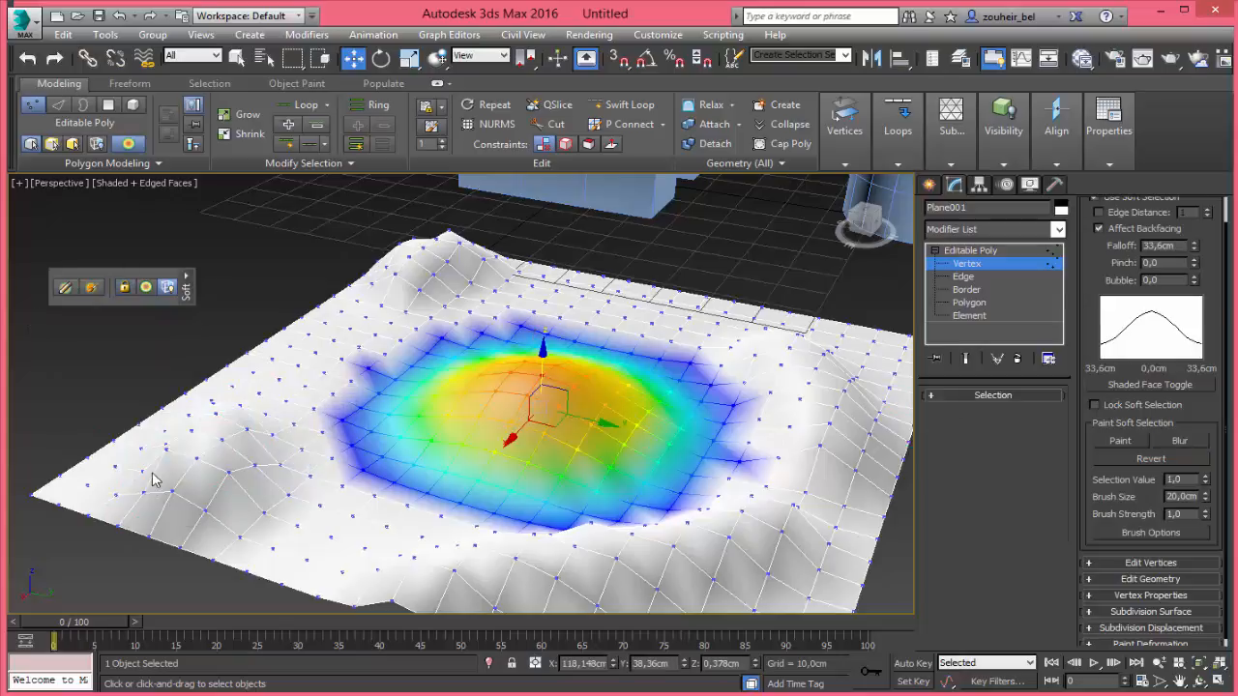
# Paint a soft selection band that loops around the plane's central mound, starting at the small mound near the corner
pyautogui.click(160, 467)
pyautogui.click(92, 288)
pyautogui.moveTo(233, 443)
pyautogui.mouseDown()
pyautogui.moveTo(483, 348)
pyautogui.moveTo(712, 392)
pyautogui.moveTo(732, 465)
pyautogui.moveTo(580, 493)
pyautogui.mouseUp()
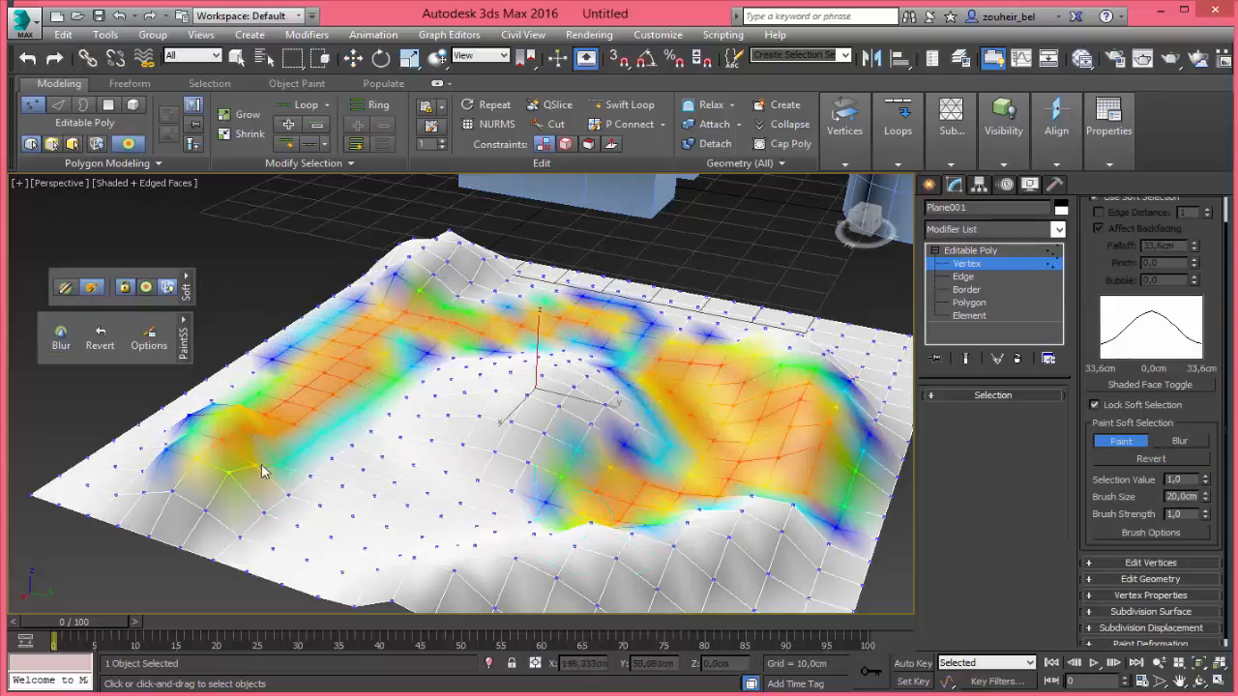
# Blur the edges of the painted soft selection band around the central mound with the Blur brush
pyautogui.click(61, 338)
pyautogui.click(61, 339)
pyautogui.click(61, 339)
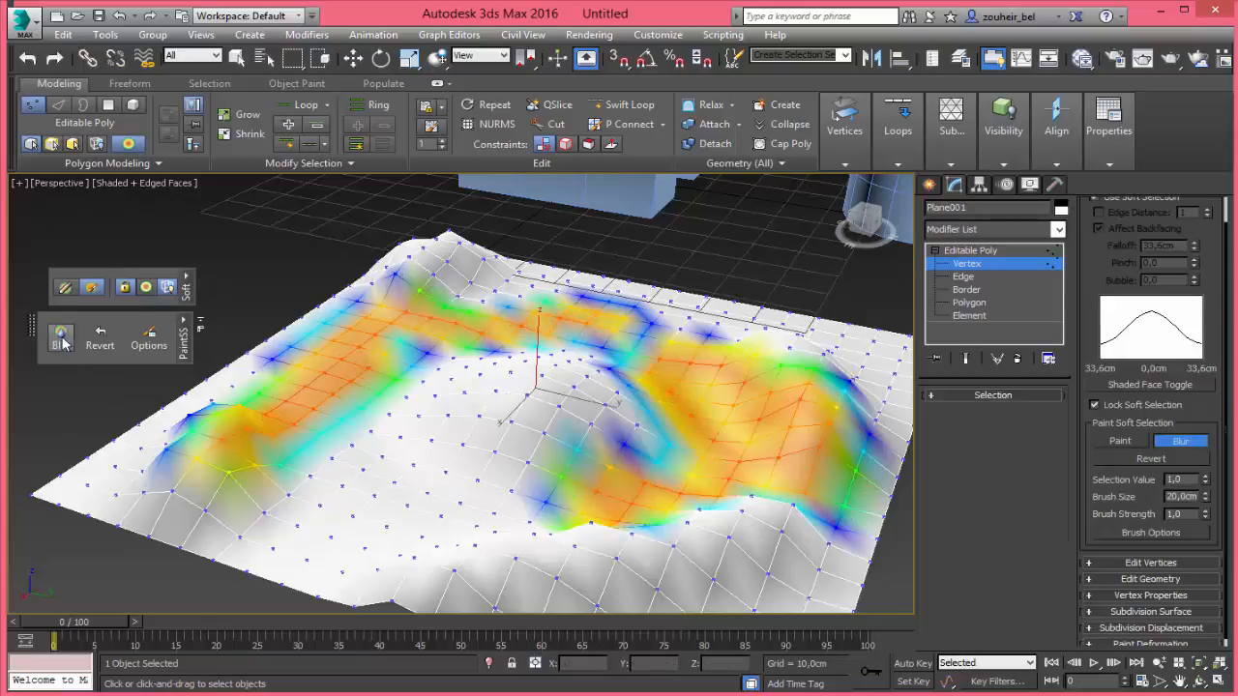
pyautogui.click(61, 338)
pyautogui.click(61, 339)
pyautogui.moveTo(338, 456)
pyautogui.mouseDown()
pyautogui.moveTo(303, 511)
pyautogui.moveTo(207, 447)
pyautogui.moveTo(432, 360)
pyautogui.mouseUp()
pyautogui.moveTo(602, 393)
pyautogui.mouseDown()
pyautogui.moveTo(648, 474)
pyautogui.moveTo(759, 541)
pyautogui.moveTo(802, 358)
pyautogui.moveTo(557, 271)
pyautogui.moveTo(428, 268)
pyautogui.moveTo(416, 308)
pyautogui.mouseUp()
# Examine the soft selection brush settings in the Painter Options dialog, opened both from the caddy and from the rollout
pyautogui.click(148, 341)
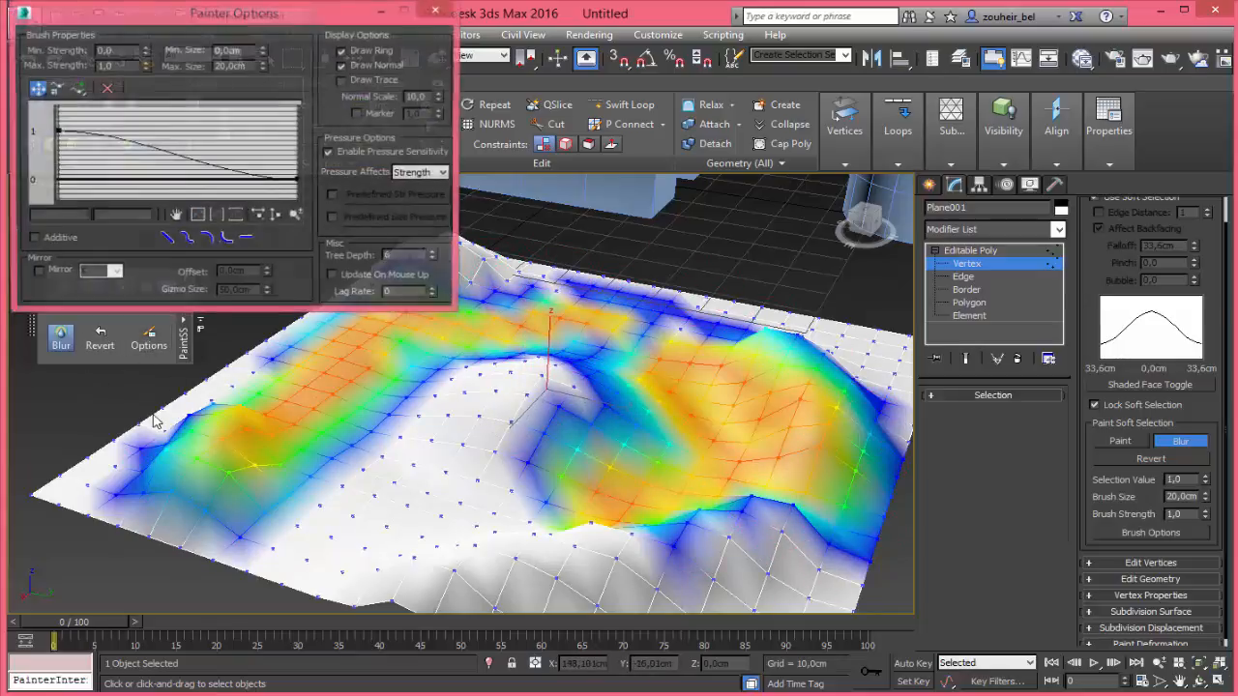
pyautogui.moveTo(211, 8); pyautogui.dragTo(631, 318)
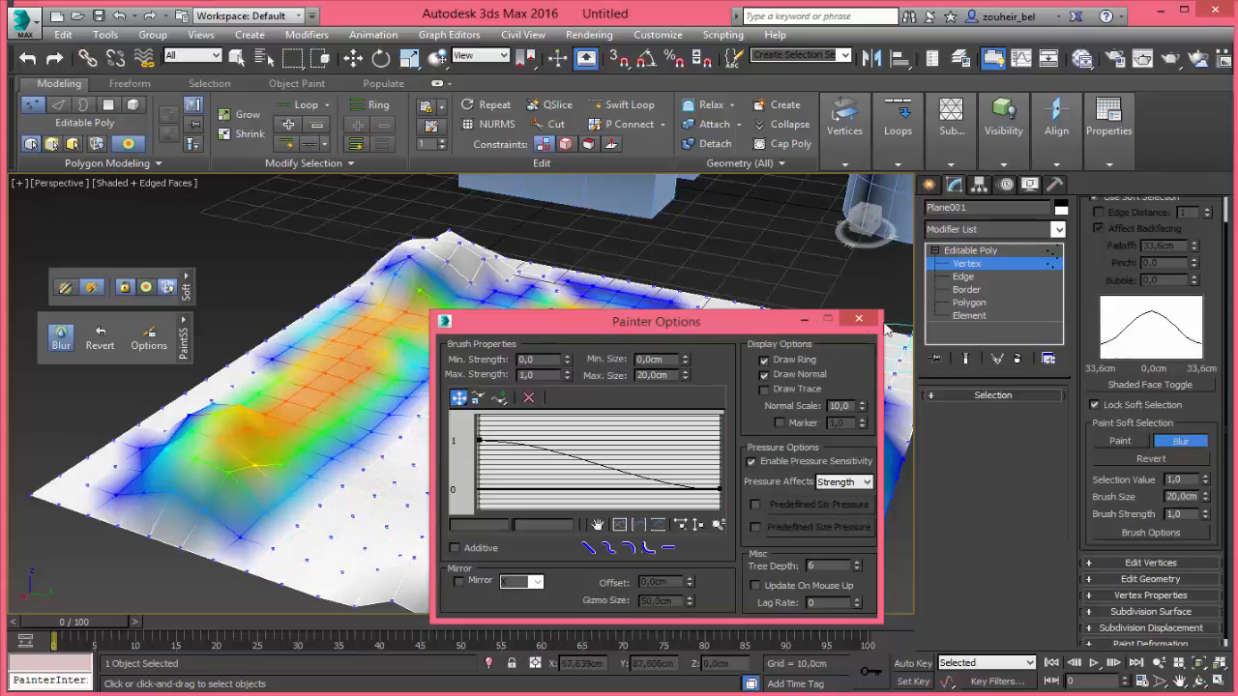
pyautogui.click(857, 318)
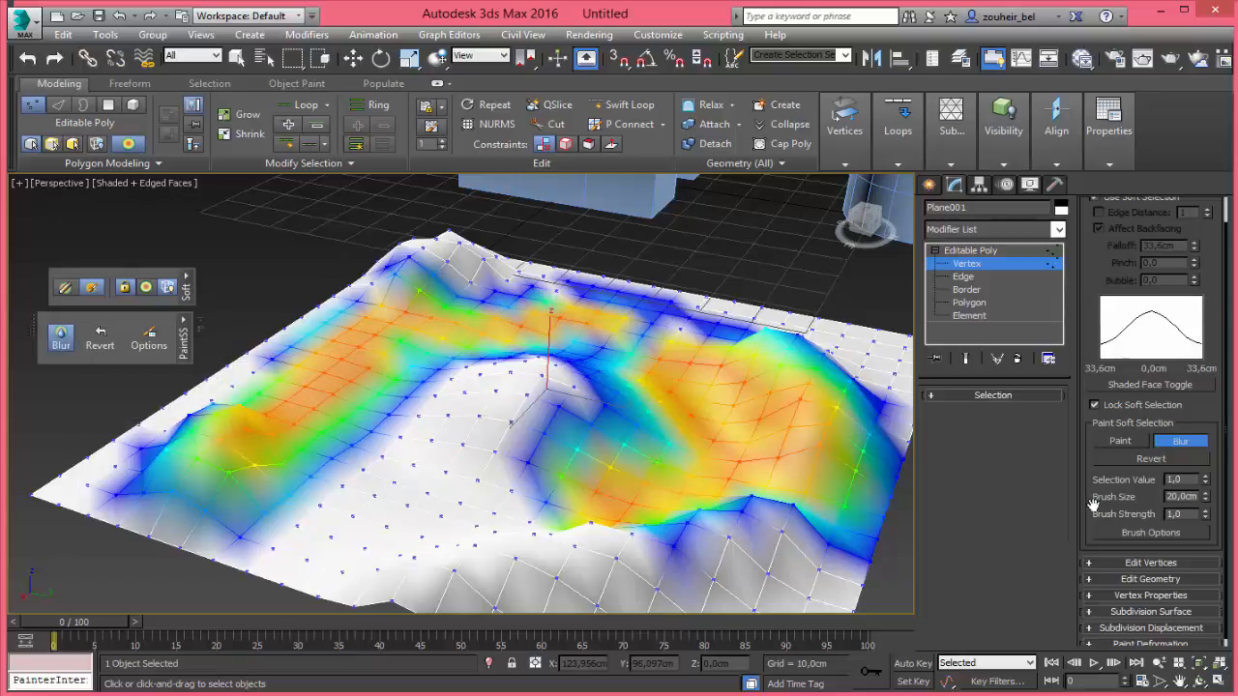
pyautogui.scroll(-1, 1091, 498)
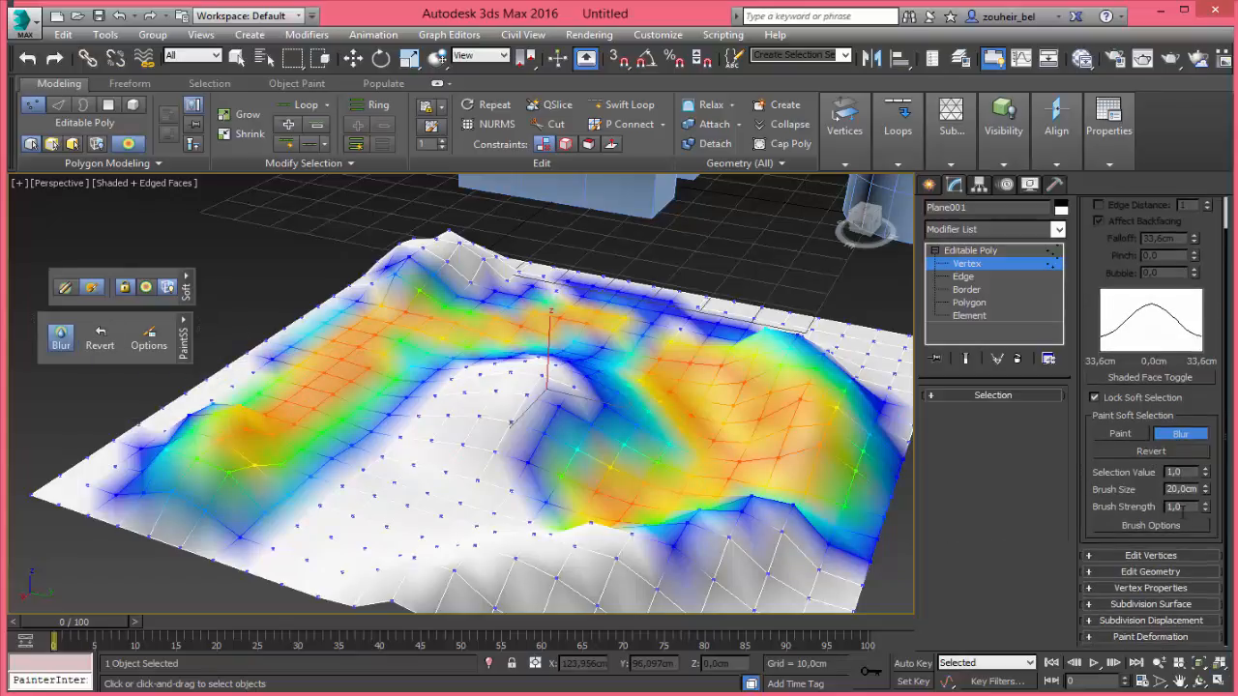
pyautogui.click(1178, 533)
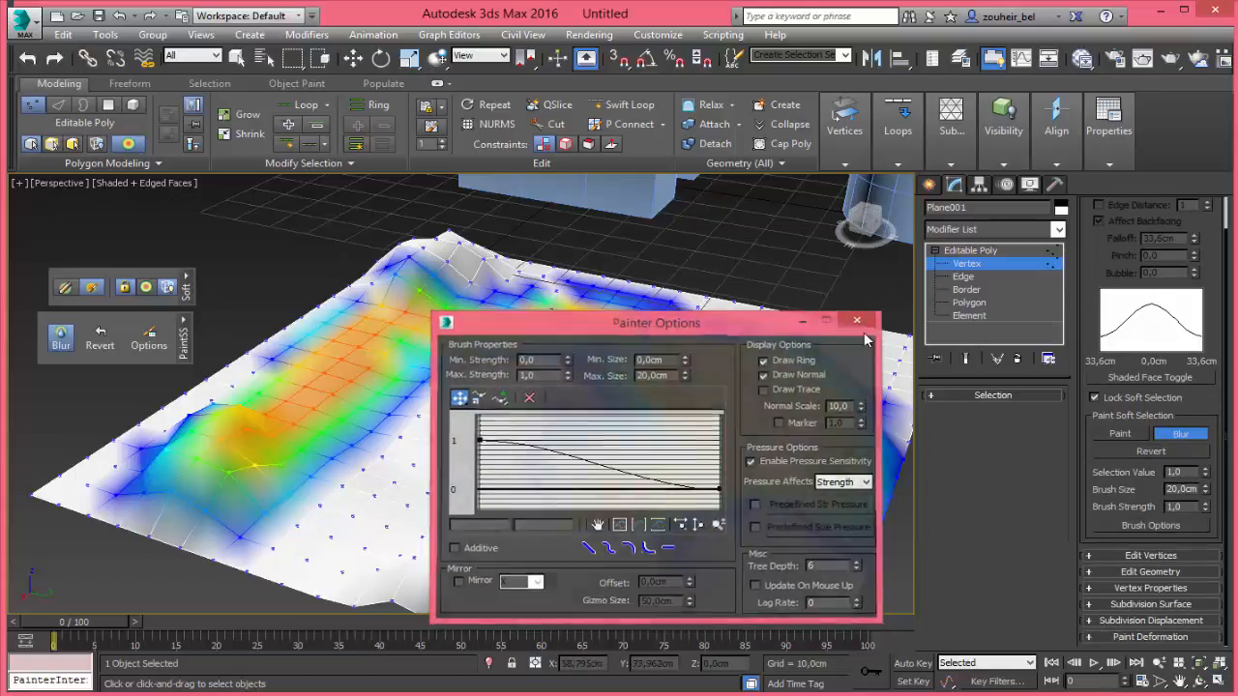
pyautogui.click(860, 320)
# Raise the blurred soft selection band along Z with the Move tool to form ridges around the plane's centre
pyautogui.click(353, 58)
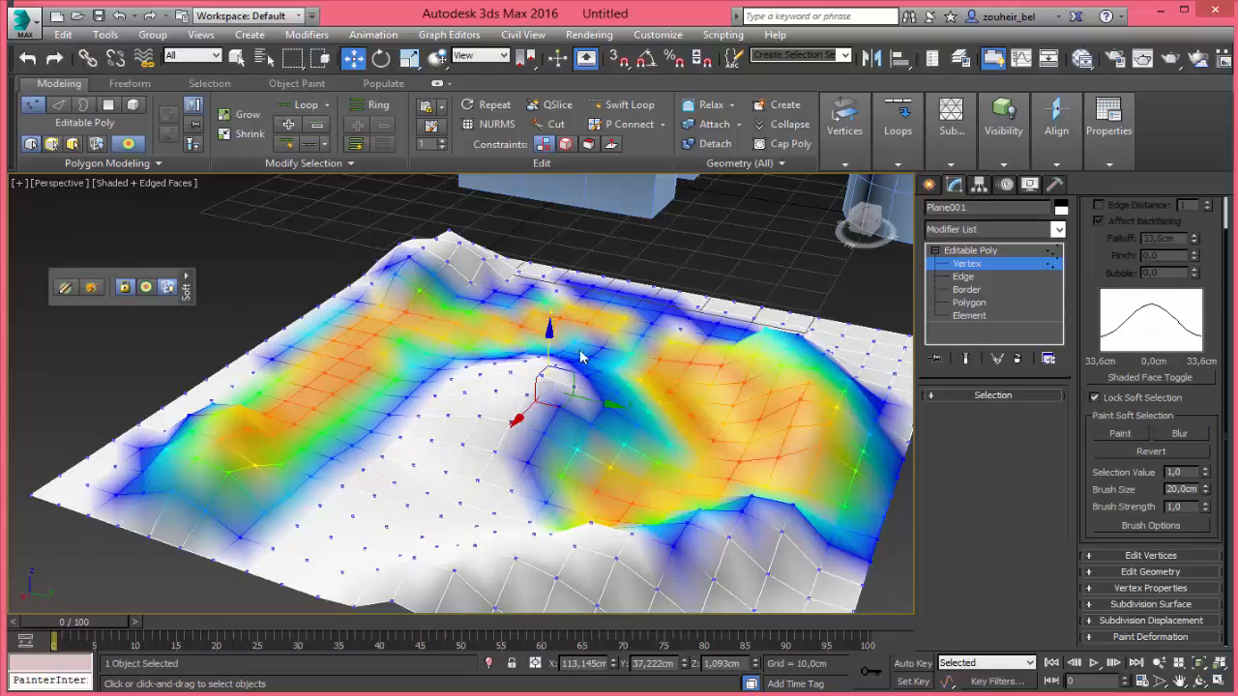
pyautogui.moveTo(548, 347); pyautogui.dragTo(527, 274)
pyautogui.moveTo(476, 372)
pyautogui.keyDown('alt'); pyautogui.mouseDown(button='middle')
pyautogui.moveTo(464, 348)
pyautogui.moveTo(409, 348)
pyautogui.moveTo(410, 360)
pyautogui.moveTo(490, 352)
pyautogui.mouseUp(button='middle'); pyautogui.keyUp('alt')
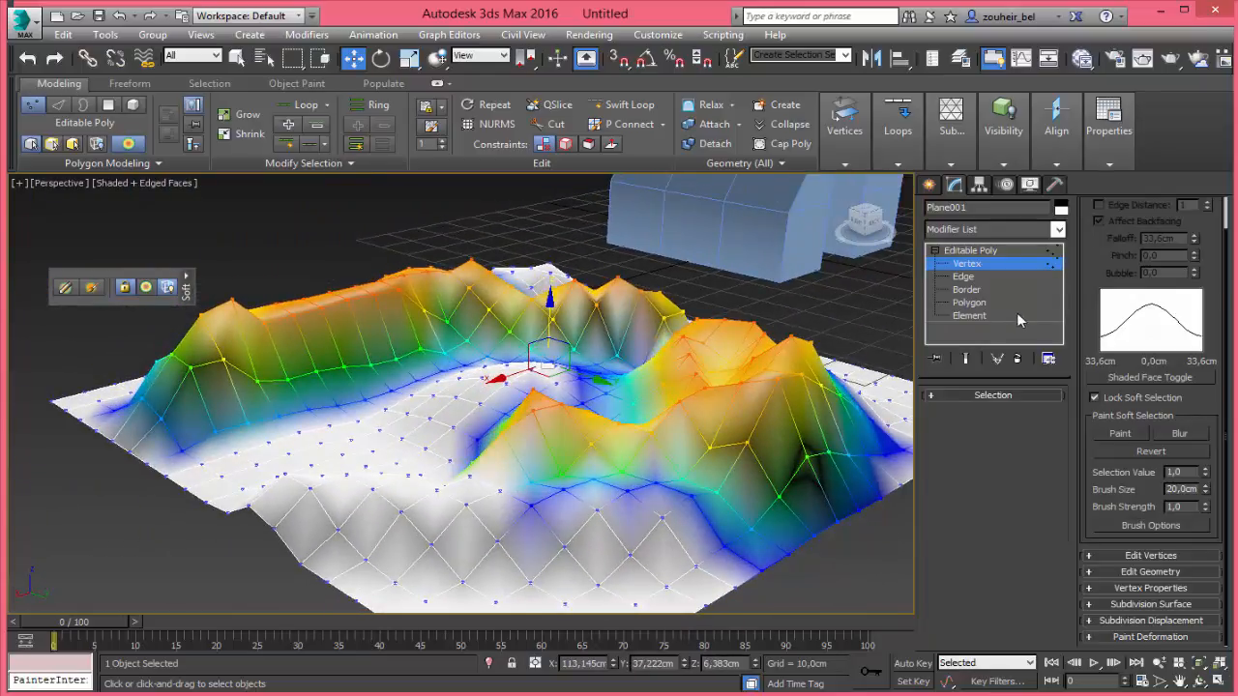
# Leave the Vertex level and inspect the sculpted terrain plane from several sides
pyautogui.click(1028, 270)
pyautogui.click(935, 251)
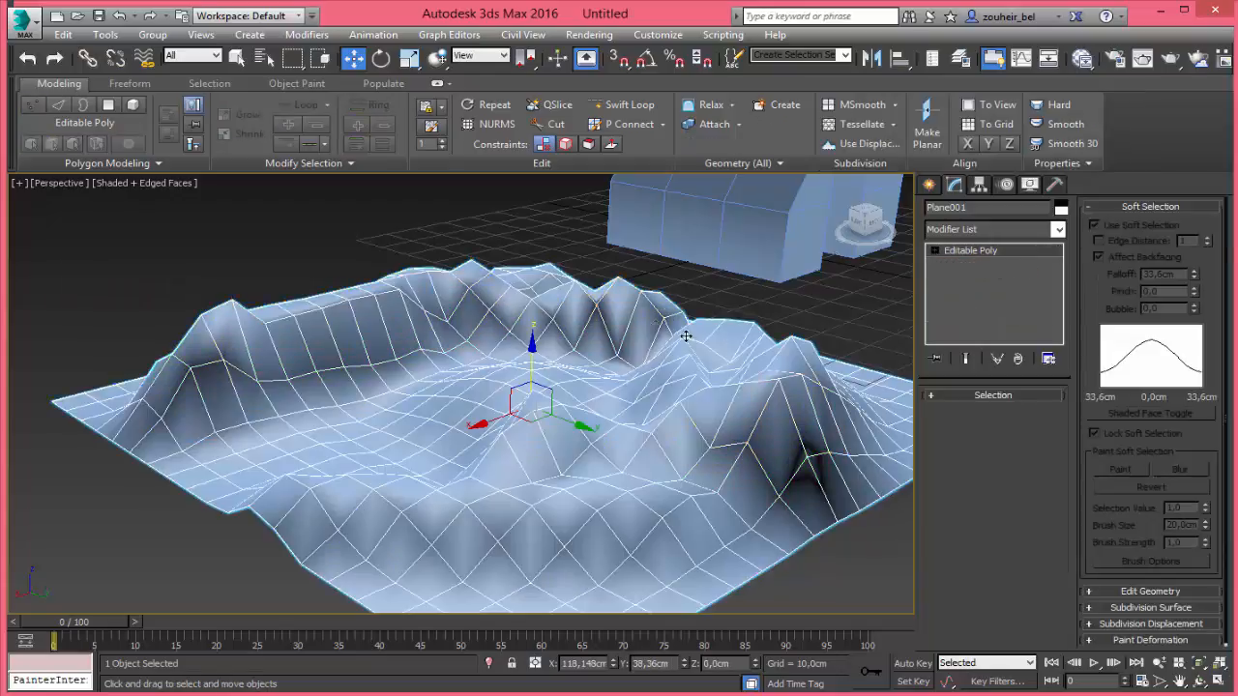
pyautogui.click(812, 321)
pyautogui.click(711, 389)
pyautogui.keyDown('alt'); pyautogui.moveTo(561, 406); pyautogui.dragTo(453, 391, button='middle'); pyautogui.keyUp('alt')
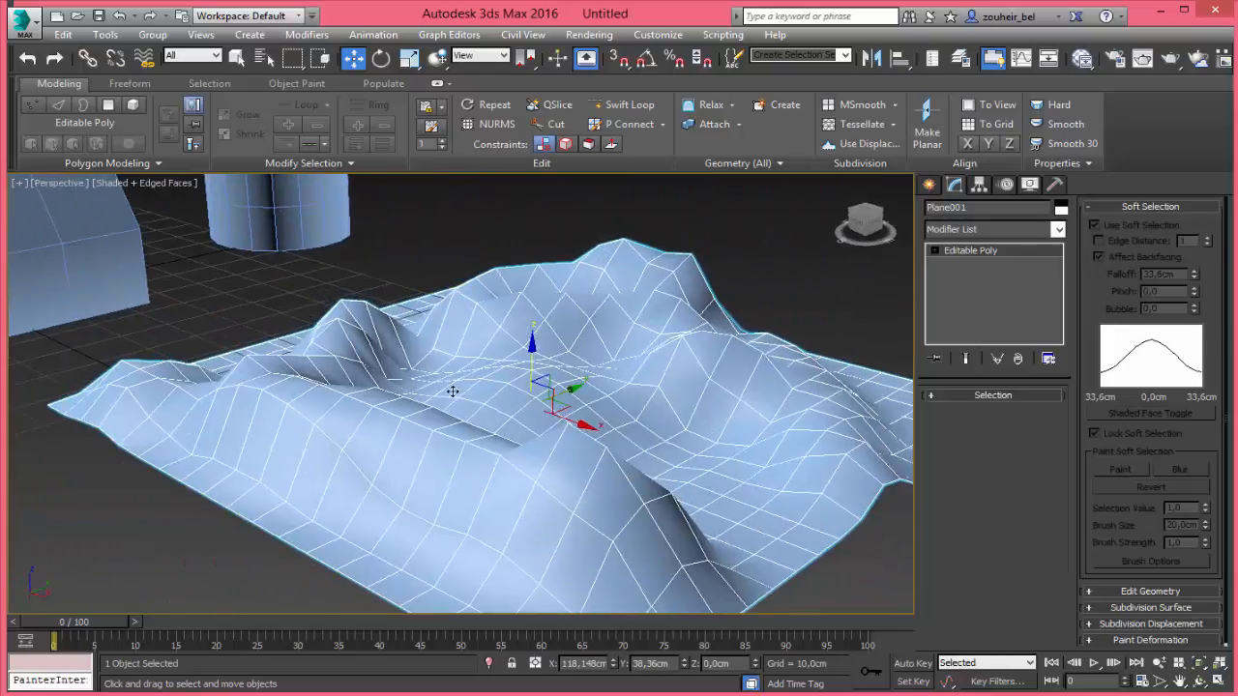
pyautogui.moveTo(561, 418)
pyautogui.keyDown('alt'); pyautogui.mouseDown(button='middle')
pyautogui.moveTo(613, 408)
pyautogui.moveTo(554, 424)
pyautogui.mouseUp(button='middle'); pyautogui.keyUp('alt')
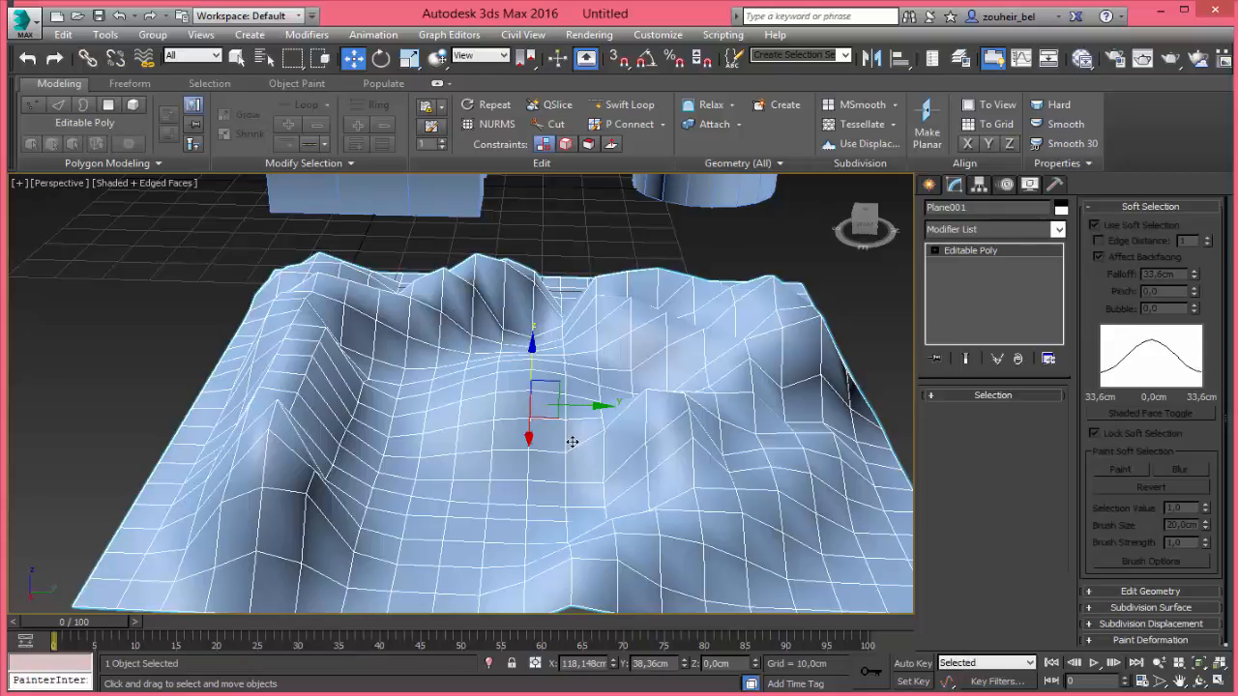
# Enter the plane's Vertex level, toggle Use Soft Selection off and on, and leave the level again
pyautogui.click(934, 250)
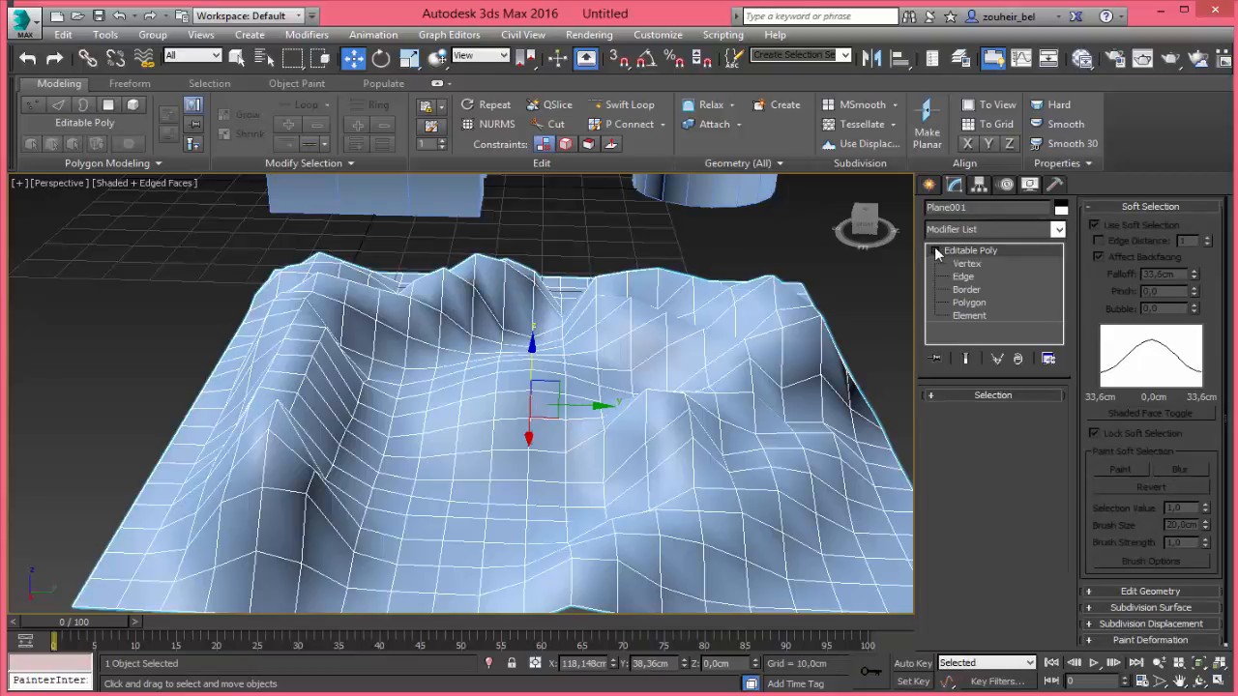
pyautogui.click(965, 265)
pyautogui.click(129, 144)
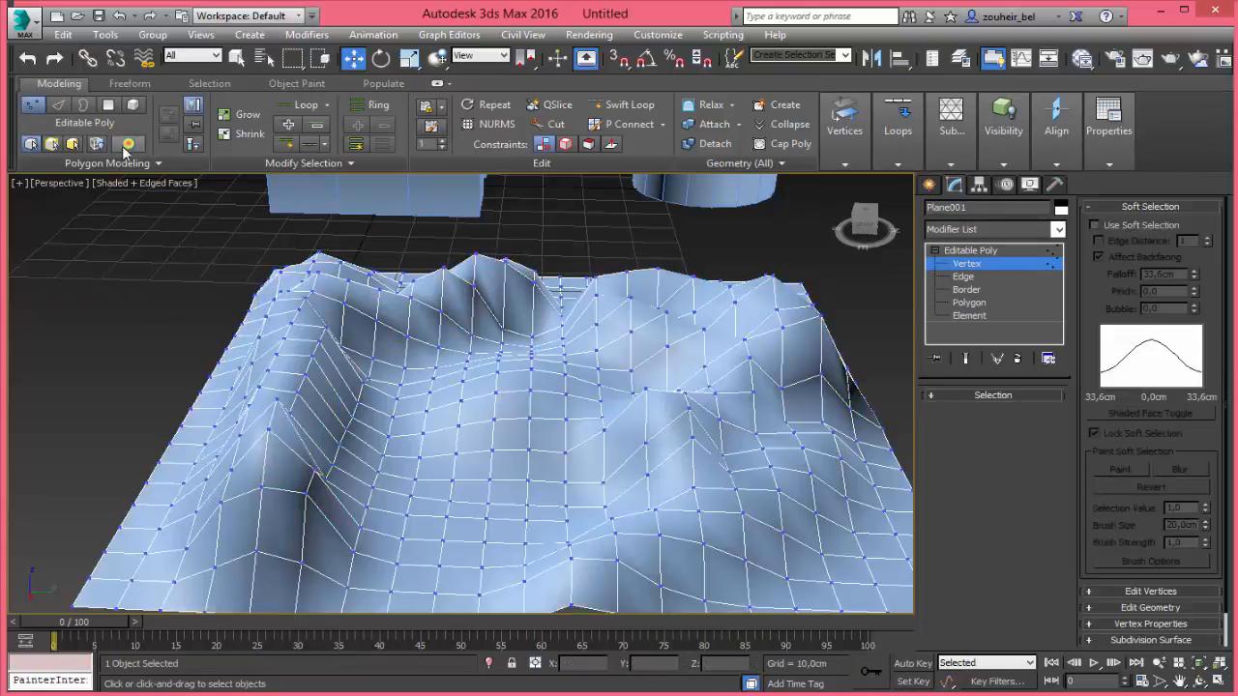
pyautogui.click(129, 144)
pyautogui.click(128, 144)
pyautogui.click(129, 145)
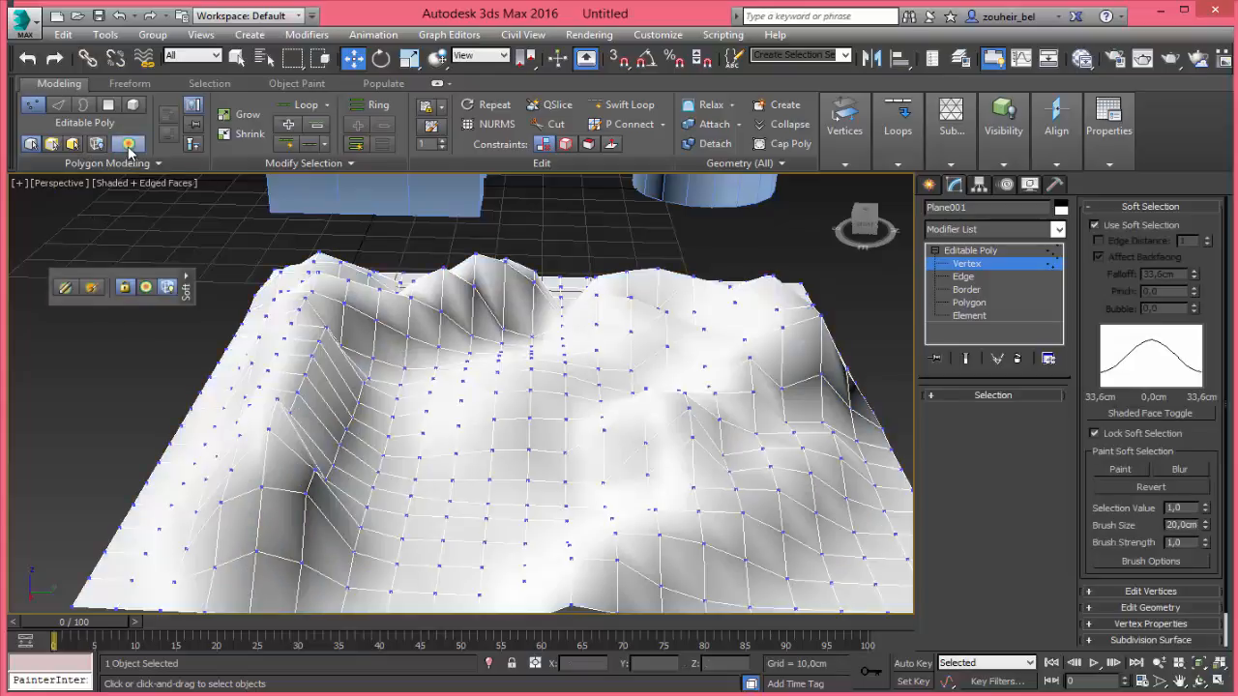
pyautogui.click(128, 144)
pyautogui.click(129, 144)
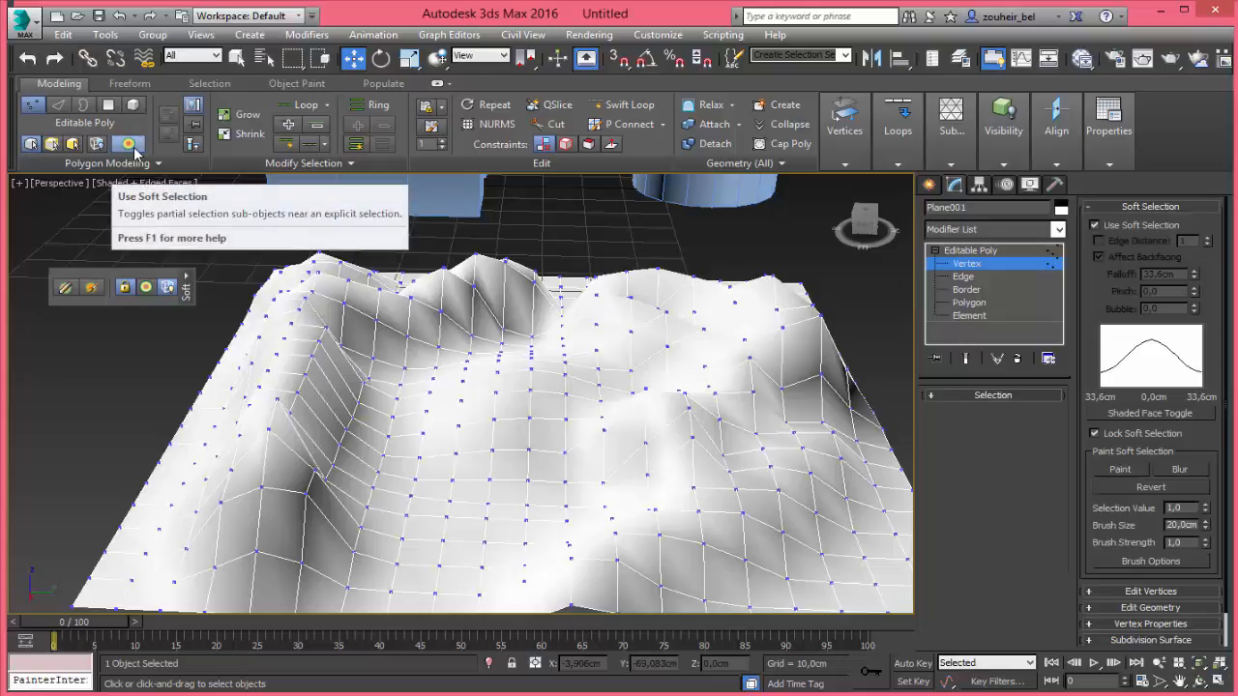
pyautogui.click(964, 266)
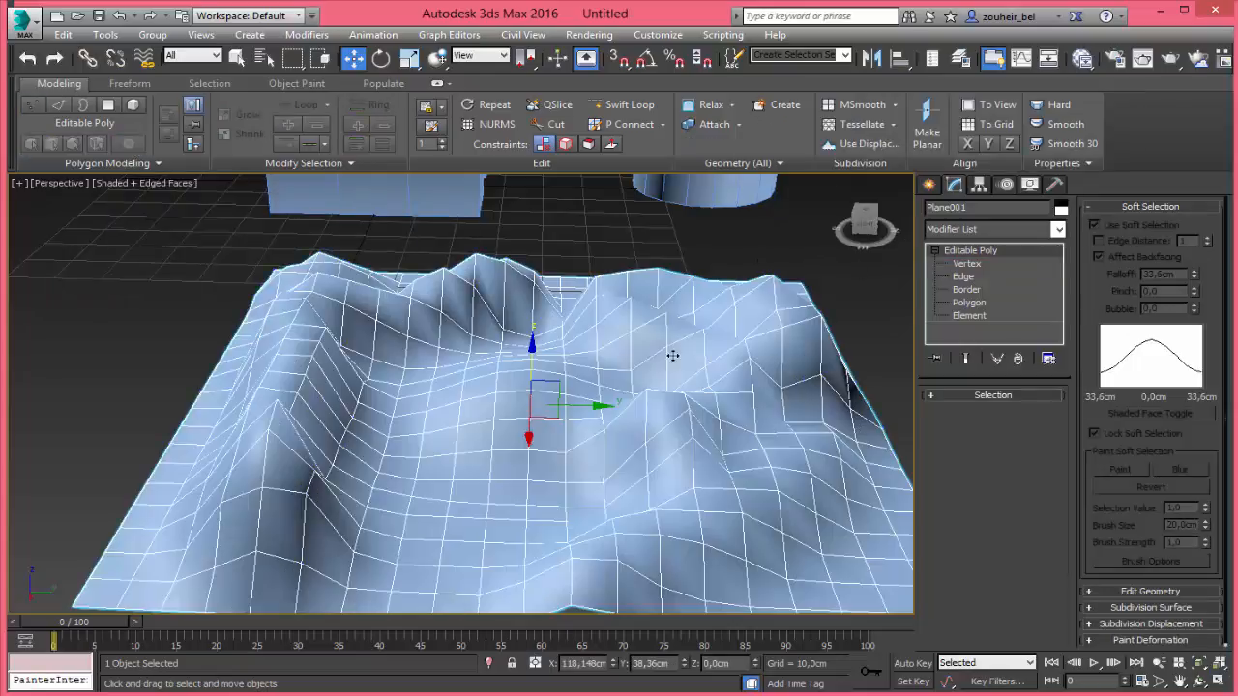
# Turn the Edged Faces display off and back on in the Perspective viewport
pyautogui.keyDown('alt'); pyautogui.moveTo(671, 354); pyautogui.dragTo(402, 344, button='middle'); pyautogui.keyUp('alt')
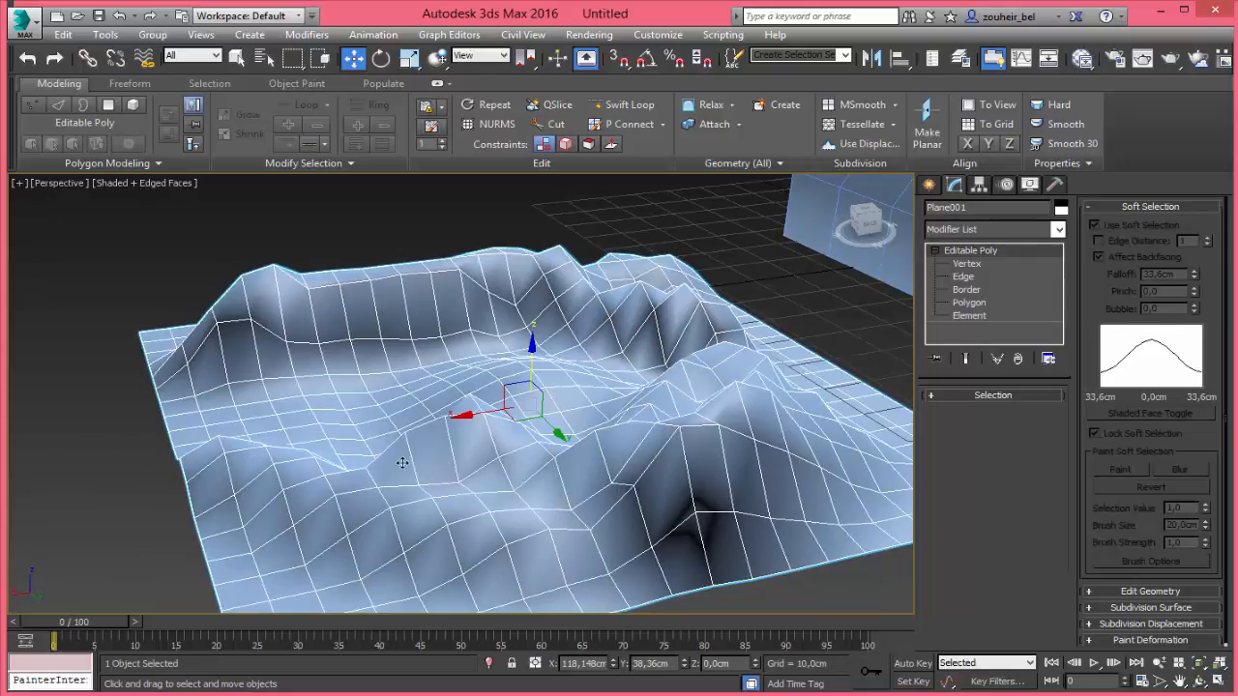
pyautogui.click(150, 184)
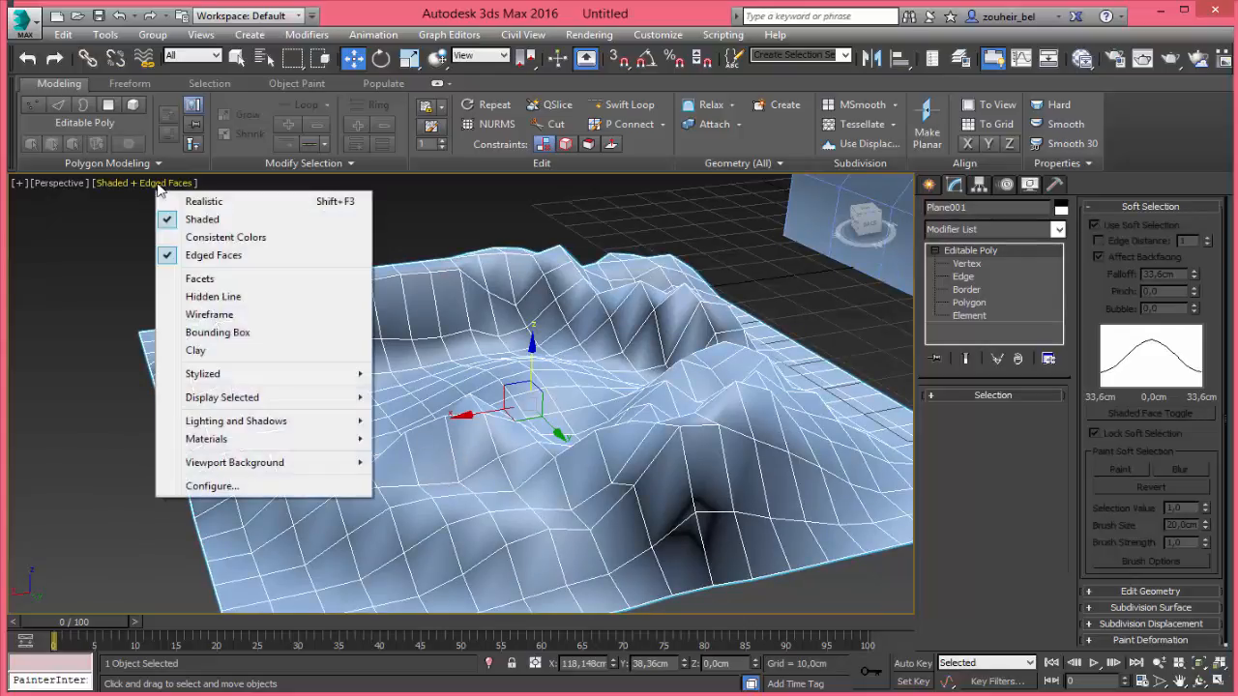
pyautogui.click(198, 255)
pyautogui.click(126, 183)
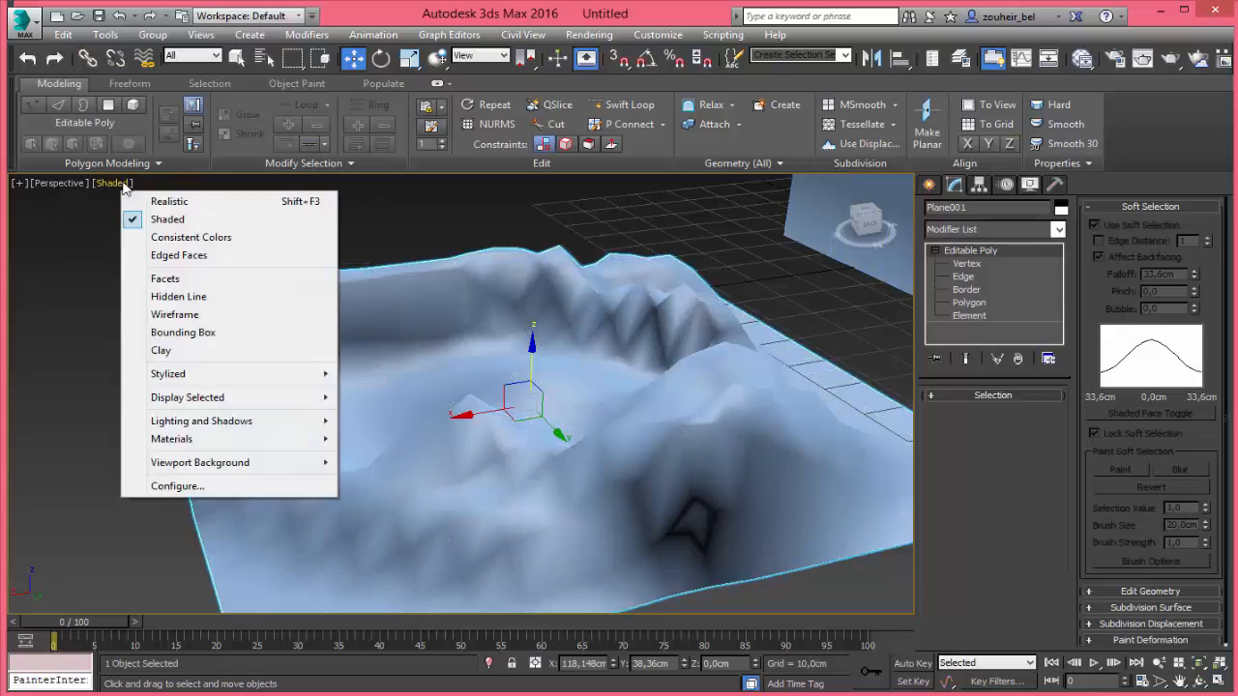
pyautogui.click(184, 255)
# Set the Perspective viewport to Realistic shading and compare the terrain with and without Edged Faces
pyautogui.click(134, 184)
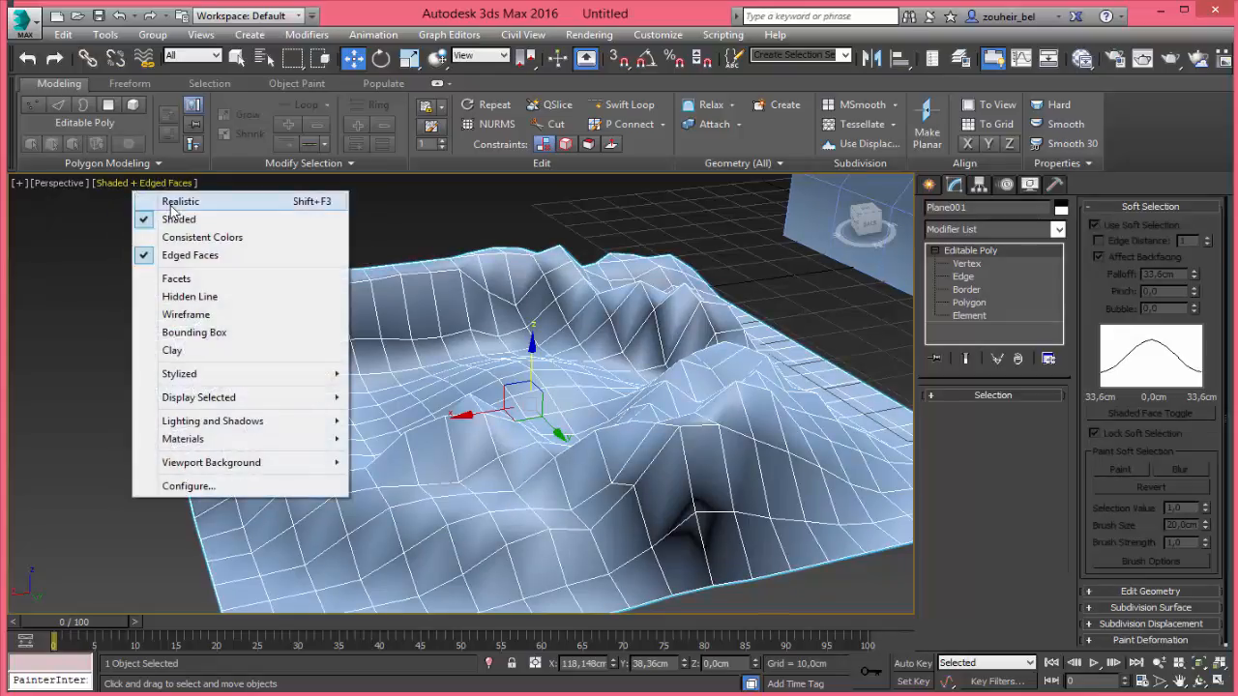
pyautogui.click(174, 201)
pyautogui.keyDown('alt'); pyautogui.moveTo(420, 370); pyautogui.dragTo(267, 273, button='middle'); pyautogui.keyUp('alt')
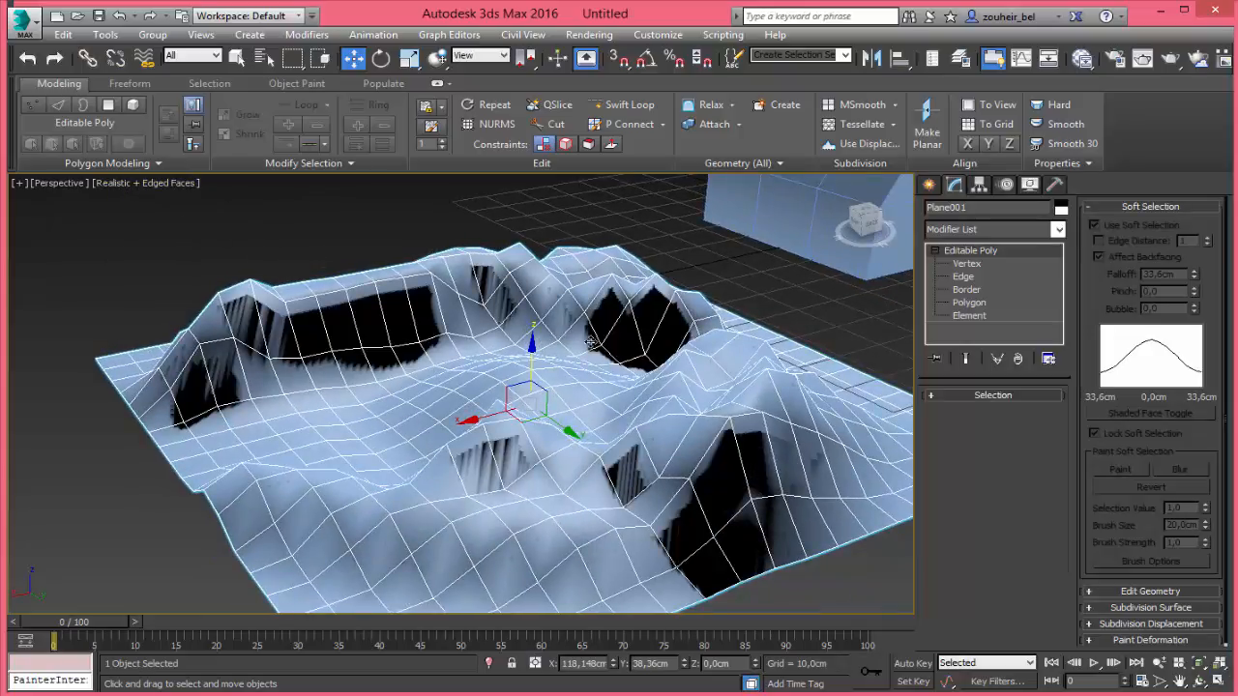
pyautogui.click(173, 184)
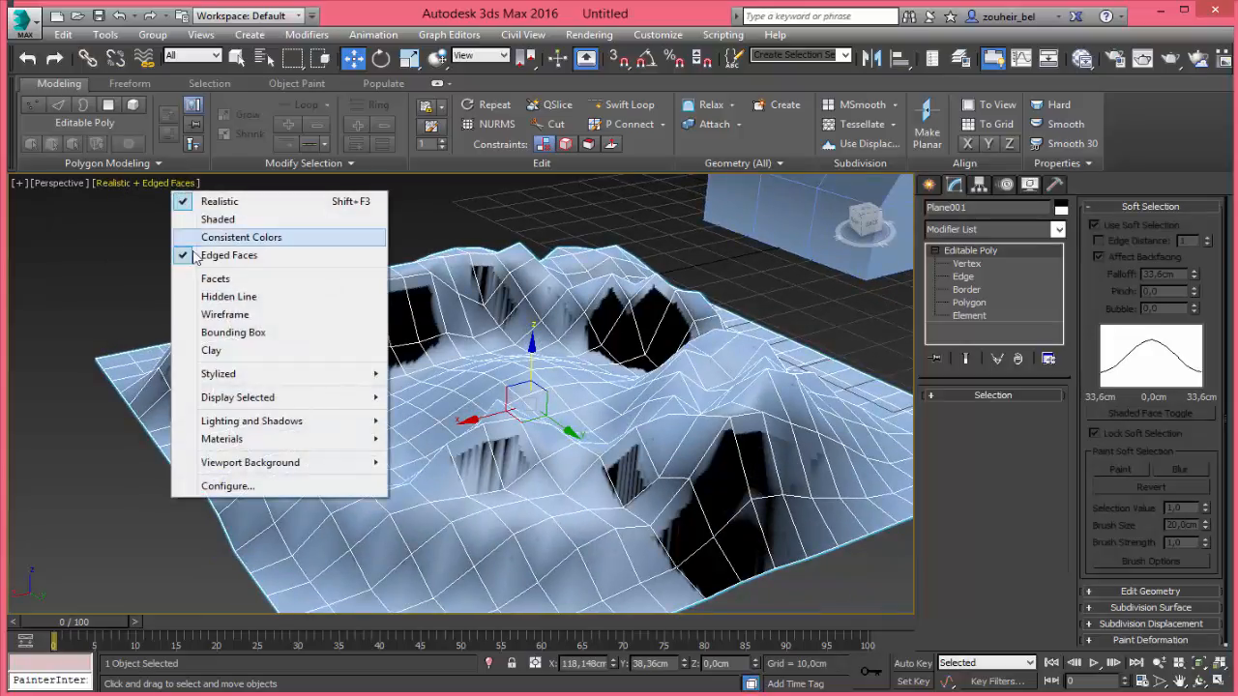
pyautogui.click(229, 255)
pyautogui.click(129, 186)
pyautogui.click(194, 255)
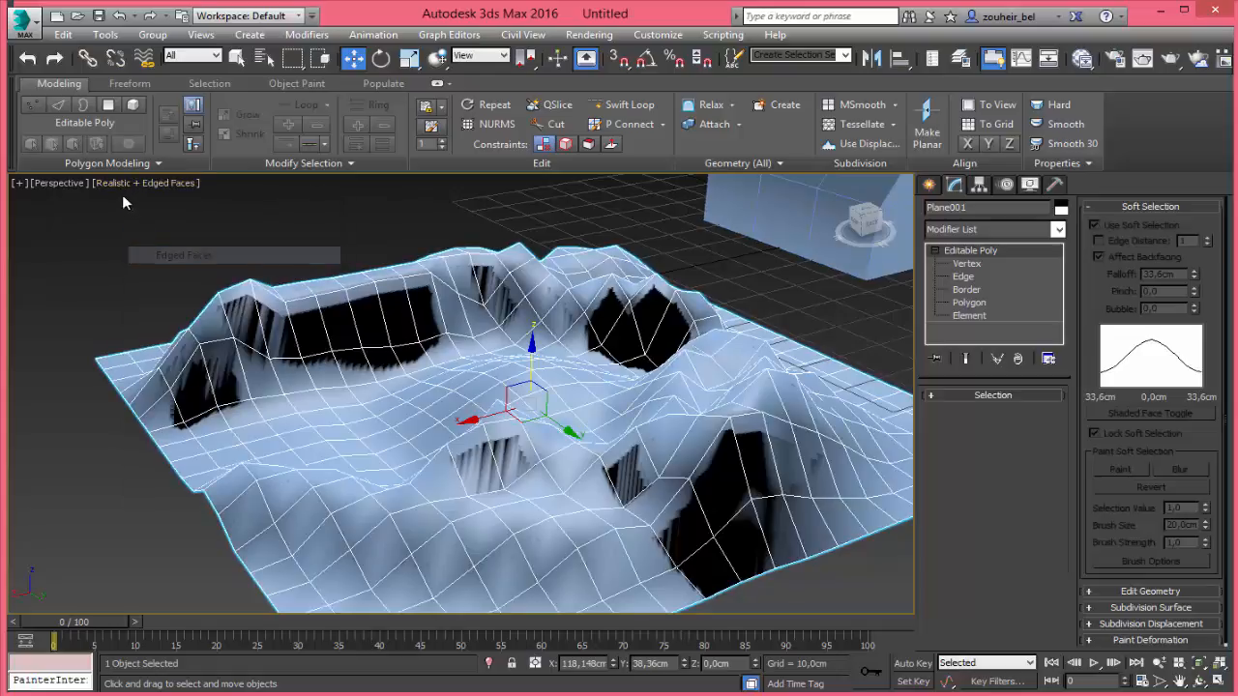
# Preview the whole scene in Wireframe from different angles and return the viewport to Realistic shading
pyautogui.click(124, 184)
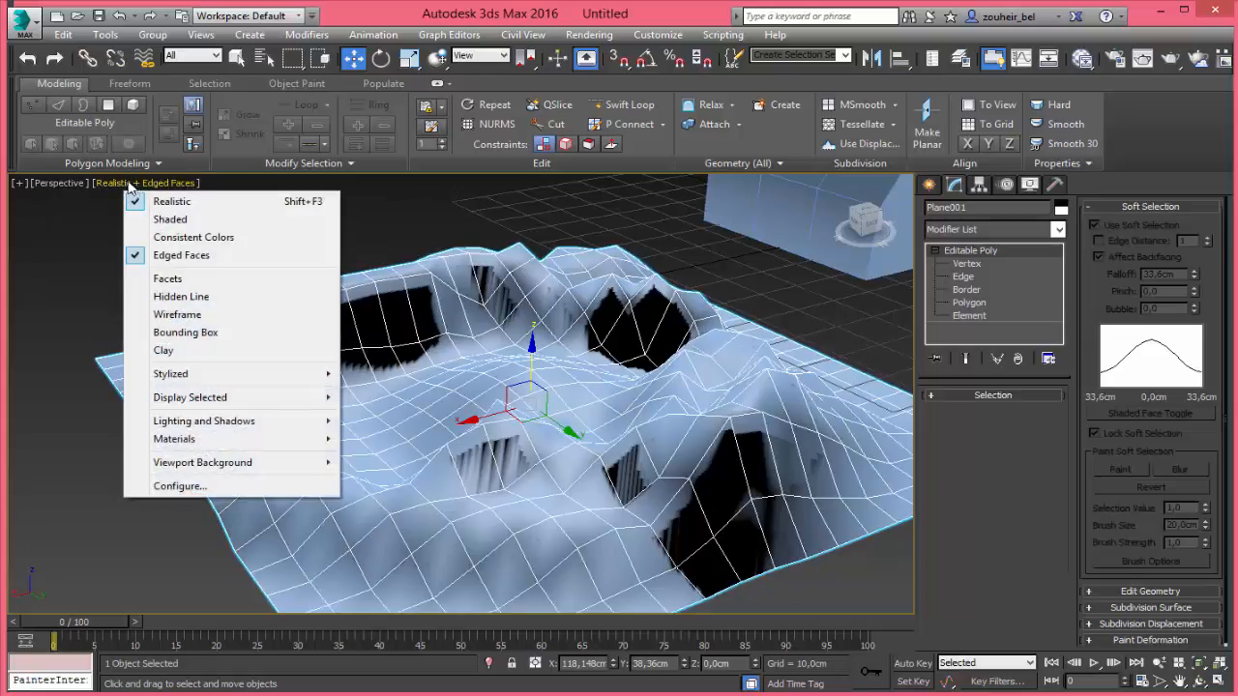
pyautogui.click(178, 315)
pyautogui.scroll(-8, 604, 356)
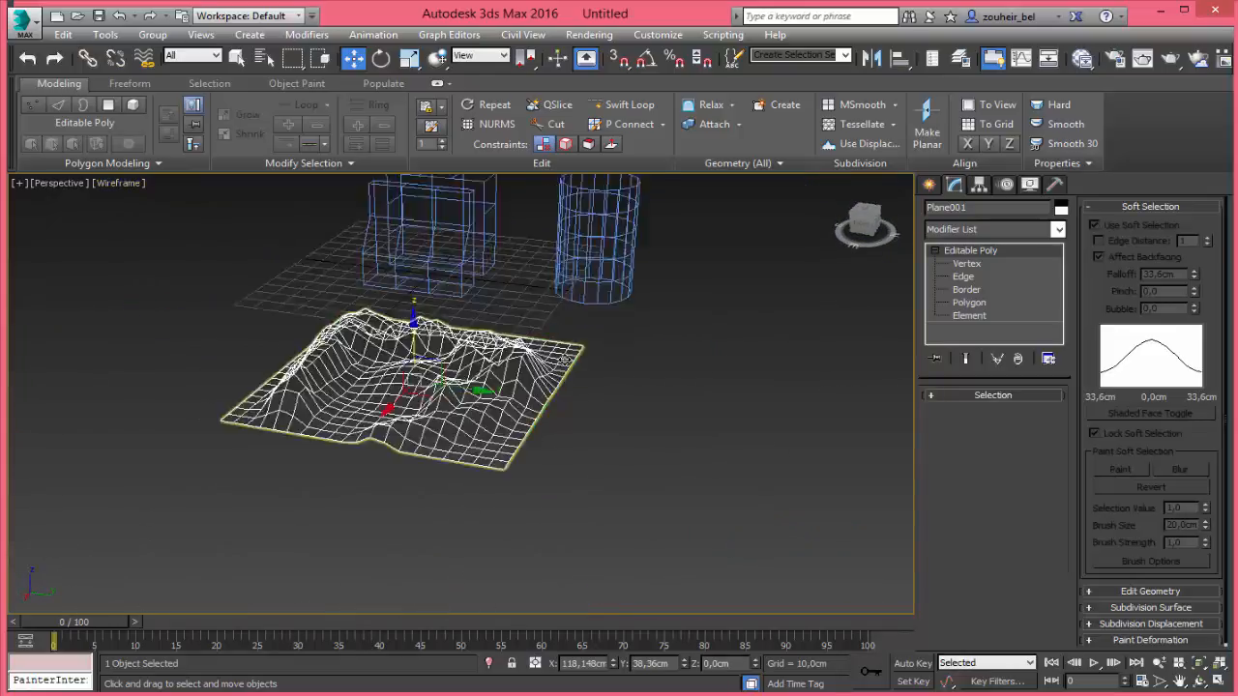
pyautogui.scroll(4, 565, 360)
pyautogui.keyDown('alt'); pyautogui.moveTo(559, 361); pyautogui.dragTo(642, 376, button='middle'); pyautogui.keyUp('alt')
pyautogui.moveTo(397, 336); pyautogui.dragTo(664, 420, button='middle')
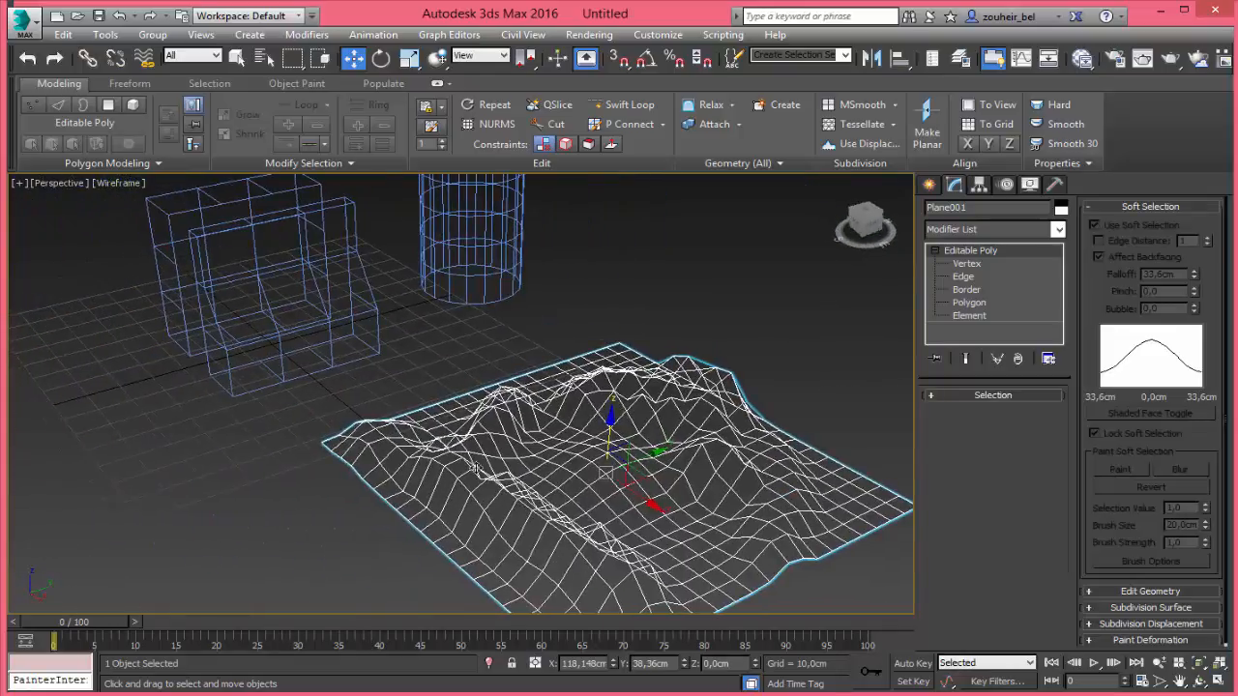
pyautogui.keyDown('alt'); pyautogui.moveTo(590, 408); pyautogui.dragTo(441, 340, button='middle'); pyautogui.keyUp('alt')
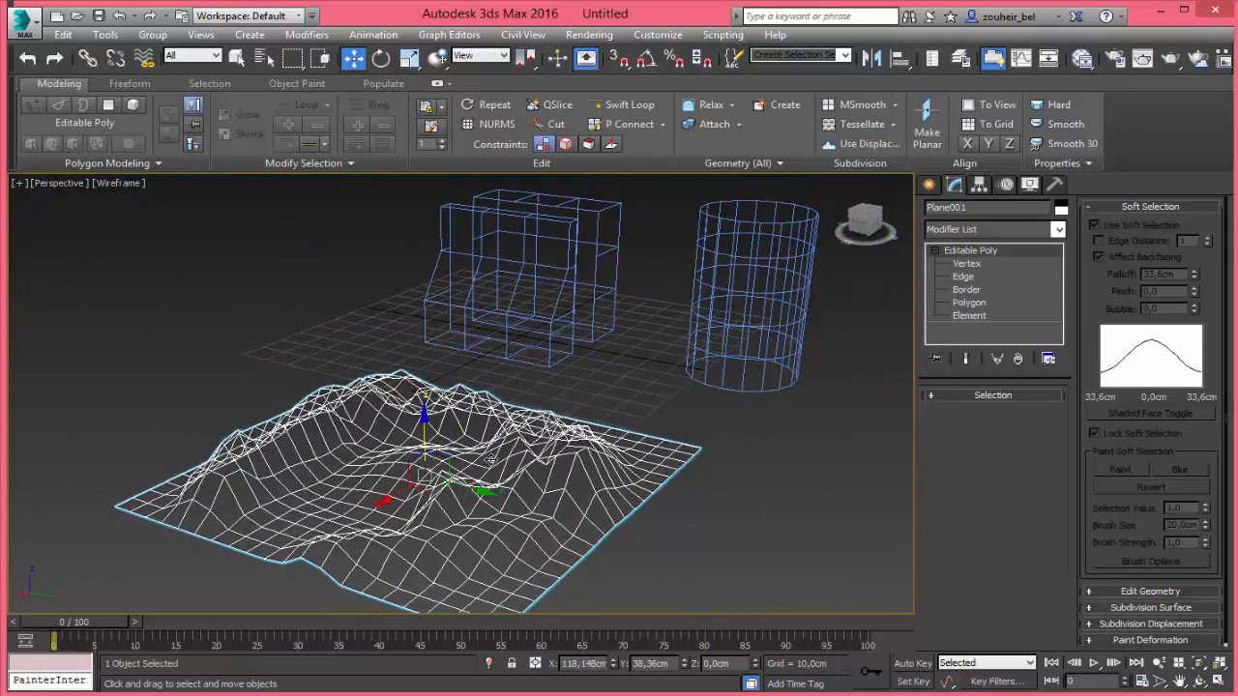
pyautogui.keyDown('alt'); pyautogui.moveTo(487, 465); pyautogui.dragTo(510, 480, button='middle'); pyautogui.keyUp('alt')
pyautogui.click(136, 184)
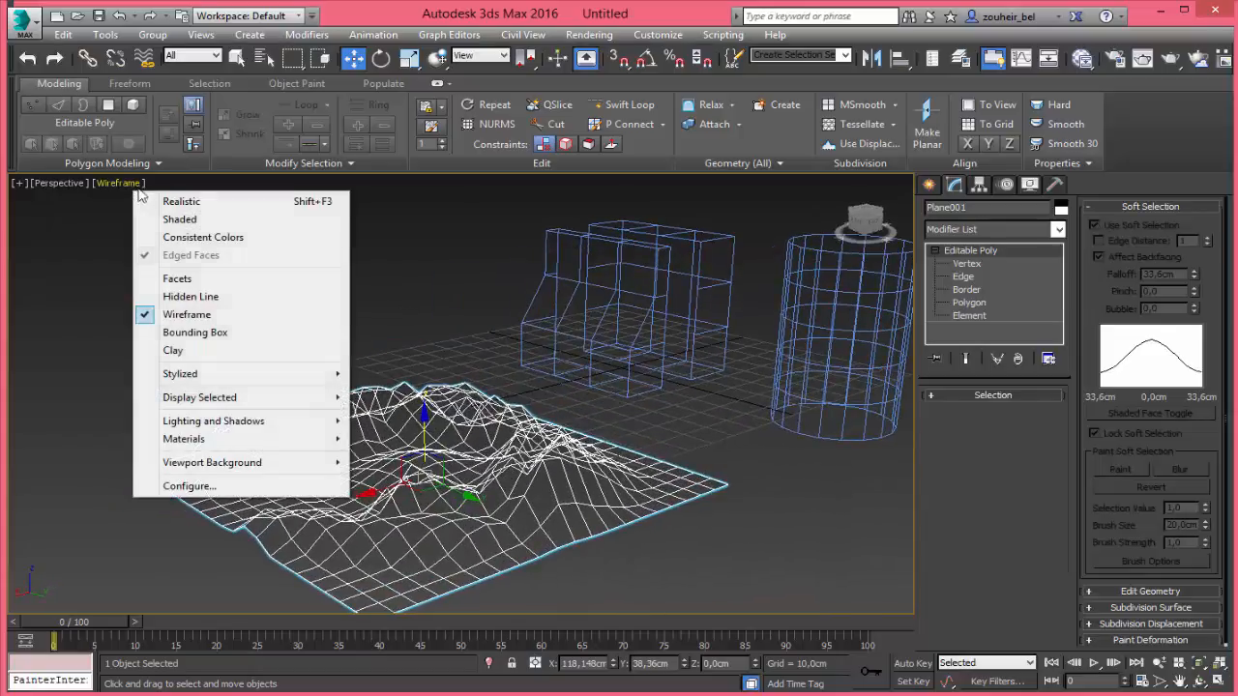
pyautogui.click(170, 199)
# Deselect the plane, select the stepped box beside the cylinder, and clear the selection
pyautogui.click(718, 432)
pyautogui.moveTo(718, 426)
pyautogui.mouseDown(button='middle')
pyautogui.moveTo(688, 432)
pyautogui.moveTo(701, 424)
pyautogui.mouseUp(button='middle')
pyautogui.moveTo(356, 239); pyautogui.dragTo(723, 441)
pyautogui.click(701, 413)
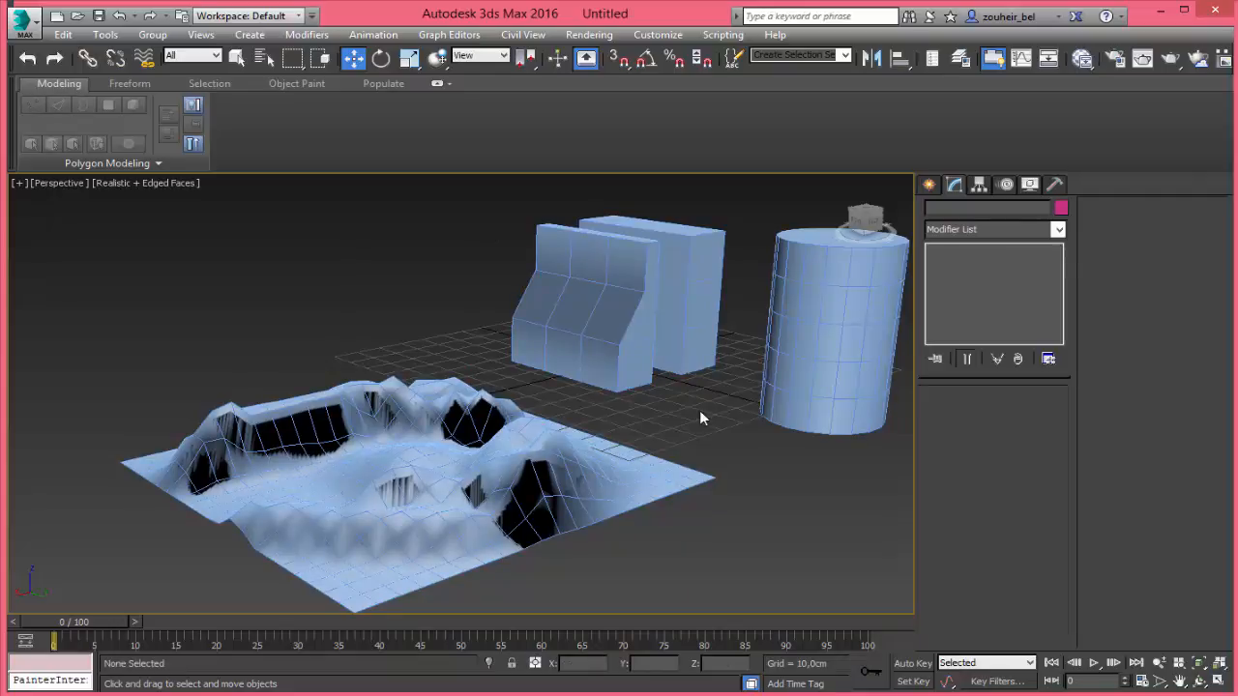
pyautogui.click(572, 326)
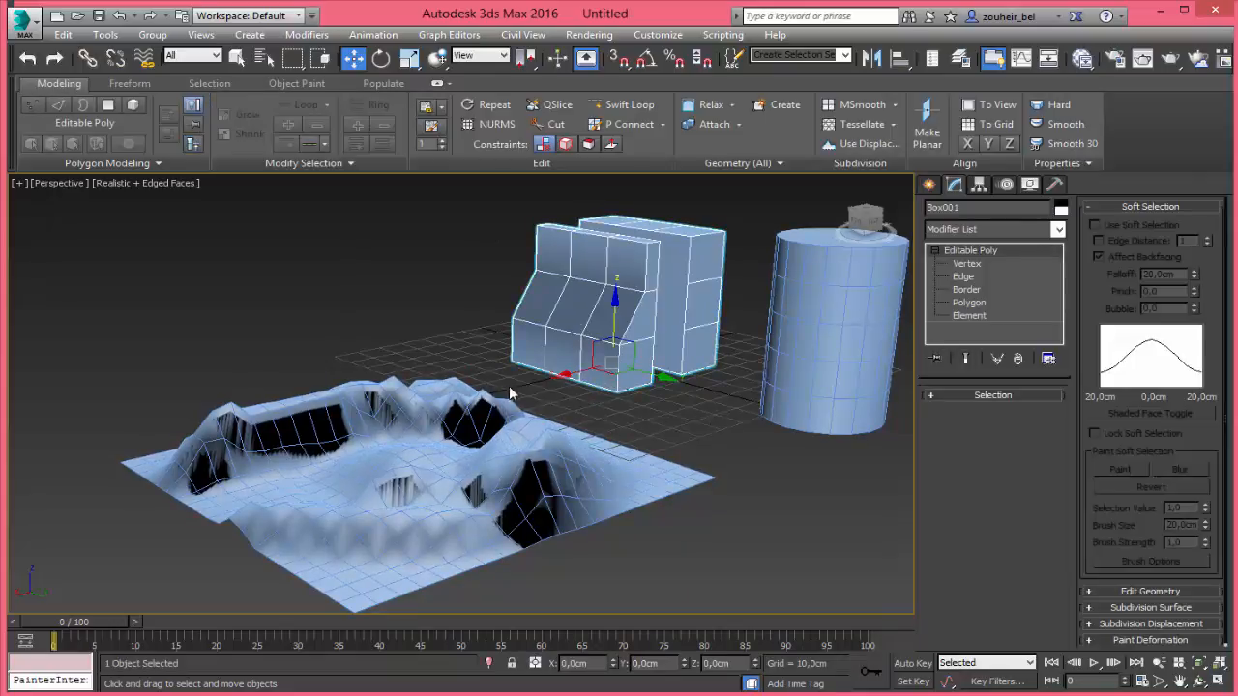
pyautogui.click(457, 343)
pyautogui.moveTo(292, 331); pyautogui.dragTo(348, 379)
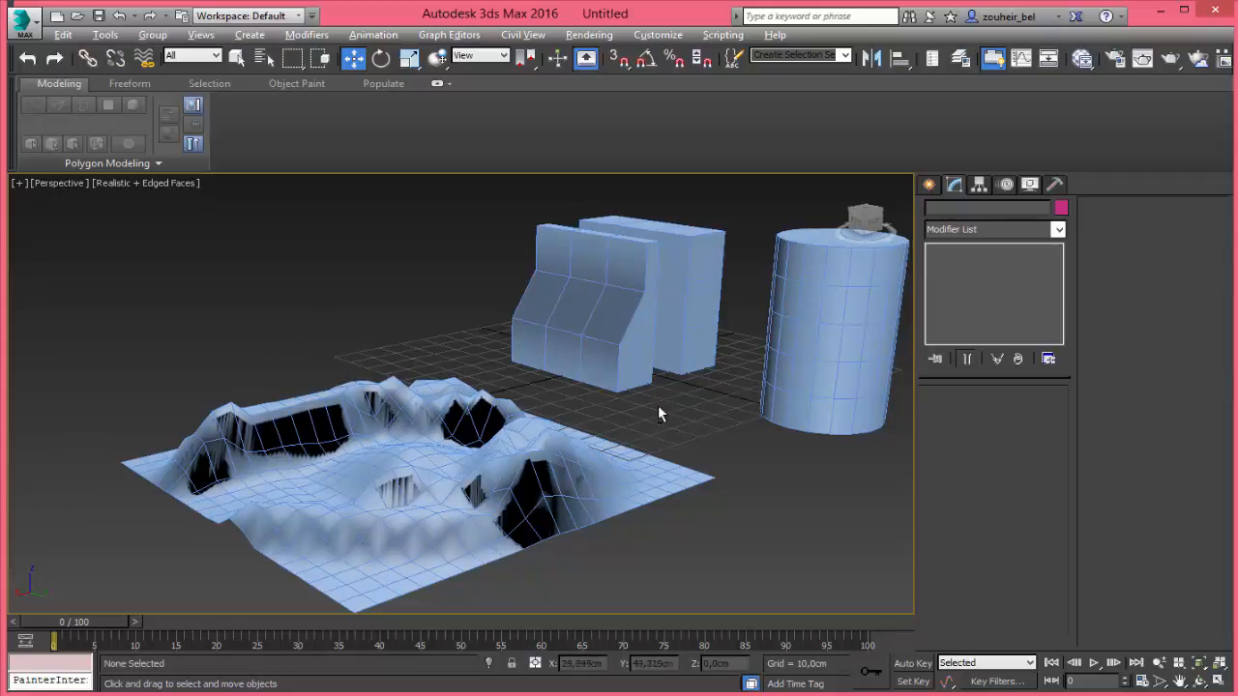
pyautogui.keyDown('alt'); pyautogui.moveTo(657, 407); pyautogui.dragTo(686, 406, button='middle'); pyautogui.keyUp('alt')
pyautogui.moveTo(718, 369); pyautogui.dragTo(581, 381, button='middle')
# Select the terrain plane and enter its Vertex level
pyautogui.click(548, 451)
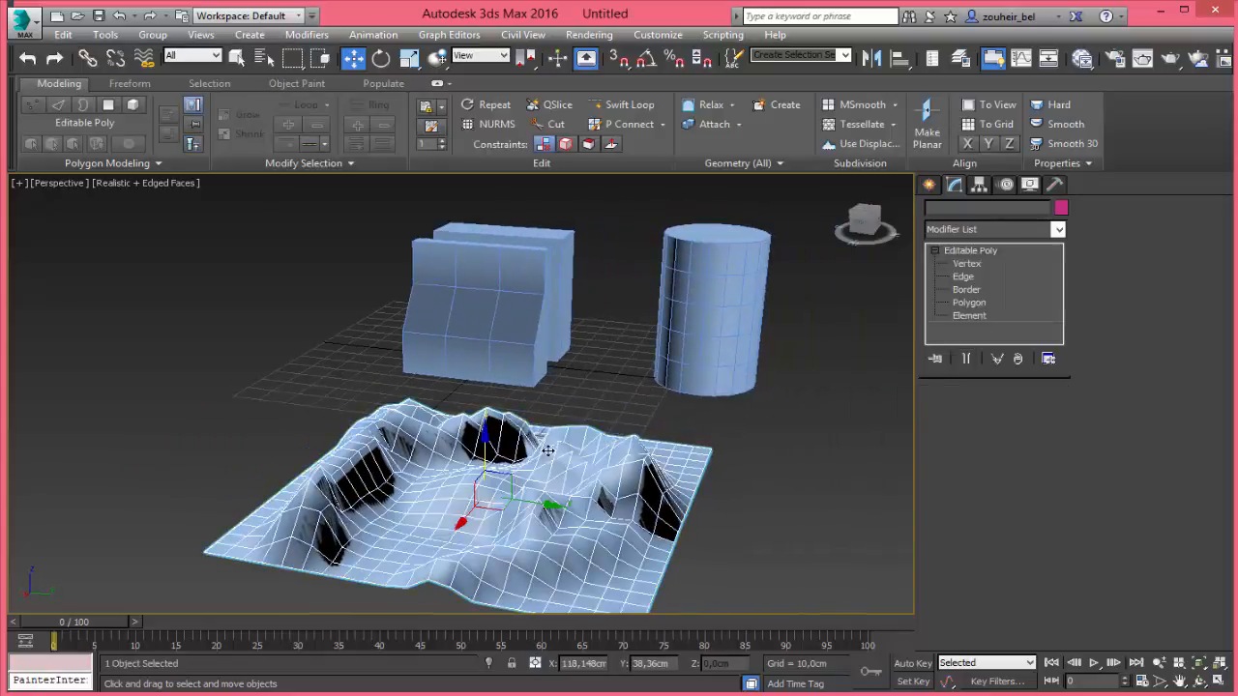
pyautogui.keyDown('alt'); pyautogui.moveTo(530, 421); pyautogui.dragTo(552, 377, button='middle'); pyautogui.keyUp('alt')
pyautogui.scroll(2, 578, 395)
pyautogui.scroll(-2, 546, 379)
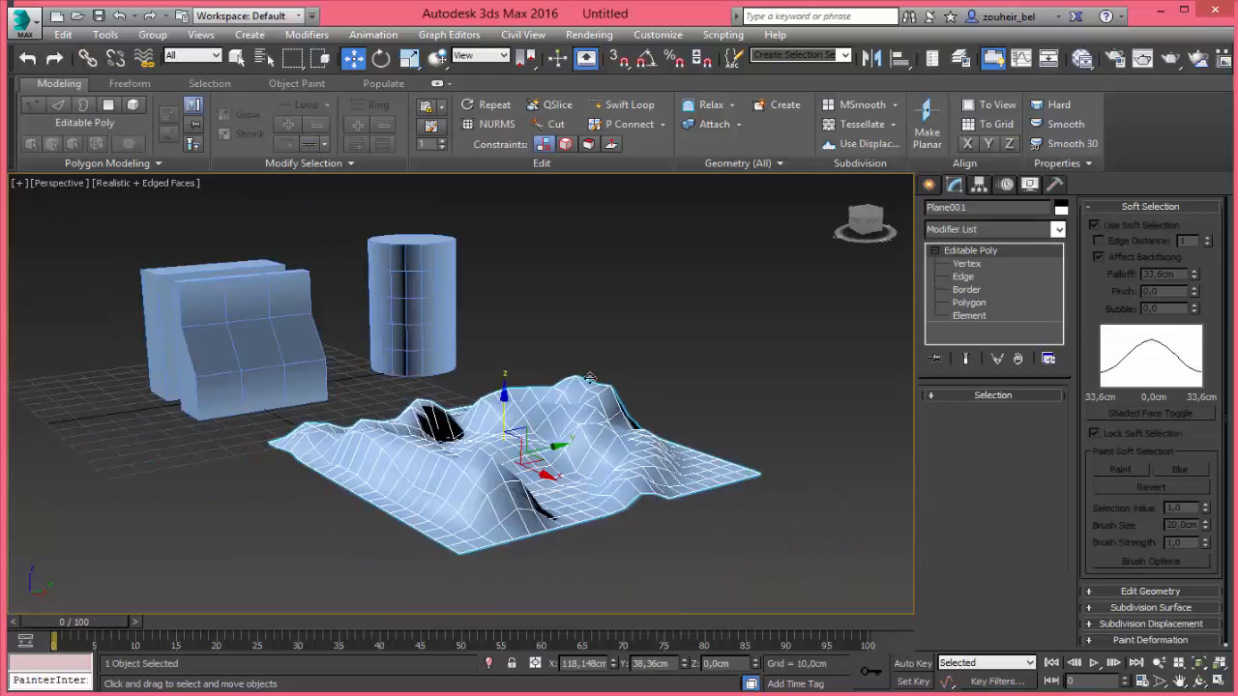
pyautogui.press('1')
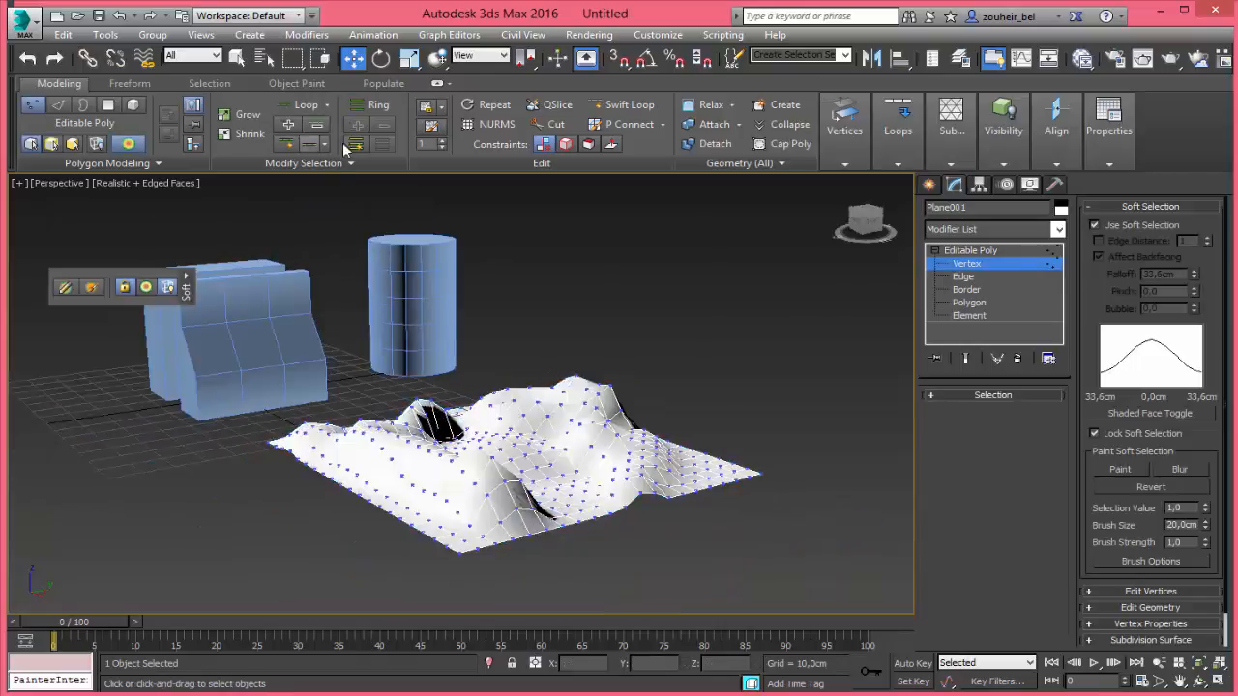
# Review the ribbon's vertex selection tools and leave the plane's Vertex level
pyautogui.click(213, 84)
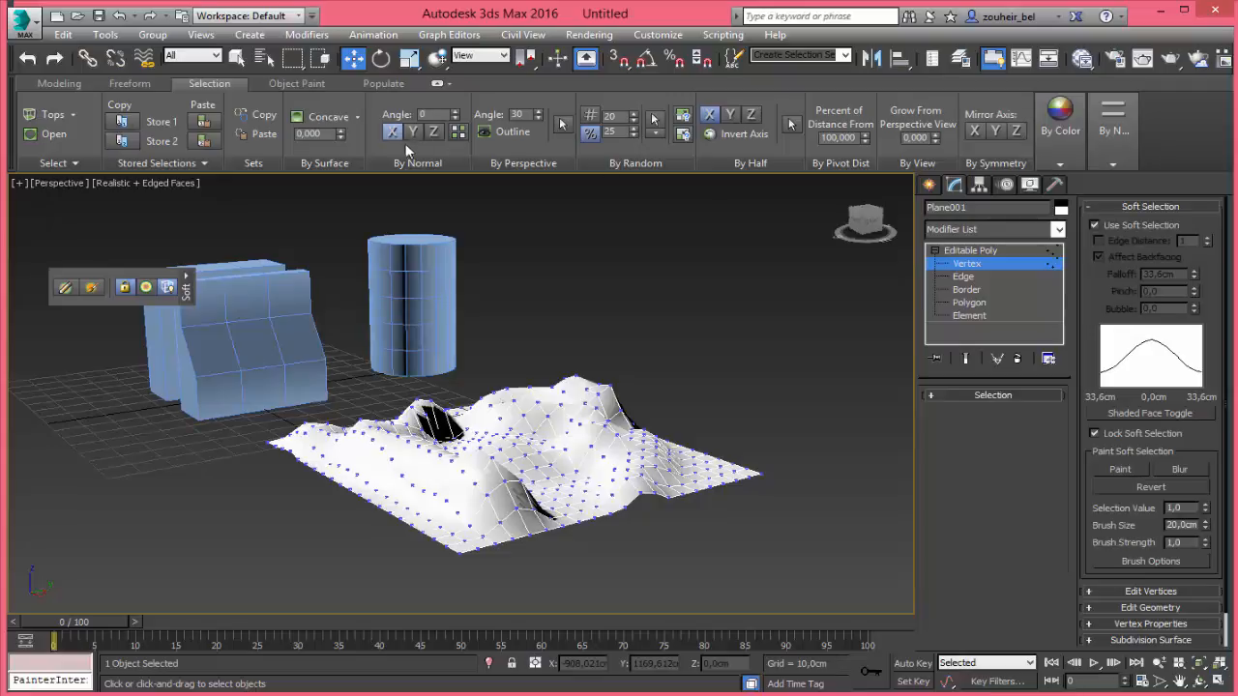
pyautogui.click(987, 264)
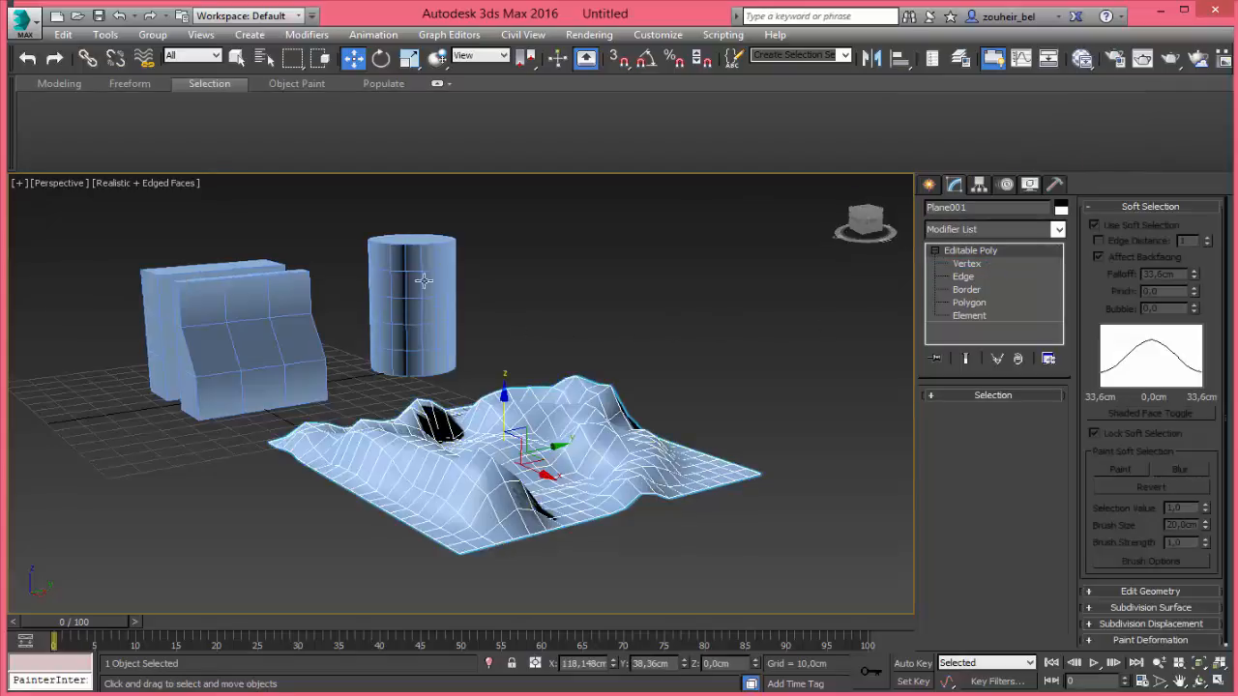
pyautogui.click(266, 281)
pyautogui.click(476, 426)
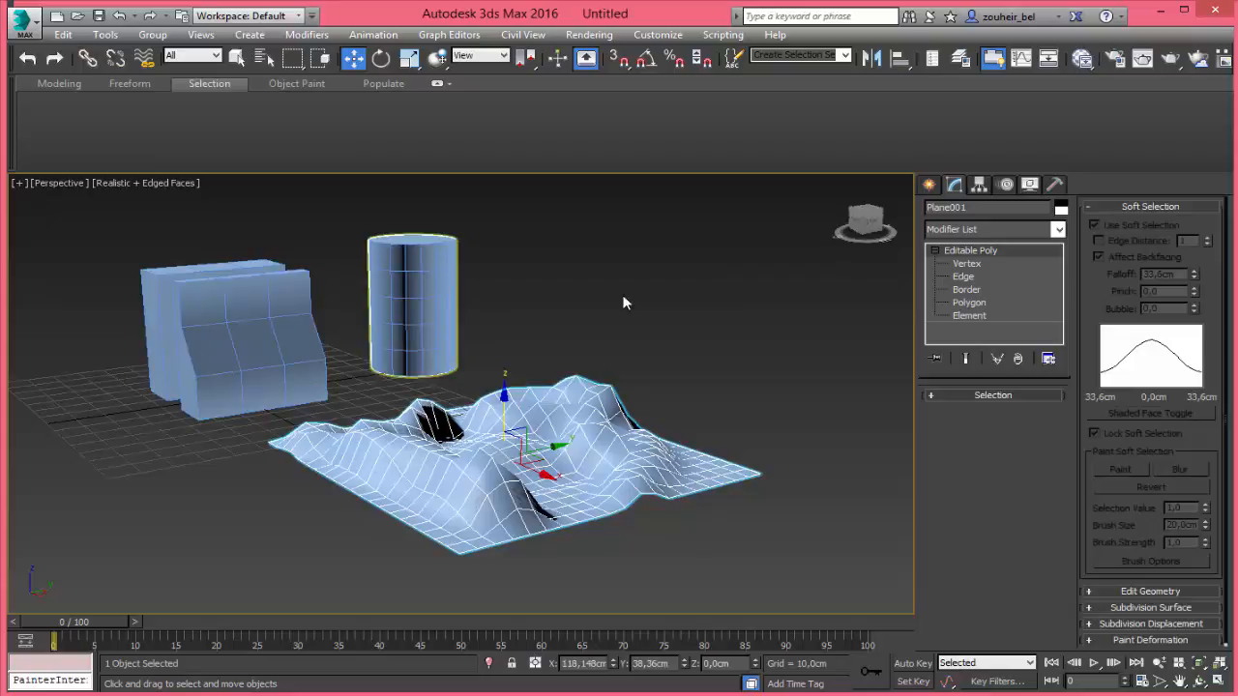
# Re-enter the plane's Vertex level with the modeling tools shown and turn off Use Soft Selection
pyautogui.click(976, 261)
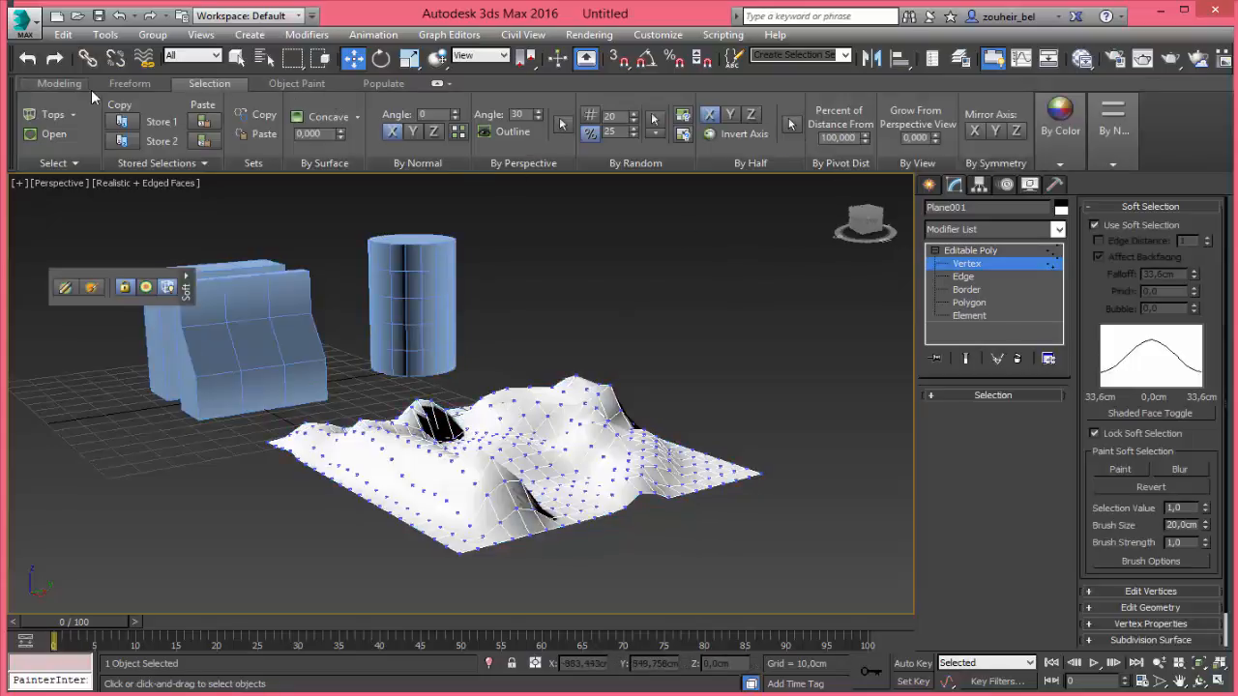
pyautogui.click(60, 84)
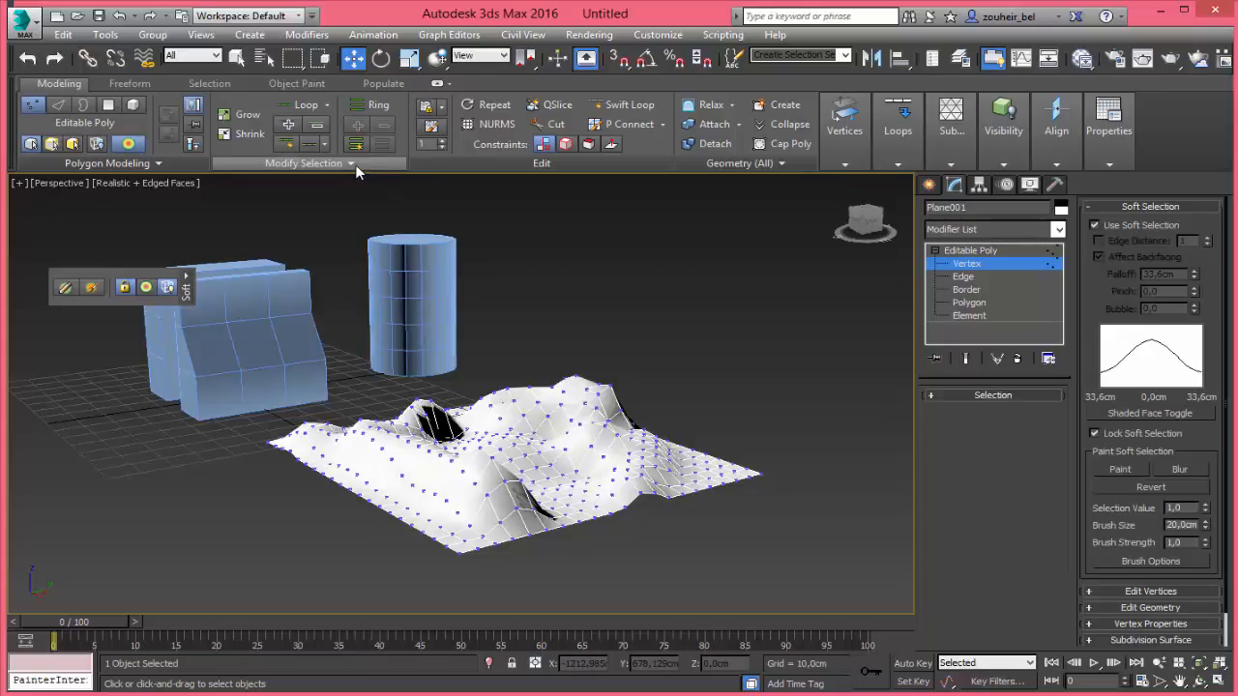
pyautogui.click(1099, 224)
pyautogui.keyDown('alt'); pyautogui.moveTo(556, 275); pyautogui.dragTo(412, 300, button='middle'); pyautogui.keyUp('alt')
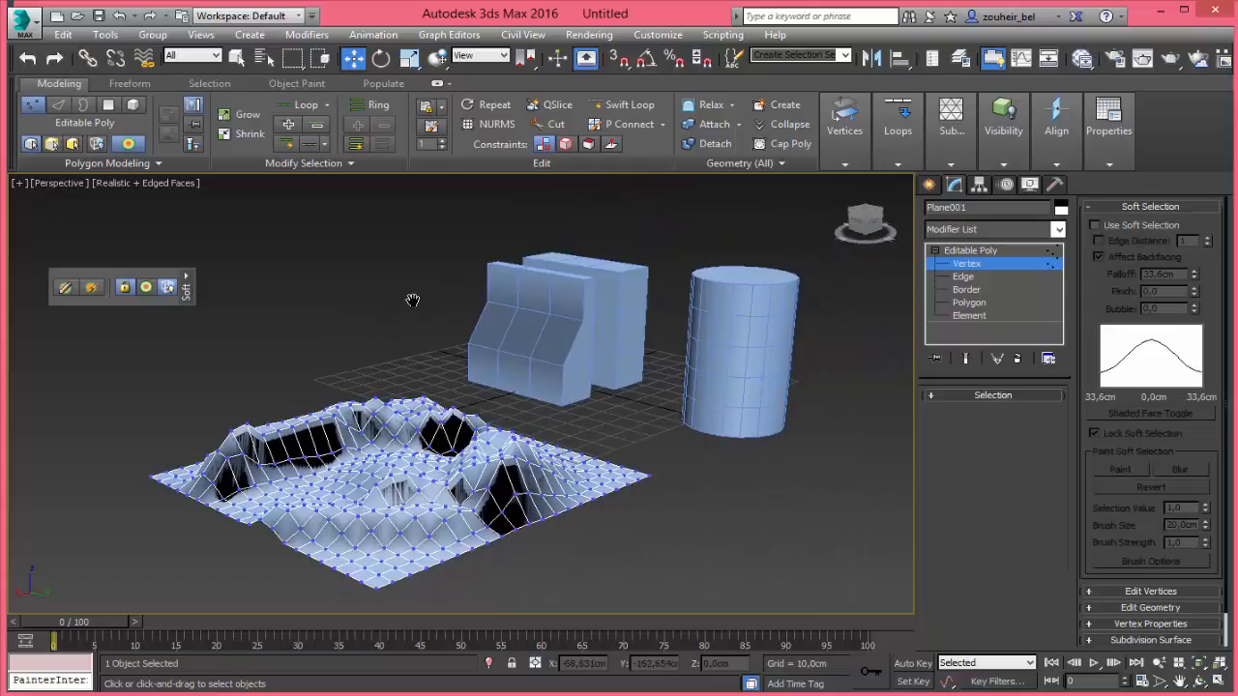